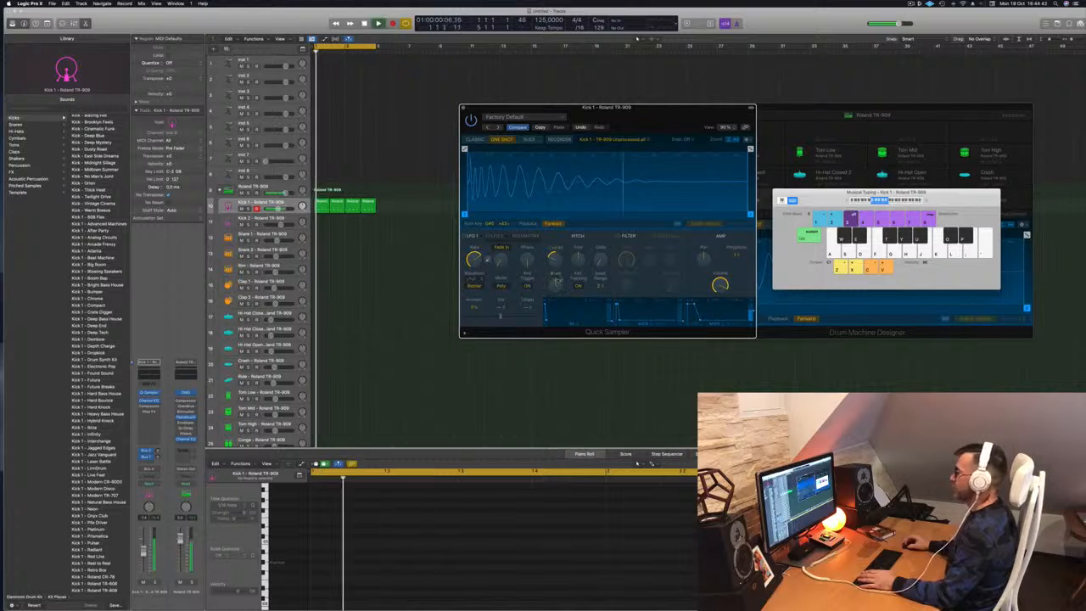
Move the Kick 1 Quick Sampler editor aside and close it.
{"action": "left_click_drag", "start_coordinate": [640, 115], "coordinate": [651, 118]}
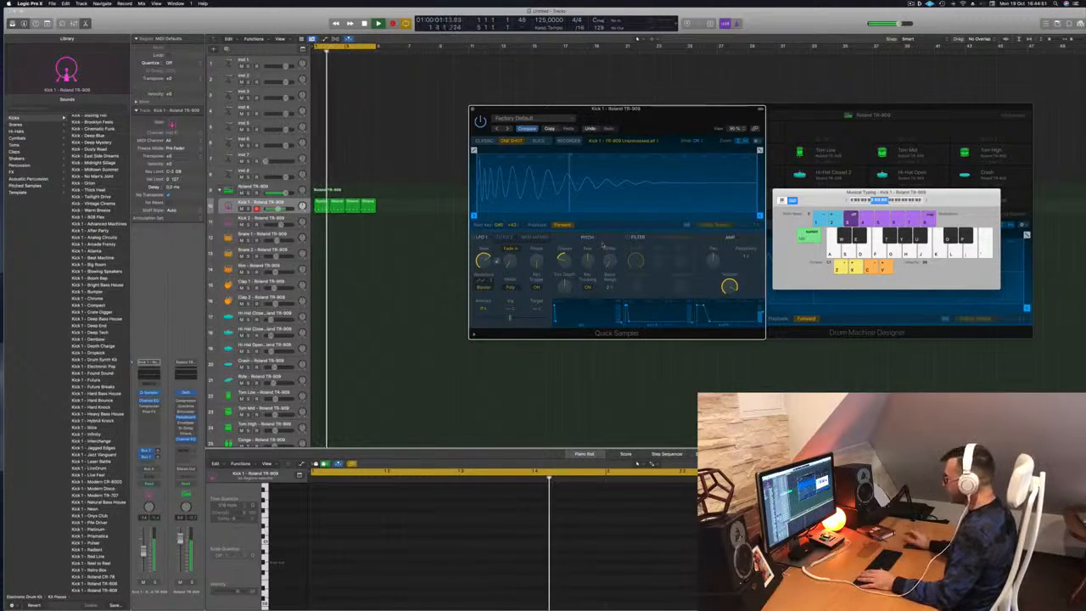
{"action": "left_click_drag", "start_coordinate": [699, 116], "coordinate": [670, 110]}
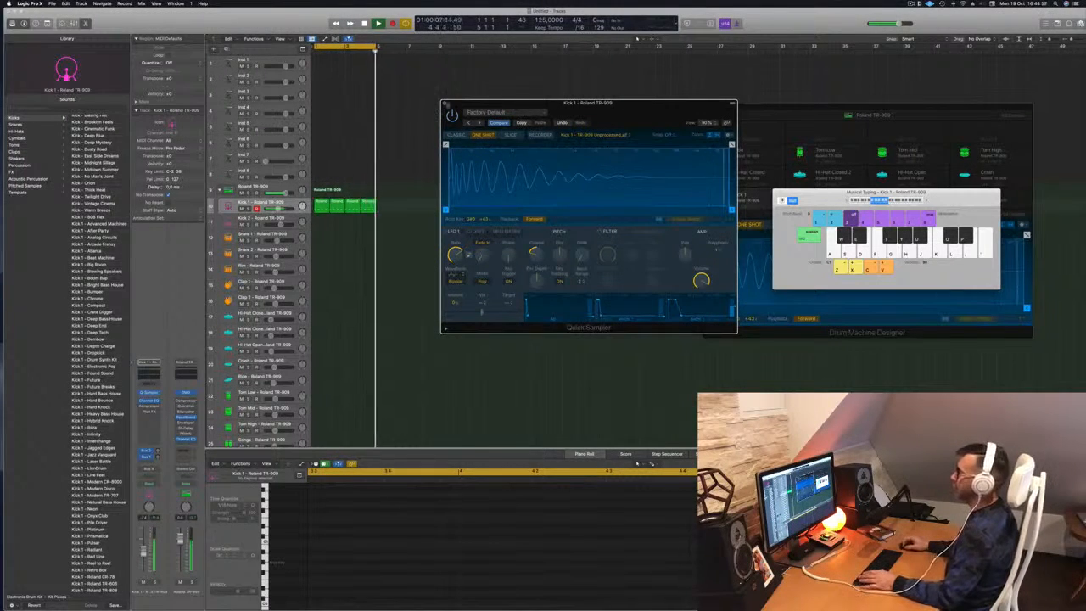
{"action": "left_click", "coordinate": [445, 103]}
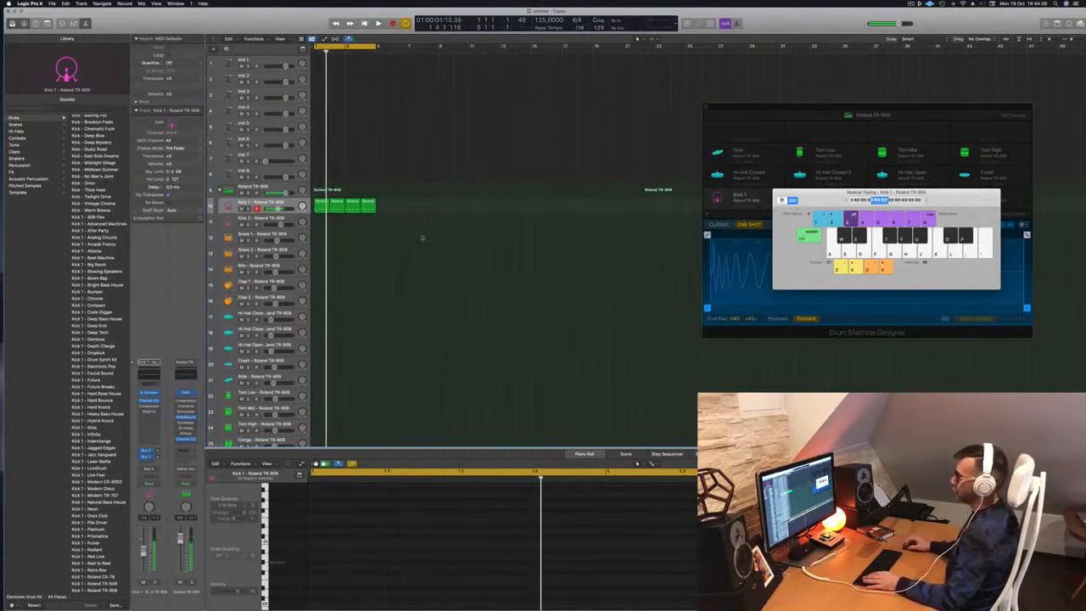
Copy the first Kick 1 region onto Kick 2 and trim it to a single kick note.
{"action": "scroll", "coordinate": [421, 236], "scroll_direction": "down", "scroll_amount": 1}
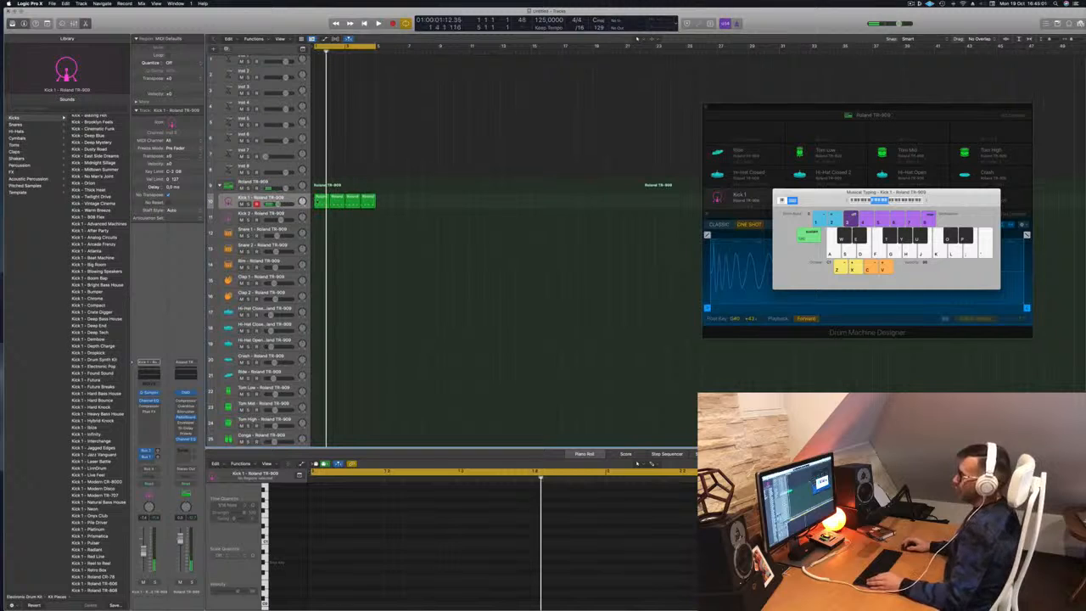
{"action": "left_click", "coordinate": [320, 201]}
{"action": "left_click_drag", "start_coordinate": [320, 203], "coordinate": [320, 218]}
{"action": "left_click_drag", "start_coordinate": [320, 544], "coordinate": [495, 593]}
{"action": "left_click_drag", "start_coordinate": [494, 534], "coordinate": [583, 593]}
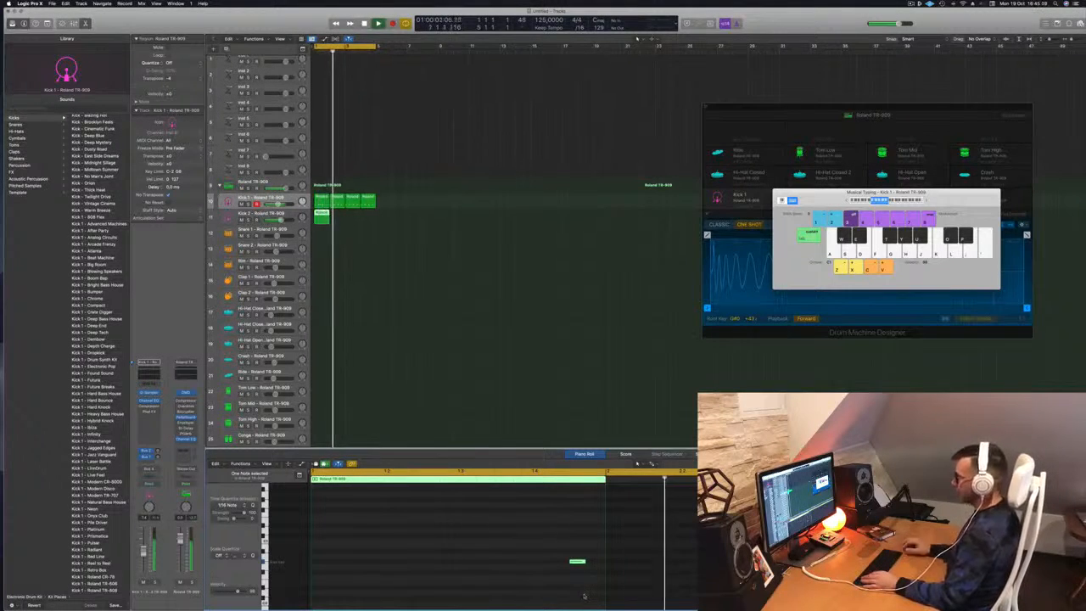
Copy the one-note Kick 2 region across bars 2–4 and play the pattern.
{"action": "left_click_drag", "start_coordinate": [323, 216], "coordinate": [355, 218]}
{"action": "left_click", "coordinate": [324, 218], "text": "shift"}
{"action": "left_click", "coordinate": [273, 214]}
{"action": "key", "text": "space"}
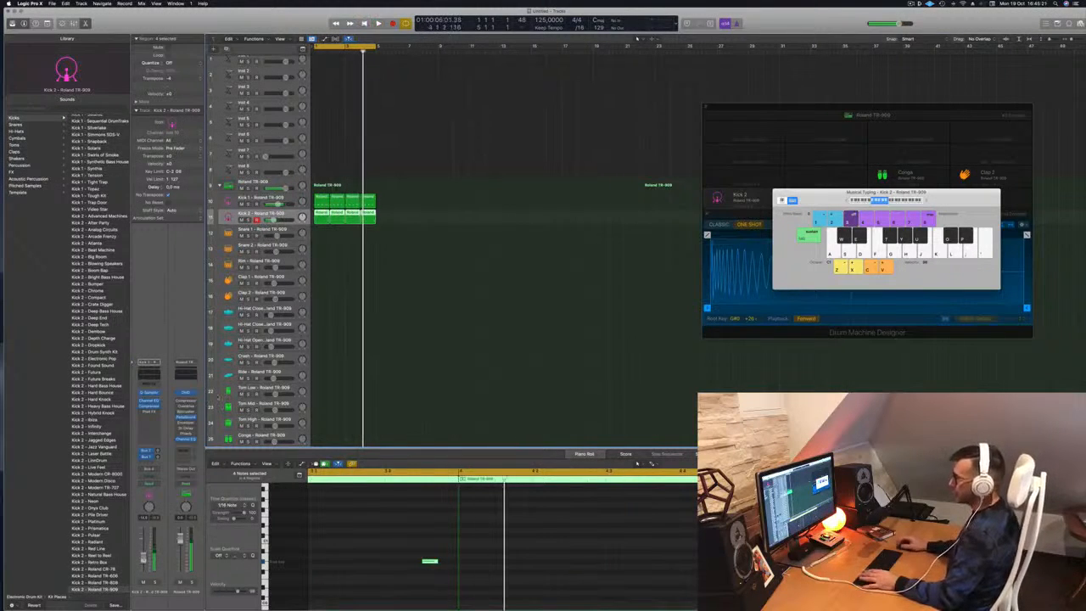
Move the first Kick 1 region onto Snare 1 and select its two snare notes.
{"action": "left_click", "coordinate": [276, 563]}
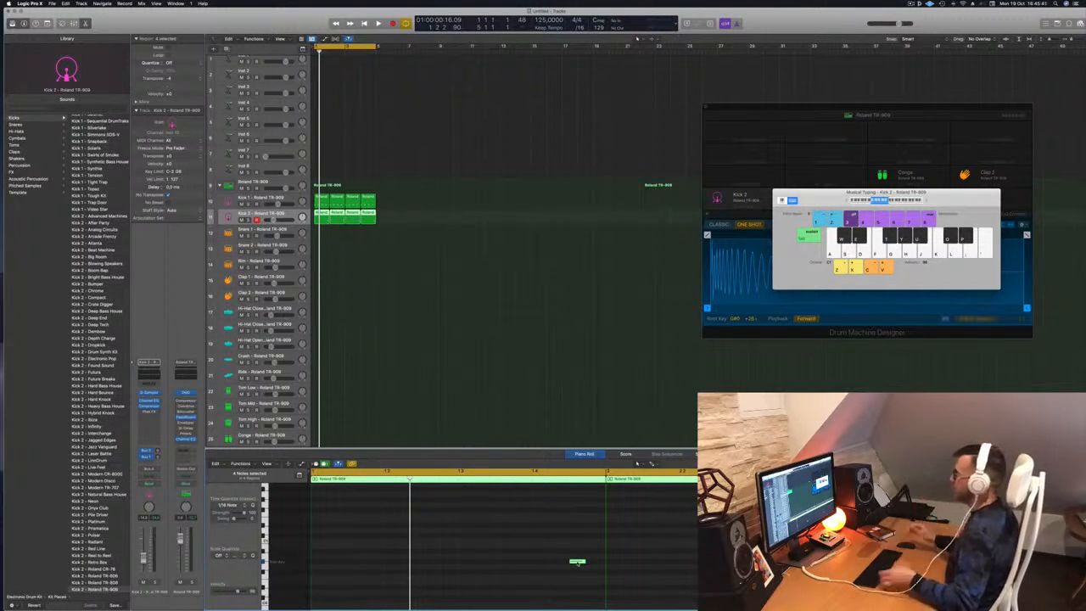
{"action": "left_click", "coordinate": [360, 275]}
{"action": "key", "text": "space"}
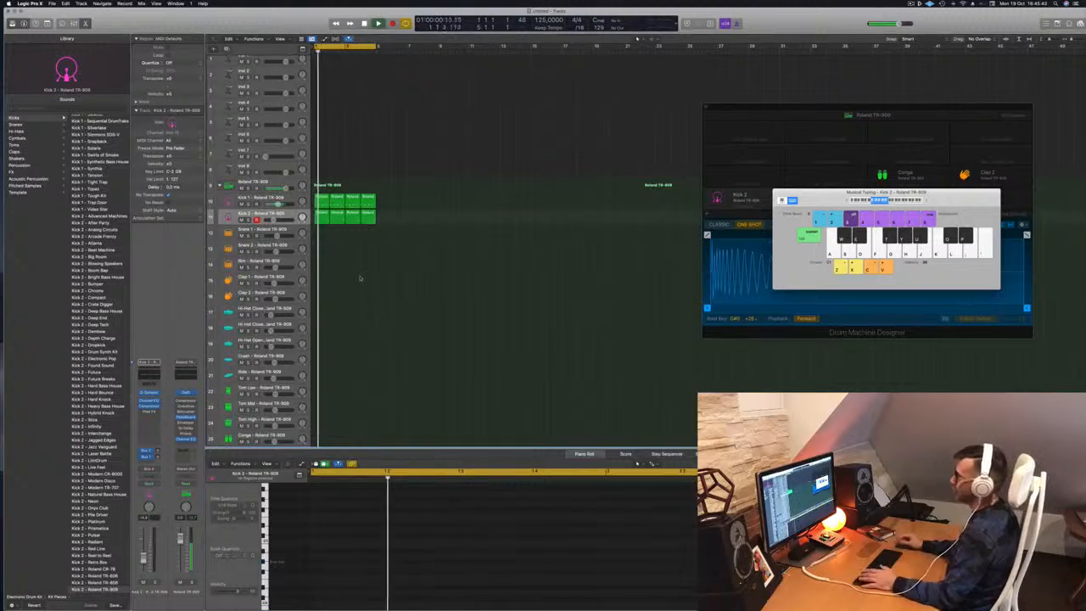
{"action": "left_click", "coordinate": [319, 202]}
{"action": "left_click_drag", "start_coordinate": [321, 205], "coordinate": [323, 238]}
{"action": "left_click_drag", "start_coordinate": [341, 548], "coordinate": [301, 594]}
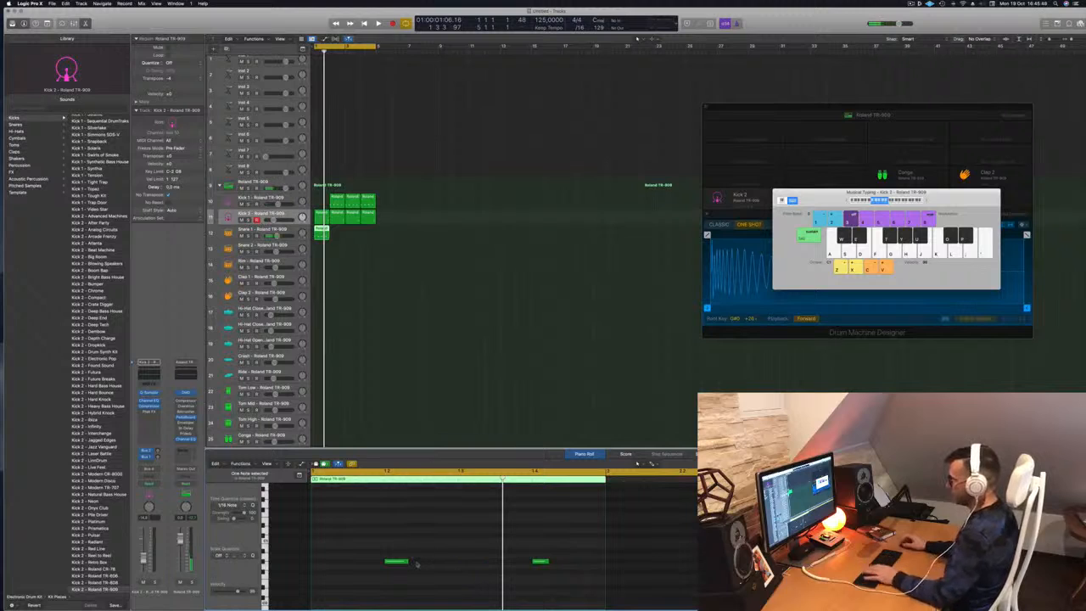
{"action": "left_click_drag", "start_coordinate": [374, 547], "coordinate": [608, 586]}
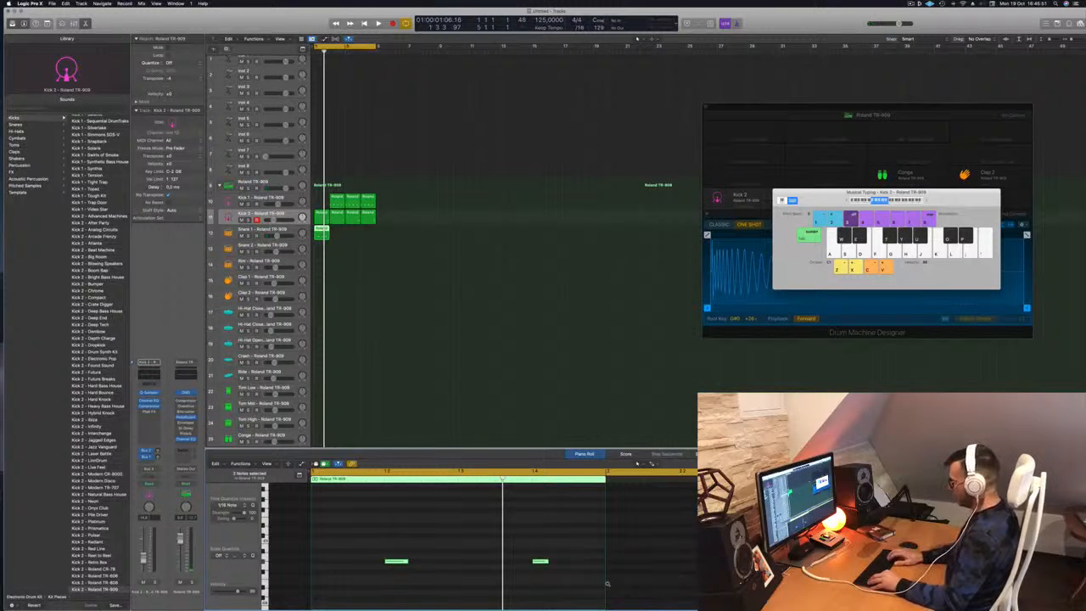
Copy a Kick 1 region back into bar 1, play the beat, and select Snare 1.
{"action": "scroll", "coordinate": [427, 566], "scroll_direction": "up", "scroll_amount": 5}
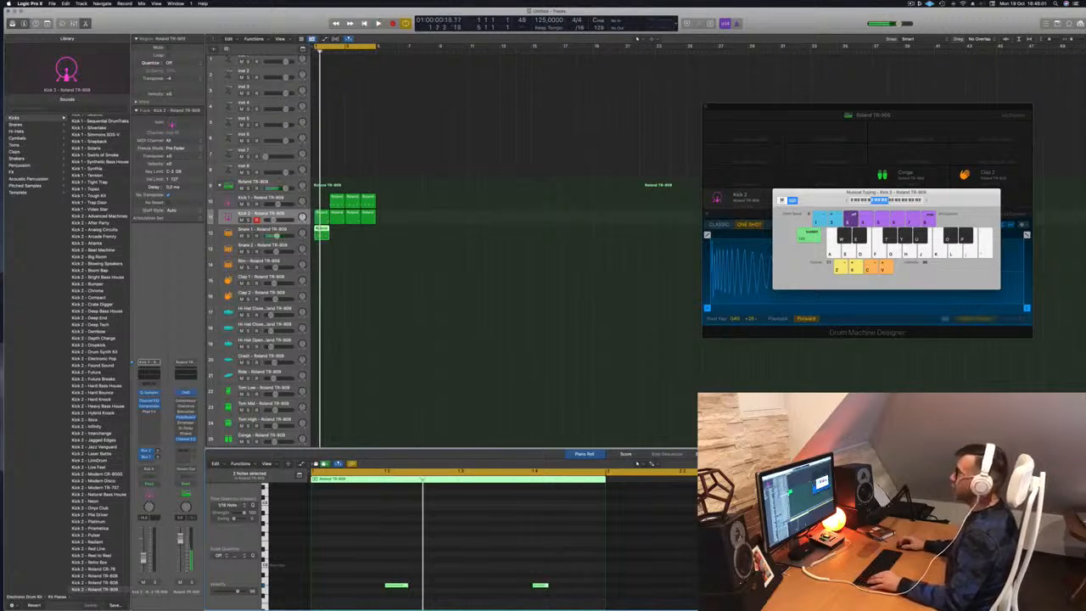
{"action": "left_click", "coordinate": [324, 216]}
{"action": "left_click_drag", "start_coordinate": [336, 201], "coordinate": [319, 201]}
{"action": "key", "text": "space"}
{"action": "left_click", "coordinate": [382, 259]}
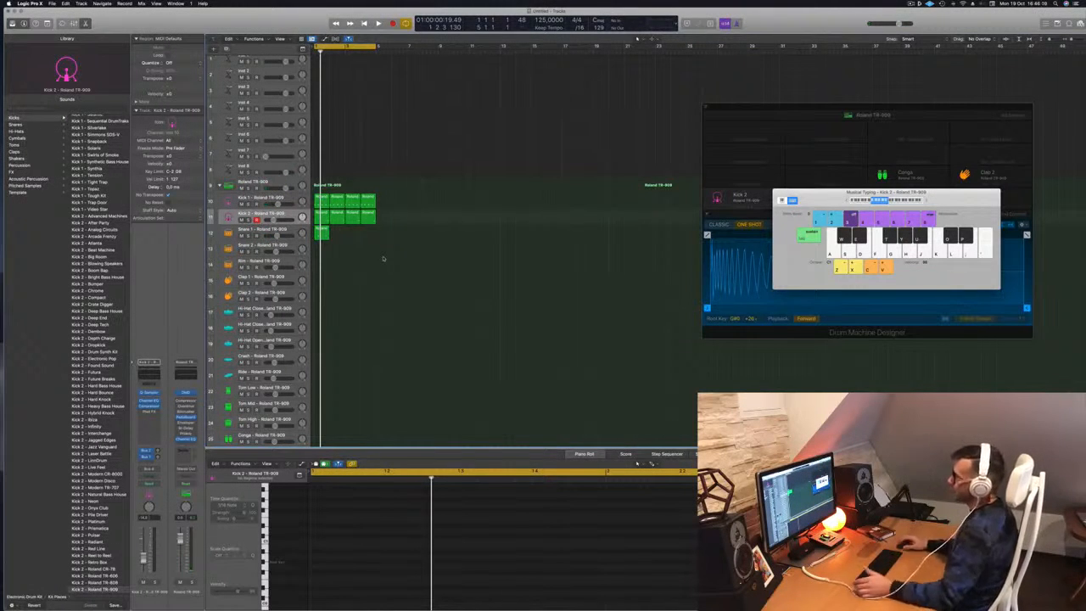
{"action": "left_click", "coordinate": [287, 230]}
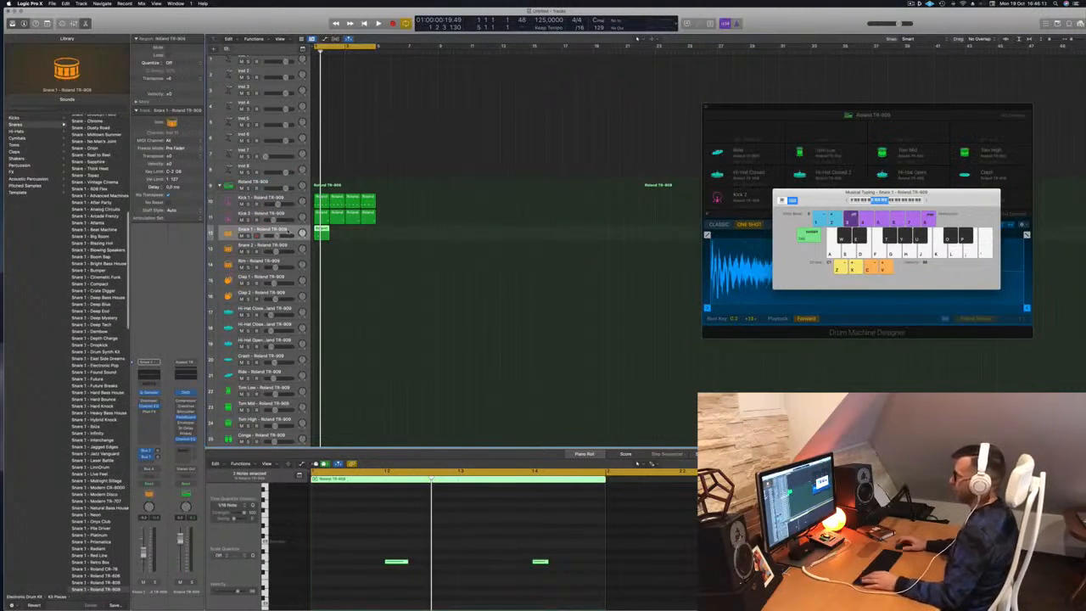
Copy the snare region to fill bars 2–4 and play the beat.
{"action": "left_click_drag", "start_coordinate": [320, 229], "coordinate": [336, 230]}
{"action": "mouse_move", "coordinate": [359, 235]}
{"action": "left_mouse_down"}
{"action": "mouse_move", "coordinate": [315, 235]}
{"action": "mouse_move", "coordinate": [354, 235]}
{"action": "left_mouse_up"}
{"action": "key", "text": "space"}
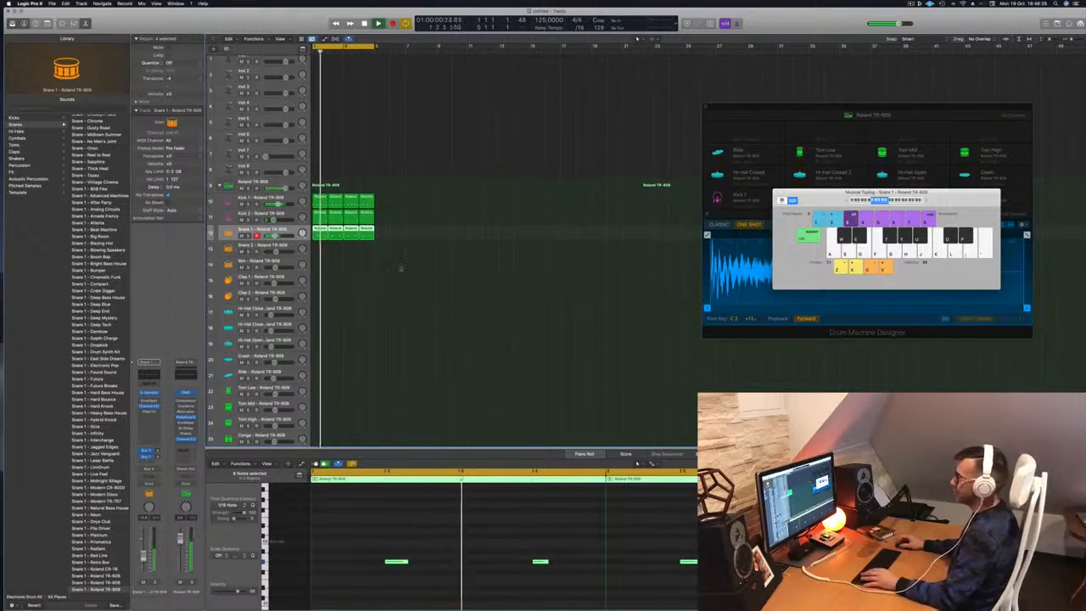
{"action": "scroll", "coordinate": [400, 268], "scroll_direction": "down", "scroll_amount": 1}
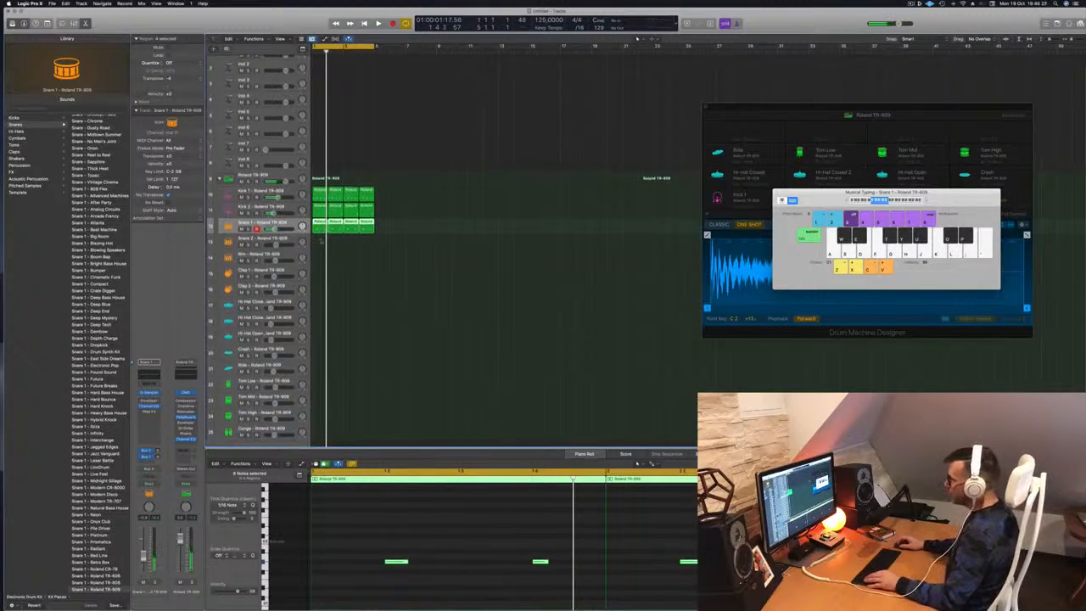
{"action": "left_click", "coordinate": [329, 246]}
Copy a region onto Hi-Hat Closed and raise its four notes one semitone.
{"action": "left_click", "coordinate": [320, 227]}
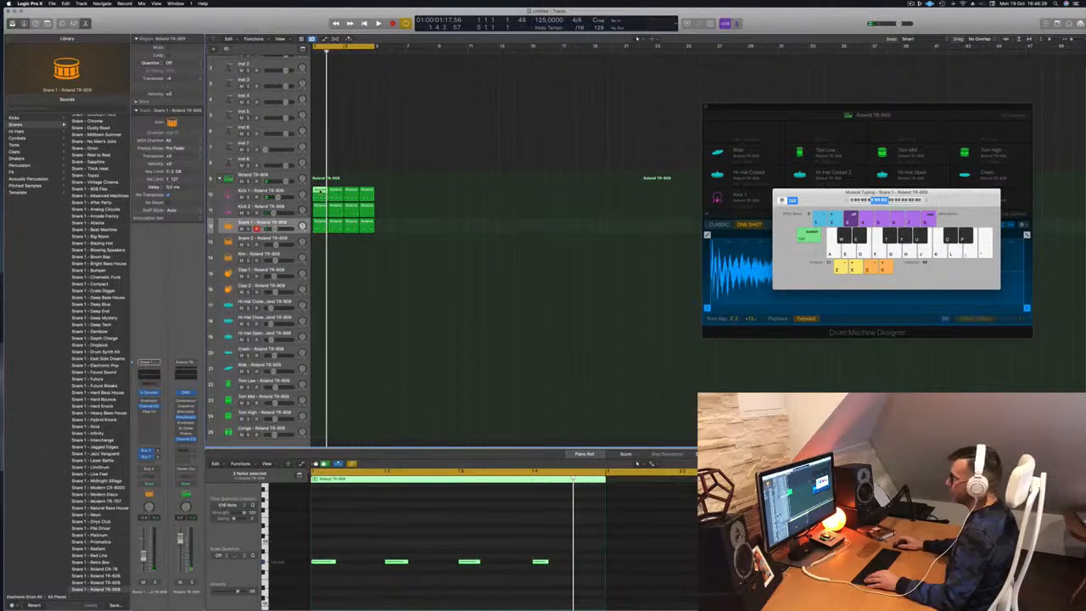
{"action": "left_click_drag", "start_coordinate": [322, 192], "coordinate": [321, 306]}
{"action": "left_click_drag", "start_coordinate": [319, 539], "coordinate": [684, 608]}
{"action": "key", "text": "alt+Up"}
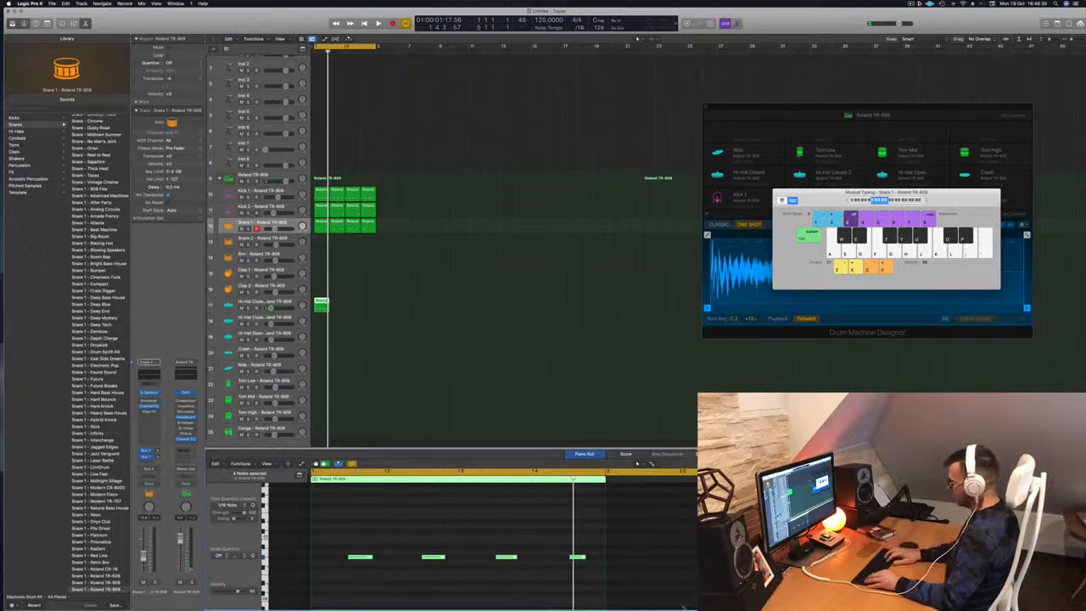
{"action": "scroll", "coordinate": [406, 534], "scroll_direction": "up", "scroll_amount": 4}
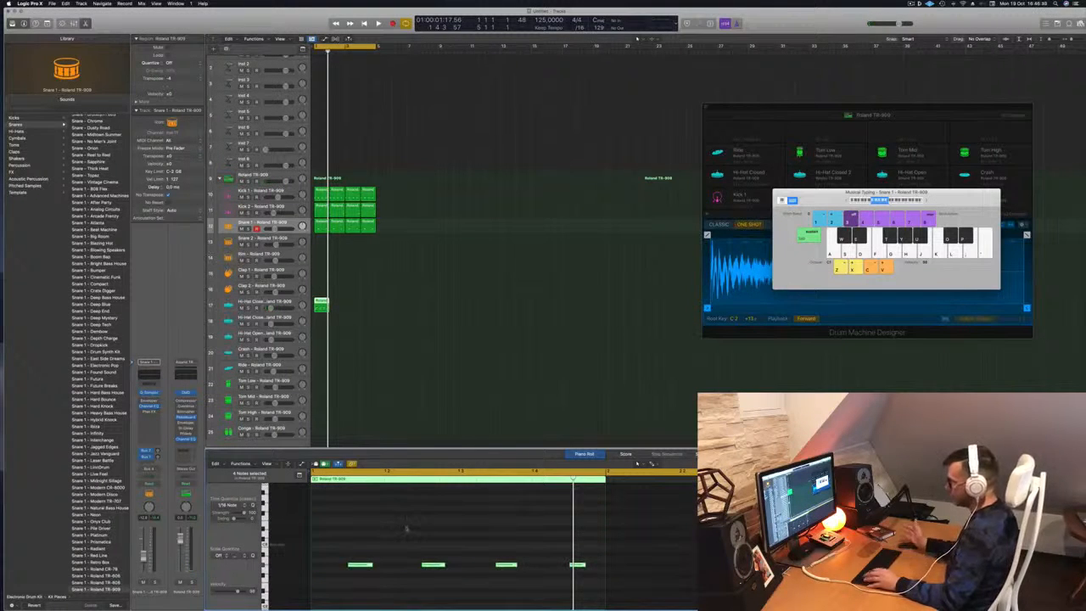
{"action": "key", "text": "space"}
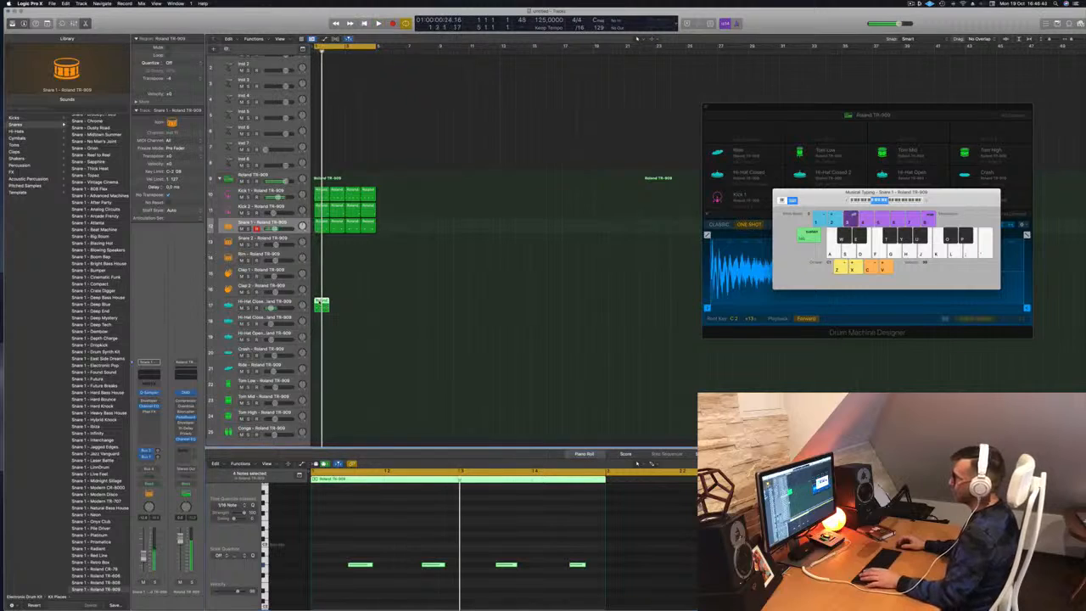
Copy the hi-hat region across all four bars for 16 hits.
{"action": "left_click_drag", "start_coordinate": [324, 306], "coordinate": [339, 306]}
{"action": "mouse_move", "coordinate": [367, 304]}
{"action": "left_mouse_down"}
{"action": "mouse_move", "coordinate": [320, 309]}
{"action": "mouse_move", "coordinate": [350, 305]}
{"action": "left_mouse_up"}
{"action": "key", "text": "space"}
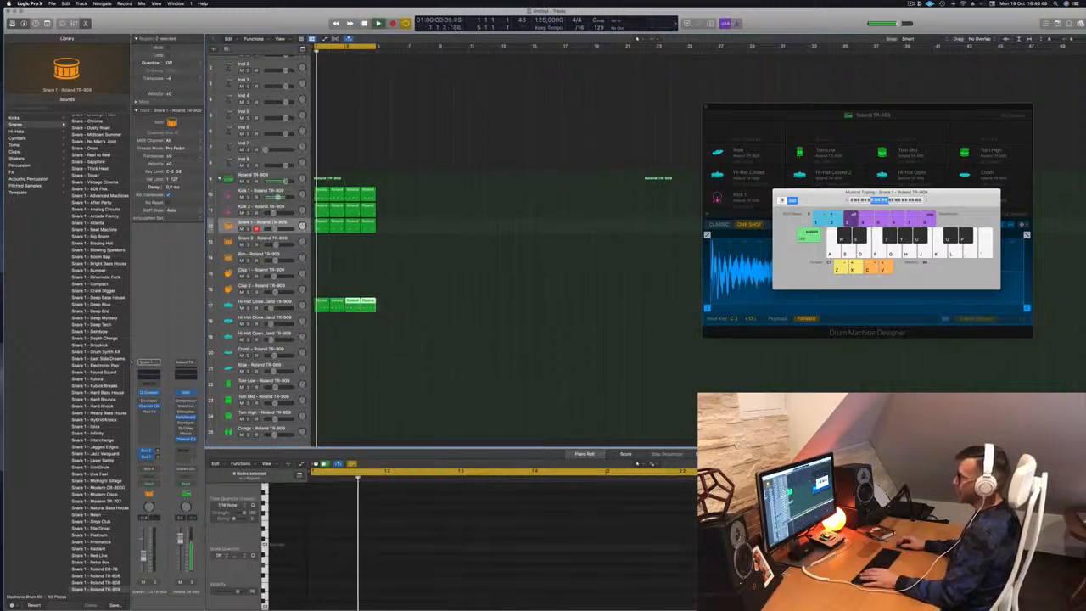
{"action": "left_click", "coordinate": [261, 302]}
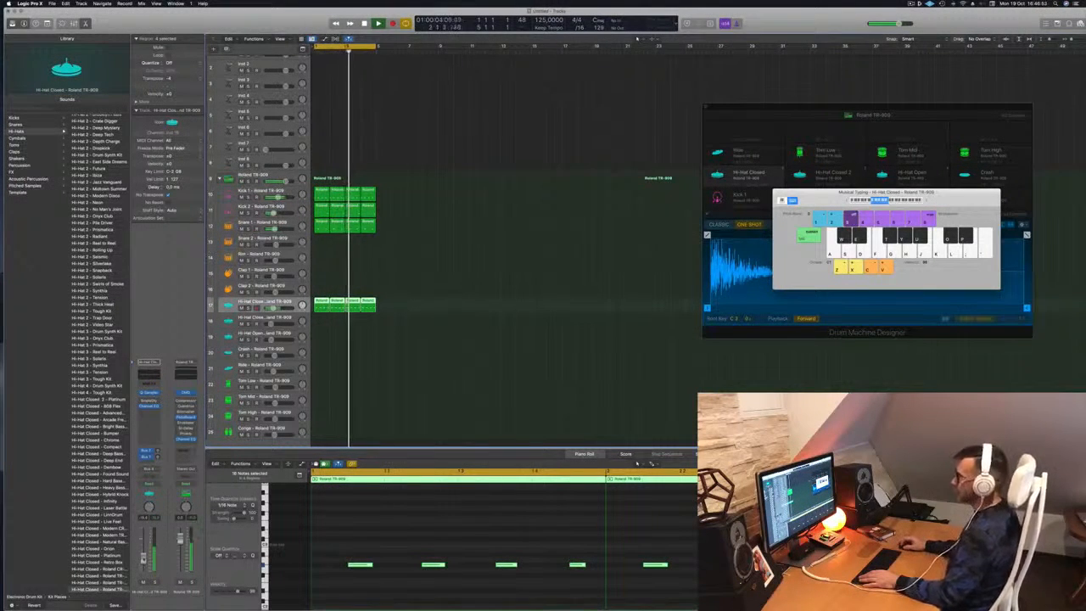
Copy a hi-hat region onto Tom Low and delete one note, leaving three hits.
{"action": "key", "text": "space"}
{"action": "key", "text": "space"}
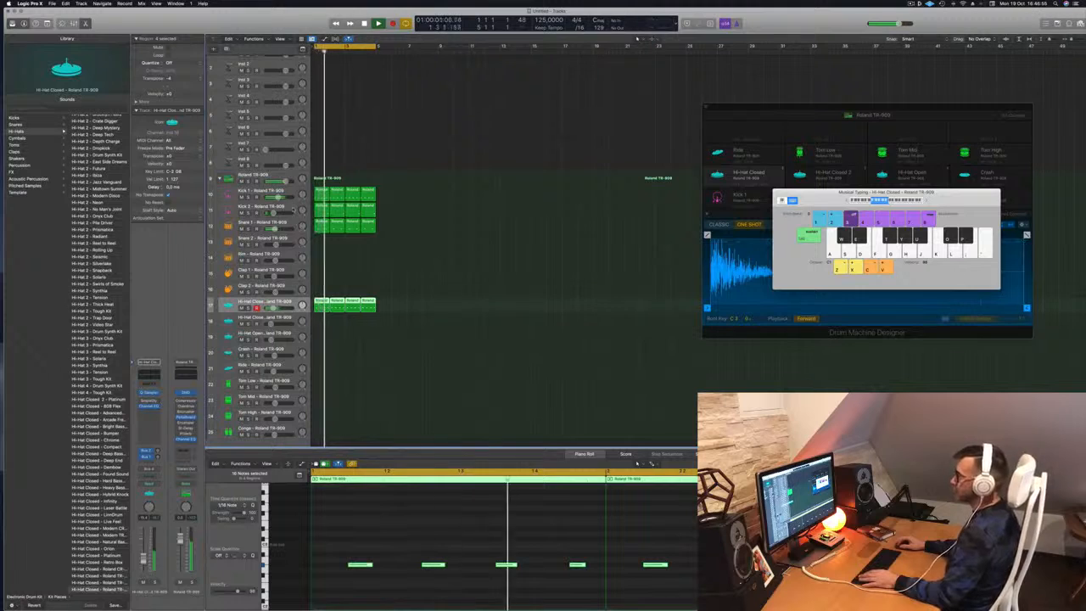
{"action": "left_click", "coordinate": [261, 207]}
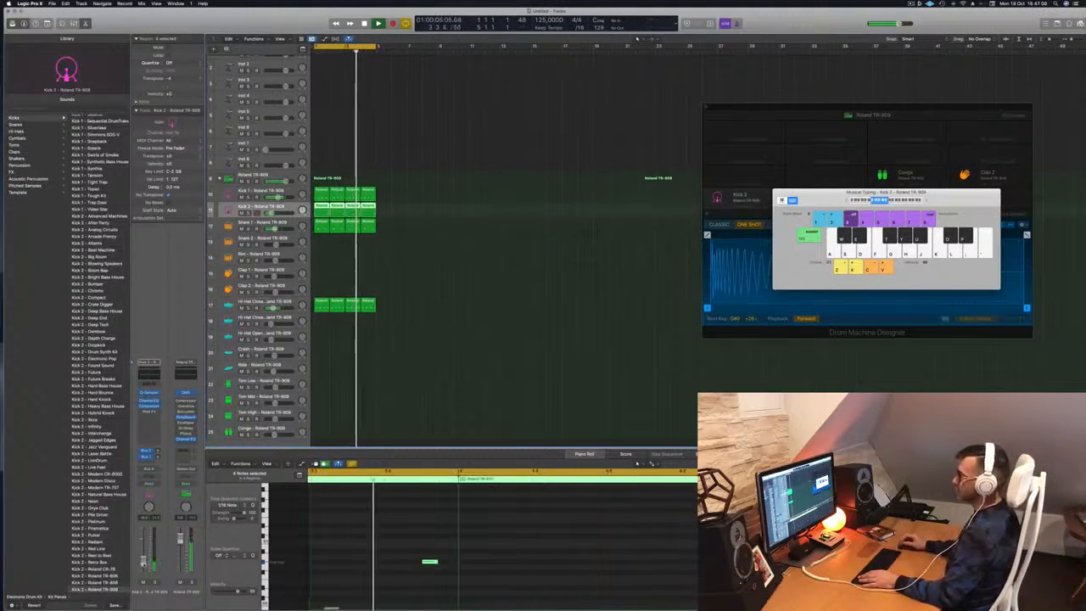
{"action": "scroll", "coordinate": [500, 349], "scroll_direction": "down", "scroll_amount": 1}
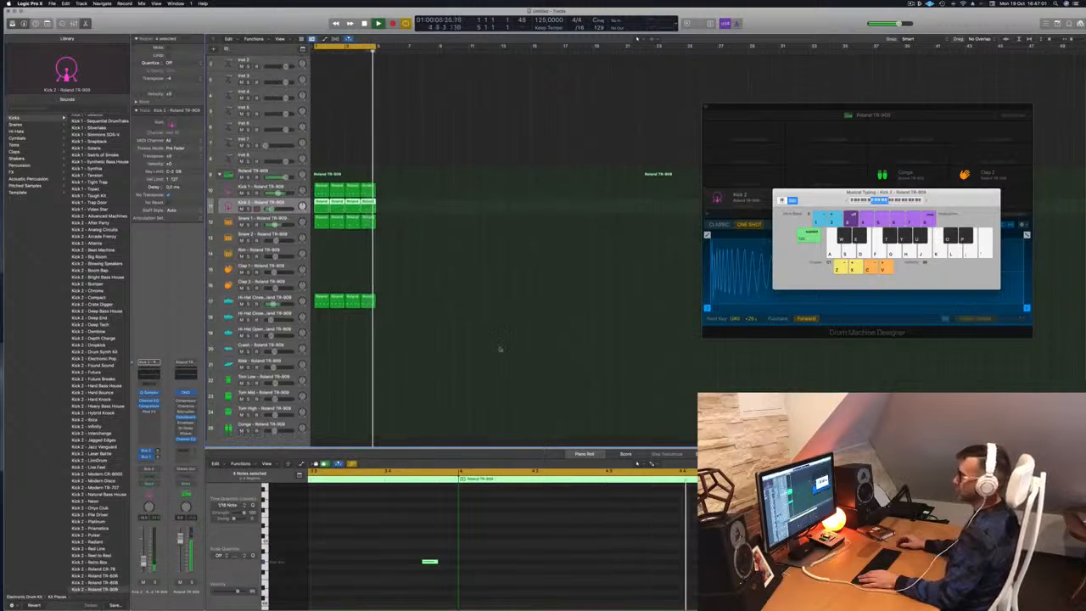
{"action": "scroll", "coordinate": [500, 349], "scroll_direction": "down", "scroll_amount": 3}
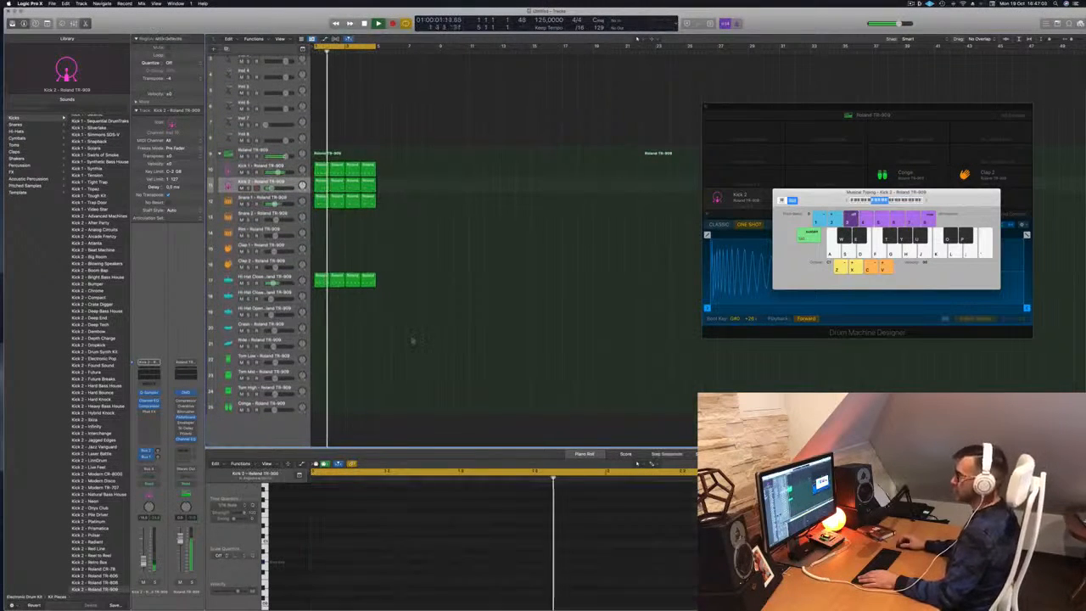
{"action": "left_click_drag", "start_coordinate": [322, 282], "coordinate": [324, 360]}
{"action": "key", "text": "super+z"}
{"action": "key", "text": "space"}
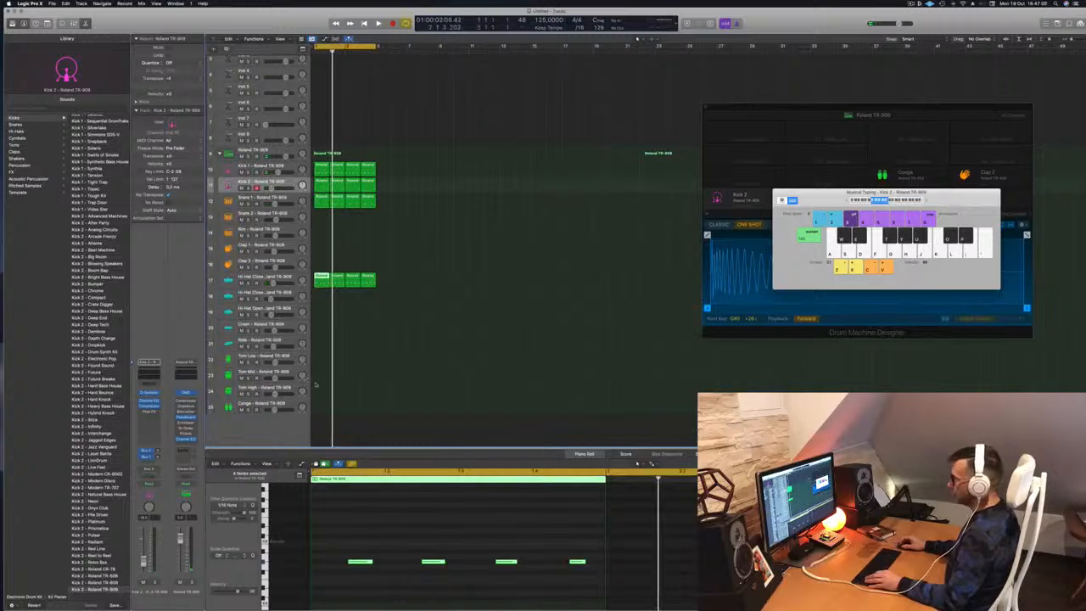
{"action": "left_click_drag", "start_coordinate": [321, 277], "coordinate": [321, 362]}
{"action": "left_click_drag", "start_coordinate": [339, 538], "coordinate": [545, 577]}
{"action": "key", "text": "Delete"}
{"action": "key", "text": "space"}
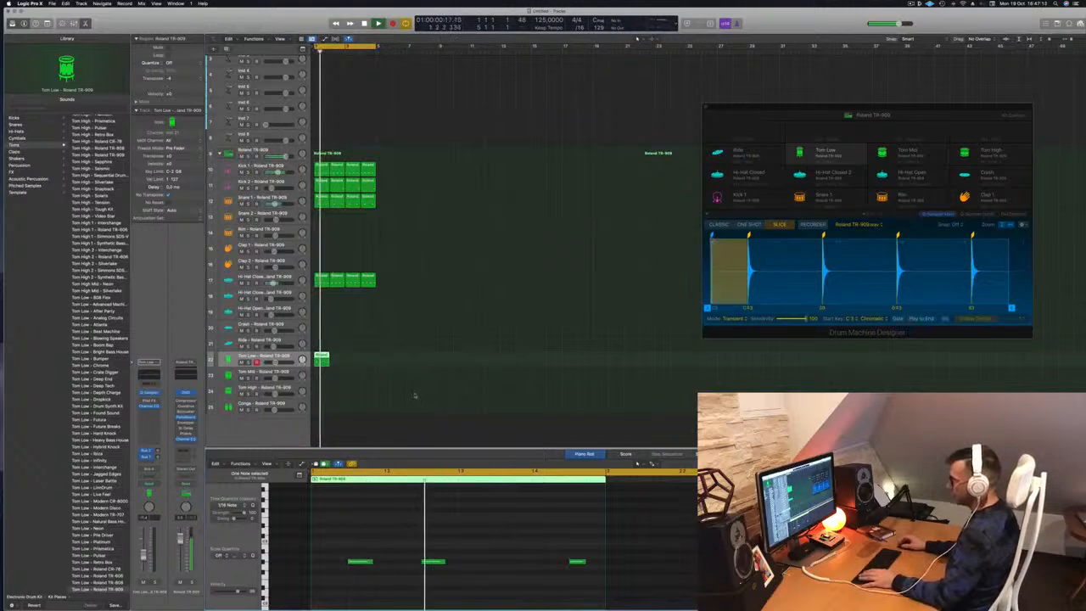
Undo the Tom Low region and replace it with a full four-hit Hi-Hat Closed copy.
{"action": "left_click", "coordinate": [371, 348]}
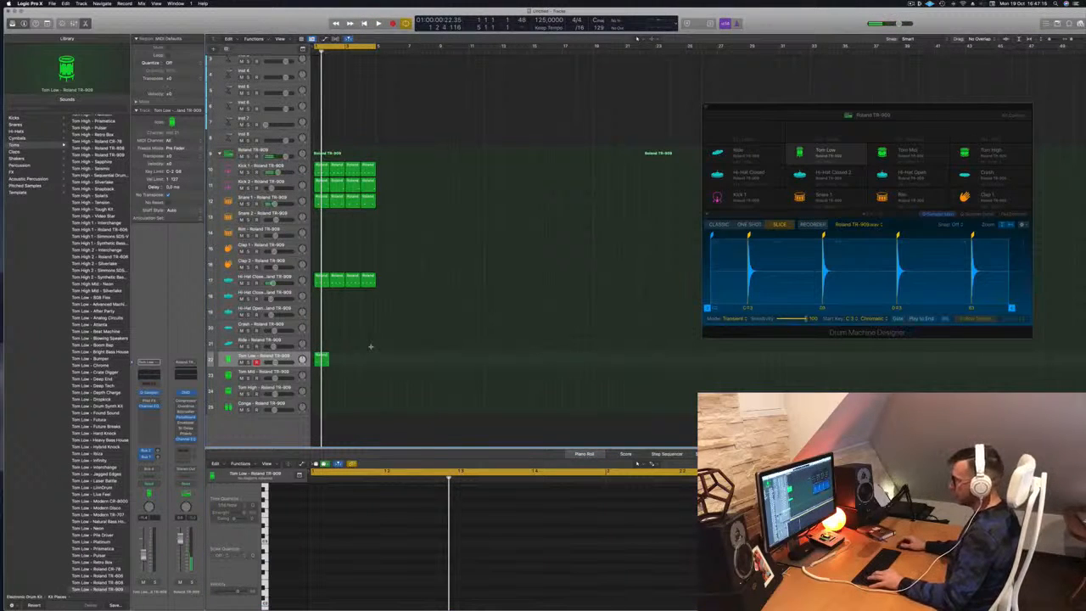
{"action": "key", "text": "super+z"}
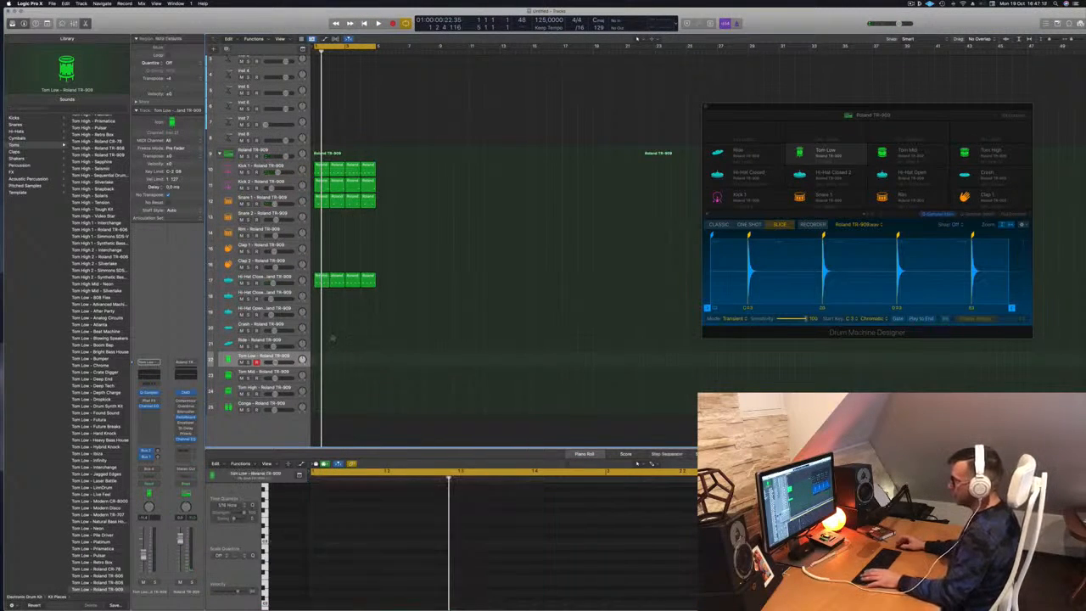
{"action": "left_click_drag", "start_coordinate": [320, 283], "coordinate": [319, 363]}
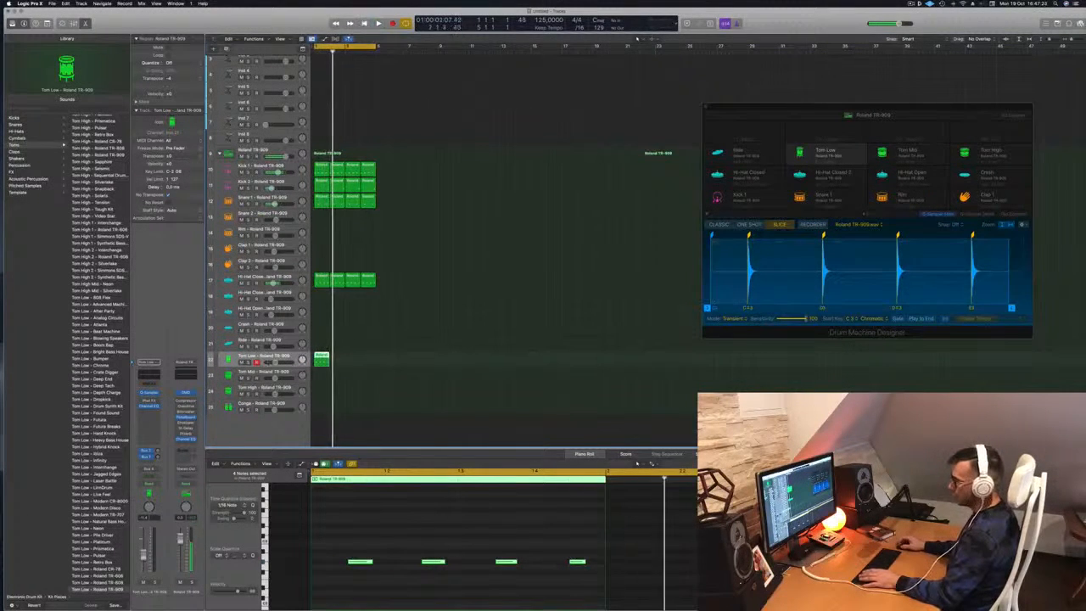
Load the Tom Low - Boom Bap sound on Tom Low and play the beat.
{"action": "left_click", "coordinate": [92, 346]}
{"action": "key", "text": "space"}
{"action": "key", "text": "space"}
{"action": "key", "text": "space"}
{"action": "scroll", "coordinate": [99, 377], "scroll_direction": "down", "scroll_amount": 7}
{"action": "scroll", "coordinate": [99, 377], "scroll_direction": "down", "scroll_amount": 5}
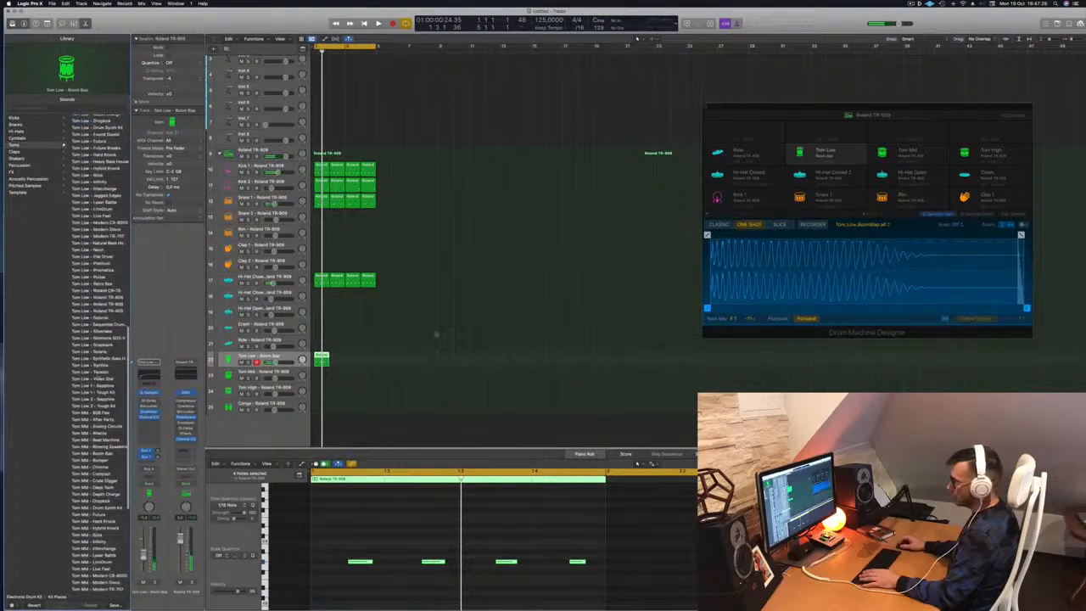
Load the Tom Low - Roland TR-909 sound and audition the loop.
{"action": "left_click", "coordinate": [96, 312]}
{"action": "key", "text": "space"}
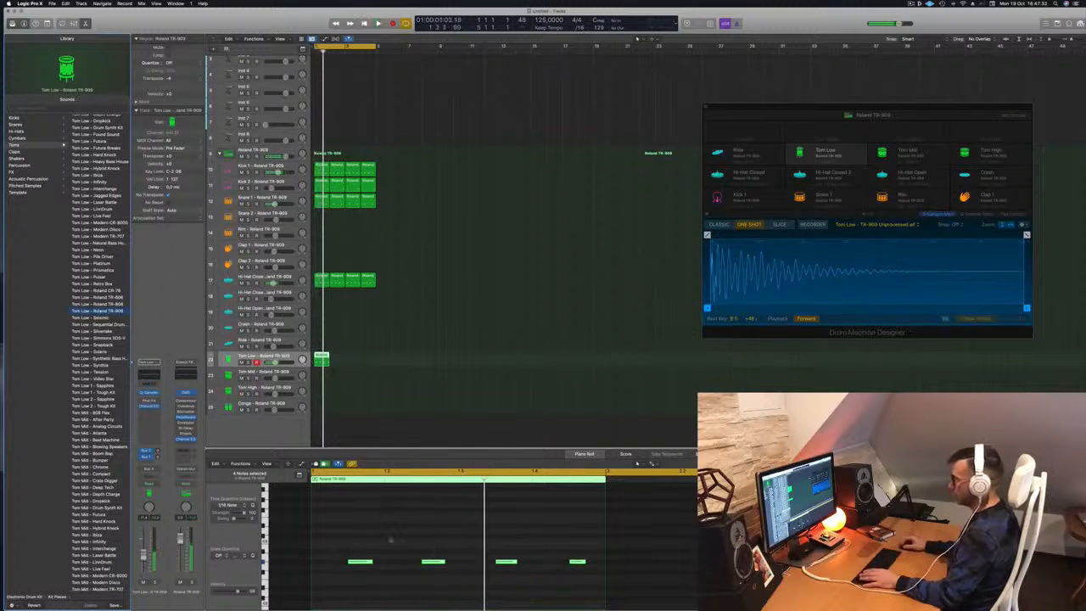
{"action": "scroll", "coordinate": [391, 540], "scroll_direction": "up", "scroll_amount": 2}
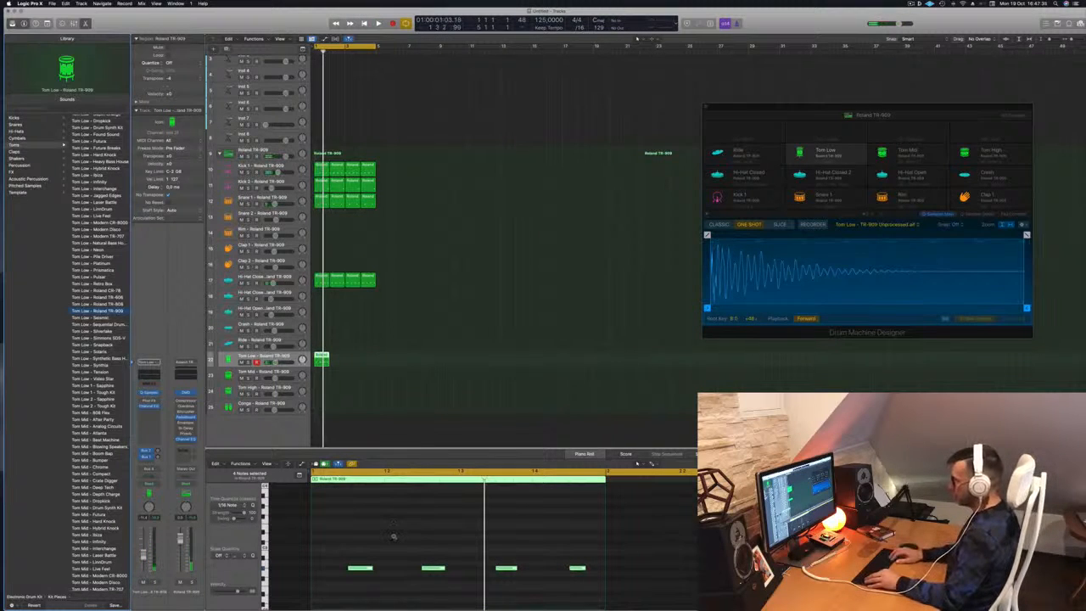
{"action": "scroll", "coordinate": [395, 563], "scroll_direction": "down", "scroll_amount": 5}
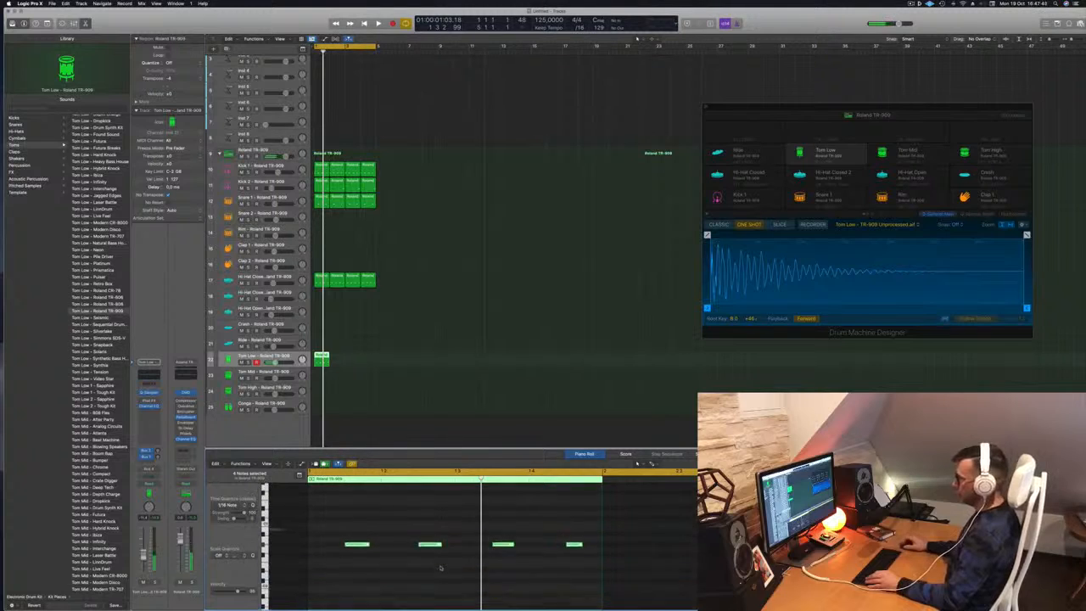
{"action": "key", "text": "space"}
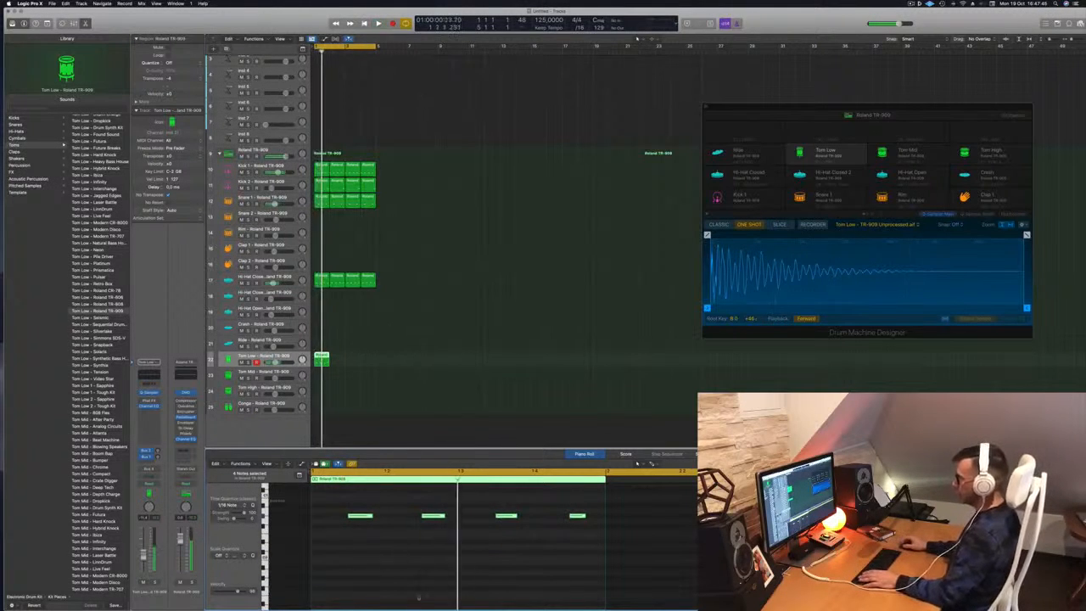
Move the second tom note two steps earlier.
{"action": "left_click", "coordinate": [431, 515]}
{"action": "key", "text": "alt+Left"}
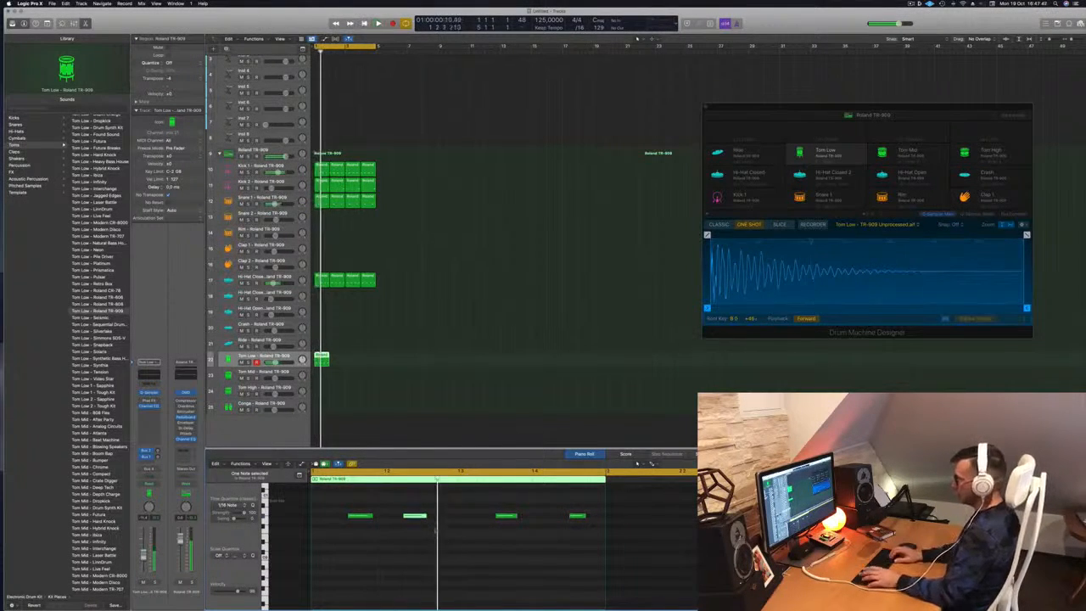
{"action": "key", "text": "alt+Left"}
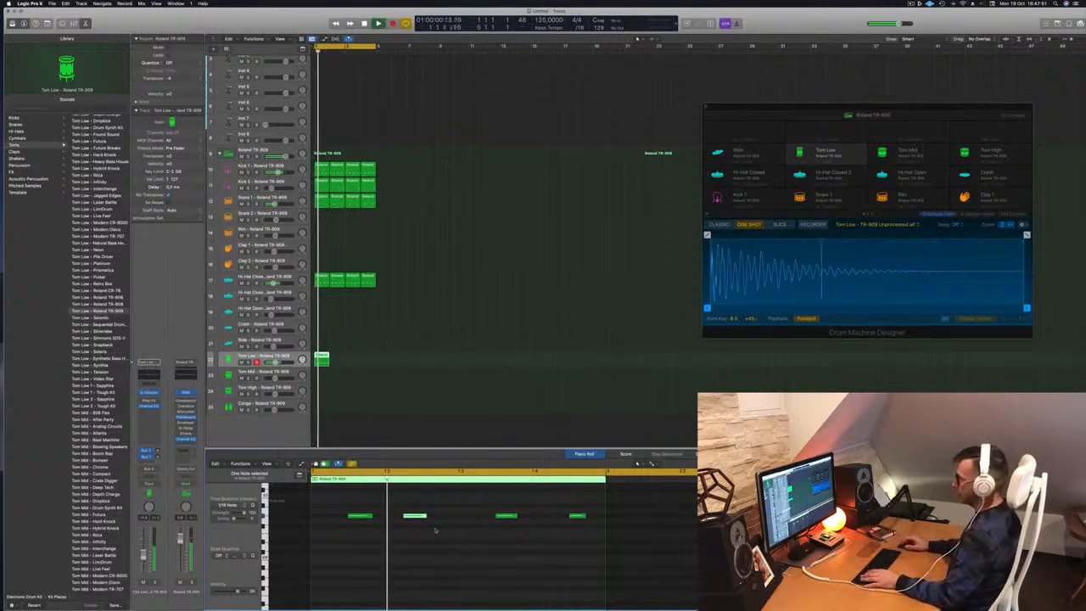
{"action": "key", "text": "space"}
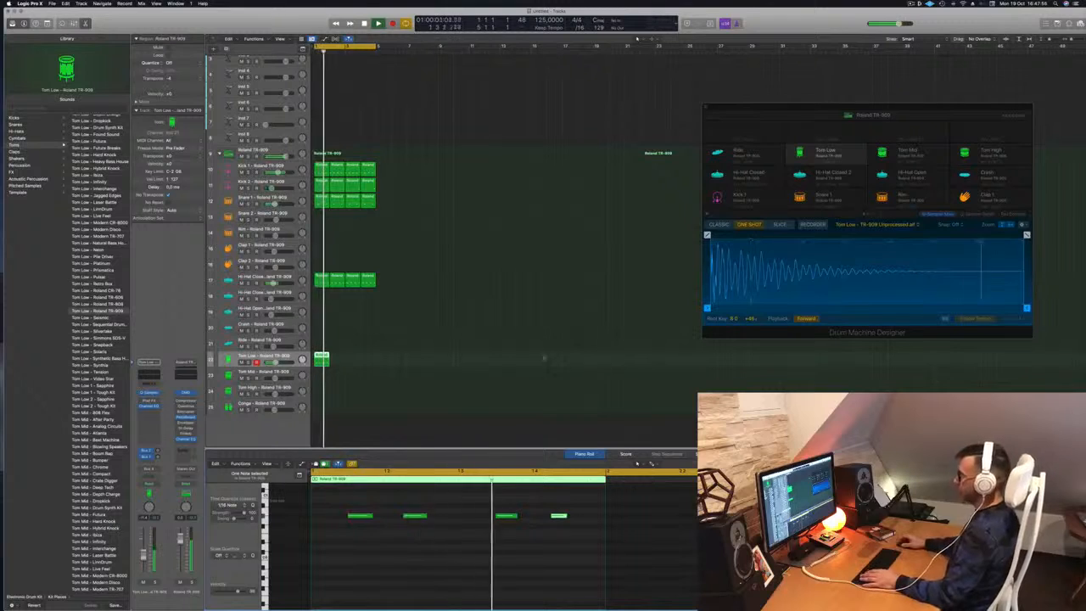
Copy the Tom Low region into later bars and onto the Conga track.
{"action": "left_click_drag", "start_coordinate": [321, 359], "coordinate": [349, 363]}
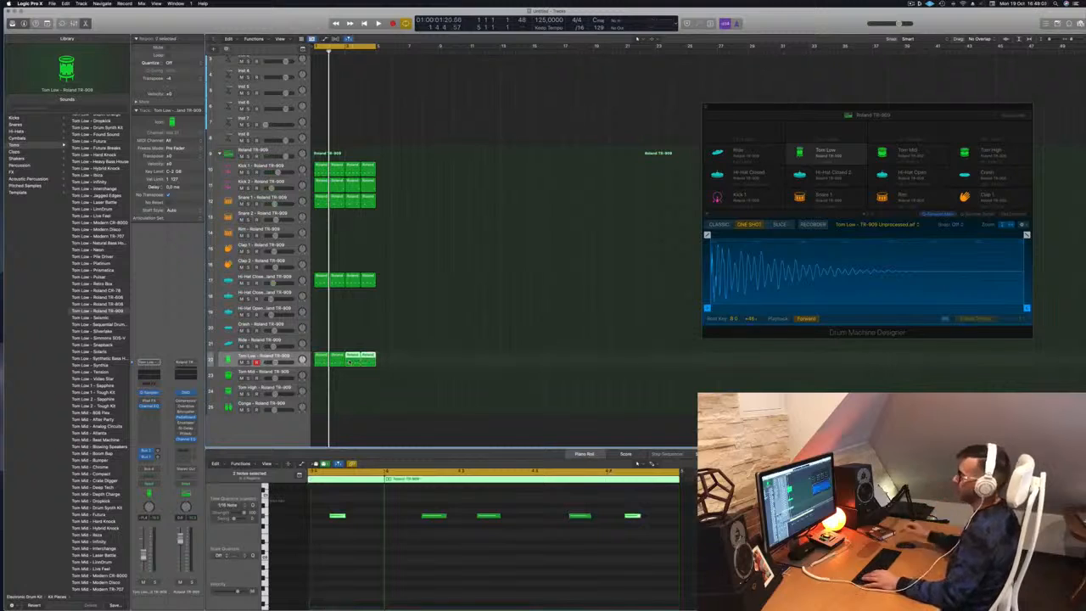
{"action": "key", "text": "space"}
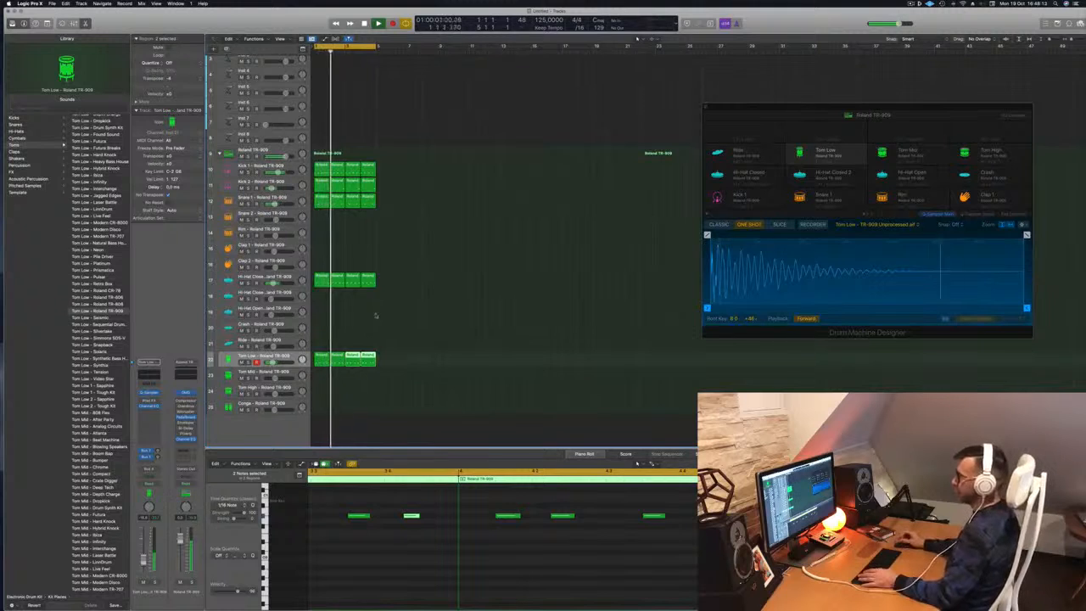
{"action": "left_click", "coordinate": [320, 281]}
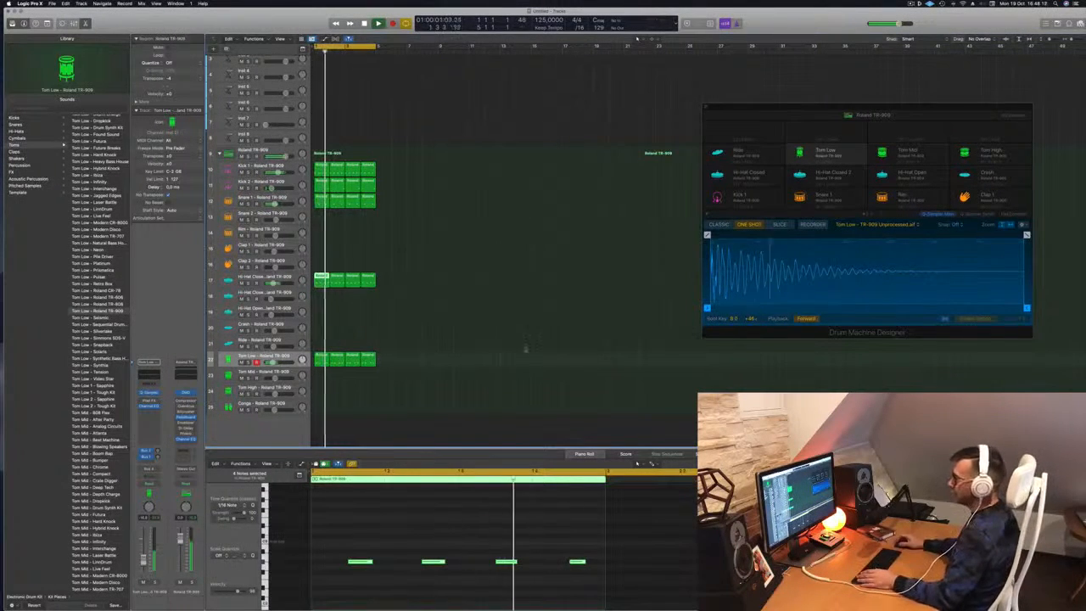
{"action": "left_click_drag", "start_coordinate": [321, 358], "coordinate": [319, 409]}
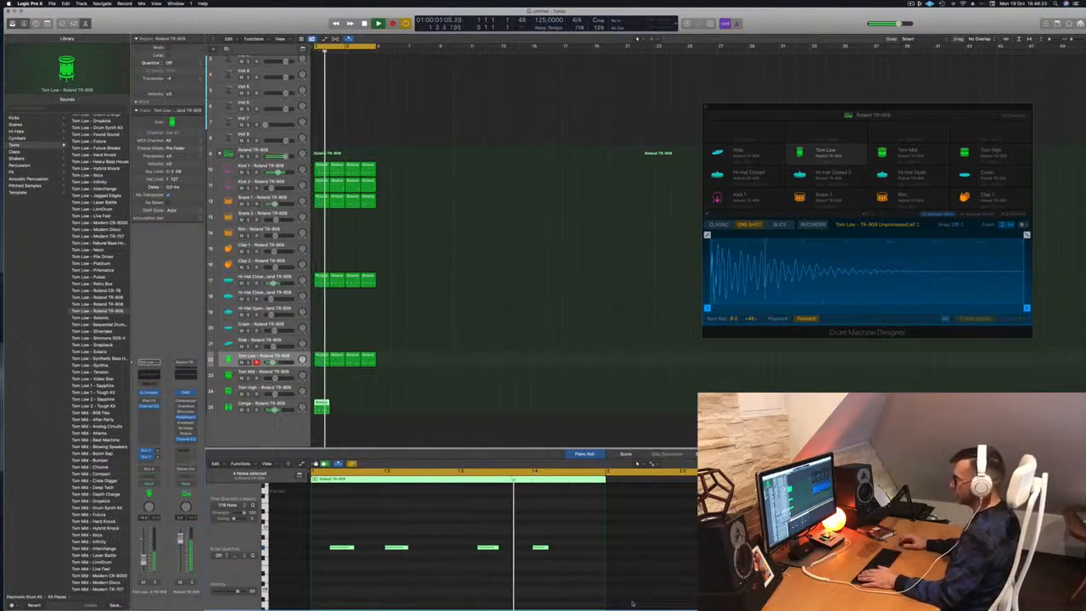
Audition the Conga pattern and copy its region into the following bars.
{"action": "key", "text": "space"}
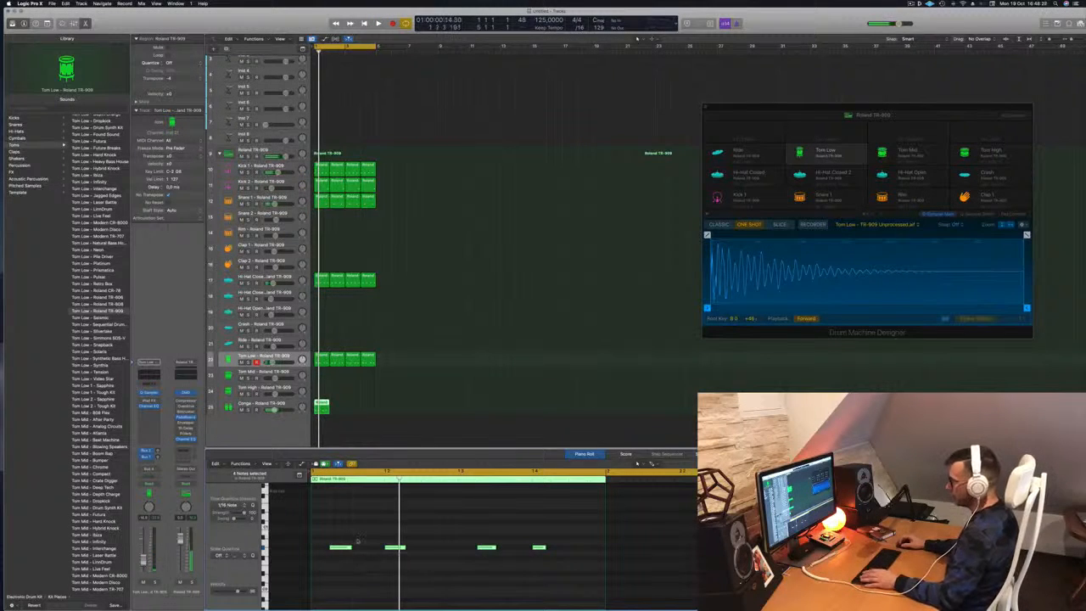
{"action": "left_click_drag", "start_coordinate": [336, 532], "coordinate": [634, 572]}
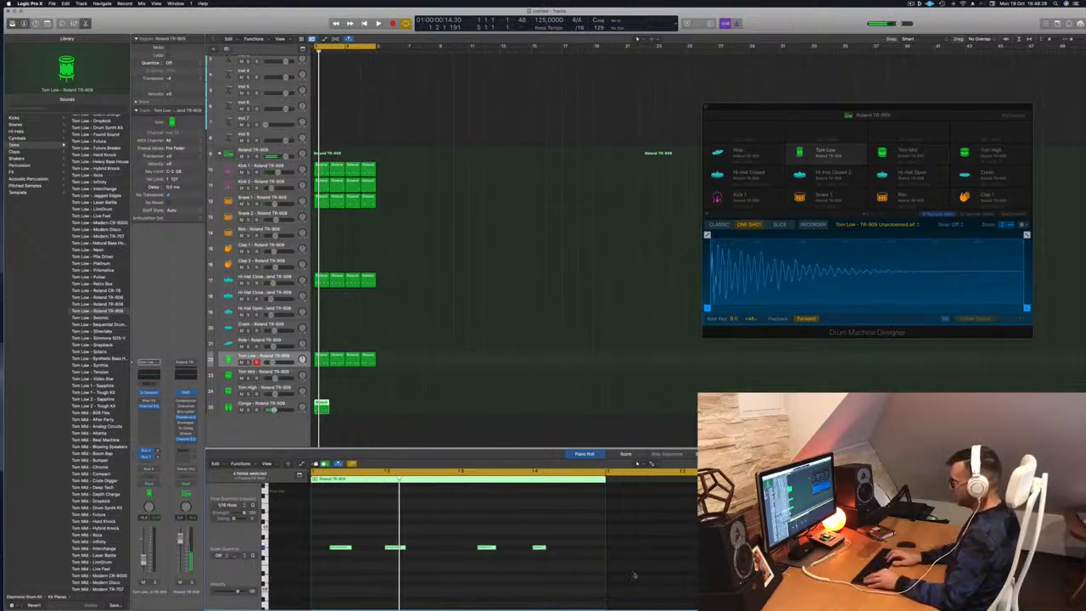
{"action": "key", "text": "space"}
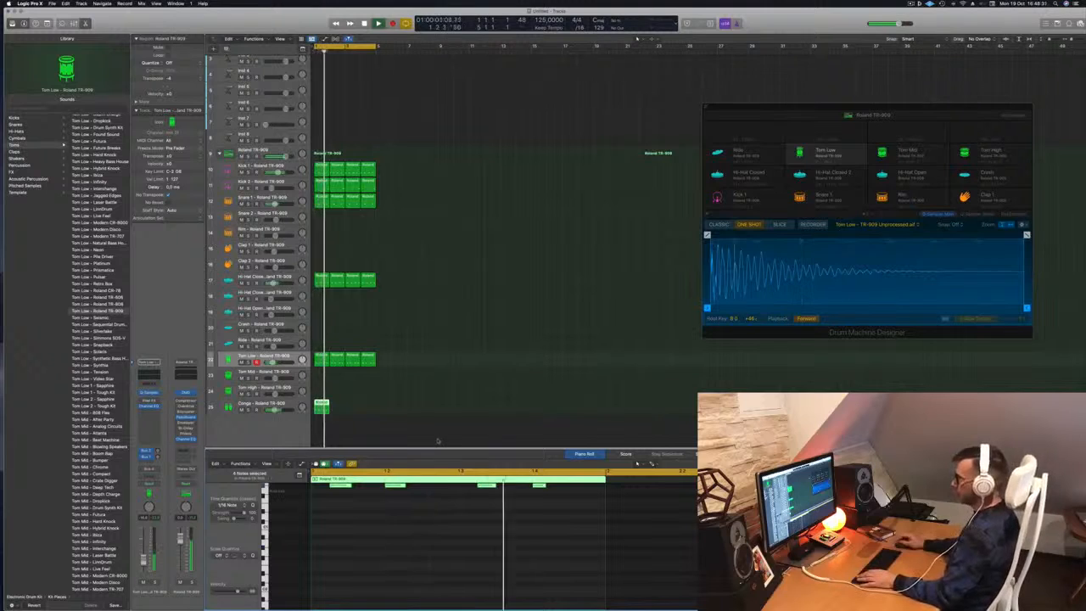
{"action": "key", "text": "space"}
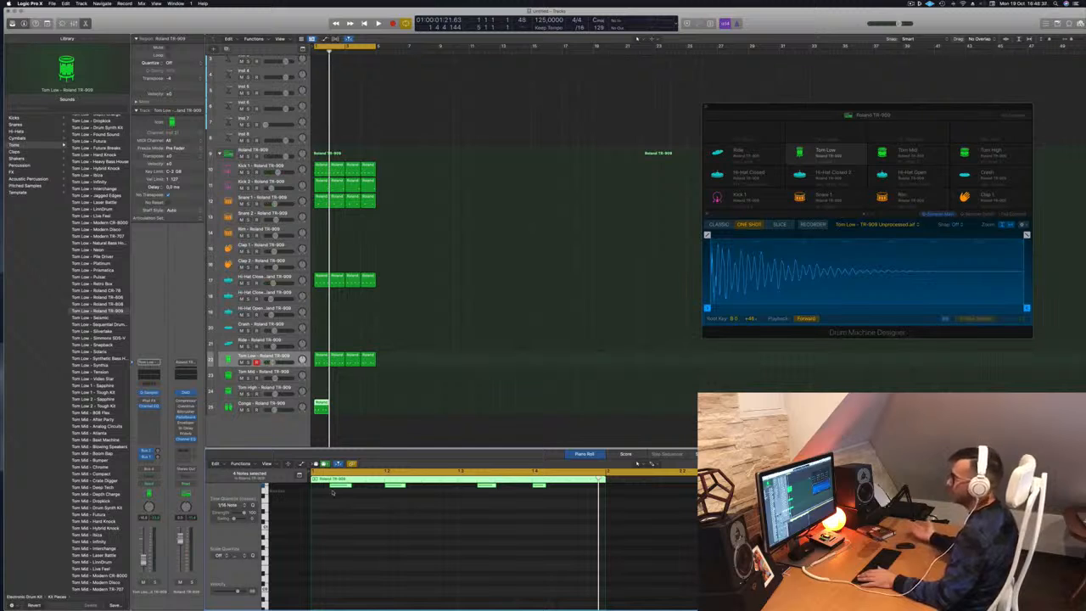
{"action": "key", "text": "space"}
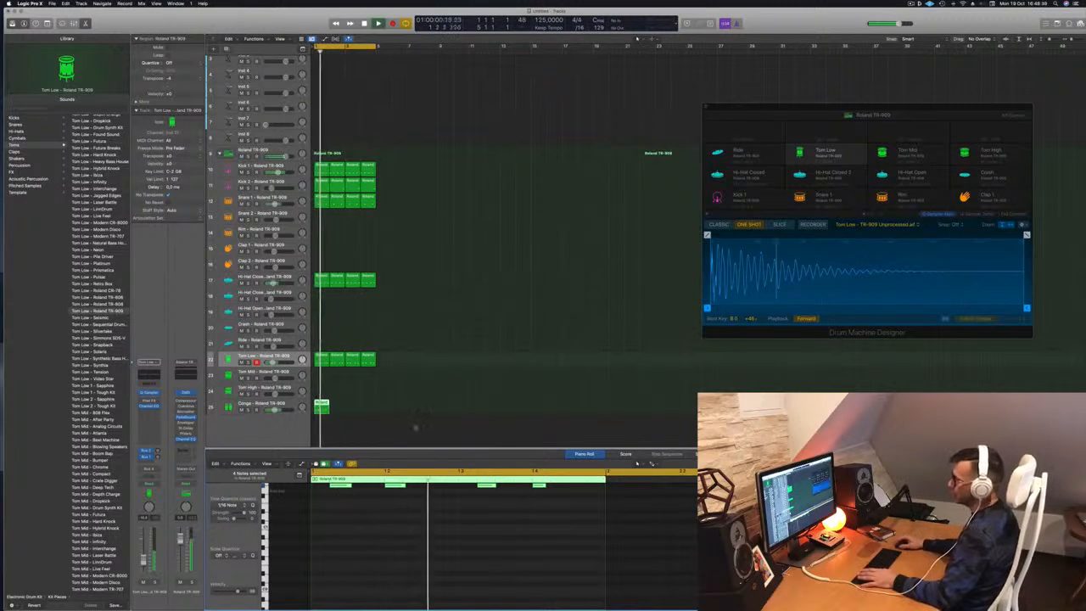
{"action": "key", "text": "space"}
{"action": "left_click_drag", "start_coordinate": [322, 406], "coordinate": [365, 411]}
{"action": "key", "text": "space"}
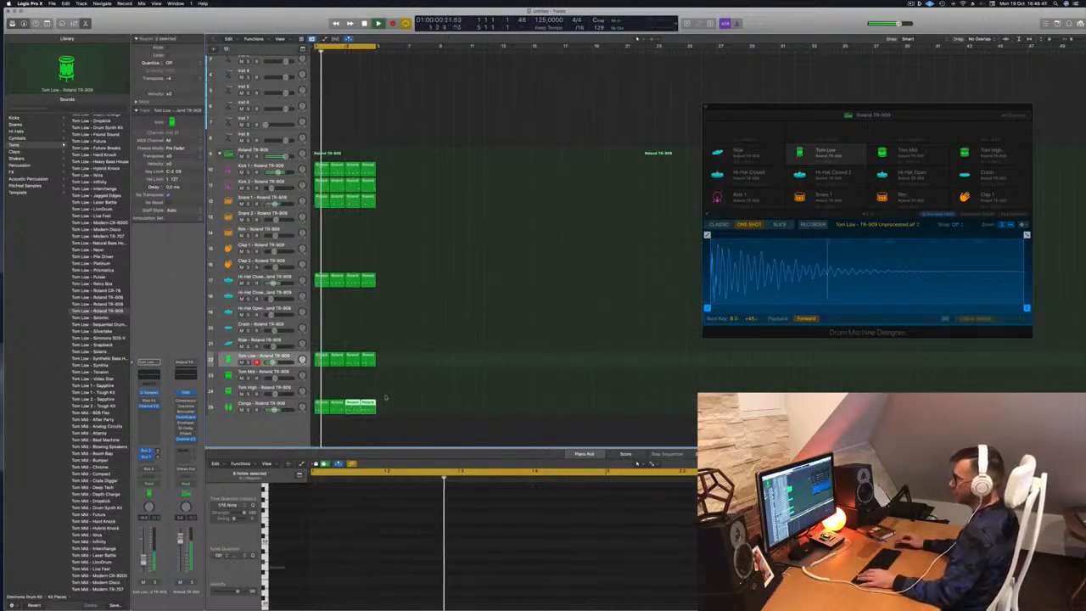
Select the second conga note in the first Conga region and audition the edit.
{"action": "left_click", "coordinate": [260, 403]}
{"action": "left_click", "coordinate": [339, 386]}
{"action": "key", "text": "space"}
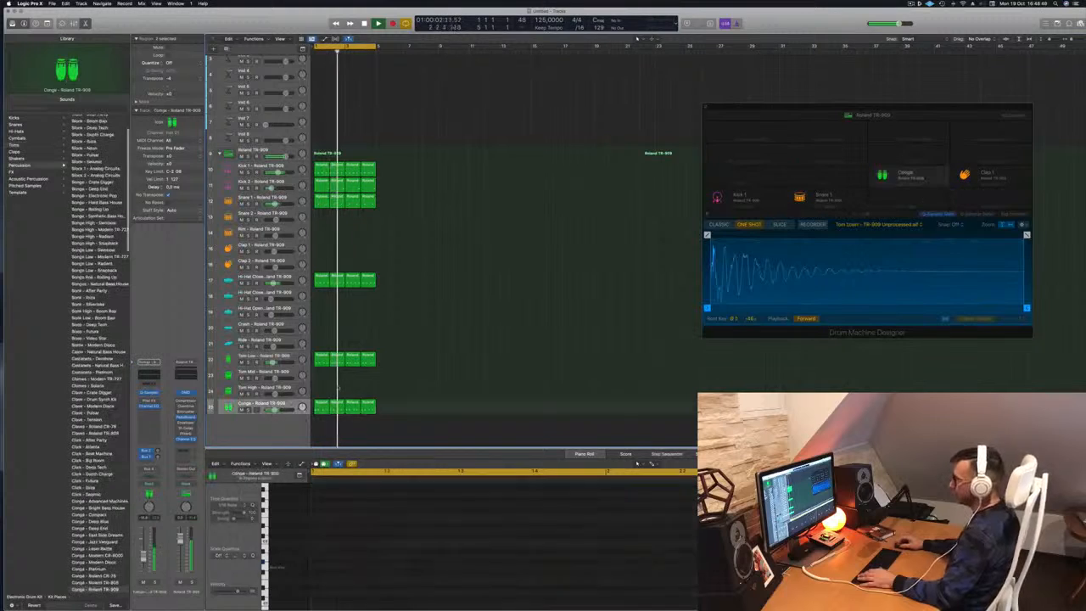
{"action": "left_click", "coordinate": [321, 406]}
{"action": "left_click_drag", "start_coordinate": [374, 540], "coordinate": [409, 578]}
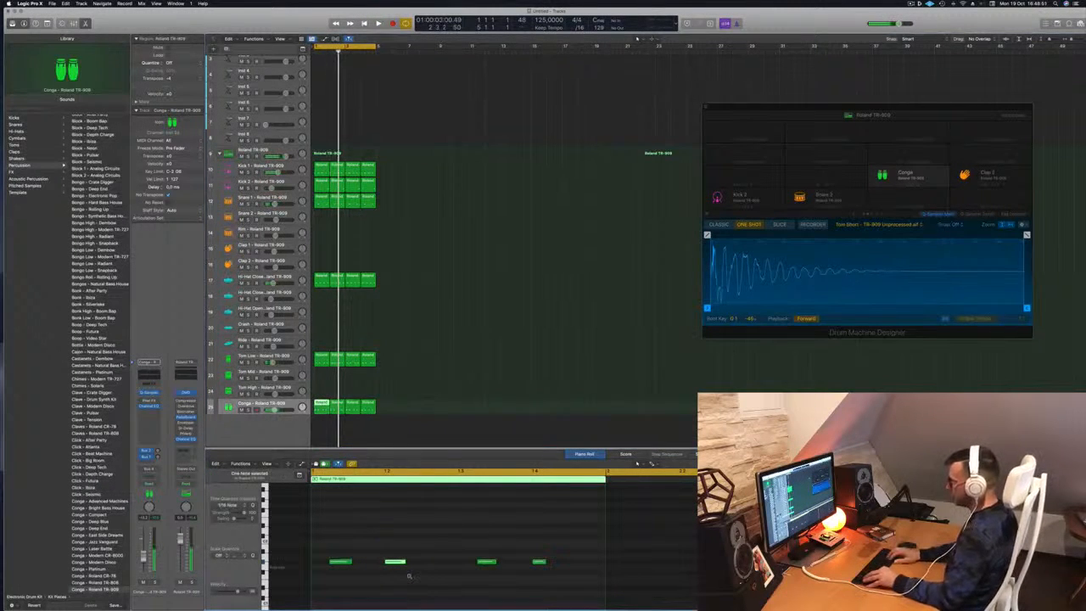
{"action": "key", "text": "space"}
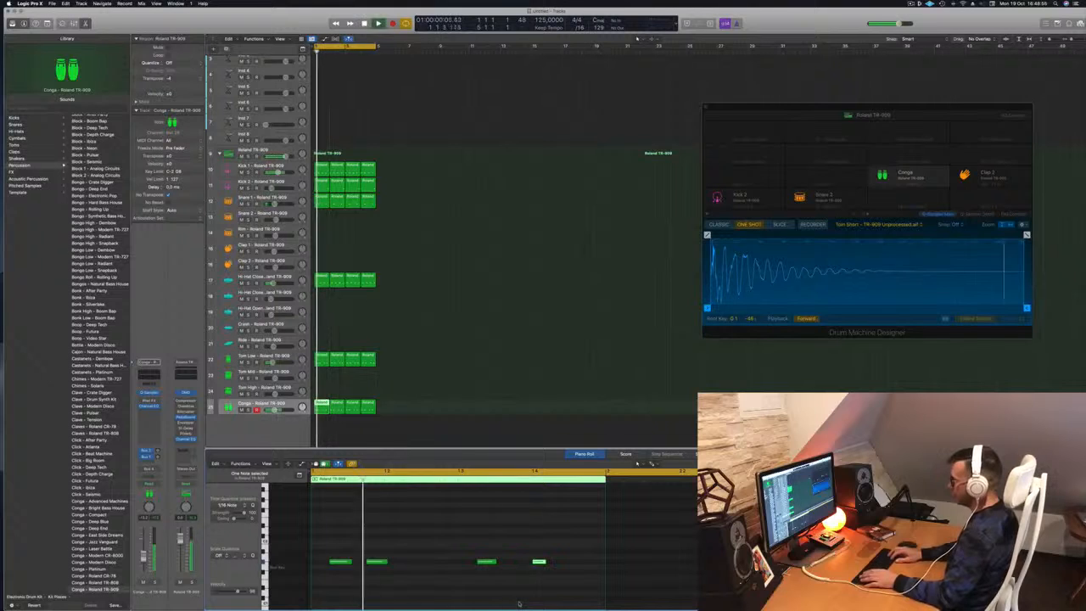
{"action": "key", "text": "space"}
{"action": "key", "text": "space"}
Delete the three extra Conga regions, keeping the edited first region.
{"action": "left_click_drag", "start_coordinate": [415, 406], "coordinate": [354, 406]}
{"action": "key", "text": "Delete"}
{"action": "left_click", "coordinate": [322, 405]}
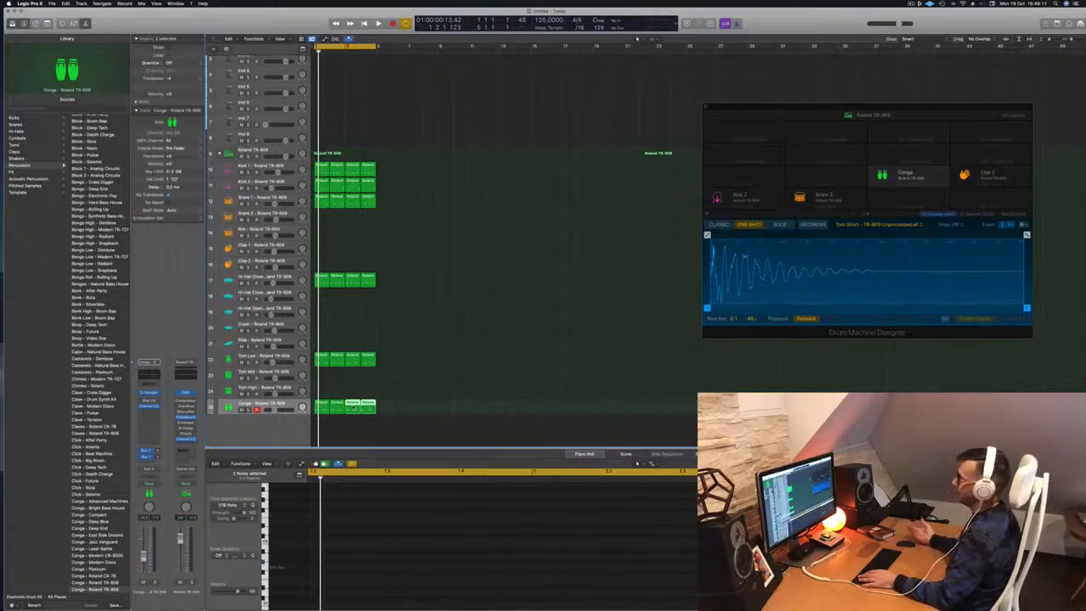
{"action": "key", "text": "space"}
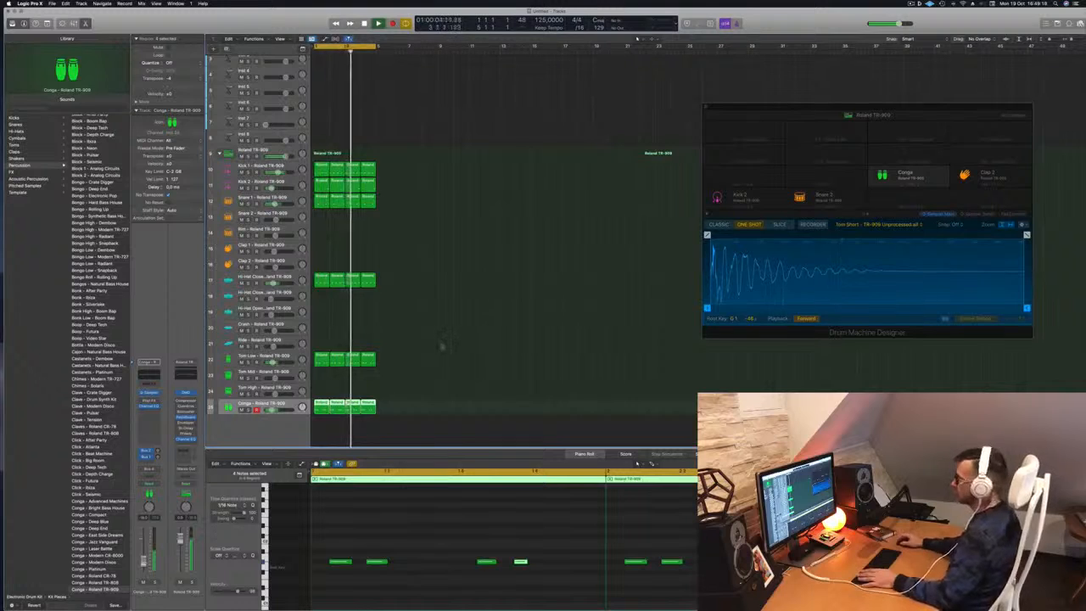
Play the loop and select the Snare 1 and empty Inst 1 tracks.
{"action": "scroll", "coordinate": [444, 346], "scroll_direction": "up", "scroll_amount": 2}
{"action": "key", "text": "space"}
{"action": "key", "text": "space"}
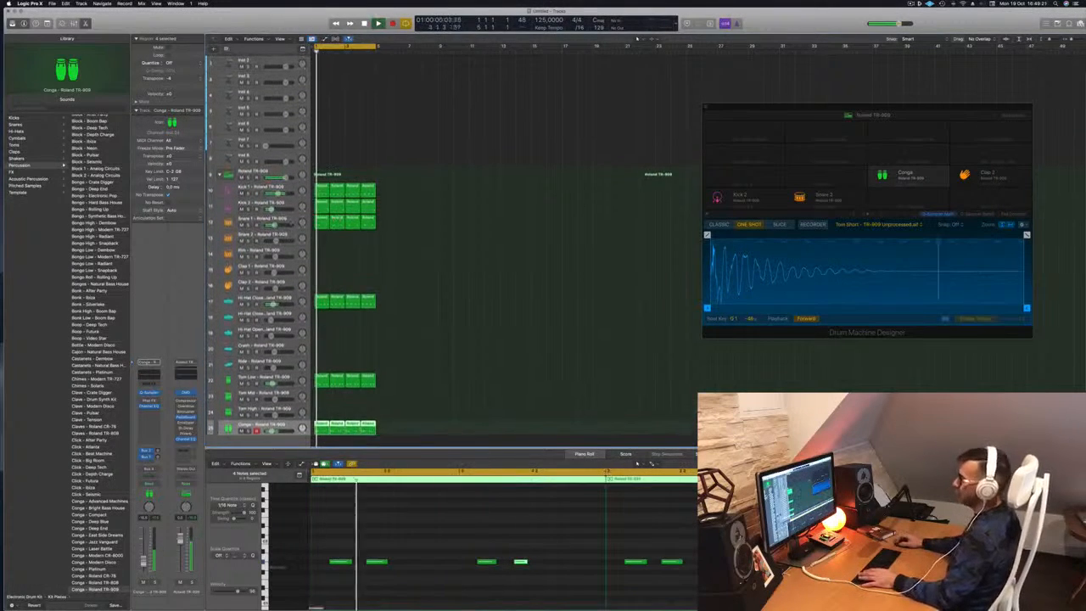
{"action": "left_click", "coordinate": [262, 220]}
{"action": "key", "text": "space"}
{"action": "key", "text": "space"}
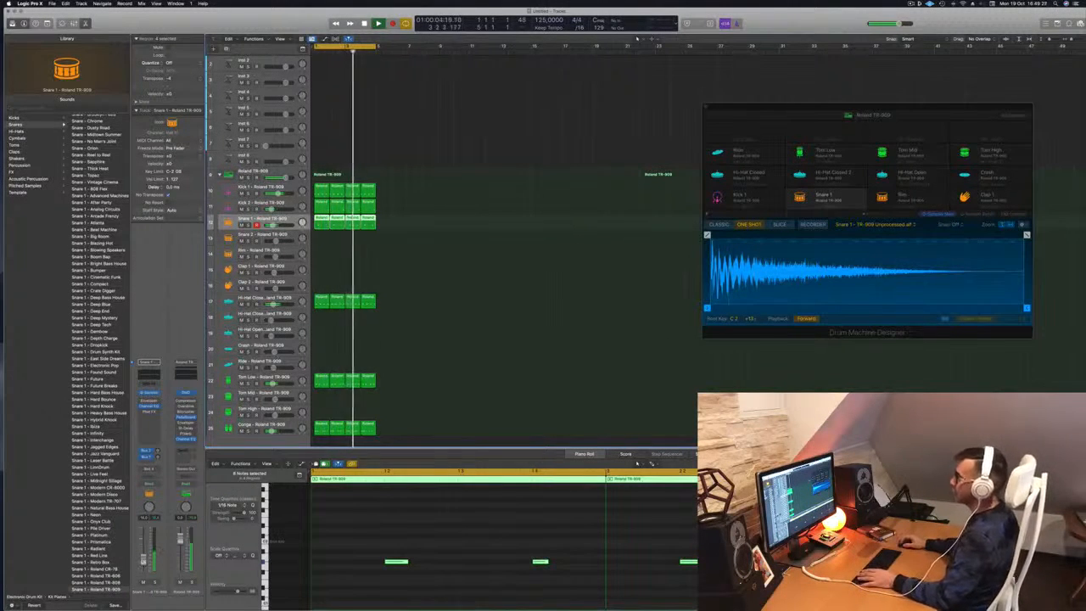
{"action": "scroll", "coordinate": [448, 108], "scroll_direction": "up", "scroll_amount": 1}
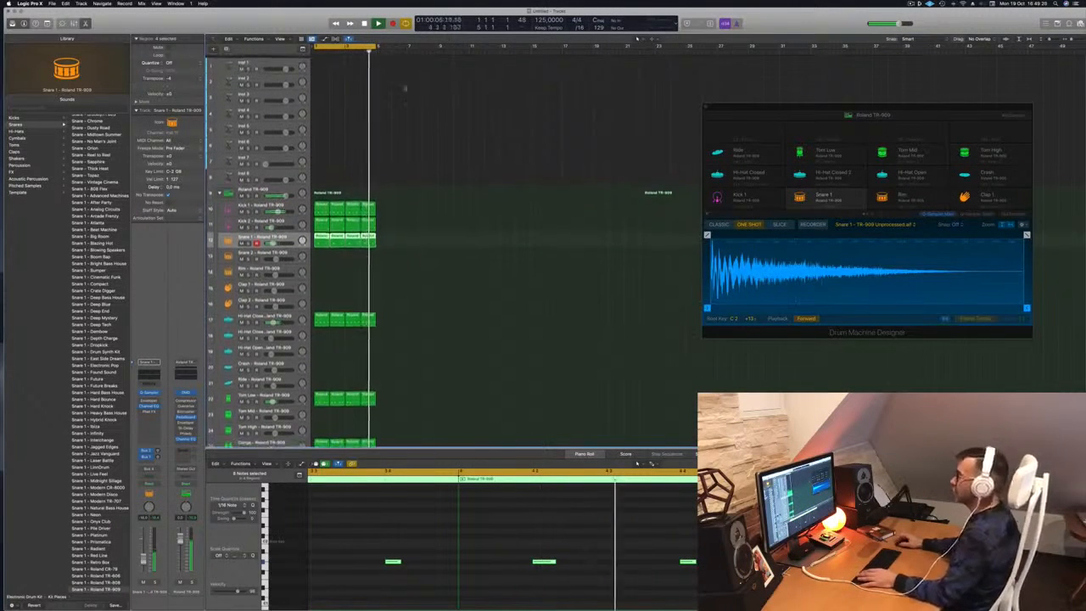
{"action": "left_click", "coordinate": [443, 155]}
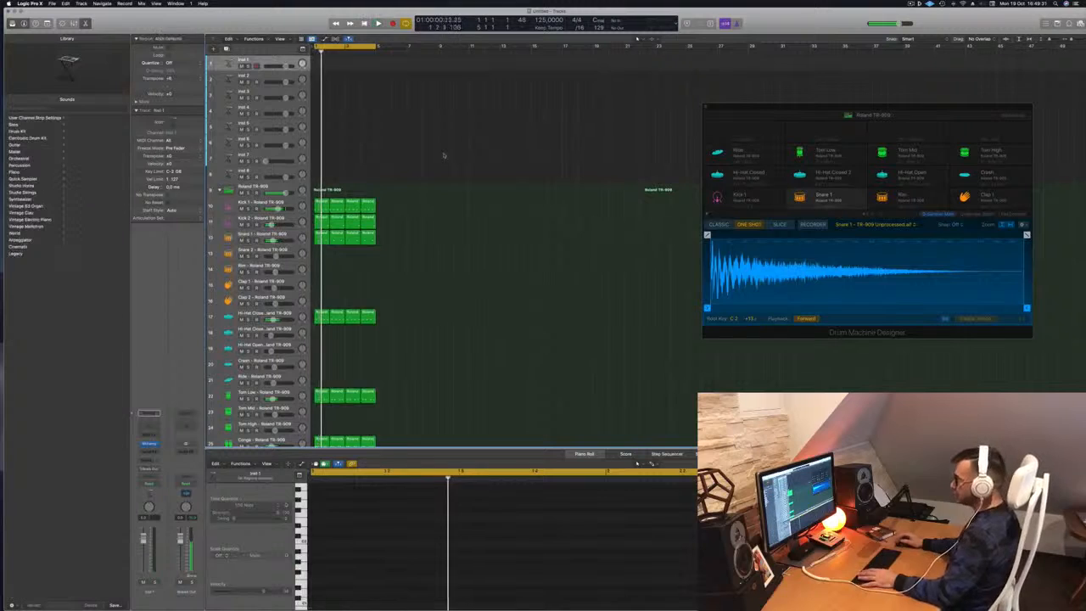
Copy the Kick 1 region onto Inst 1 and trim it to a single note.
{"action": "left_click", "coordinate": [322, 316]}
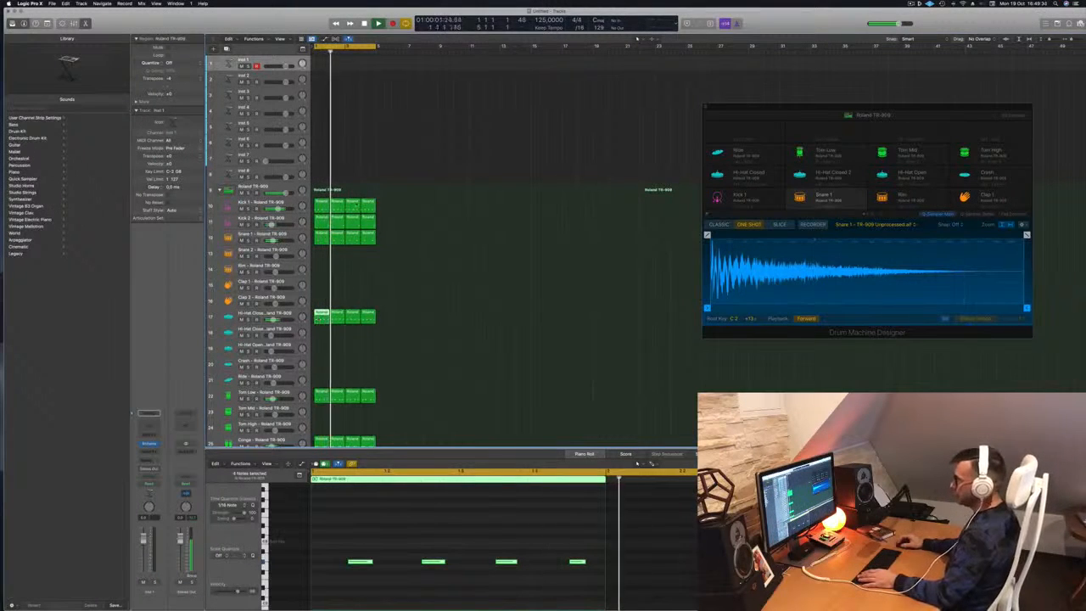
{"action": "left_click", "coordinate": [320, 204]}
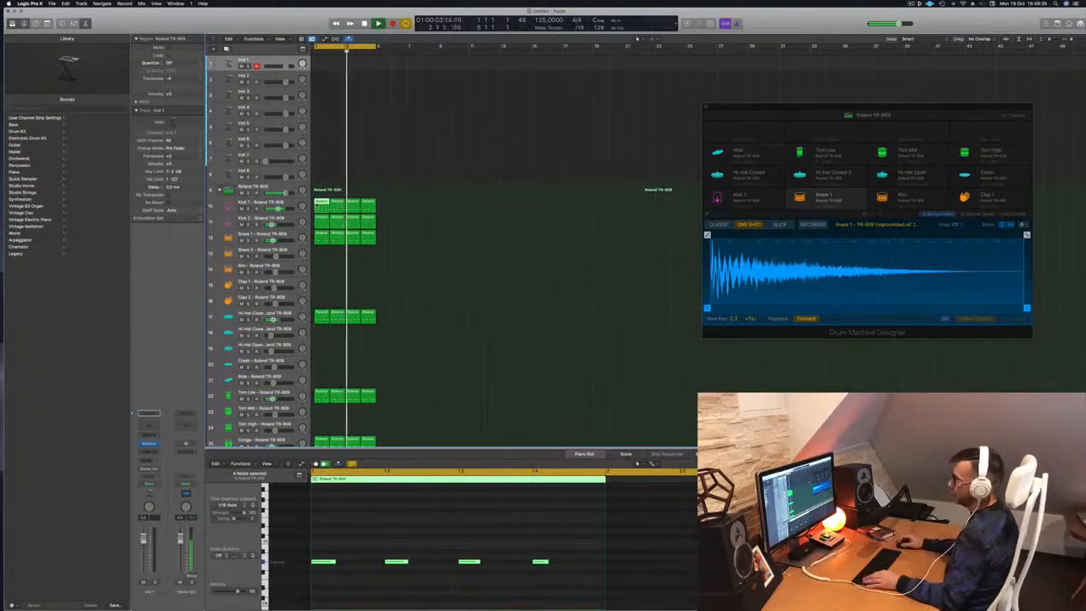
{"action": "left_click_drag", "start_coordinate": [320, 205], "coordinate": [322, 65]}
{"action": "left_click_drag", "start_coordinate": [365, 534], "coordinate": [567, 574]}
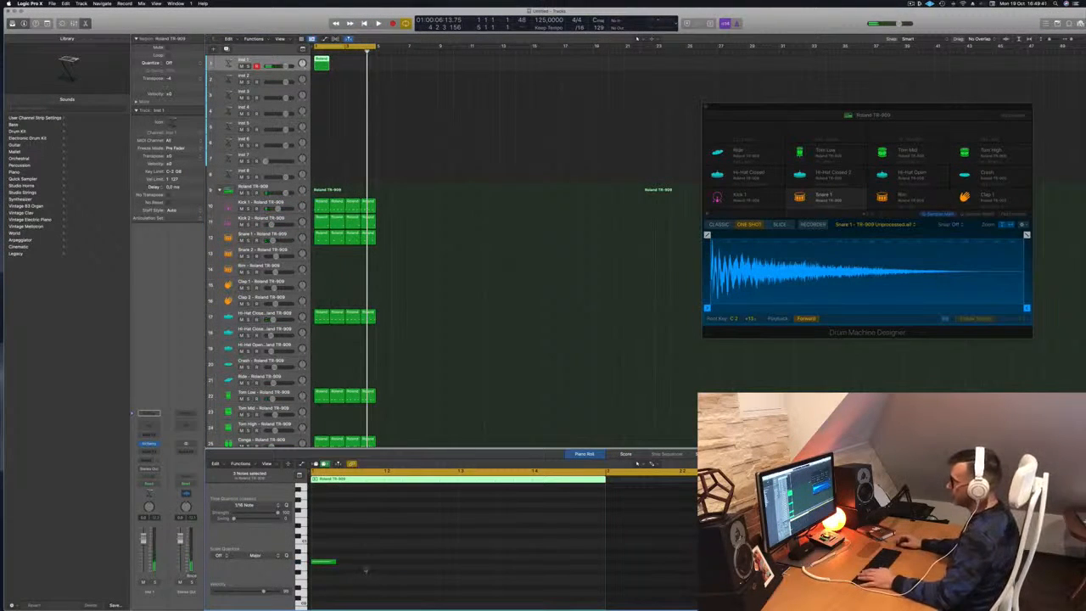
{"action": "left_click_drag", "start_coordinate": [400, 547], "coordinate": [321, 575]}
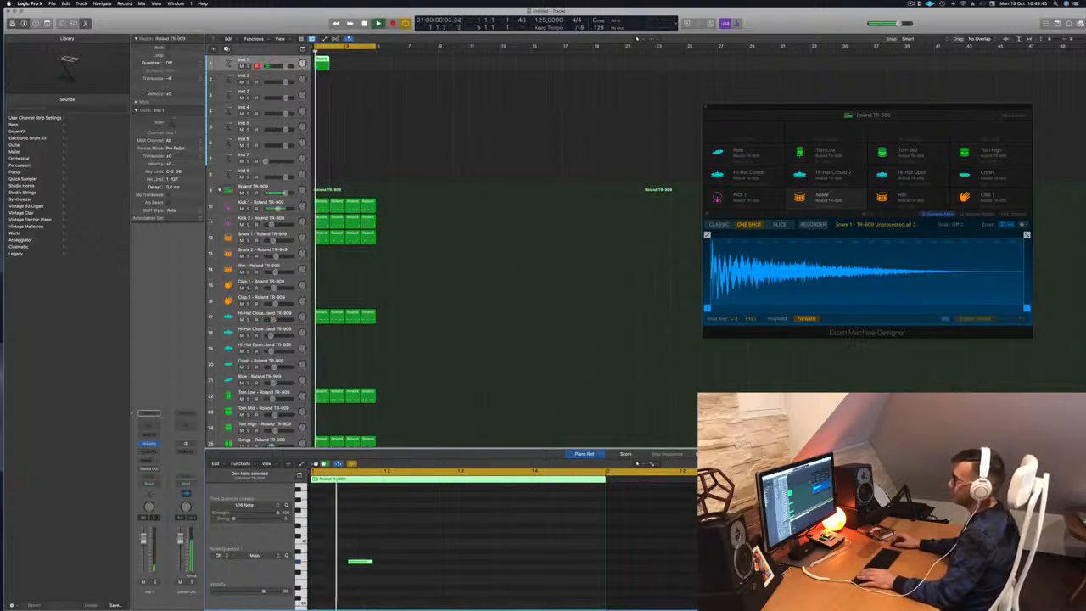
Copy the Inst 1 region across bars 1–4, select all four, and open Alchemy.
{"action": "left_click_drag", "start_coordinate": [323, 64], "coordinate": [369, 68]}
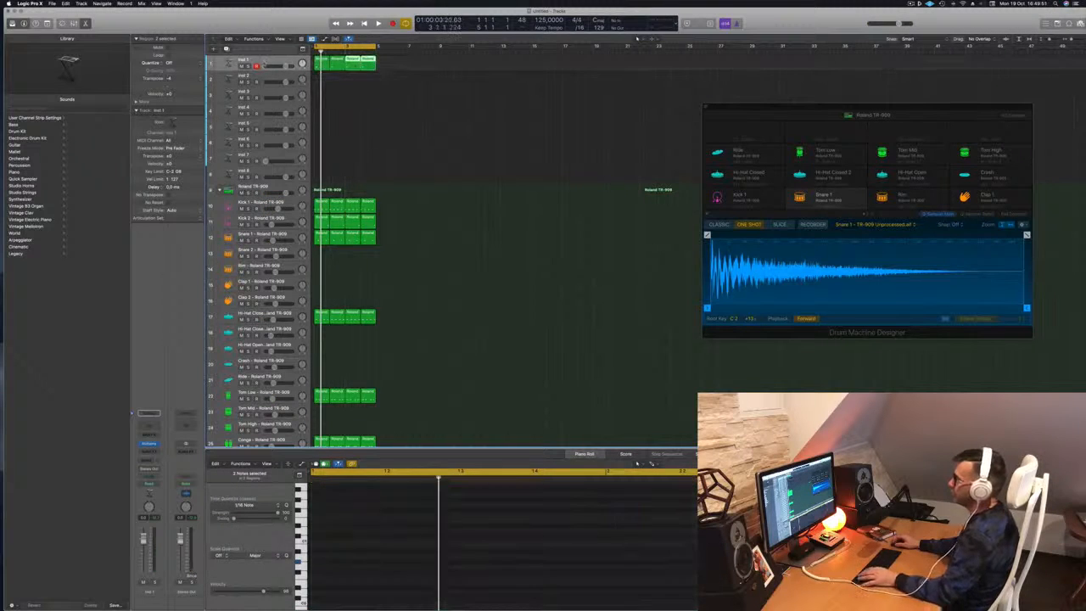
{"action": "left_click", "coordinate": [265, 62]}
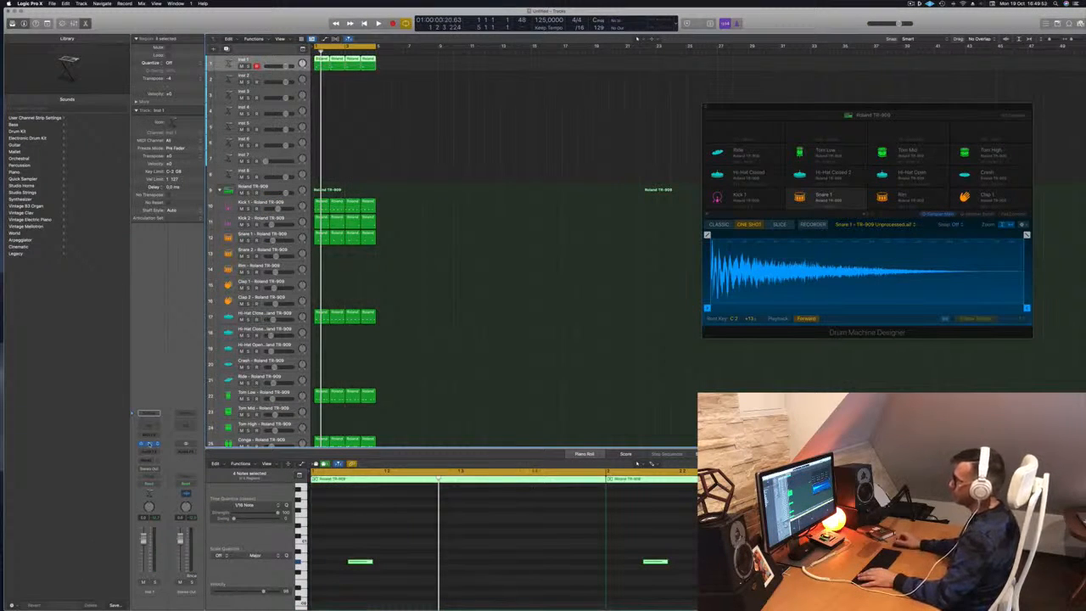
{"action": "left_click", "coordinate": [149, 443]}
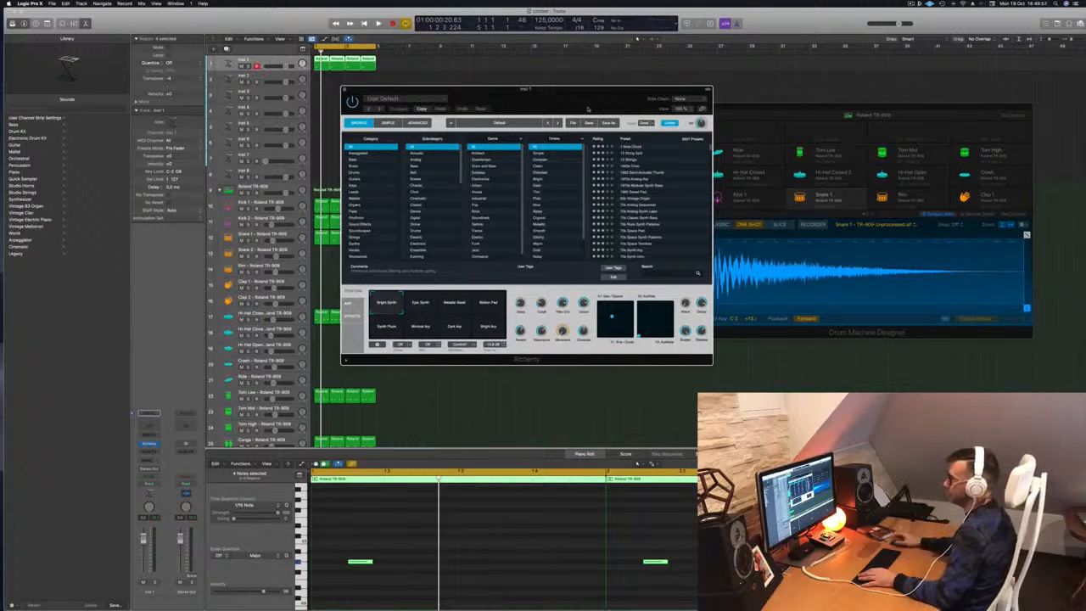
Load the Analogue Happiness preset from Alchemy's Bass category and play the loop.
{"action": "left_click", "coordinate": [357, 159]}
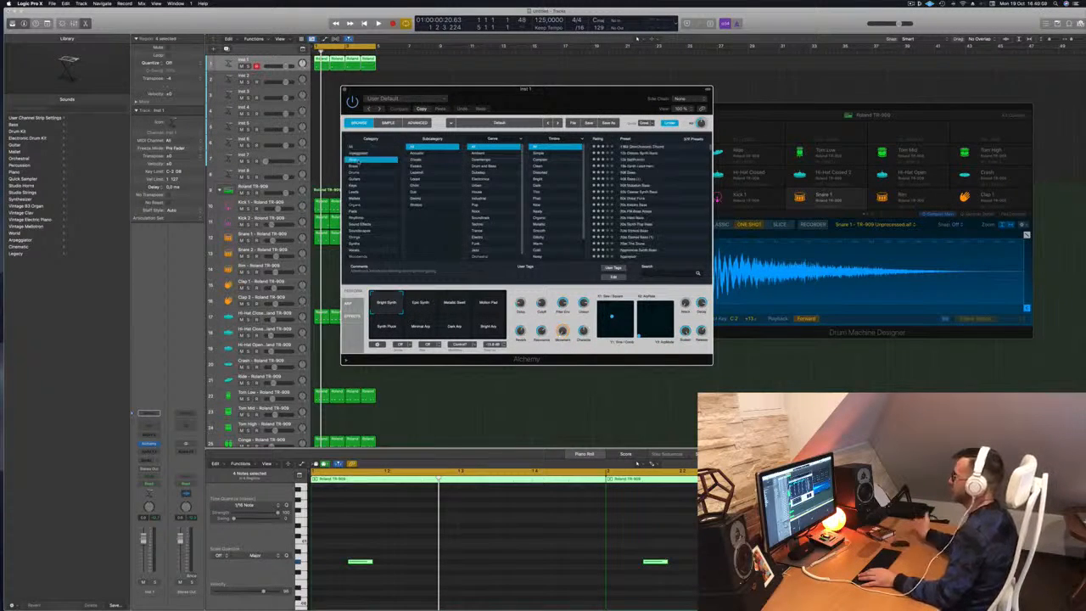
{"action": "scroll", "coordinate": [650, 204], "scroll_direction": "down", "scroll_amount": 10}
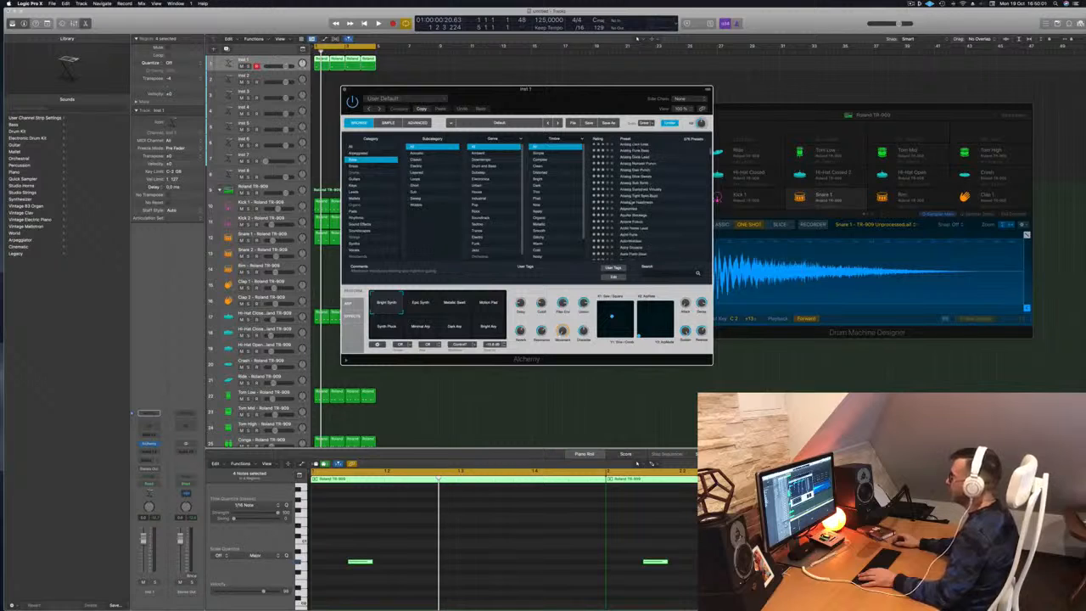
{"action": "left_click", "coordinate": [634, 203]}
{"action": "left_click_drag", "start_coordinate": [622, 90], "coordinate": [755, 109]}
{"action": "key", "text": "space"}
{"action": "key", "text": "Return"}
{"action": "key", "text": "Return"}
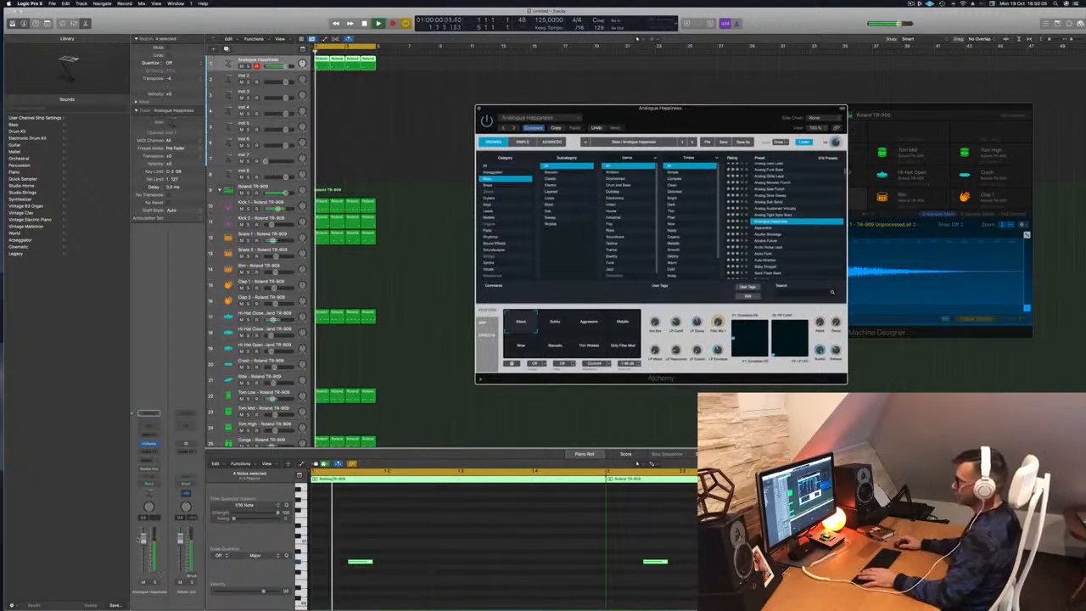
Shift the selected Inst 1 bass notes up an octave in the Piano Roll.
{"action": "left_click", "coordinate": [407, 562]}
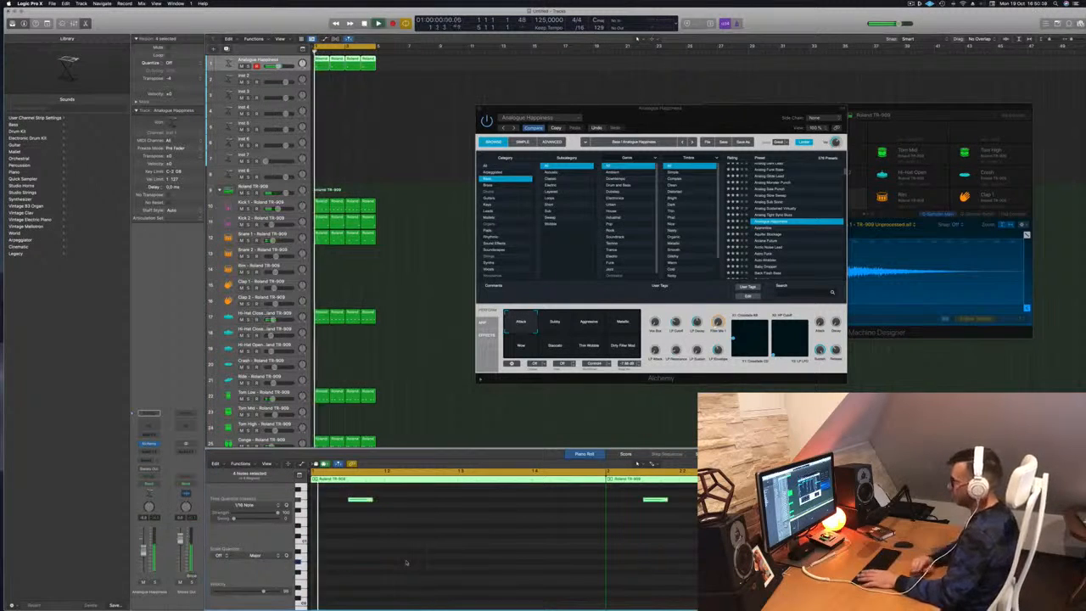
{"action": "key", "text": "alt+shift+Up"}
{"action": "left_click_drag", "start_coordinate": [736, 109], "coordinate": [666, 137]}
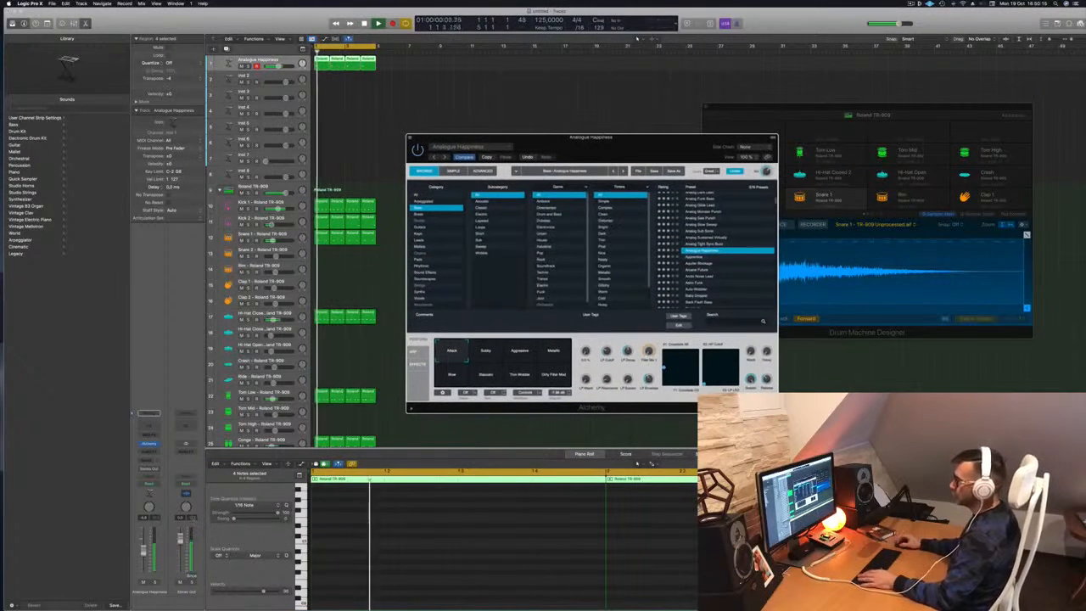
{"action": "left_click", "coordinate": [143, 550]}
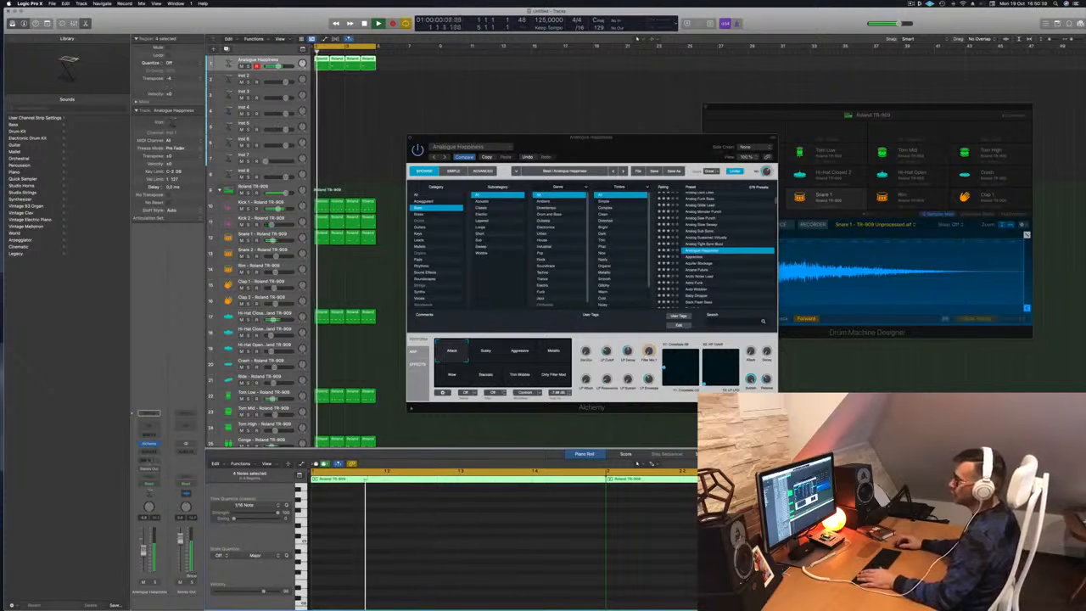
{"action": "left_click", "coordinate": [149, 460]}
Send the bass to a new aux bus and insert a stereo Tape Delay on it.
{"action": "mouse_move", "coordinate": [153, 469]}
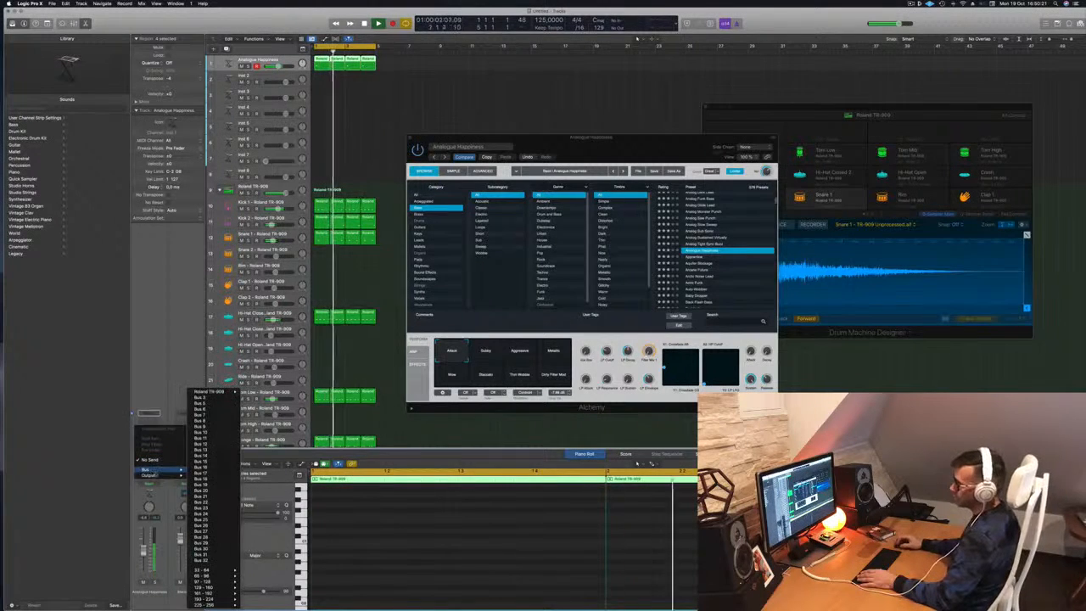
{"action": "left_click", "coordinate": [203, 398]}
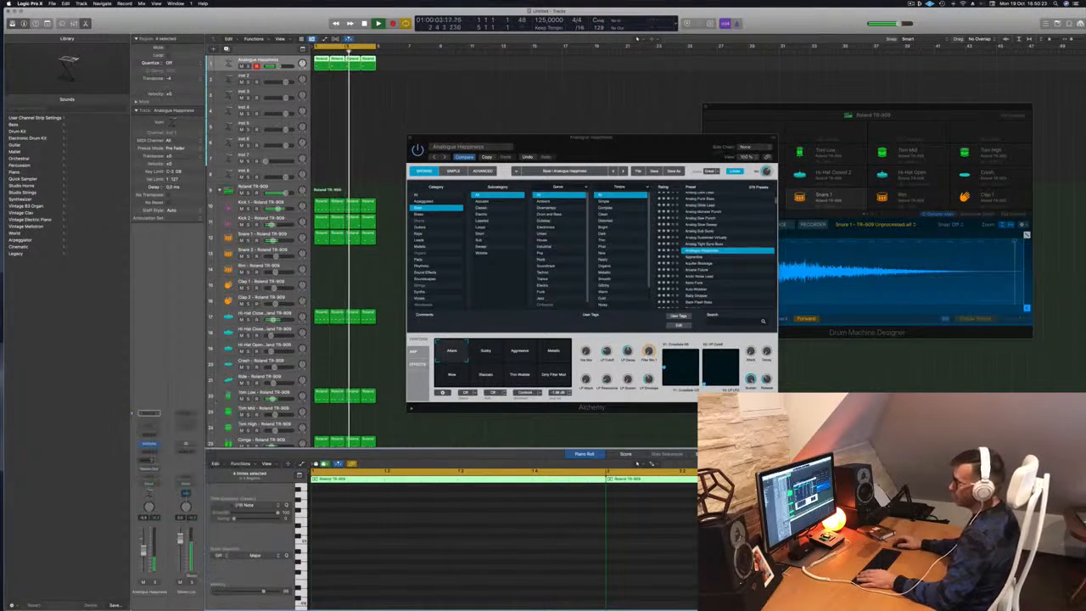
{"action": "left_click", "coordinate": [183, 441]}
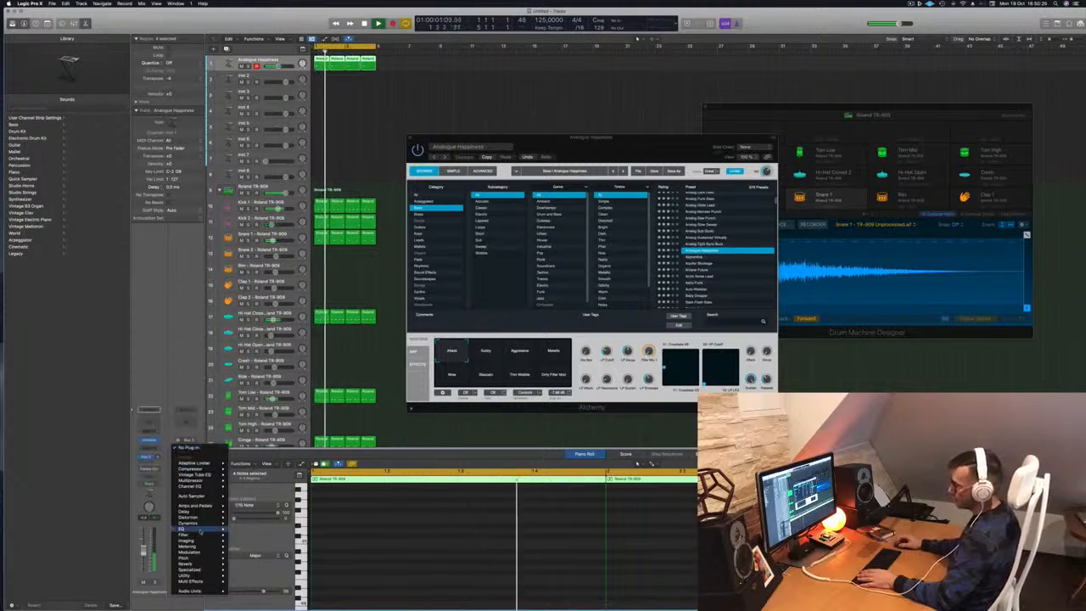
{"action": "mouse_move", "coordinate": [201, 531]}
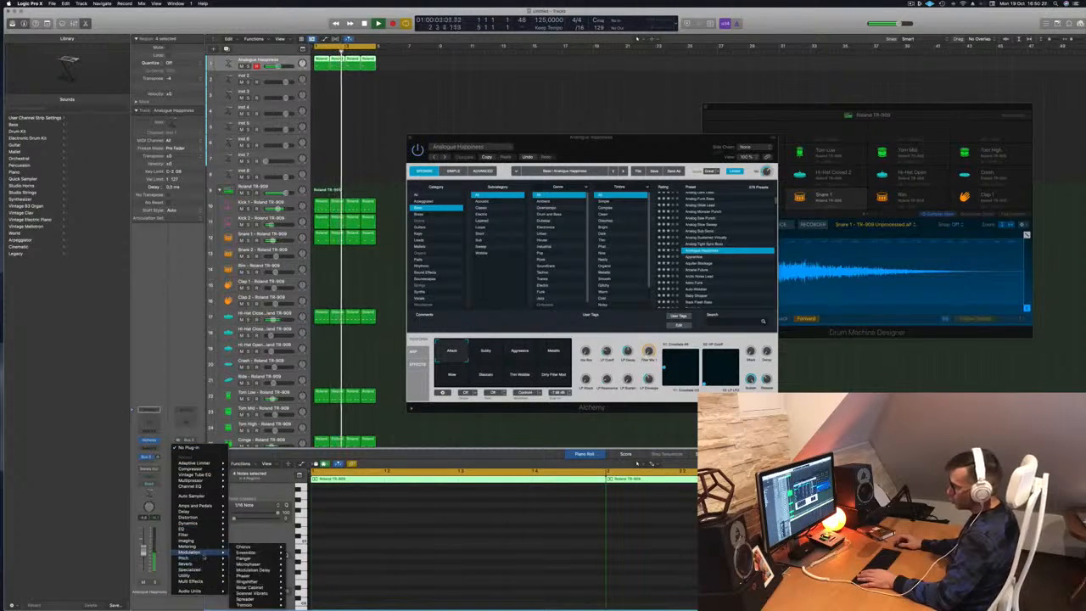
{"action": "mouse_move", "coordinate": [207, 511]}
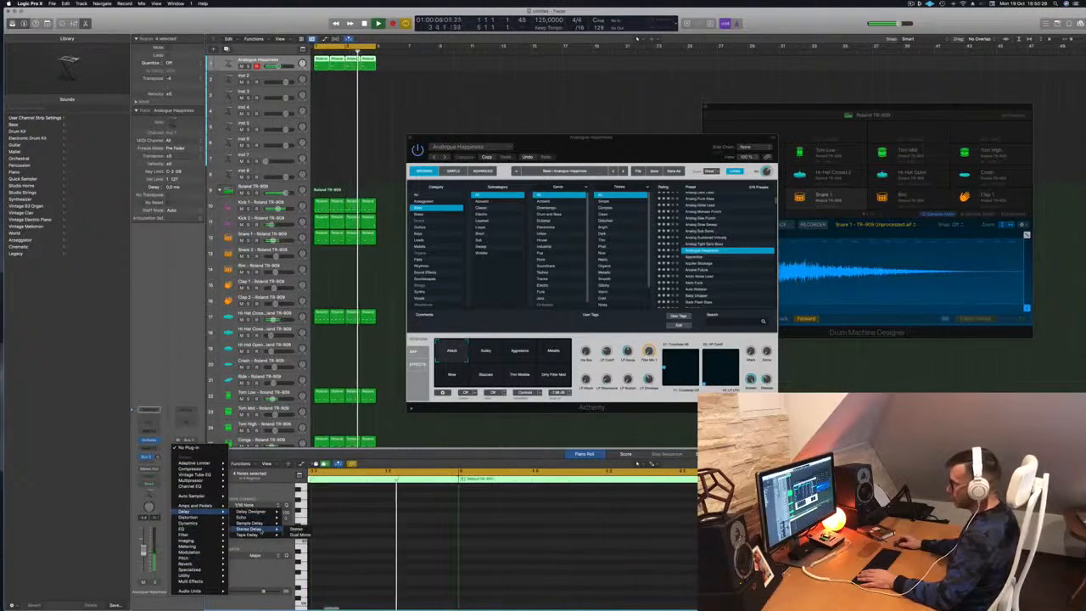
{"action": "left_click", "coordinate": [297, 536]}
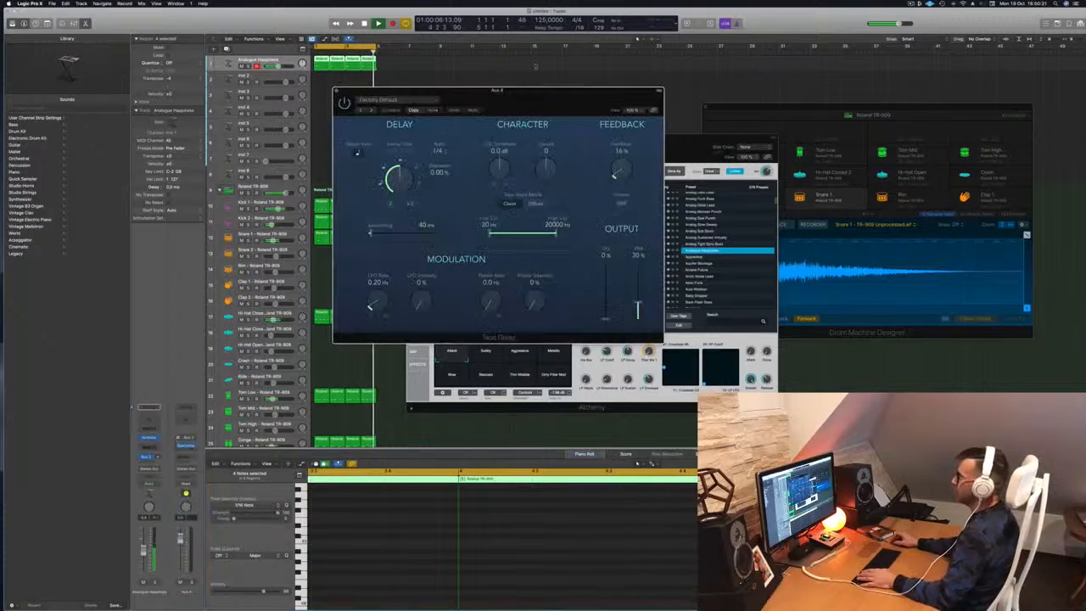
{"action": "left_click_drag", "start_coordinate": [499, 96], "coordinate": [637, 96]}
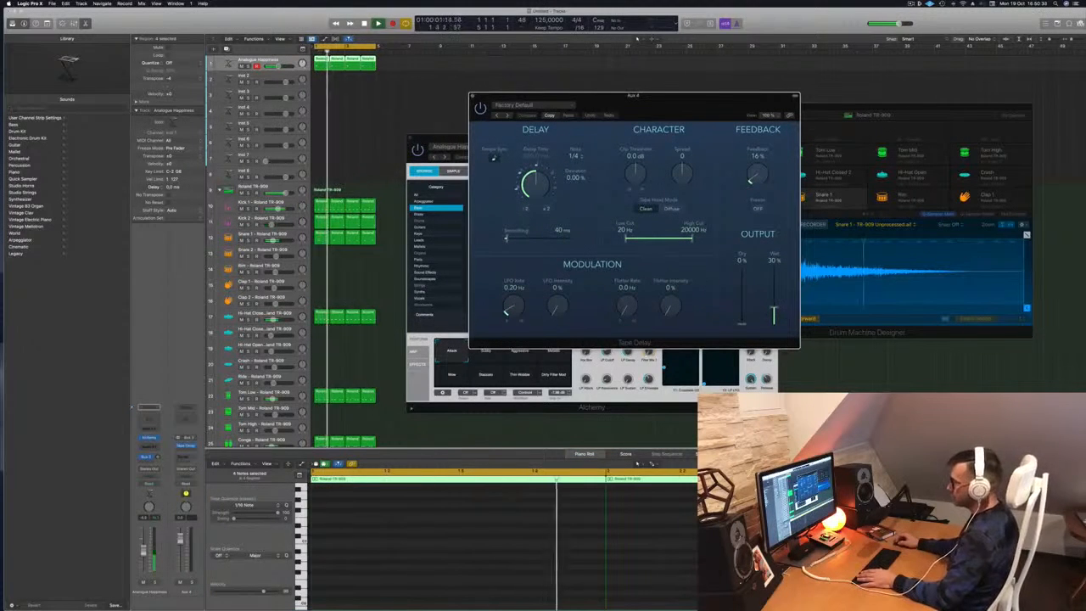
Play the loop from the cycle start to hear the bass through the Tape Delay.
{"action": "left_click", "coordinate": [157, 457]}
{"action": "key", "text": "space"}
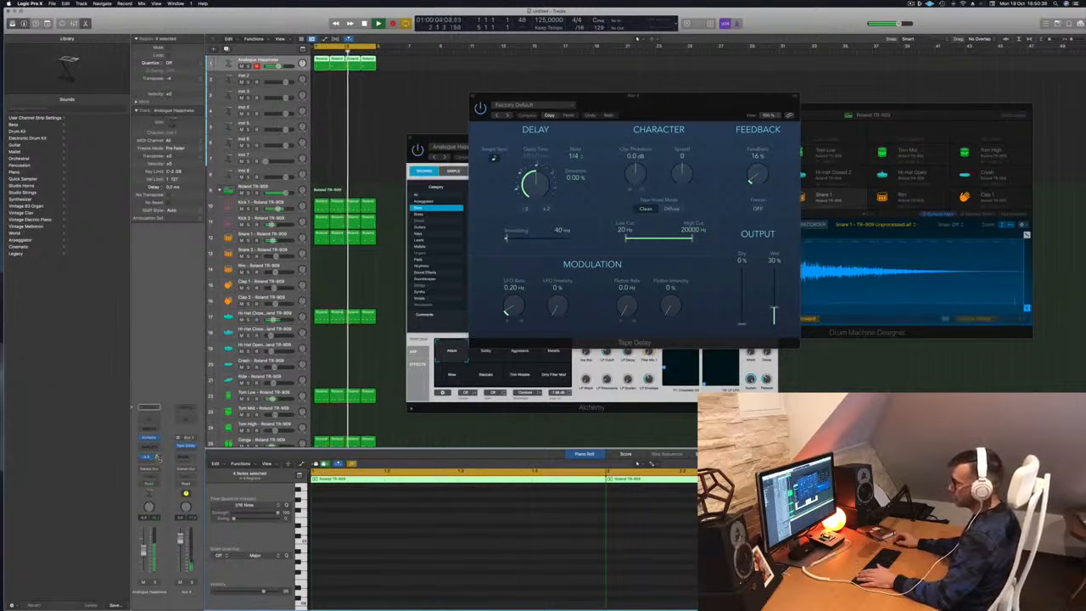
{"action": "left_click_drag", "start_coordinate": [697, 104], "coordinate": [685, 111]}
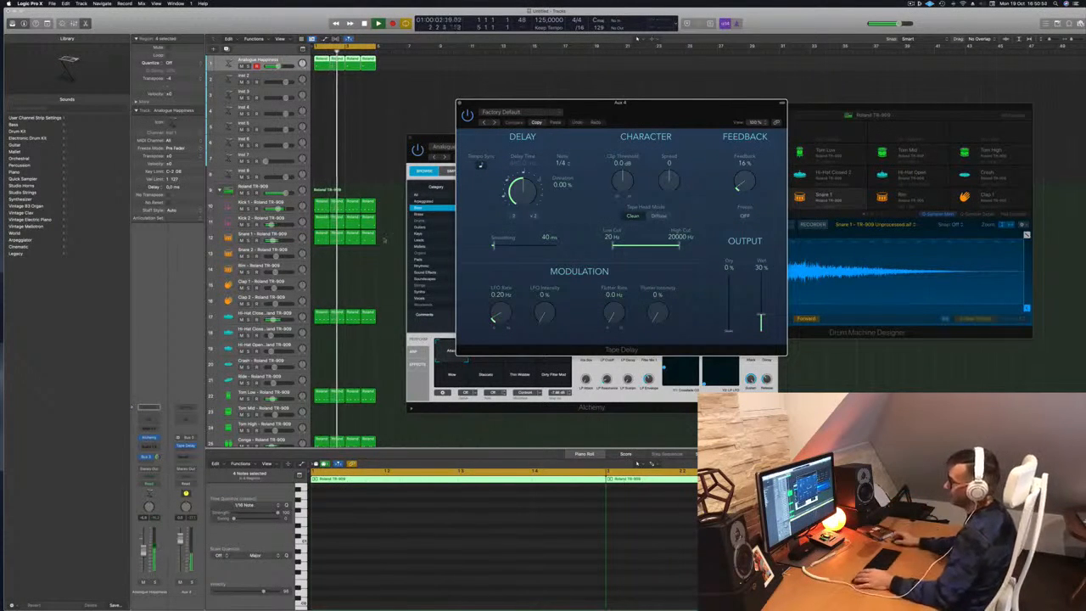
{"action": "key", "text": "space"}
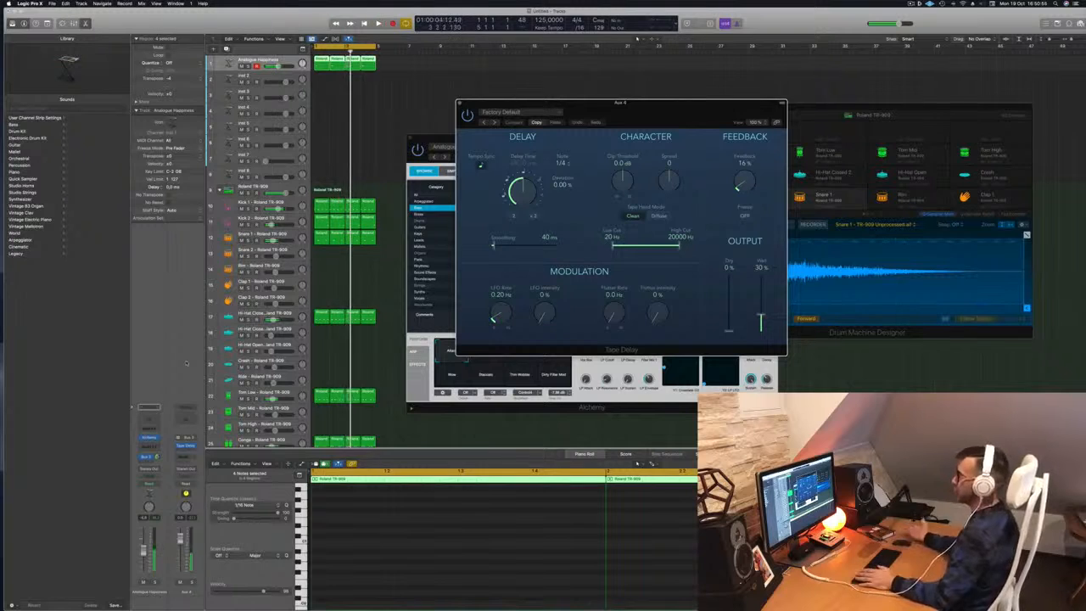
{"action": "key", "text": "space"}
{"action": "key", "text": "space"}
{"action": "key", "text": "space"}
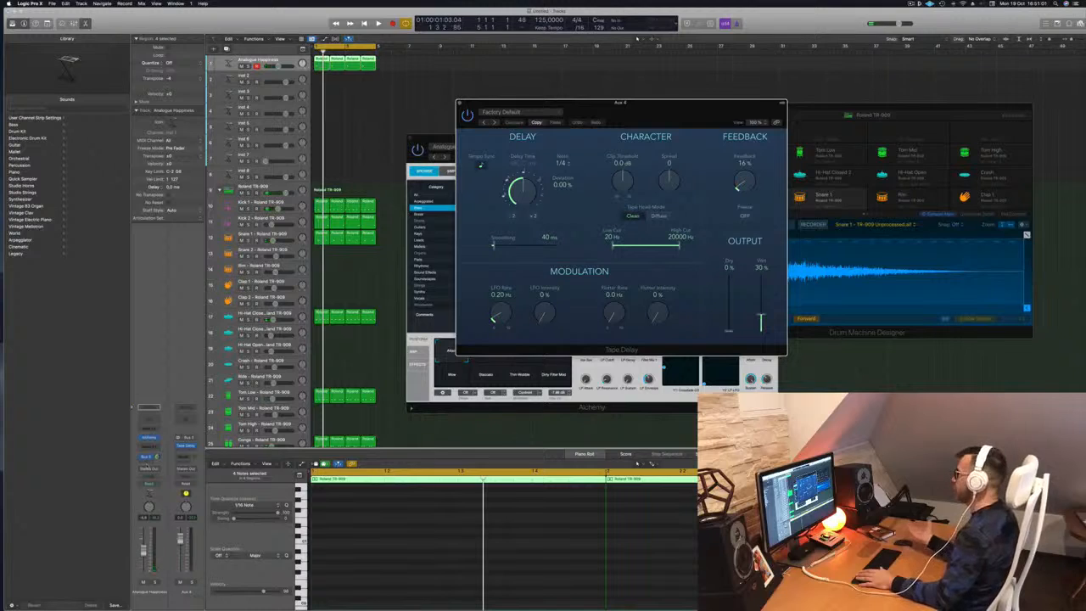
{"action": "key", "text": "space"}
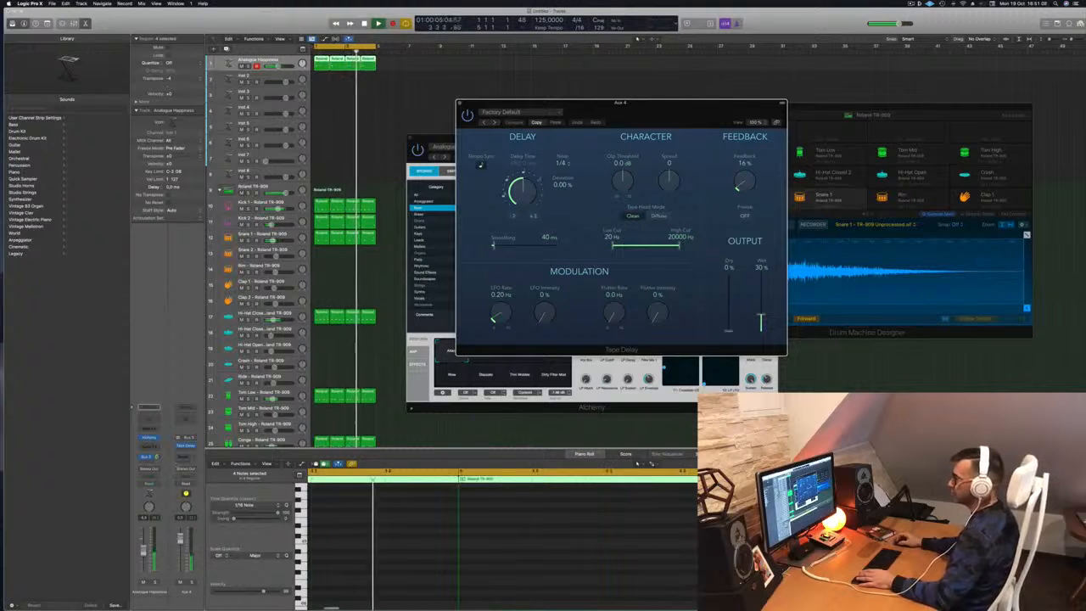
{"action": "left_click", "coordinate": [149, 462]}
Add a second bass send to Bus 5 with a stereo ChromaVerb on its aux.
{"action": "mouse_move", "coordinate": [157, 471]}
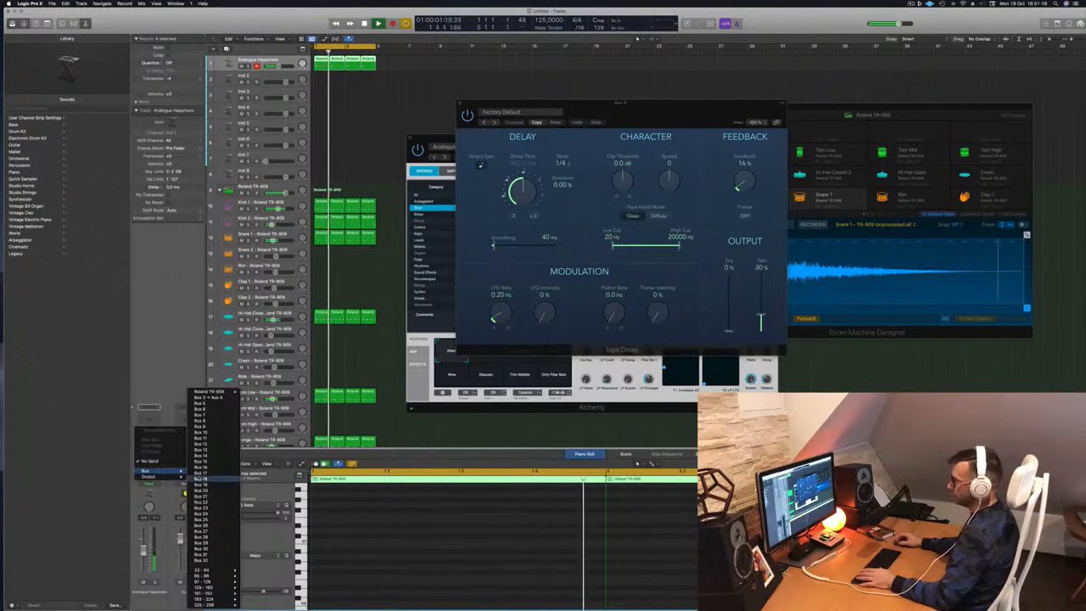
{"action": "left_click", "coordinate": [214, 404]}
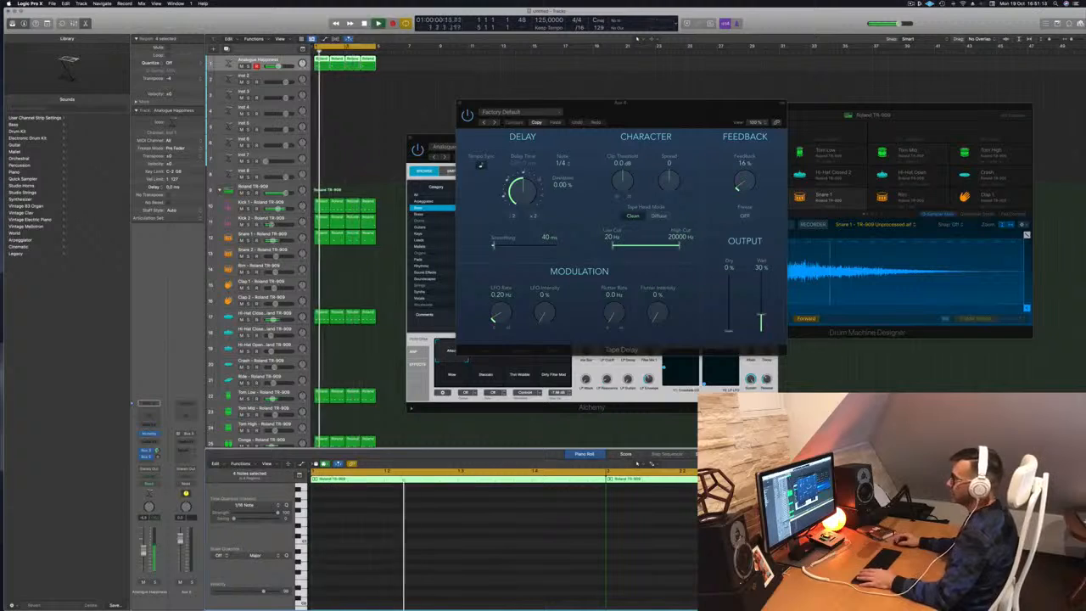
{"action": "left_click", "coordinate": [187, 442]}
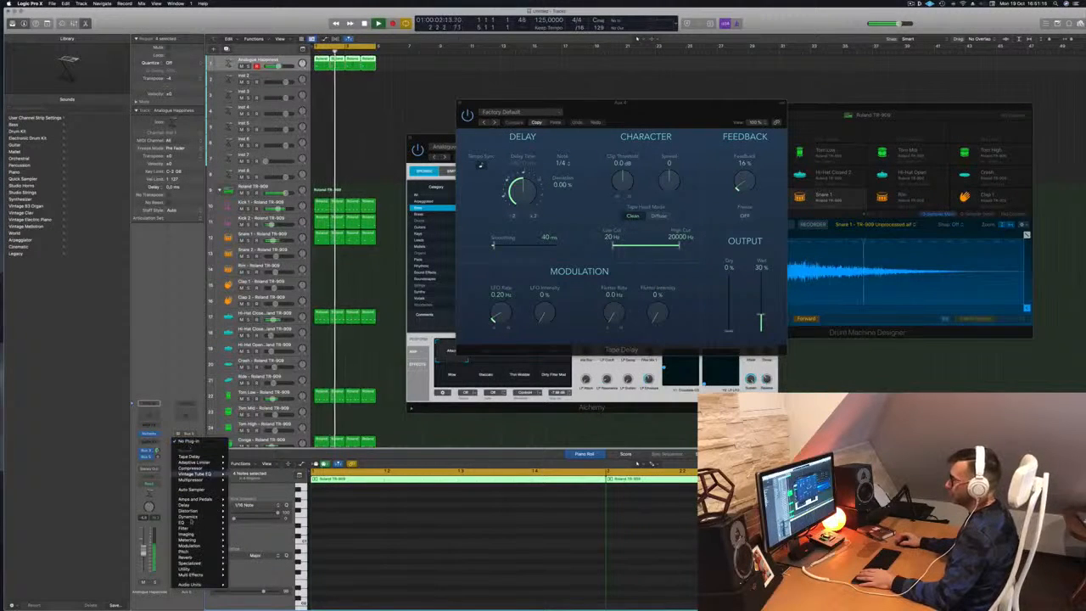
{"action": "mouse_move", "coordinate": [203, 526]}
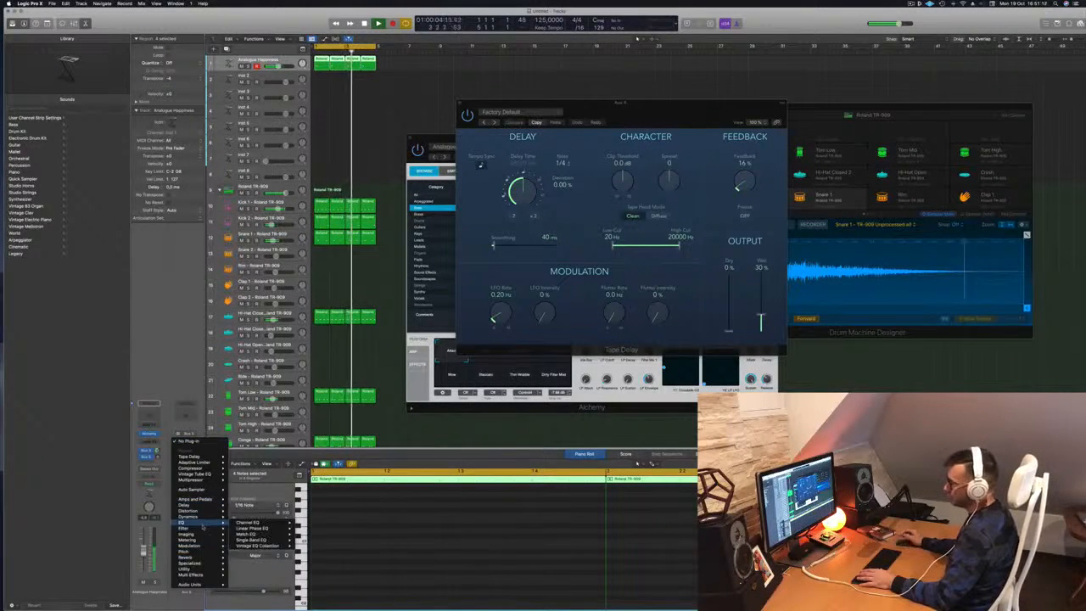
{"action": "mouse_move", "coordinate": [203, 556]}
{"action": "mouse_move", "coordinate": [253, 558]}
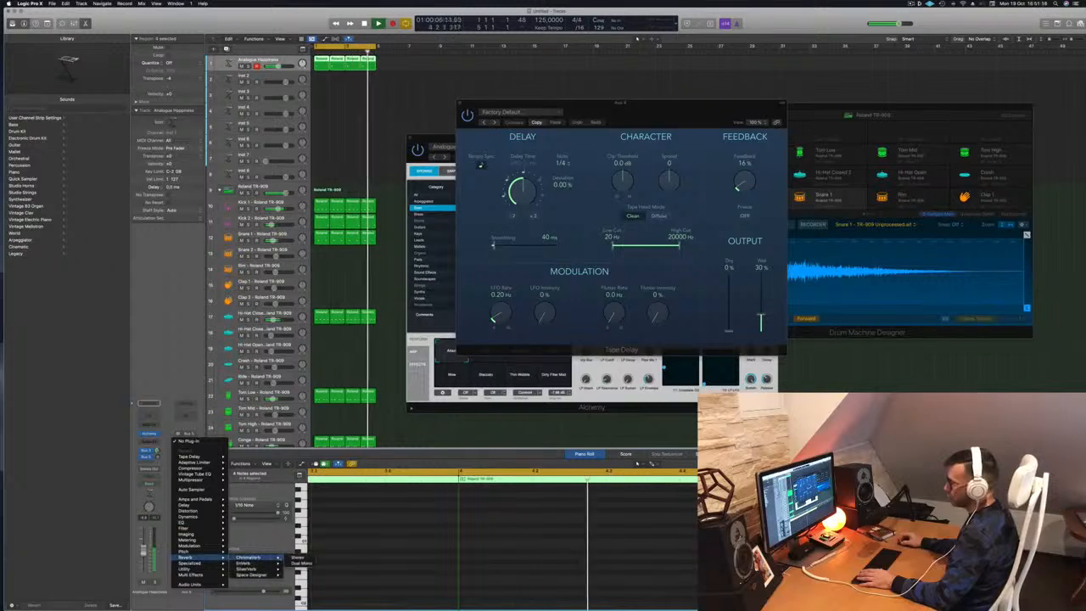
{"action": "left_click", "coordinate": [299, 558]}
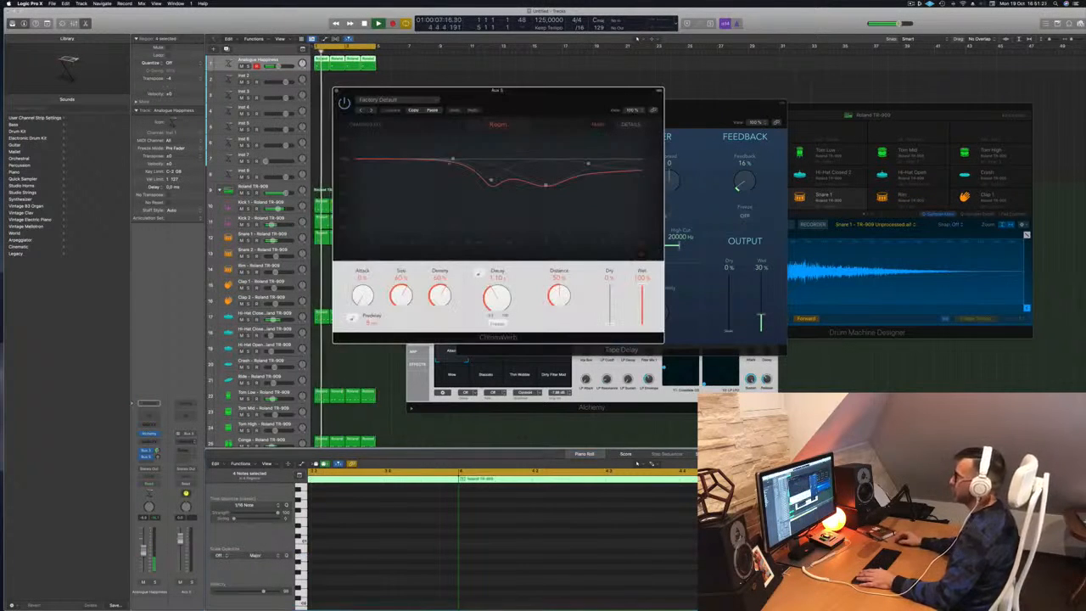
{"action": "left_click_drag", "start_coordinate": [507, 90], "coordinate": [557, 83]}
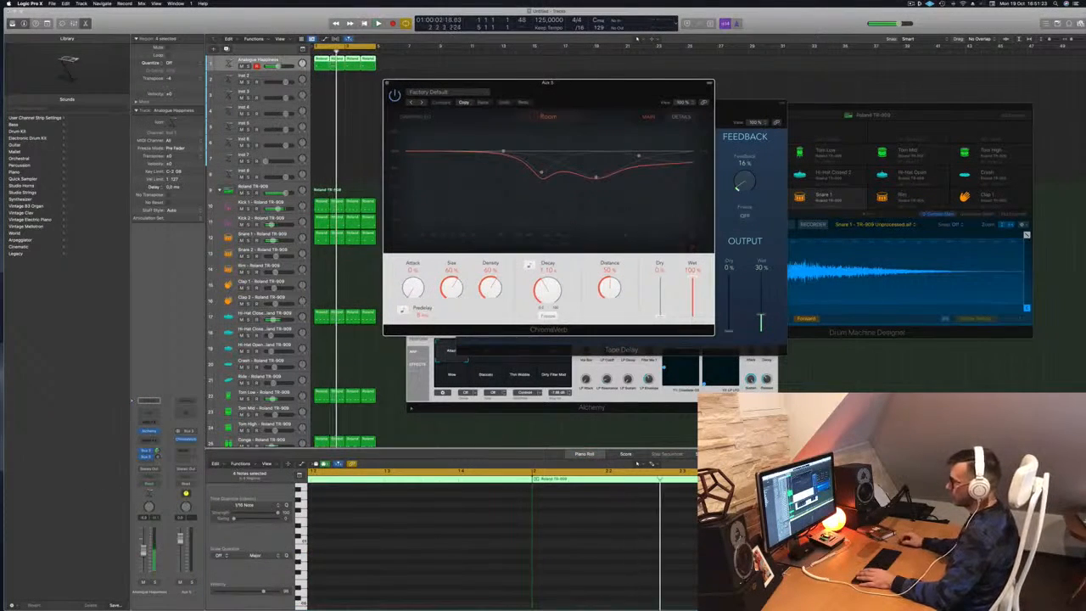
Raise the bass's reverb send, set reverb Size to 79% and shorten the Decay slightly.
{"action": "left_click_drag", "start_coordinate": [157, 458], "coordinate": [157, 420]}
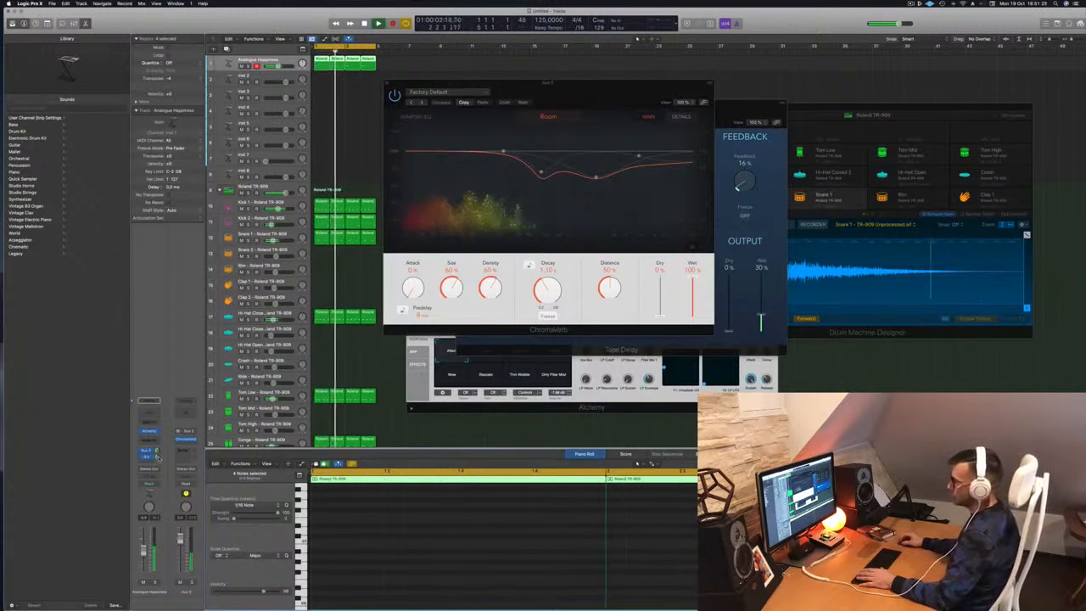
{"action": "left_click_drag", "start_coordinate": [534, 118], "coordinate": [512, 114]}
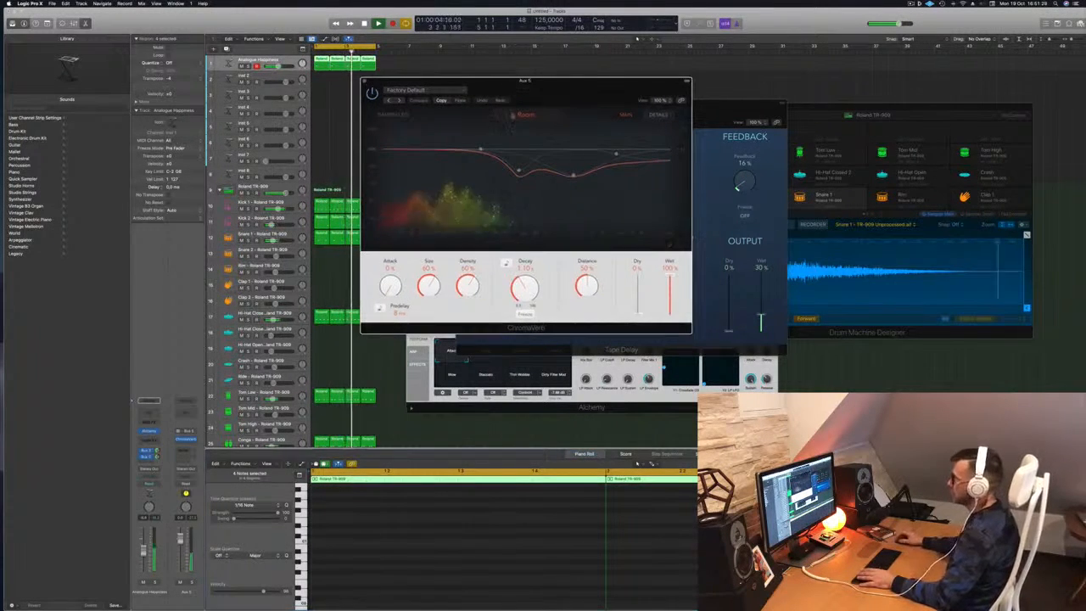
{"action": "left_click_drag", "start_coordinate": [429, 296], "coordinate": [429, 287]}
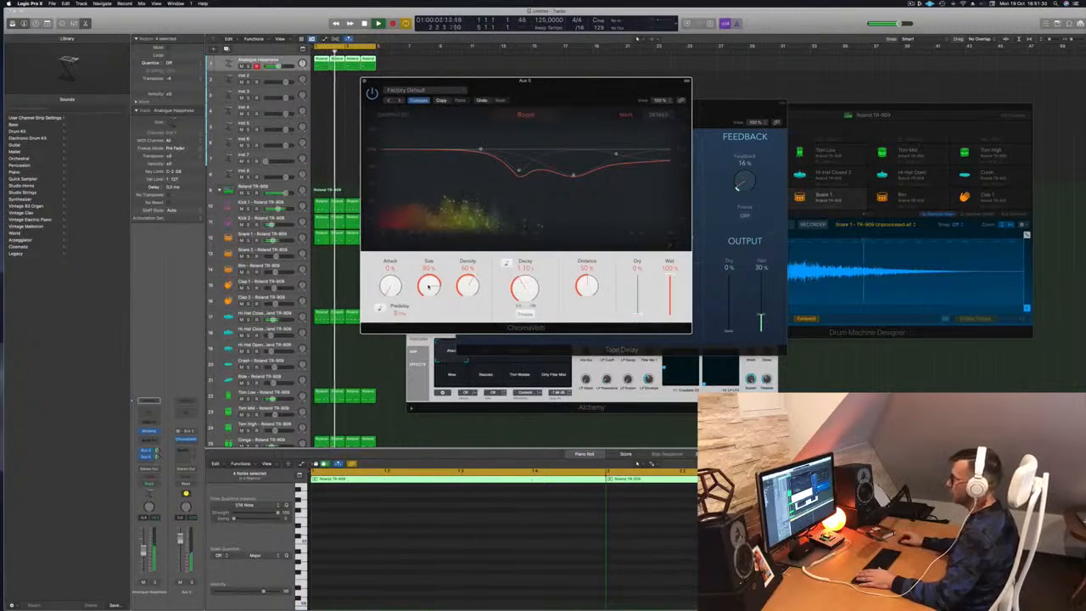
{"action": "left_click_drag", "start_coordinate": [529, 289], "coordinate": [526, 292]}
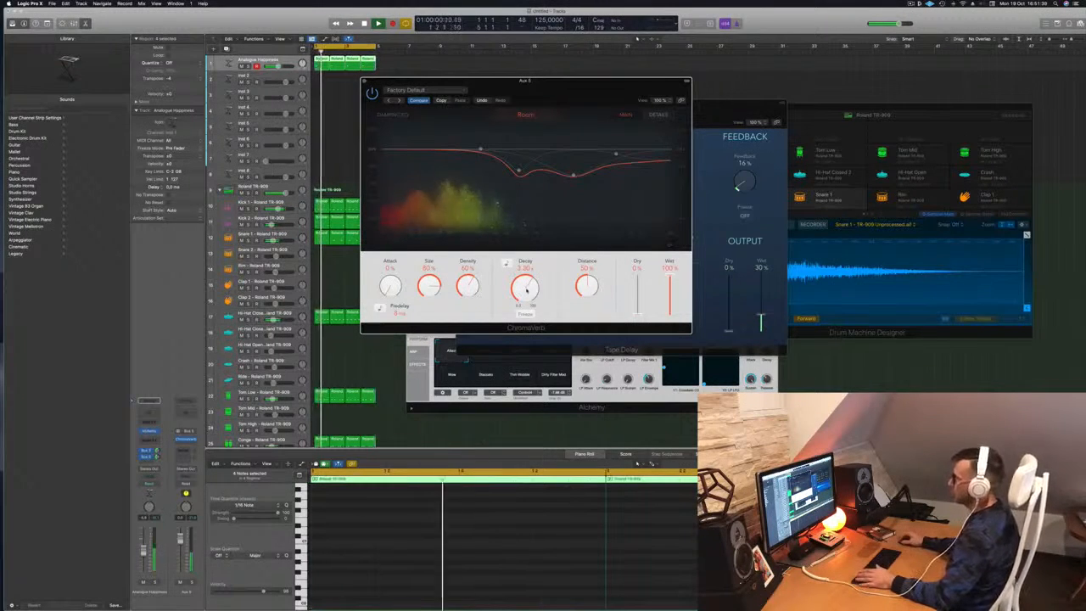
{"action": "left_click_drag", "start_coordinate": [591, 80], "coordinate": [697, 73]}
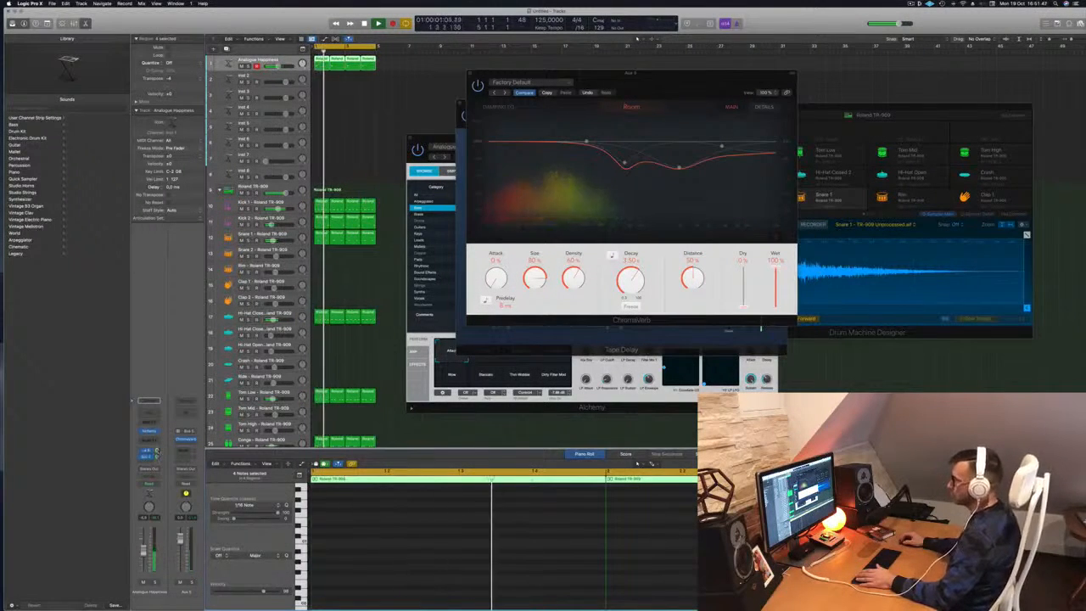
{"action": "left_click_drag", "start_coordinate": [762, 82], "coordinate": [880, 74]}
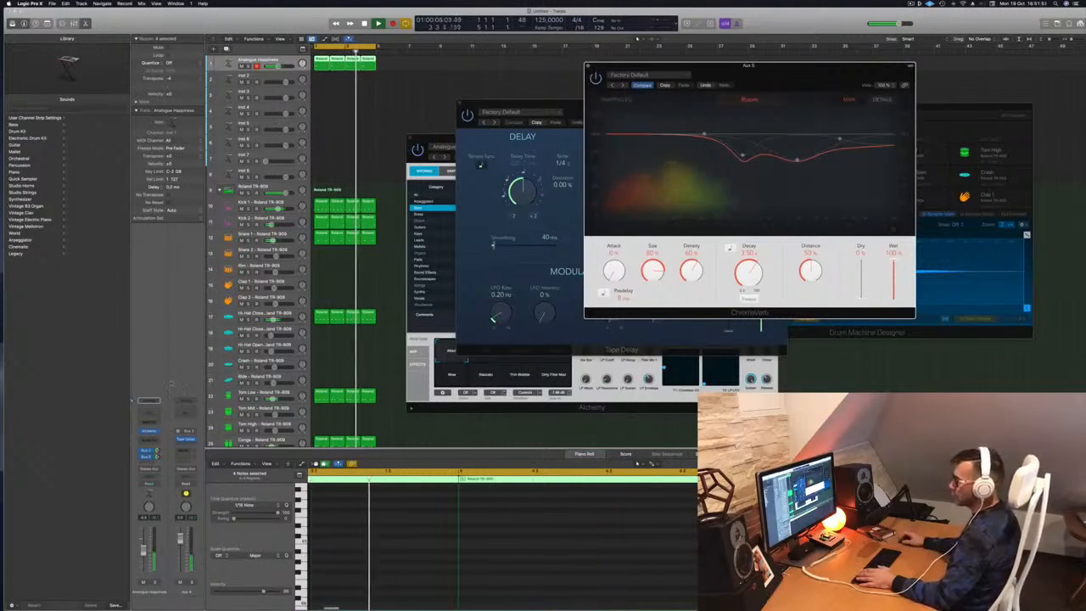
{"action": "left_click", "coordinate": [151, 440]}
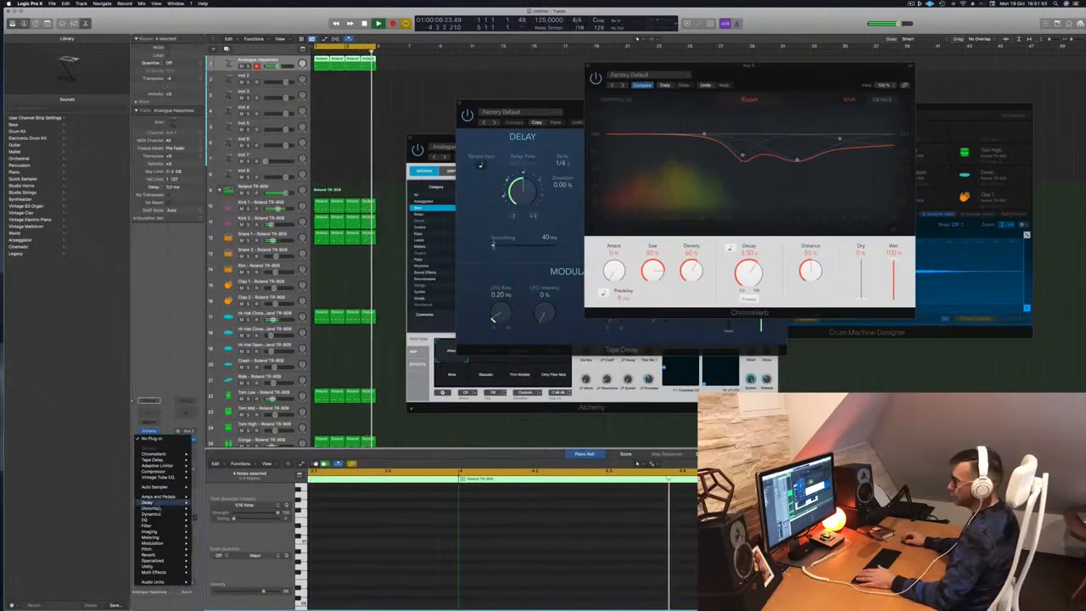
Insert a stereo Compressor on the bass channel with its side chain fed from Kick 1.
{"action": "mouse_move", "coordinate": [159, 476]}
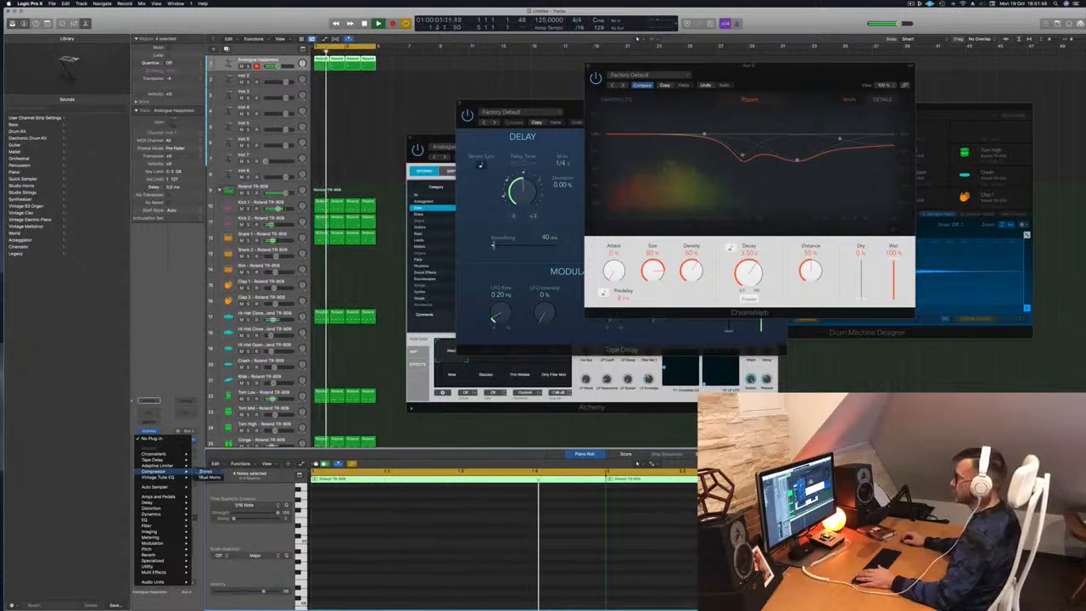
{"action": "left_click", "coordinate": [206, 472]}
{"action": "left_click_drag", "start_coordinate": [504, 104], "coordinate": [479, 102]}
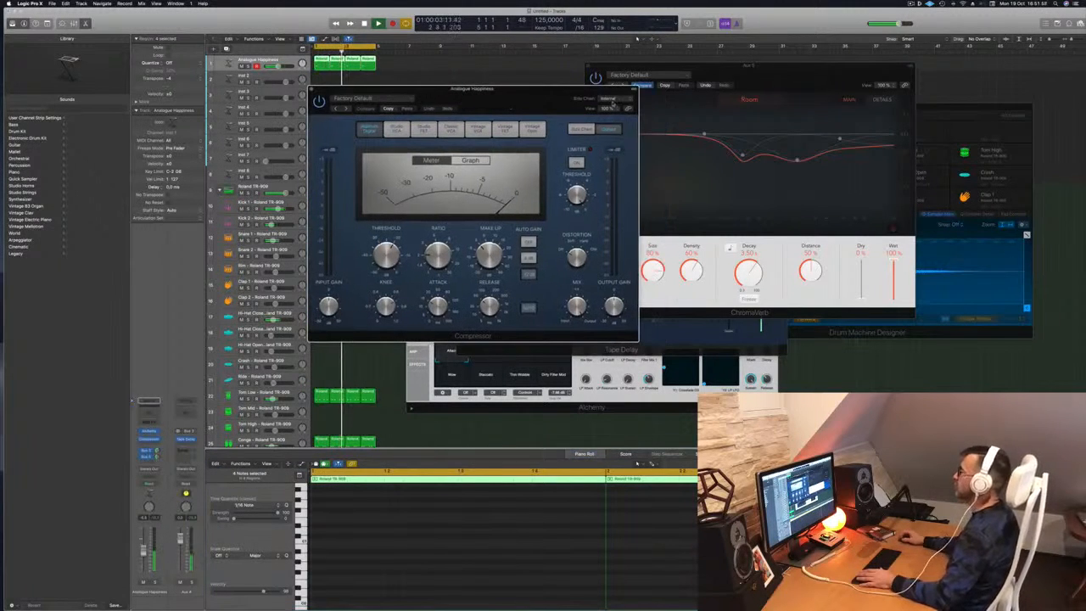
{"action": "mouse_move", "coordinate": [609, 113]}
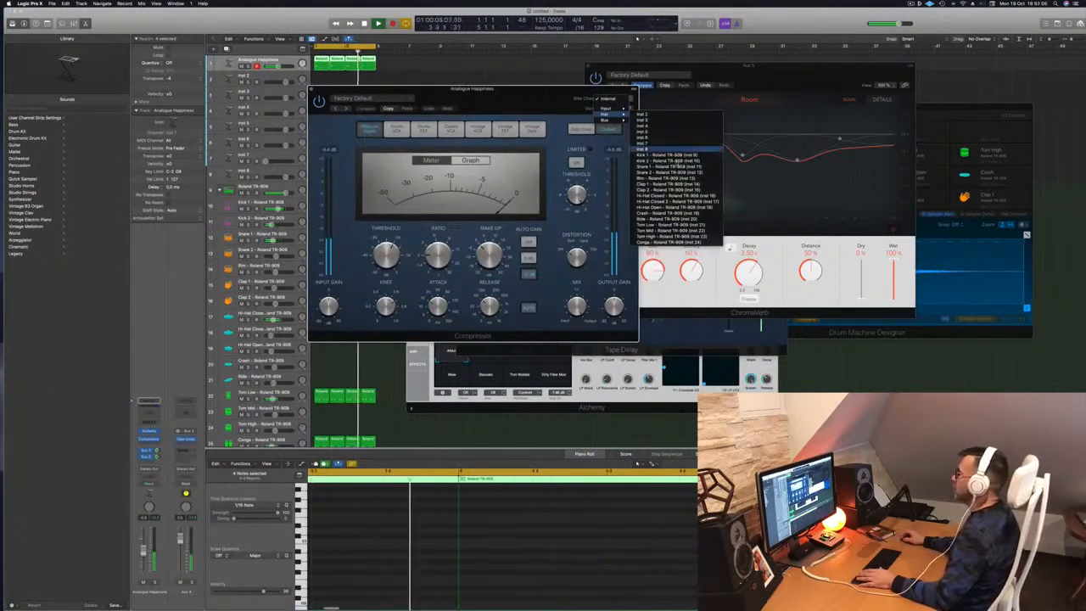
{"action": "left_click", "coordinate": [667, 157]}
{"action": "left_click_drag", "start_coordinate": [472, 89], "coordinate": [575, 92]}
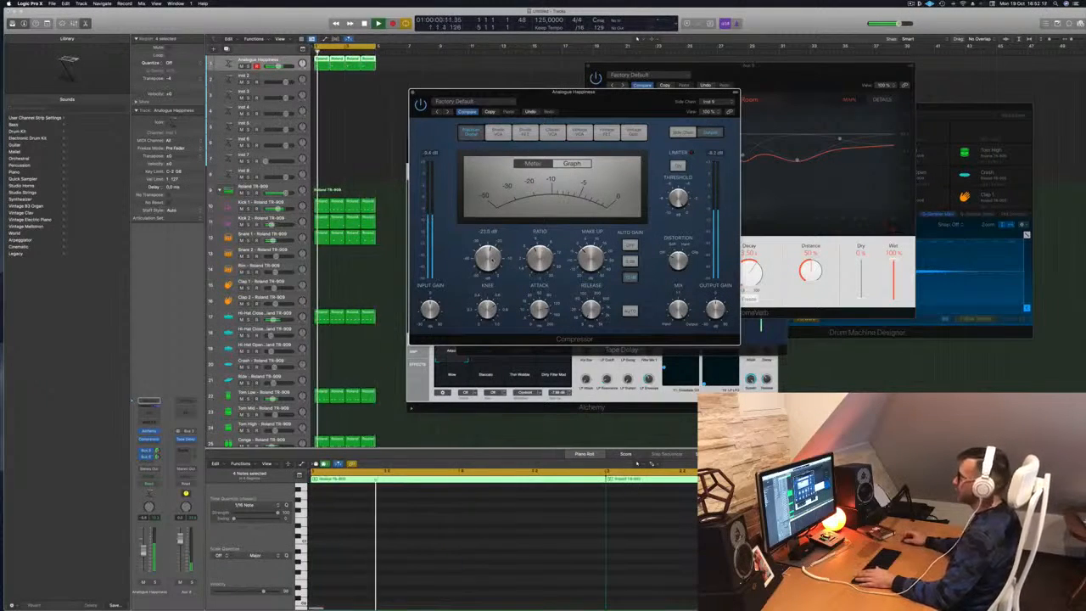
{"action": "left_click_drag", "start_coordinate": [634, 105], "coordinate": [643, 108]}
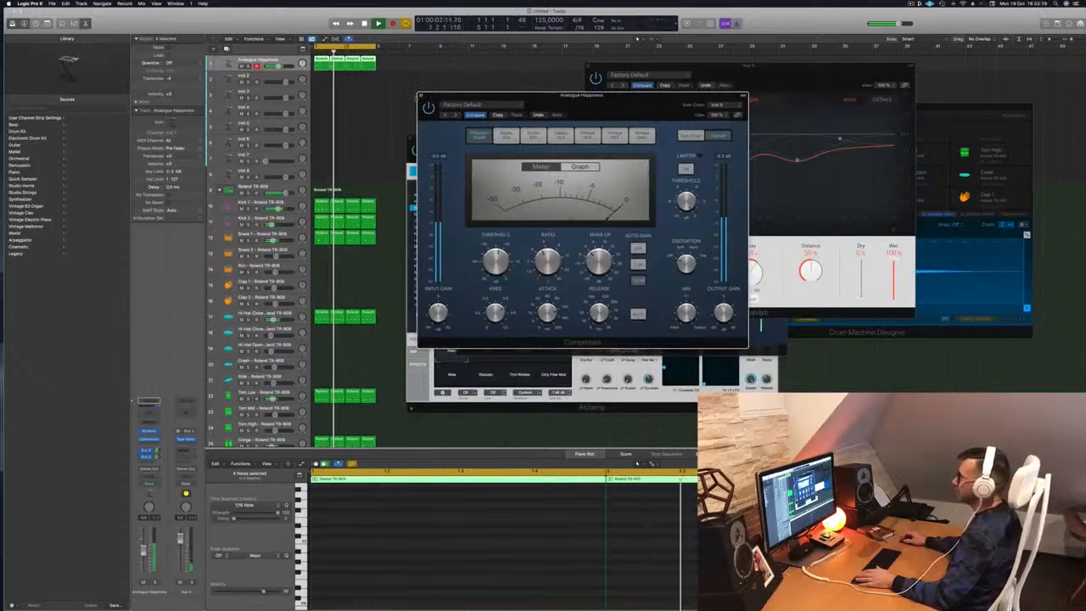
{"action": "left_click", "coordinate": [421, 96]}
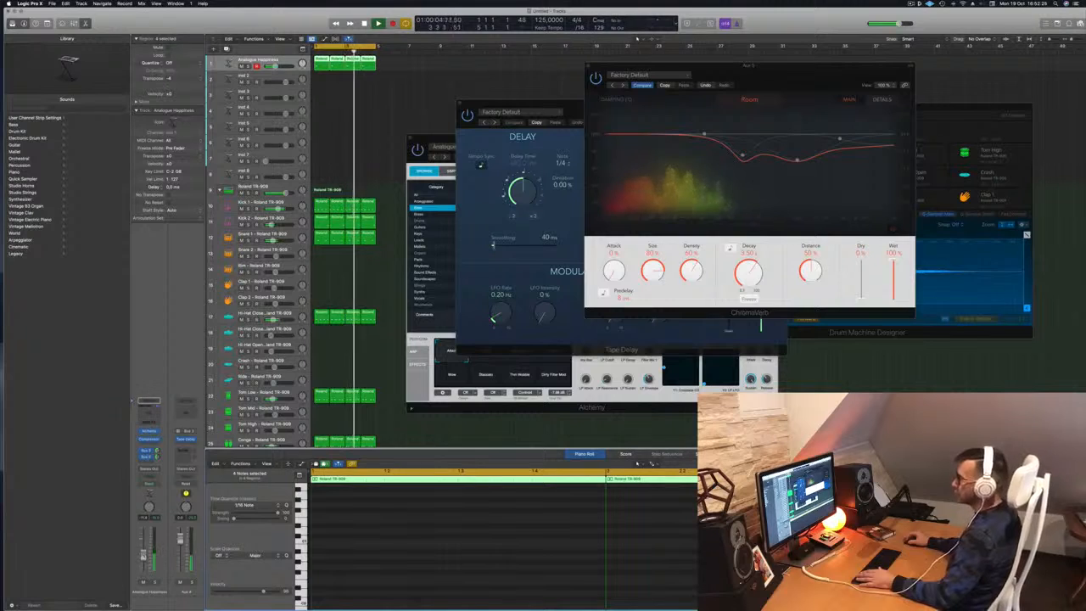
Close the Tape Delay window and copy the first Analogue Happiness region onto Inst 2.
{"action": "left_click_drag", "start_coordinate": [544, 104], "coordinate": [736, 194]}
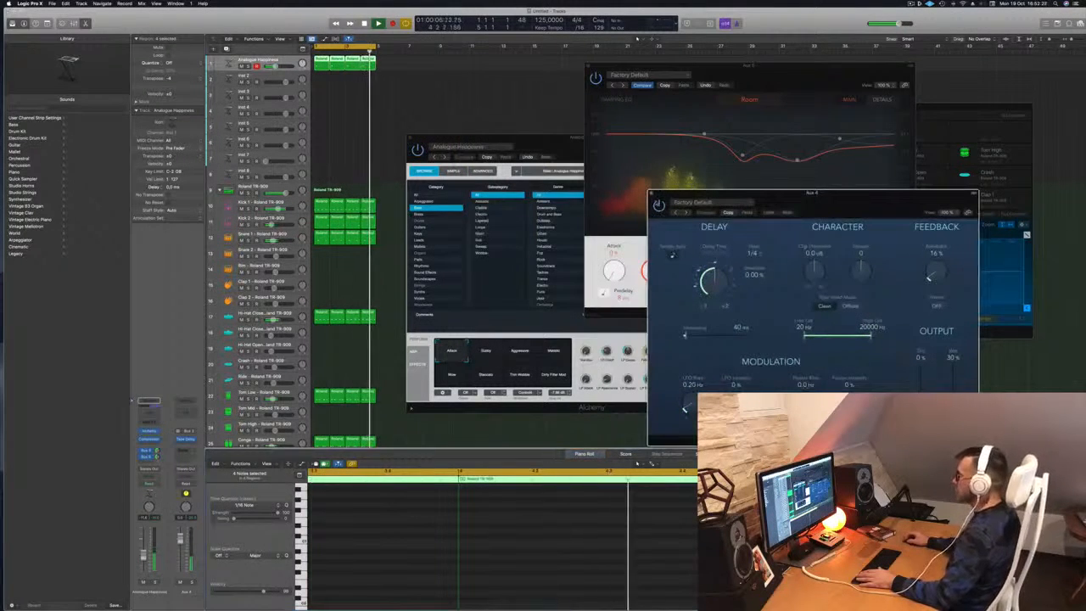
{"action": "left_click", "coordinate": [652, 194]}
{"action": "left_click_drag", "start_coordinate": [624, 66], "coordinate": [612, 68]}
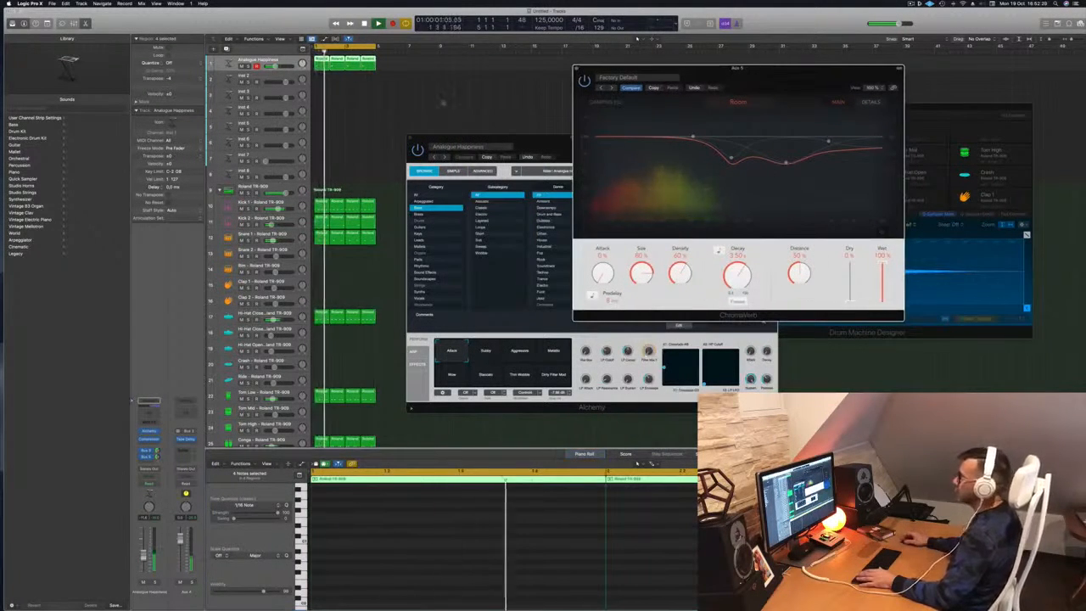
{"action": "left_click", "coordinate": [359, 100]}
{"action": "left_click", "coordinate": [320, 64]}
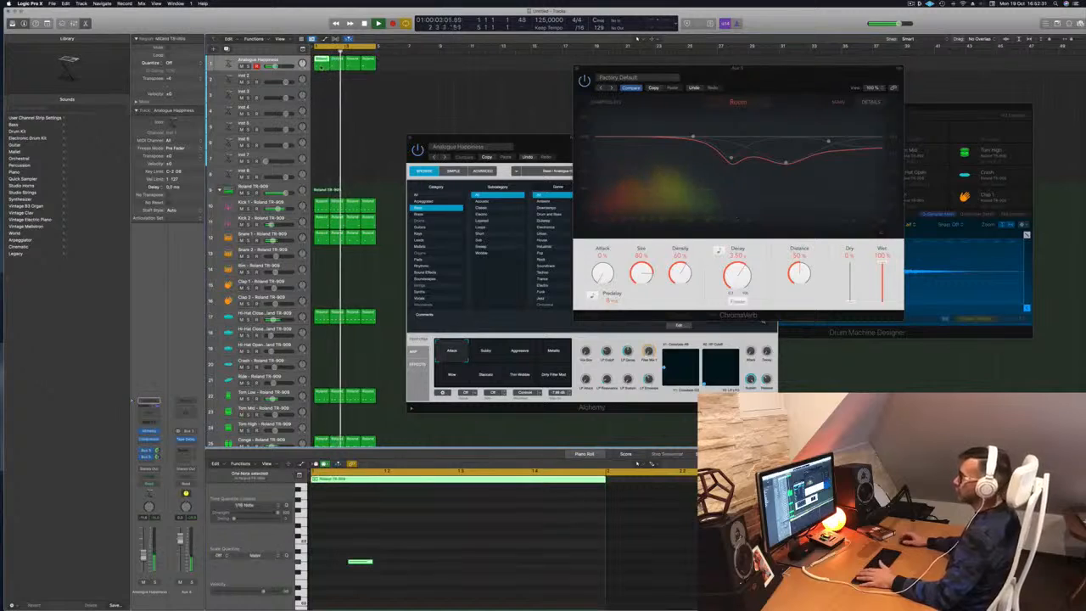
{"action": "left_click_drag", "start_coordinate": [321, 66], "coordinate": [323, 81]}
Move the copied region's single note later in the bar, audition it, and duplicate the Analogue Happiness track.
{"action": "left_click_drag", "start_coordinate": [414, 542], "coordinate": [335, 595]}
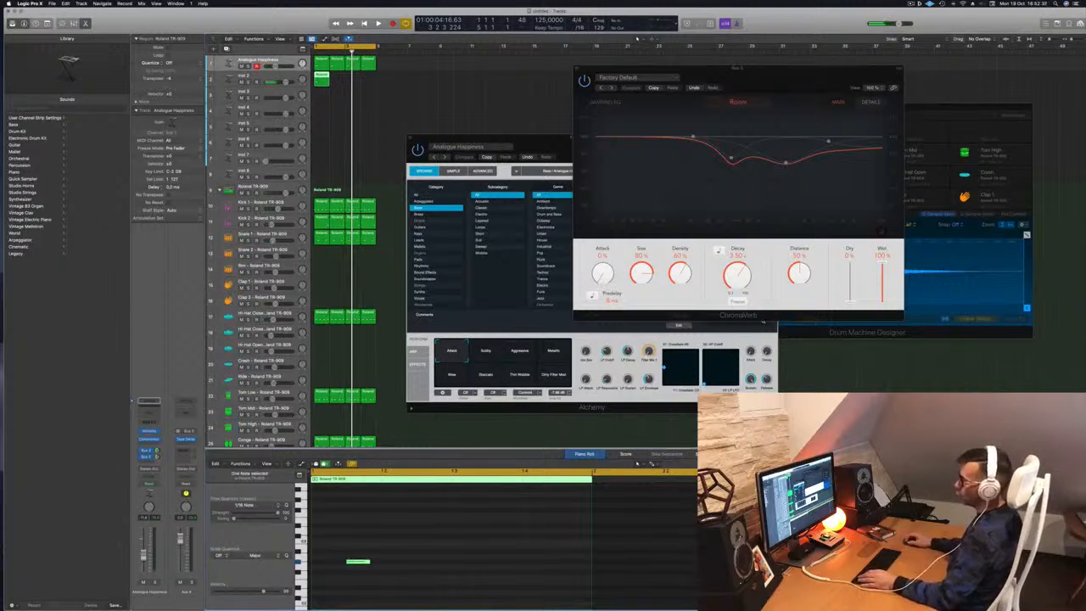
{"action": "left_click", "coordinate": [272, 77]}
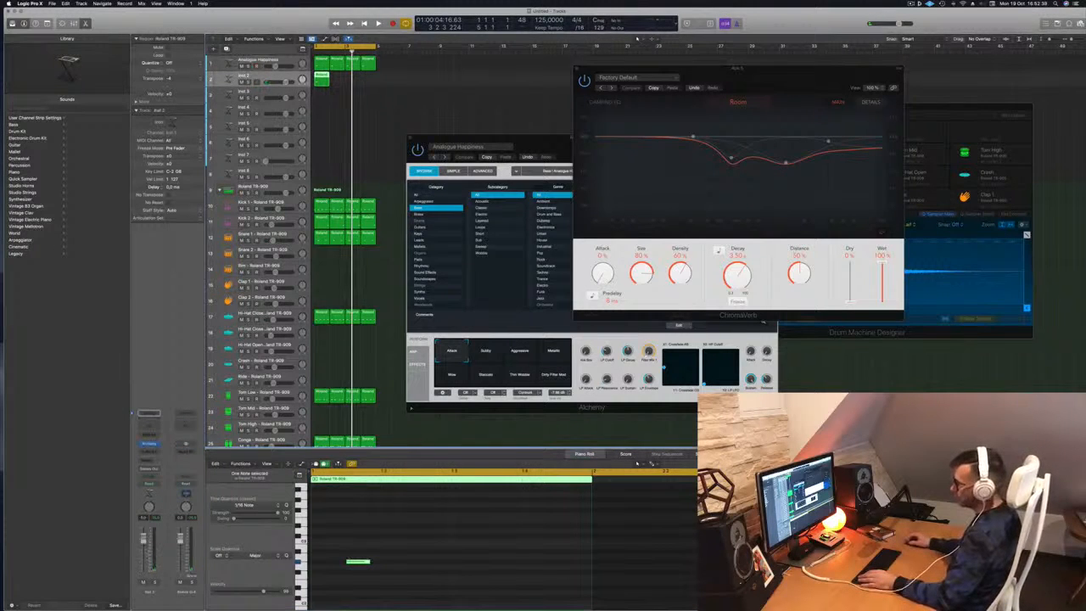
{"action": "left_click_drag", "start_coordinate": [399, 532], "coordinate": [351, 590]}
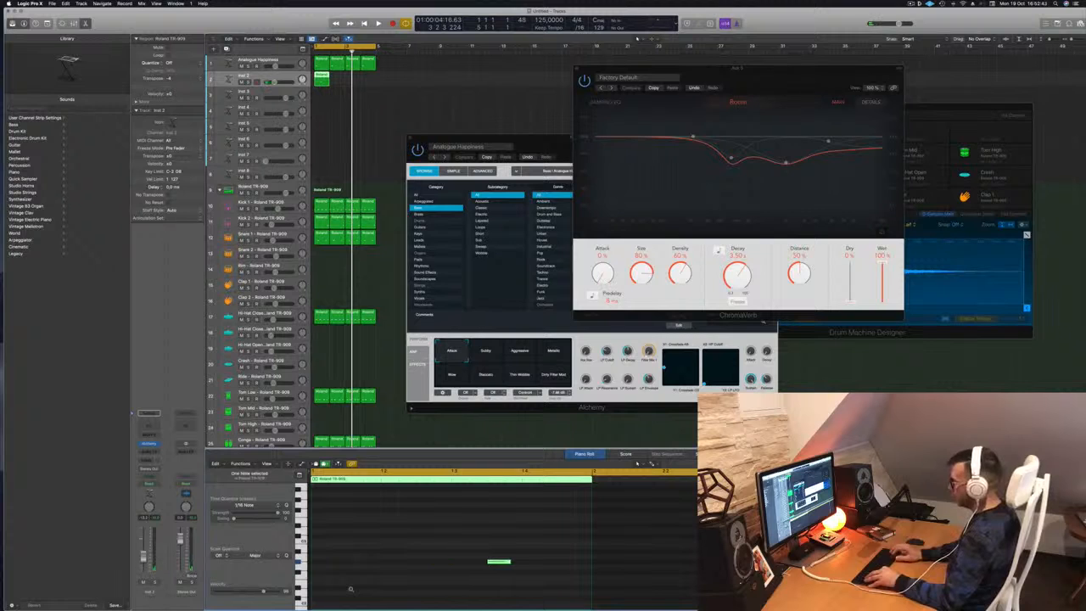
{"action": "key", "text": "space"}
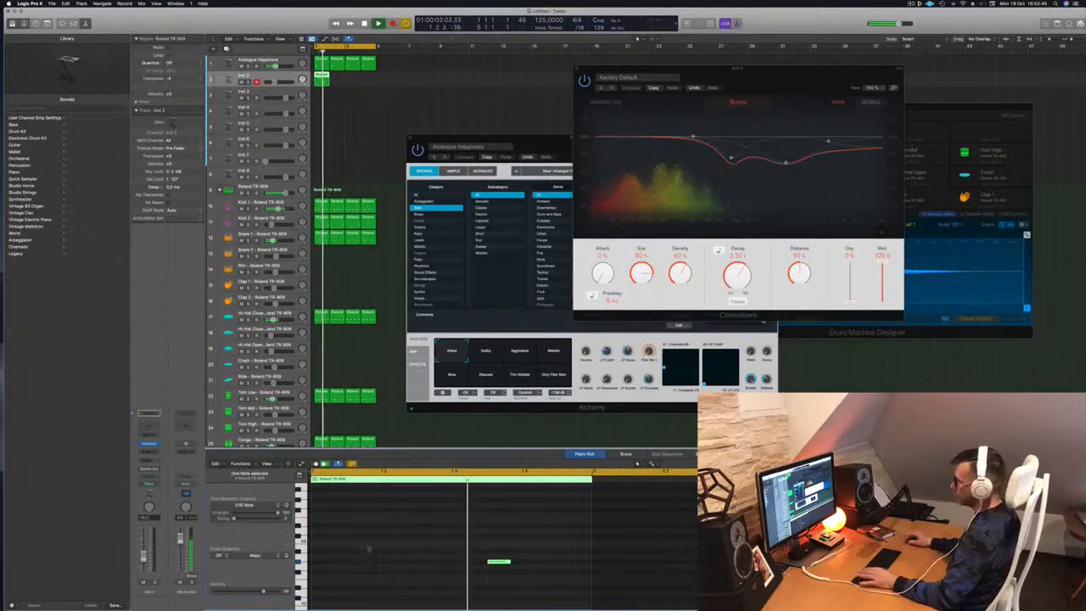
{"action": "key", "text": "space"}
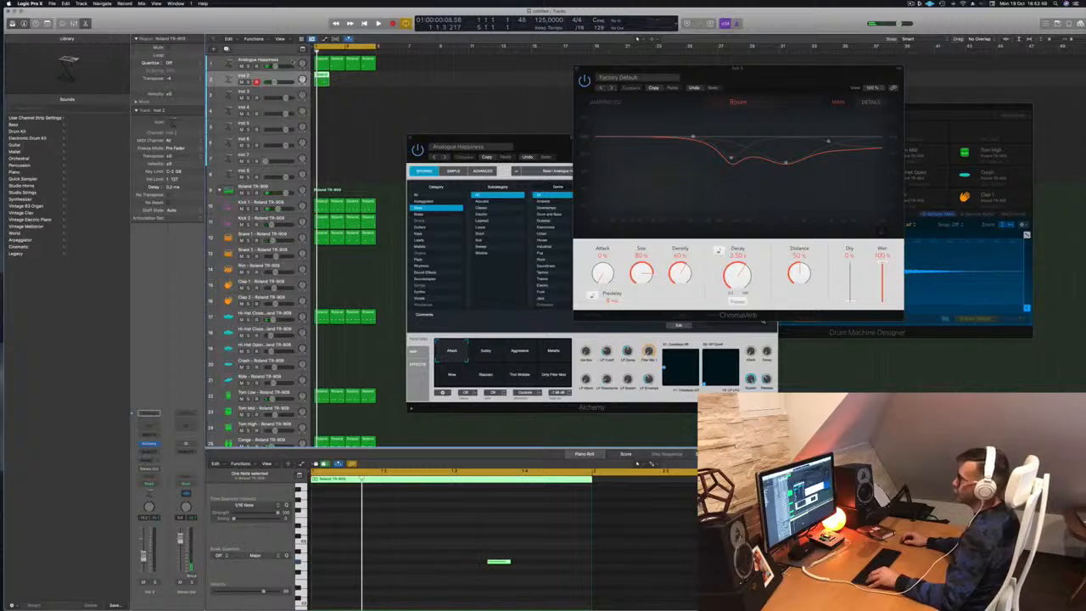
{"action": "left_click", "coordinate": [293, 64]}
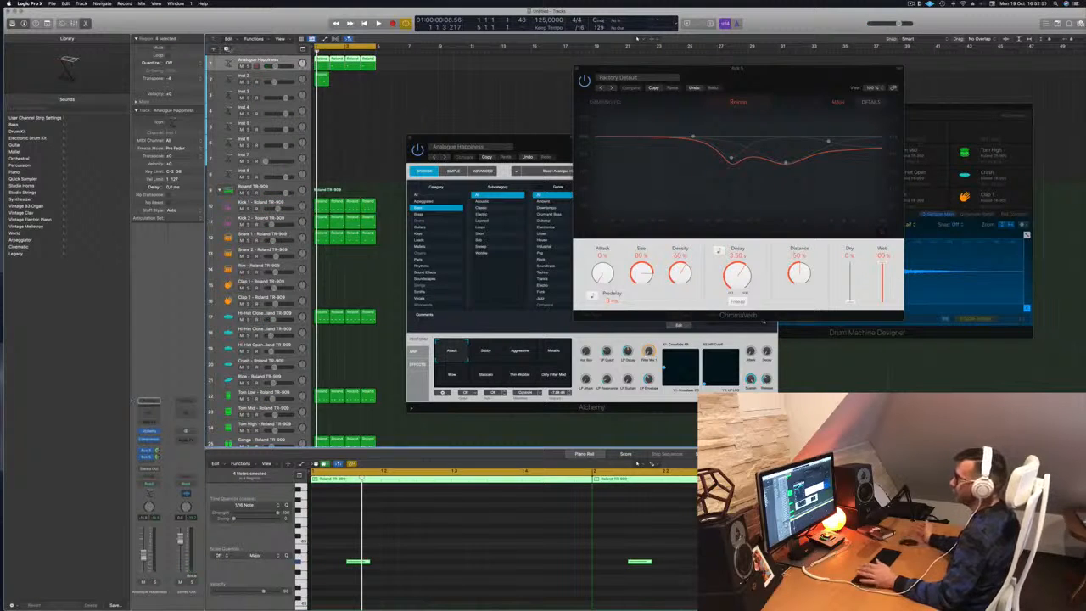
{"action": "key", "text": "super+d"}
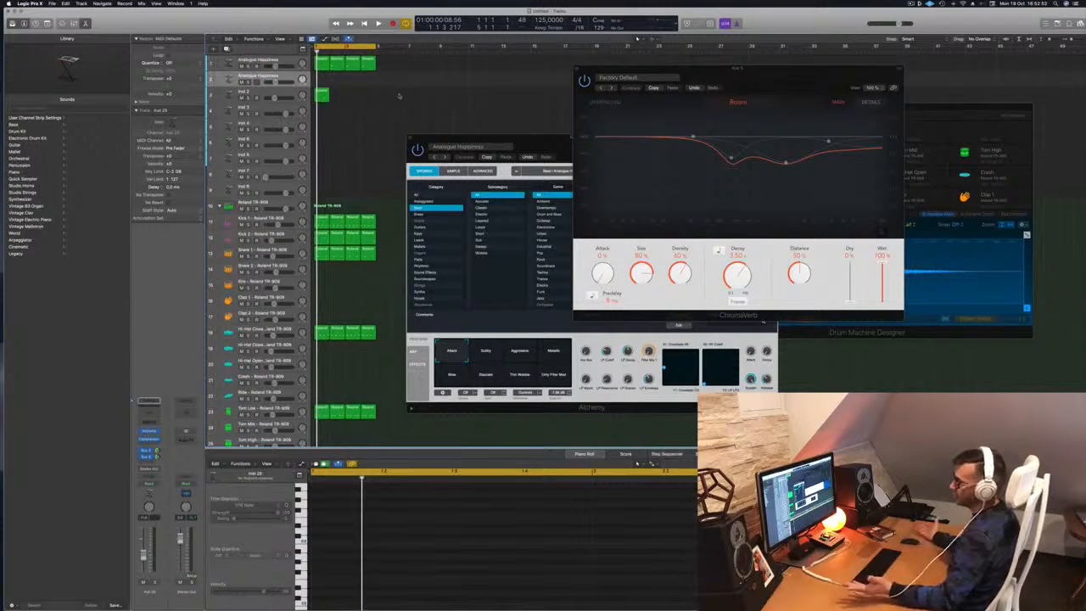
Move the Inst 2 region onto the new track and copy it to start at bar 2.
{"action": "left_click_drag", "start_coordinate": [322, 93], "coordinate": [323, 85]}
{"action": "key", "text": "space"}
{"action": "key", "text": "space"}
{"action": "left_click_drag", "start_coordinate": [323, 82], "coordinate": [354, 83]}
{"action": "key", "text": "space"}
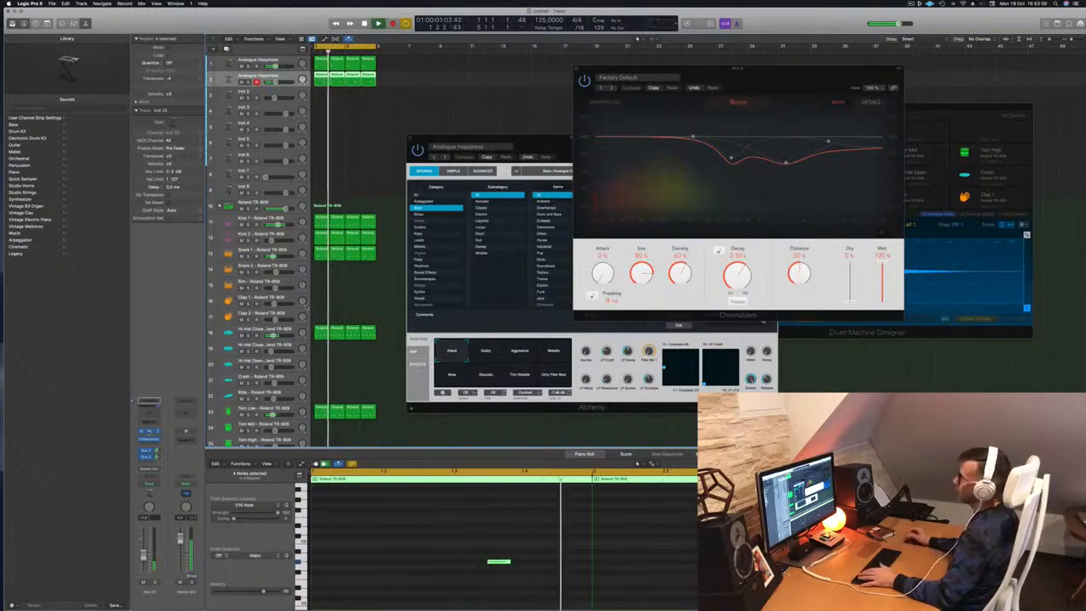
Lengthen the notes and load Alchemy's Brass preset 80s Fantasy on the new track.
{"action": "left_click", "coordinate": [148, 432]}
{"action": "left_click_drag", "start_coordinate": [520, 104], "coordinate": [547, 119]}
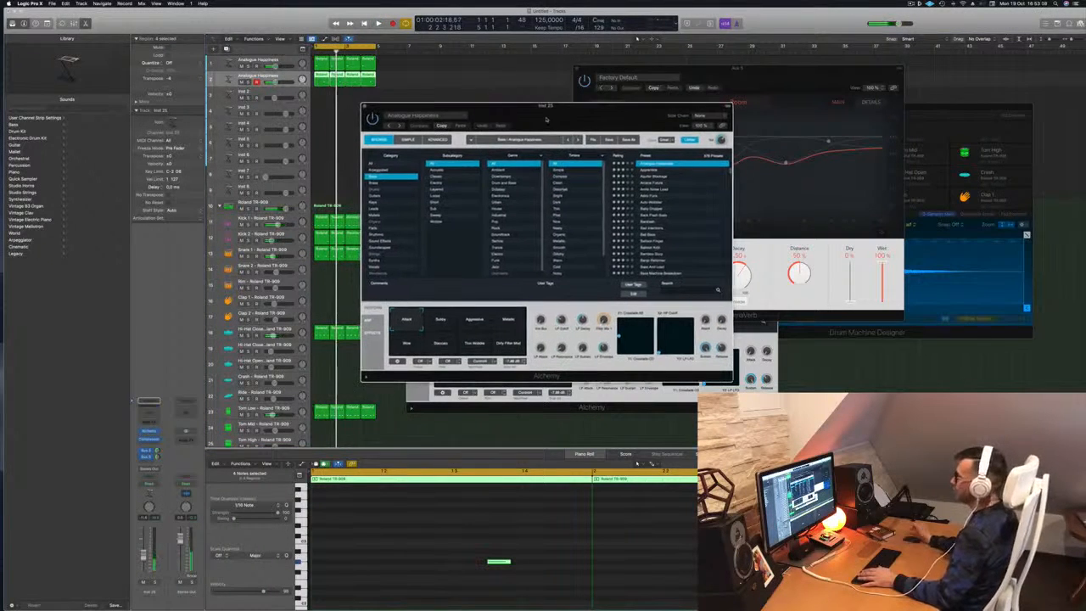
{"action": "left_click", "coordinate": [373, 183]}
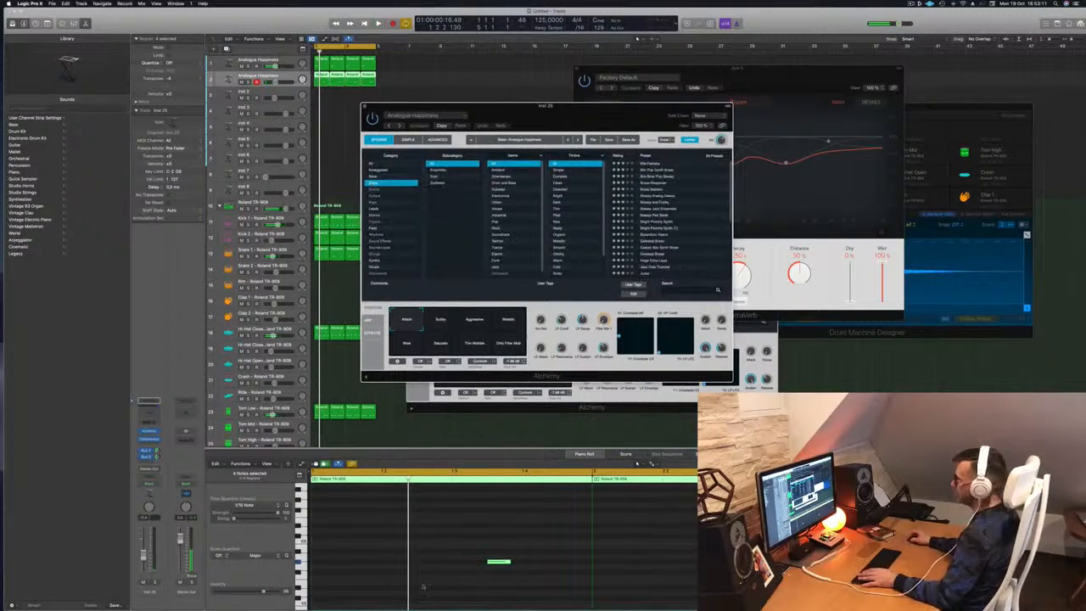
{"action": "key", "text": "super+Left"}
{"action": "key", "text": "super+Left"}
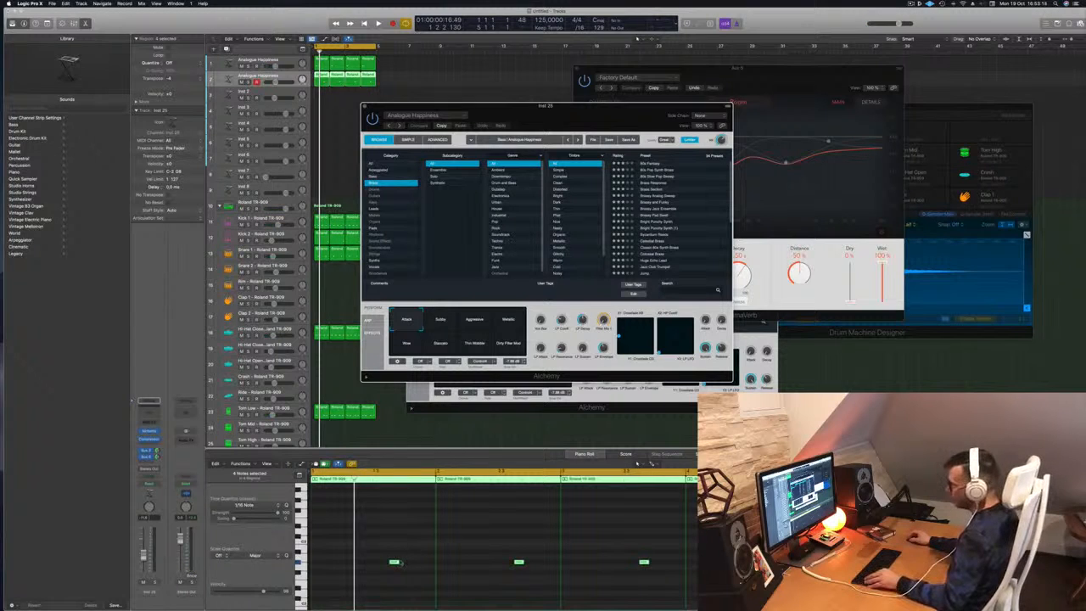
{"action": "left_click_drag", "start_coordinate": [394, 561], "coordinate": [407, 563]}
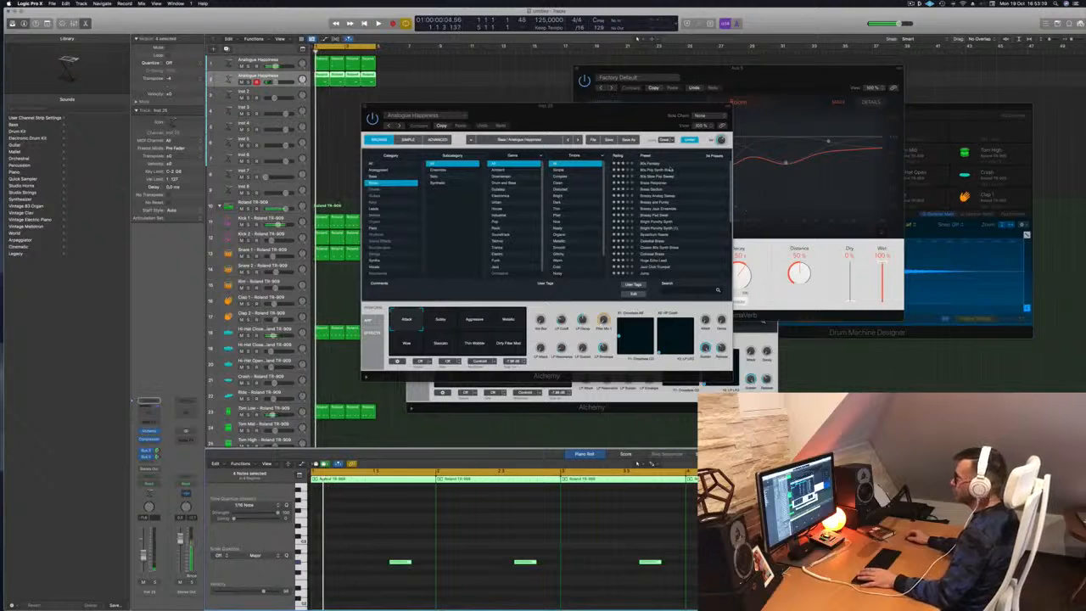
{"action": "left_click", "coordinate": [654, 164]}
{"action": "mouse_move", "coordinate": [545, 111]}
{"action": "left_mouse_down"}
{"action": "mouse_move", "coordinate": [580, 114]}
{"action": "mouse_move", "coordinate": [560, 111]}
{"action": "left_mouse_up"}
{"action": "key", "text": "space"}
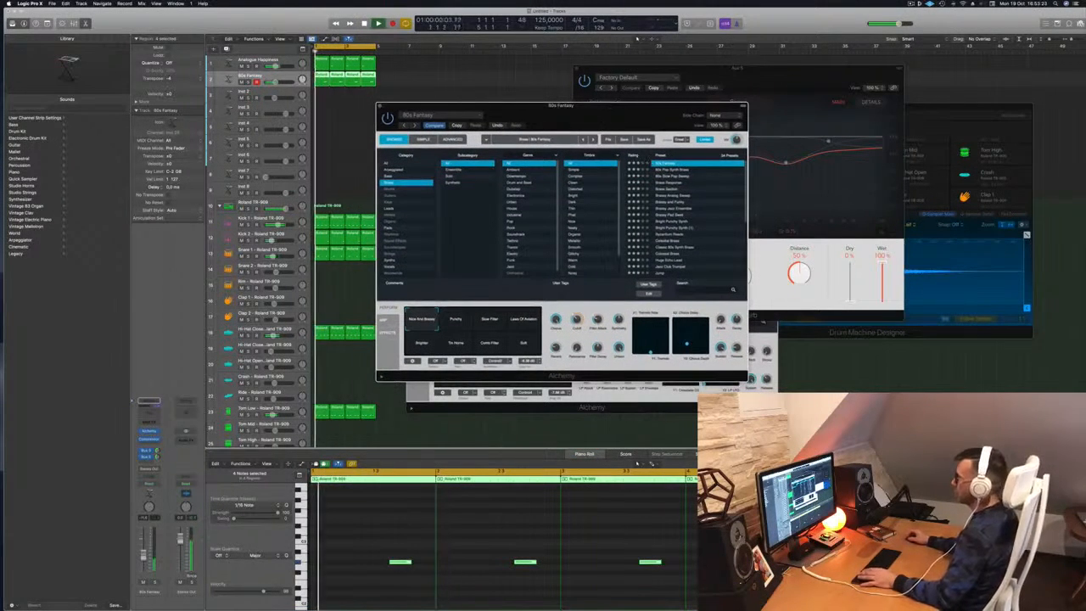
Delete the selected notes and audition 80s Pop Synth Brass, 80s Slow Pop Sweep and Brass Response.
{"action": "left_click", "coordinate": [496, 537]}
{"action": "key", "text": "Delete"}
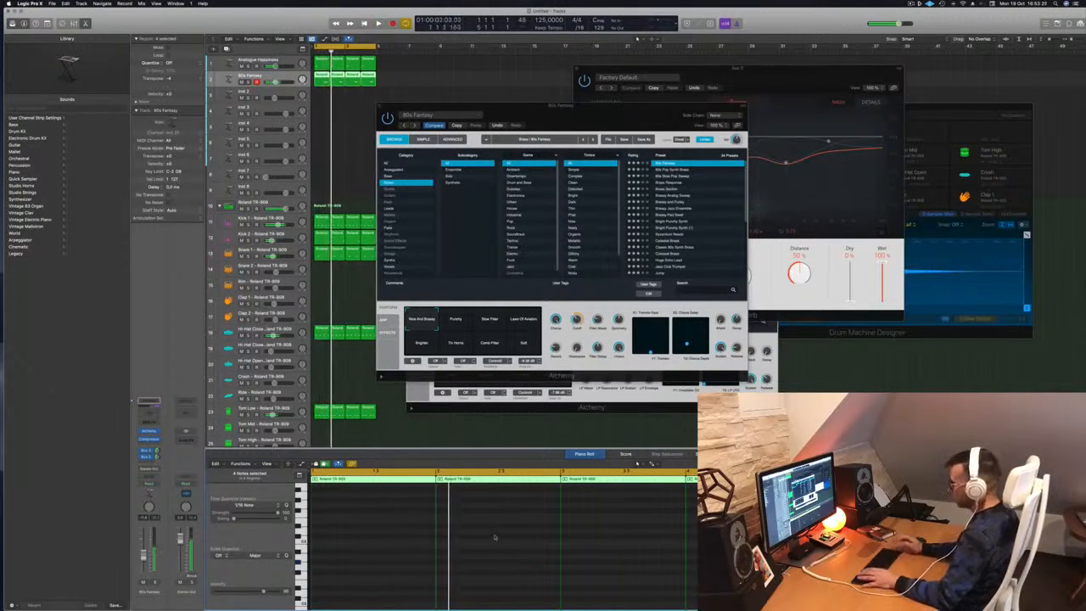
{"action": "left_click_drag", "start_coordinate": [615, 111], "coordinate": [589, 100]}
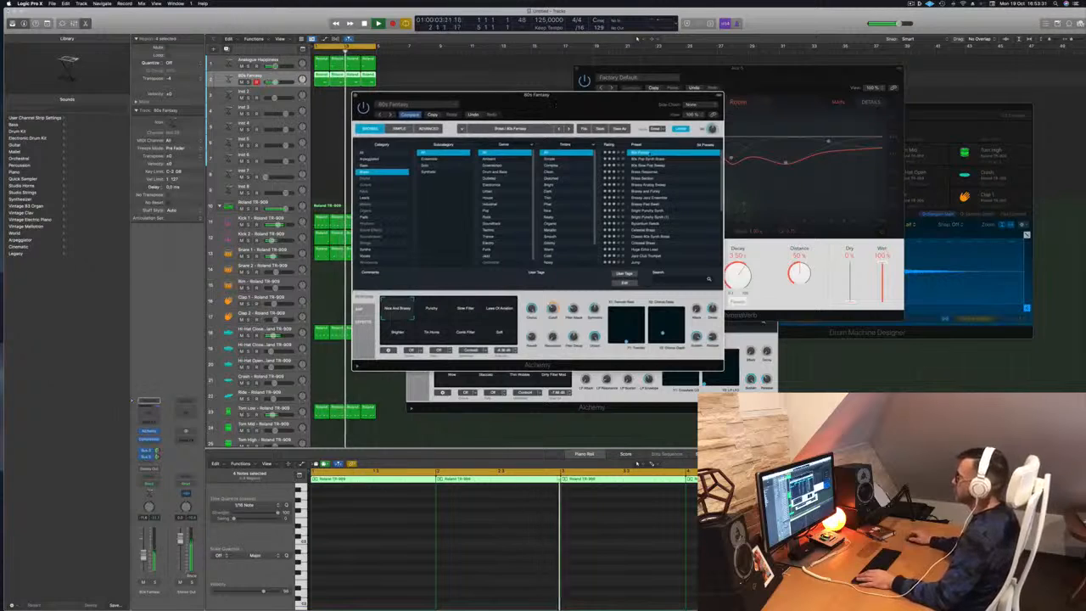
{"action": "left_click", "coordinate": [649, 160]}
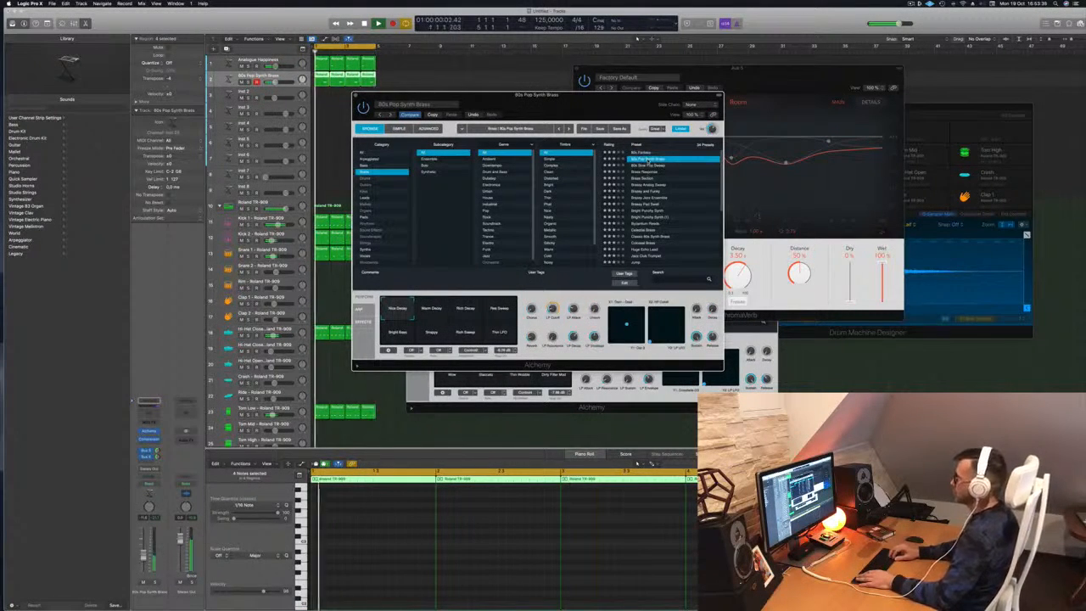
{"action": "key", "text": "Down"}
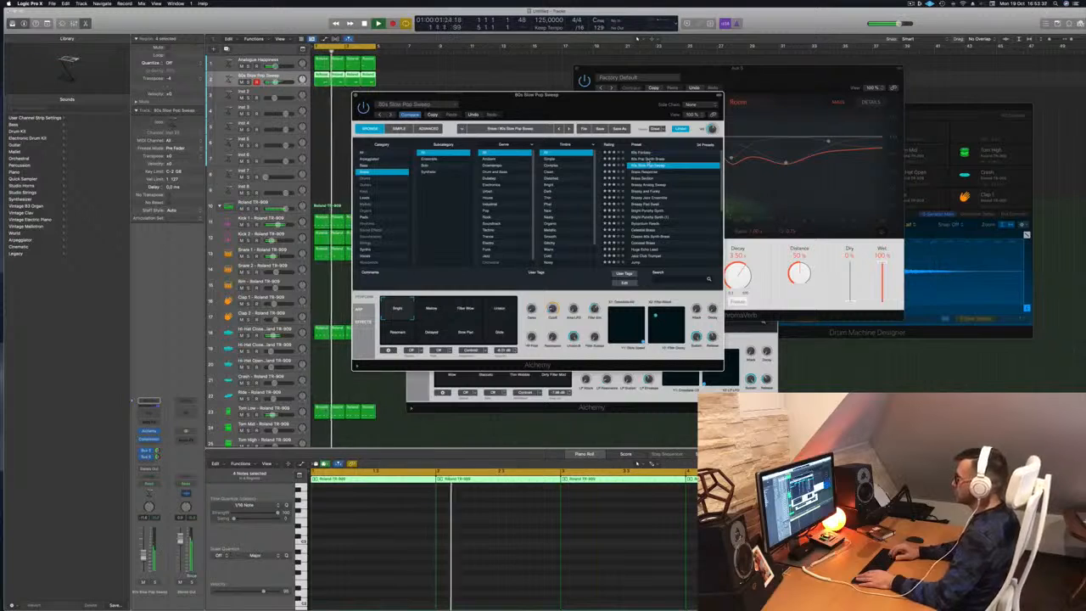
{"action": "key", "text": "Down"}
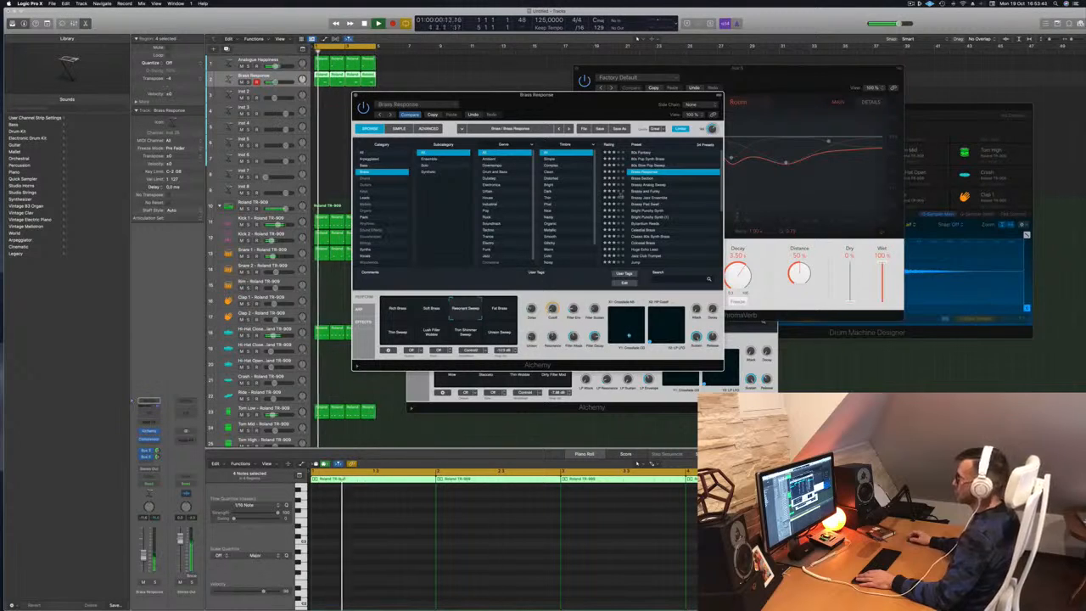
{"action": "key", "text": "Down"}
Audition Brassy Analog Sweep, Brassy And Funky, Brassy Jazz Ensemble and Brassy Pad Sweet.
{"action": "left_click_drag", "start_coordinate": [590, 104], "coordinate": [650, 123]}
{"action": "left_click", "coordinate": [704, 205]}
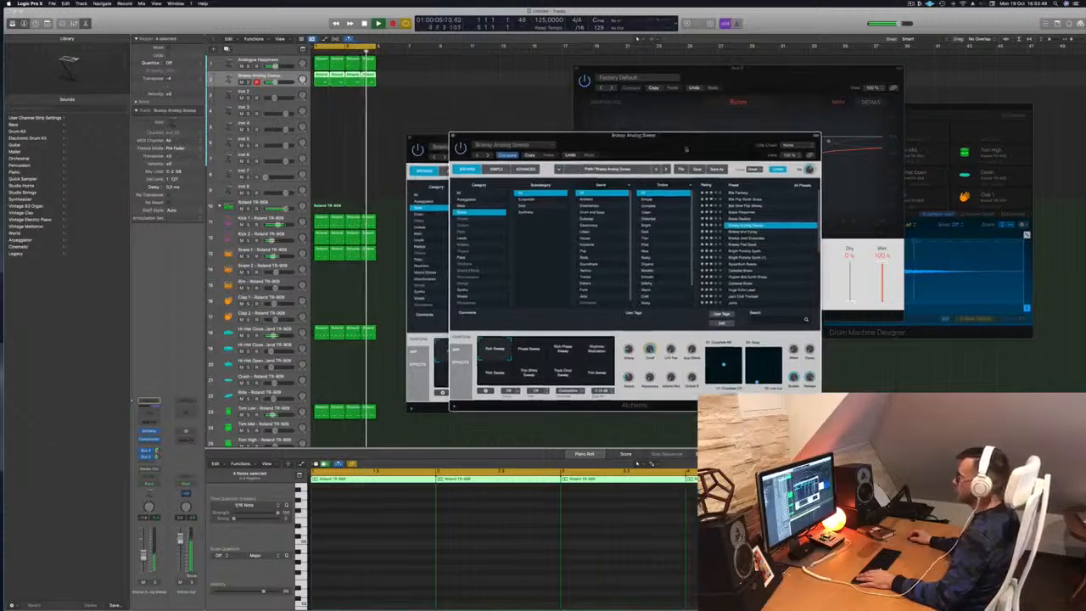
{"action": "left_click_drag", "start_coordinate": [685, 150], "coordinate": [670, 129]}
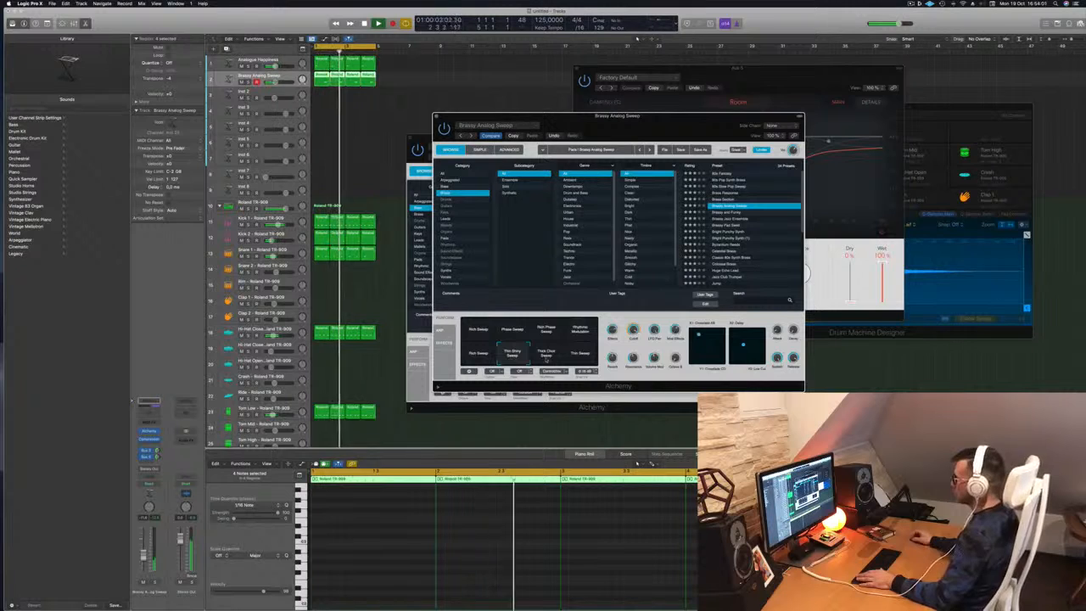
{"action": "key", "text": "Down"}
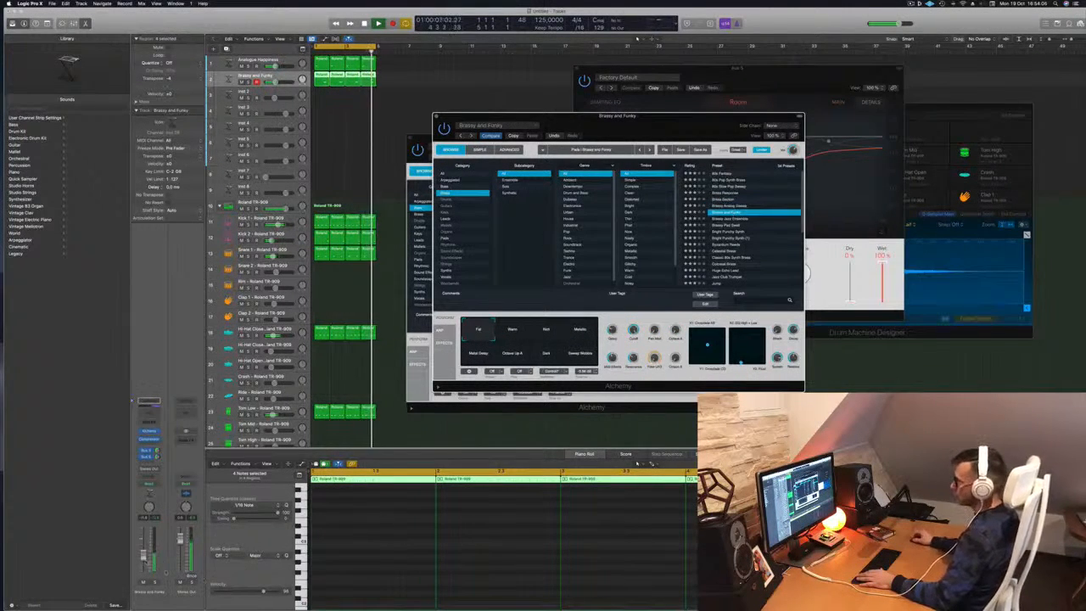
{"action": "key", "text": "Down"}
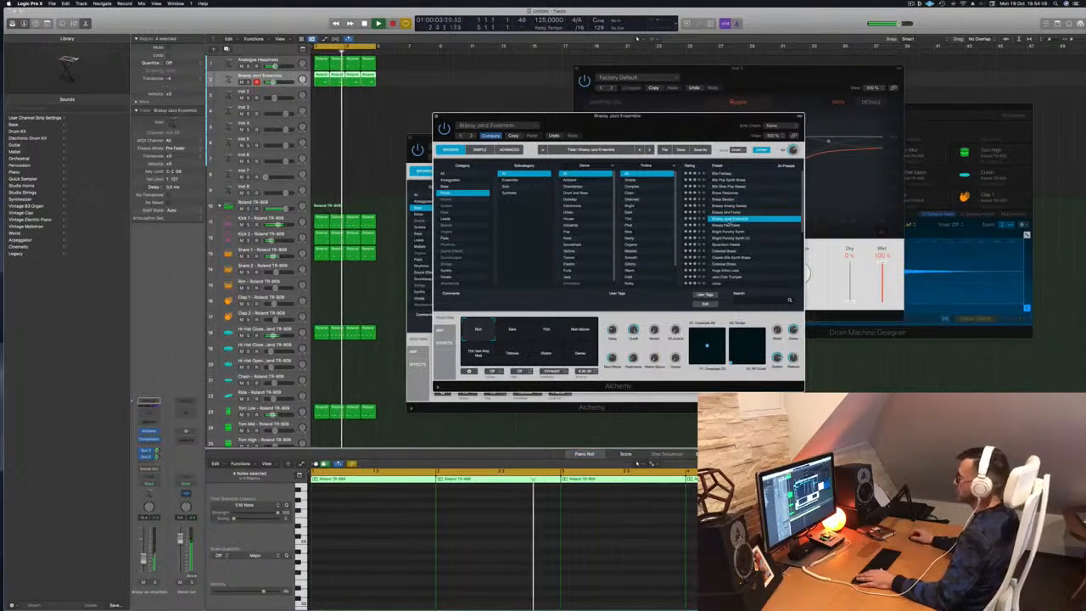
{"action": "key", "text": "Down"}
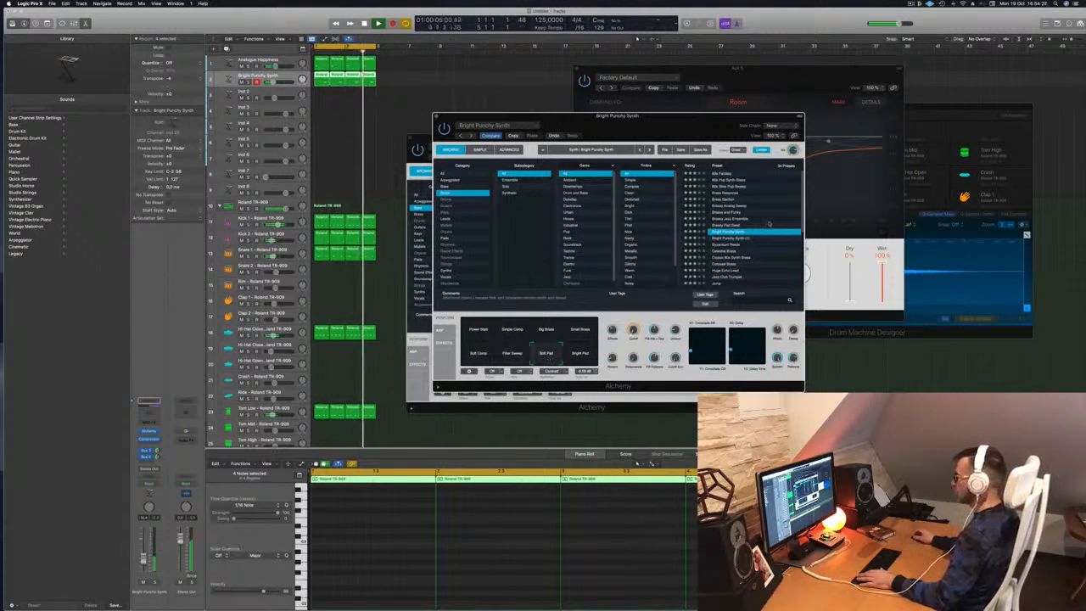
Audition more brass presets and try the Vibes, Glassy Pad and Auto variations.
{"action": "scroll", "coordinate": [744, 251], "scroll_direction": "down", "scroll_amount": 2}
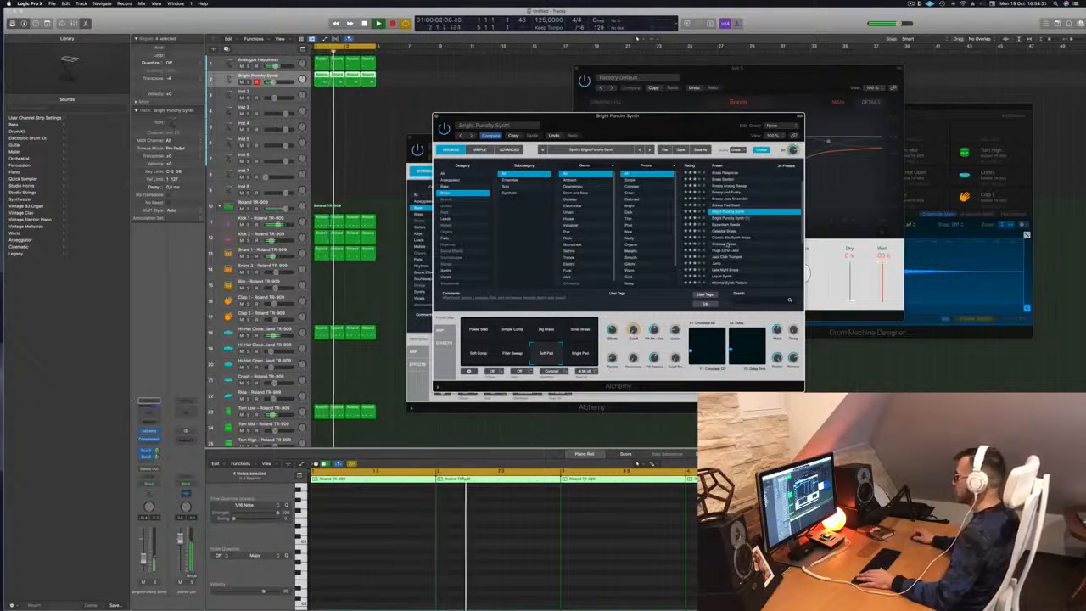
{"action": "left_click", "coordinate": [729, 251]}
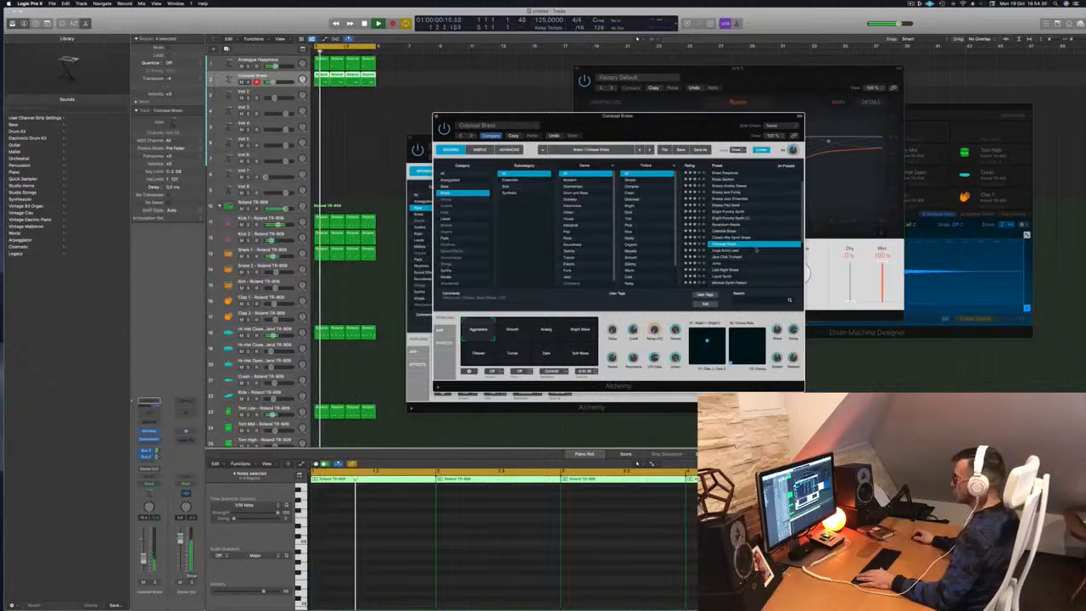
{"action": "scroll", "coordinate": [749, 248], "scroll_direction": "down", "scroll_amount": 2}
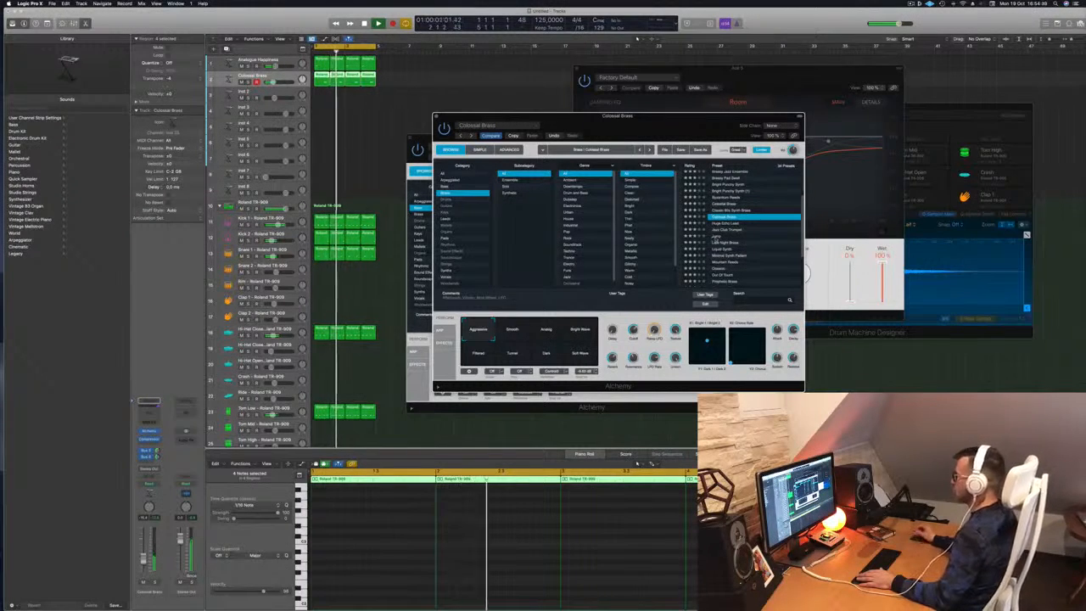
{"action": "left_click", "coordinate": [716, 238]}
{"action": "scroll", "coordinate": [739, 237], "scroll_direction": "down", "scroll_amount": 2}
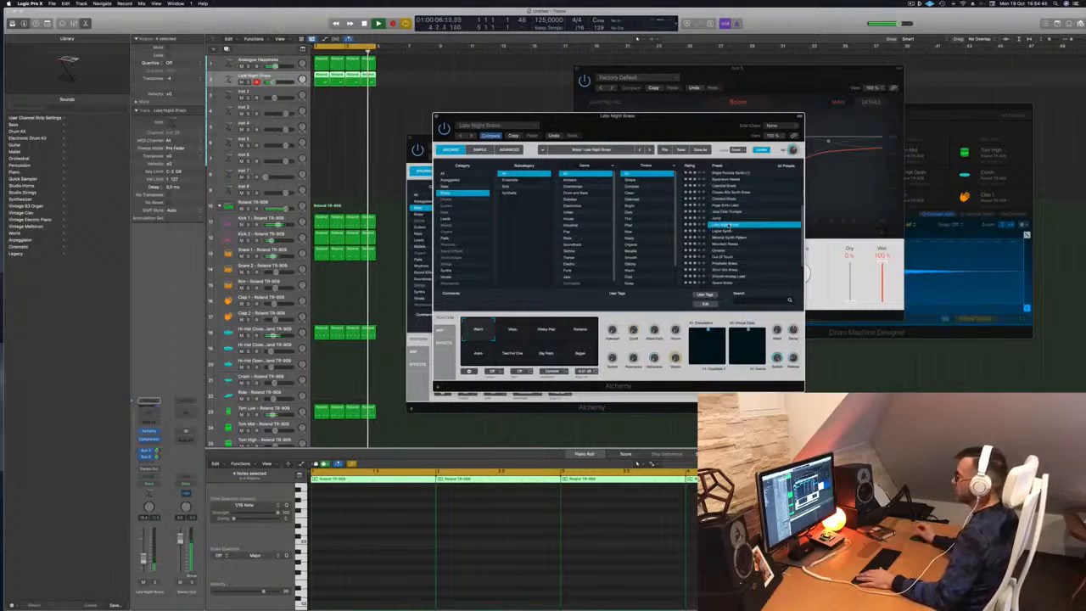
{"action": "left_click", "coordinate": [504, 337]}
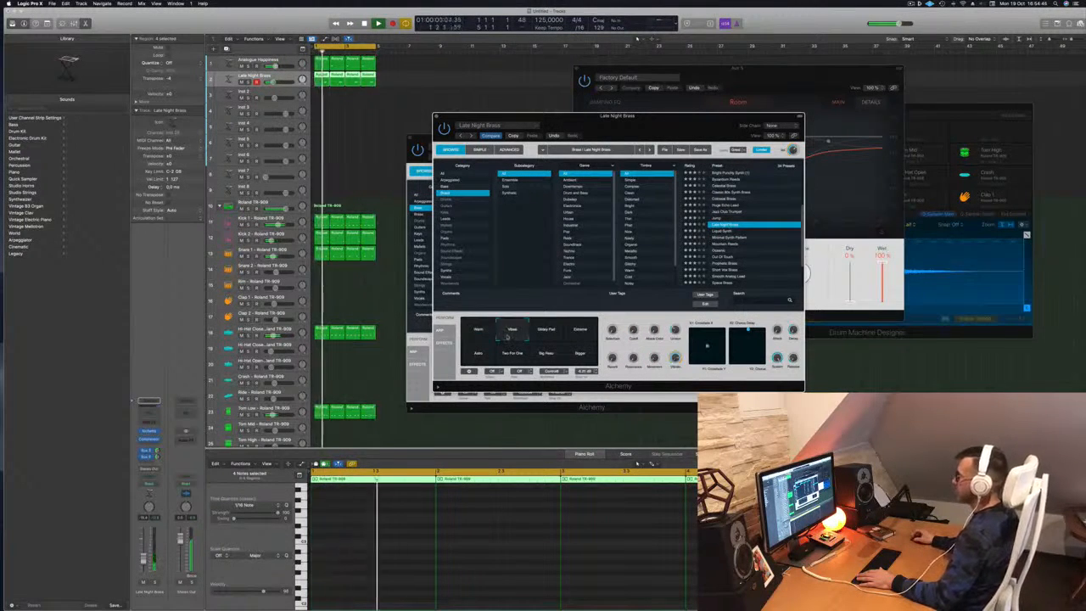
{"action": "left_click", "coordinate": [547, 329]}
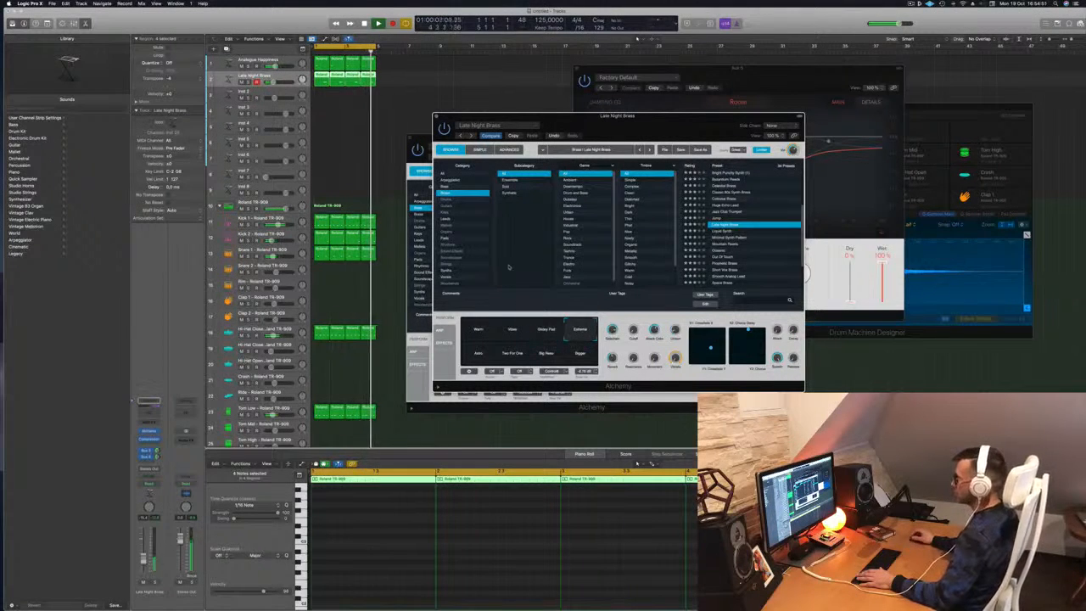
{"action": "left_click", "coordinate": [485, 357]}
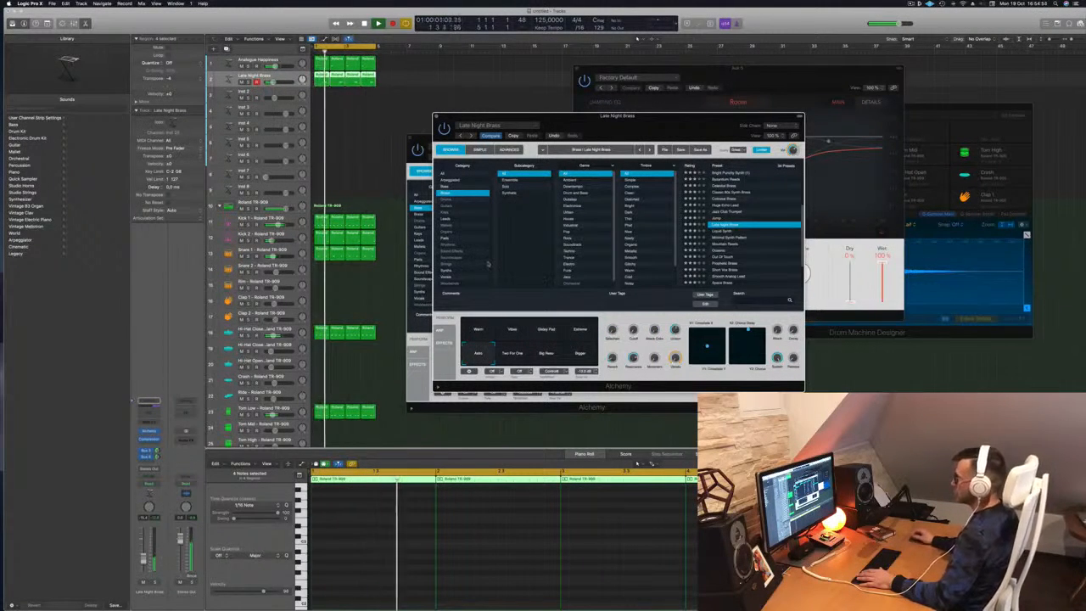
Try Mountain Reeds, Out Of Touch, Street Boogie, Brassy Analog Sweep, settling on Brassy and Funky.
{"action": "scroll", "coordinate": [737, 233], "scroll_direction": "down", "scroll_amount": 2}
{"action": "left_click", "coordinate": [728, 229]}
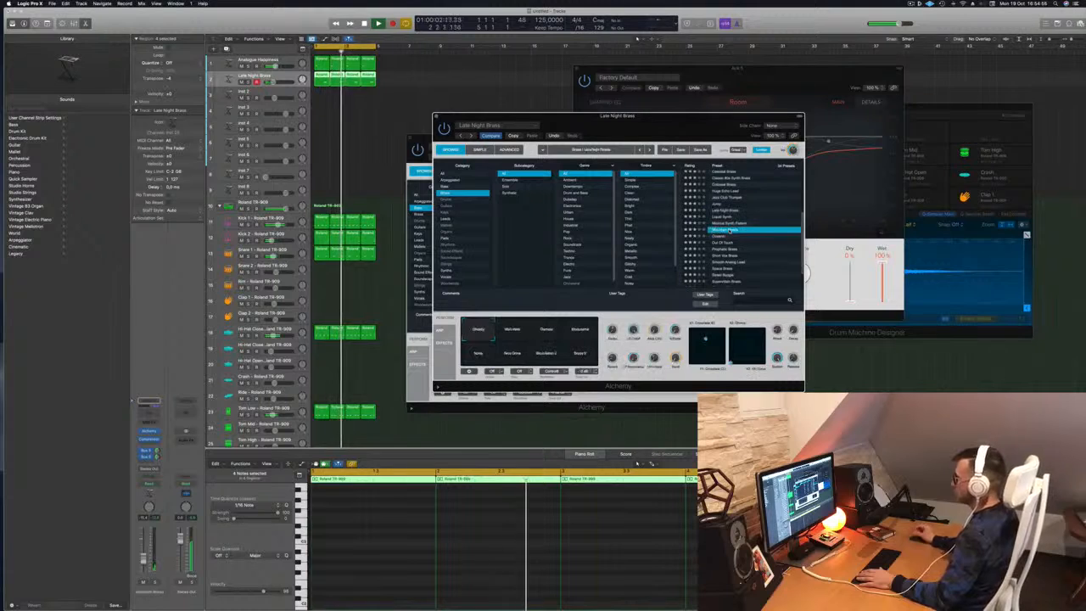
{"action": "scroll", "coordinate": [738, 241], "scroll_direction": "down", "scroll_amount": 1}
{"action": "scroll", "coordinate": [737, 242], "scroll_direction": "down", "scroll_amount": 1}
{"action": "left_click", "coordinate": [726, 221]}
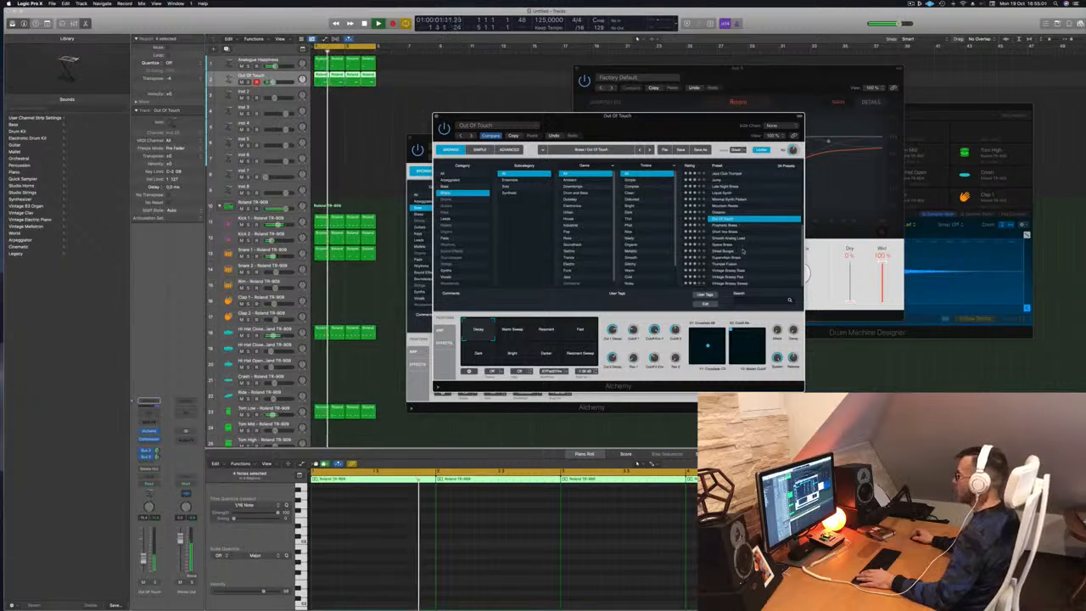
{"action": "left_click", "coordinate": [745, 251]}
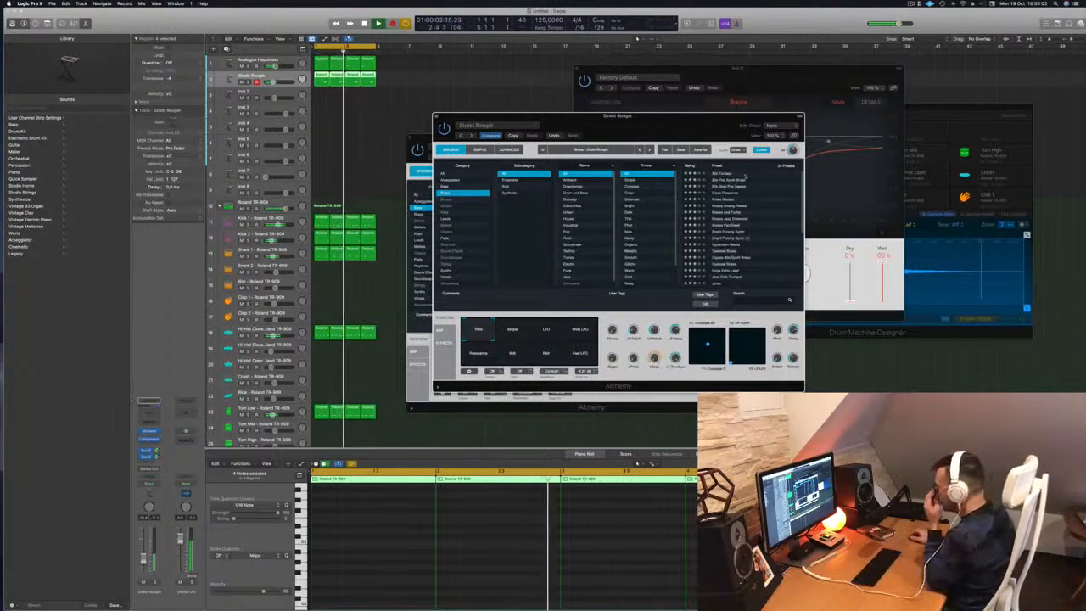
{"action": "left_click", "coordinate": [738, 213]}
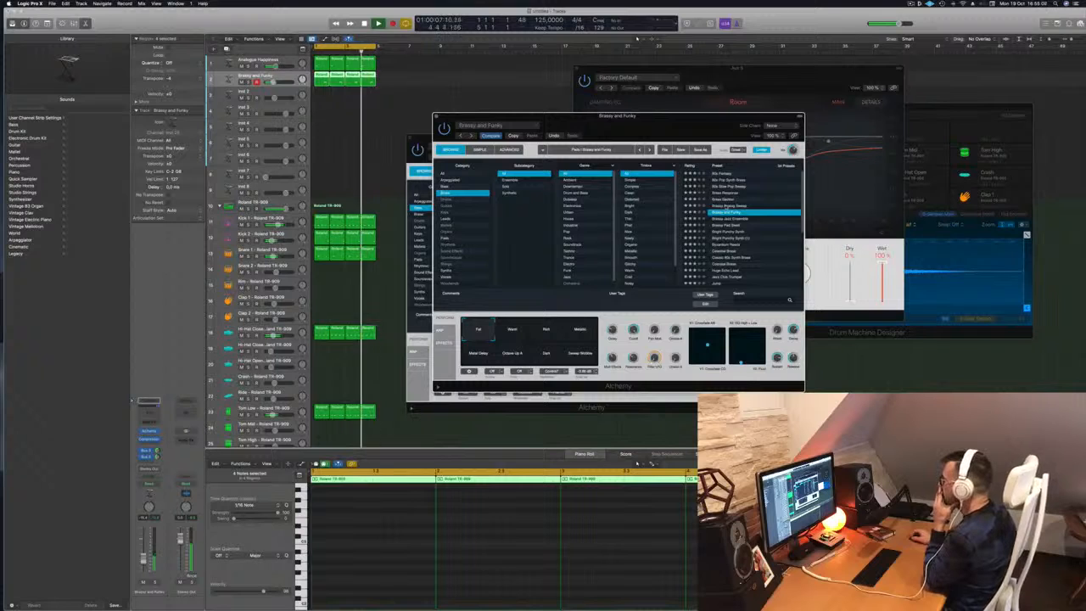
{"action": "left_click", "coordinate": [726, 207]}
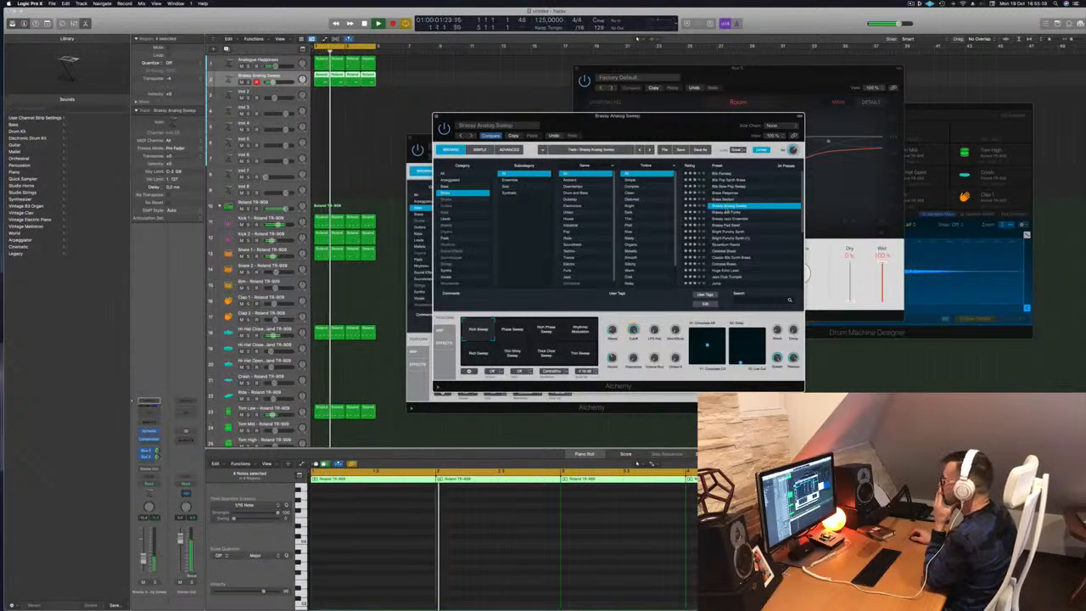
{"action": "left_click", "coordinate": [728, 213]}
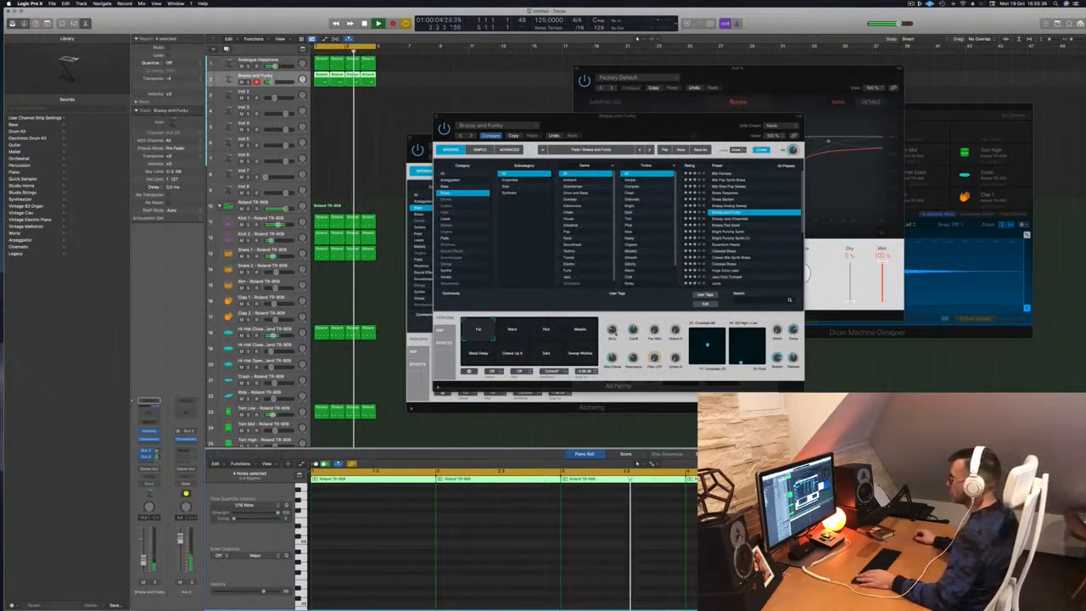
Tweak a tone parameter, then audition Late Night Brass and load the Liquid Synth preset.
{"action": "left_click_drag", "start_coordinate": [635, 331], "coordinate": [635, 335]}
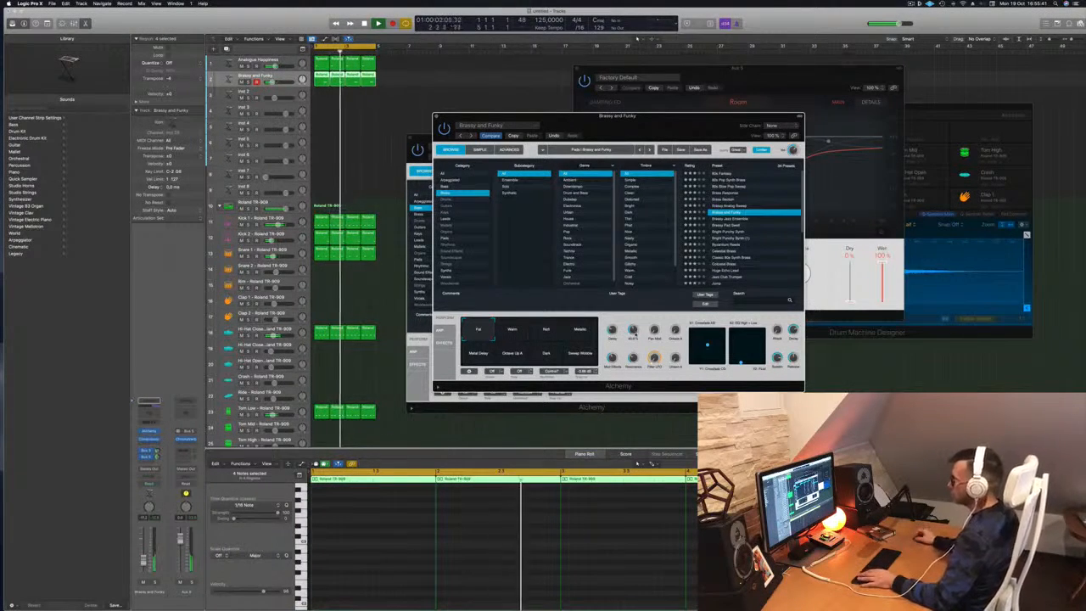
{"action": "left_click_drag", "start_coordinate": [659, 116], "coordinate": [918, 99]}
{"action": "left_click", "coordinate": [322, 114]}
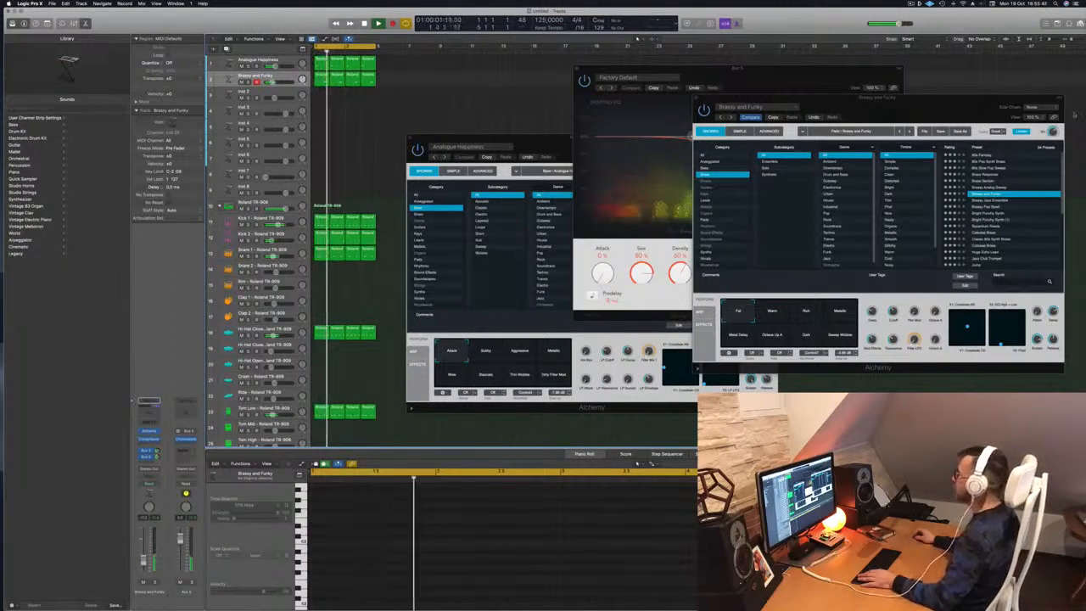
{"action": "left_click_drag", "start_coordinate": [966, 108], "coordinate": [819, 97]}
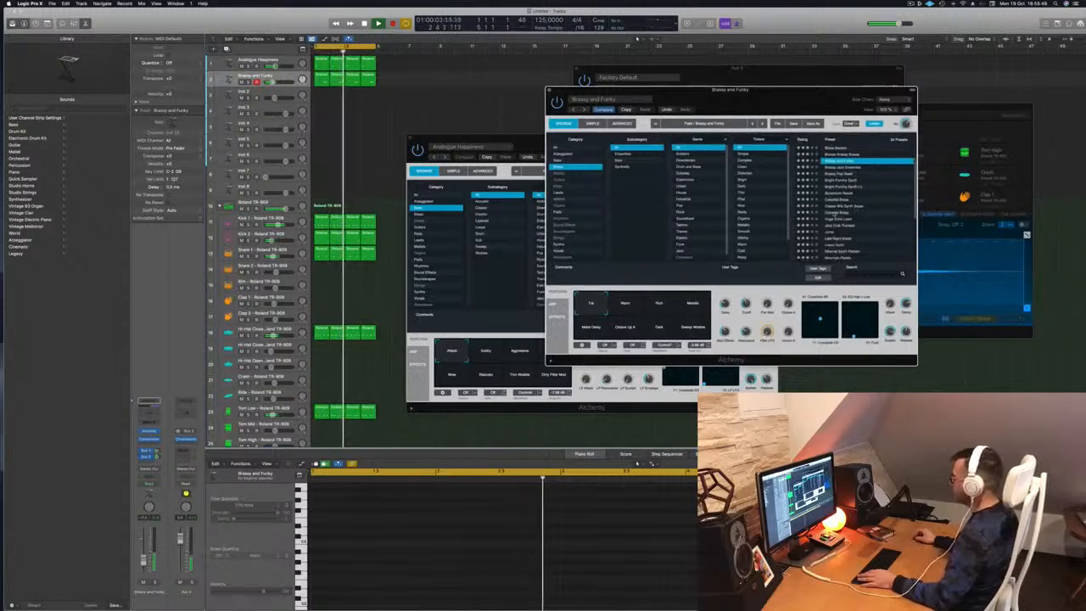
{"action": "left_click", "coordinate": [835, 214]}
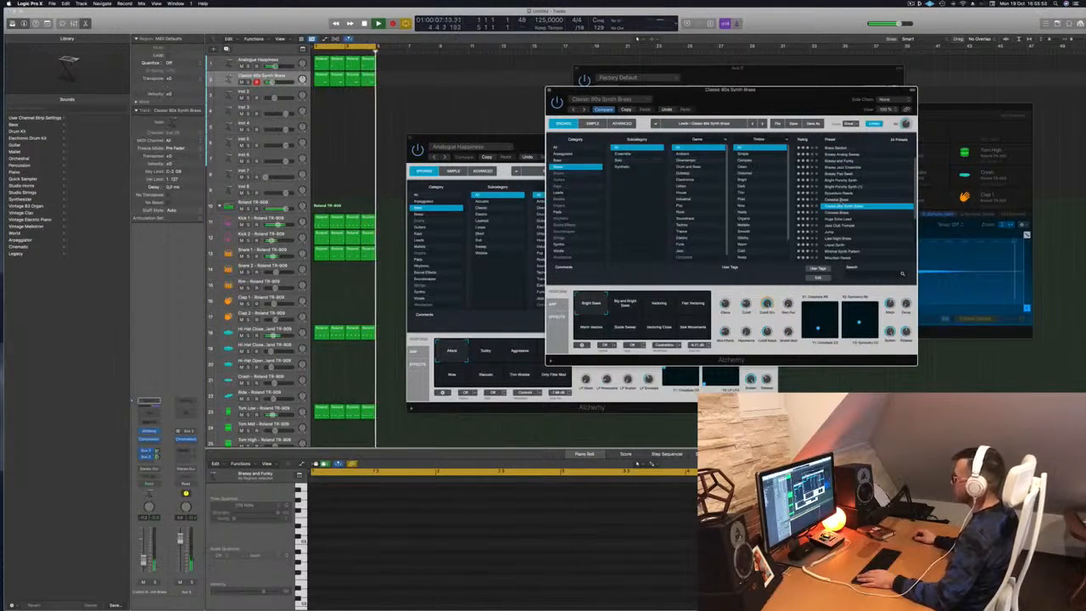
{"action": "scroll", "coordinate": [841, 203], "scroll_direction": "down", "scroll_amount": 2}
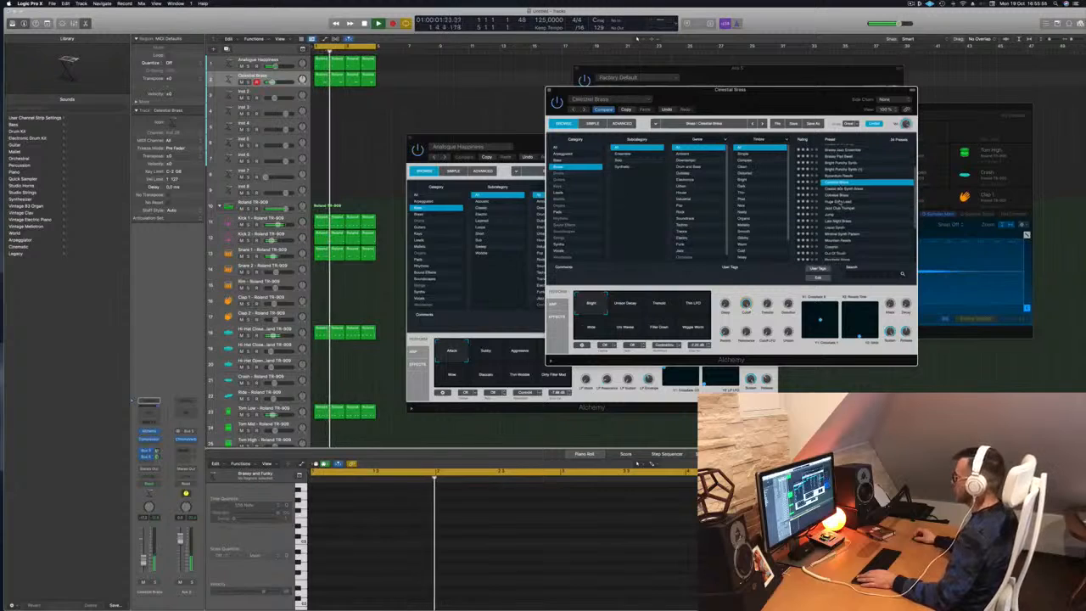
{"action": "left_click", "coordinate": [838, 221]}
{"action": "scroll", "coordinate": [838, 221], "scroll_direction": "down", "scroll_amount": 2}
{"action": "left_click", "coordinate": [838, 200]}
{"action": "scroll", "coordinate": [848, 201], "scroll_direction": "down", "scroll_amount": 2}
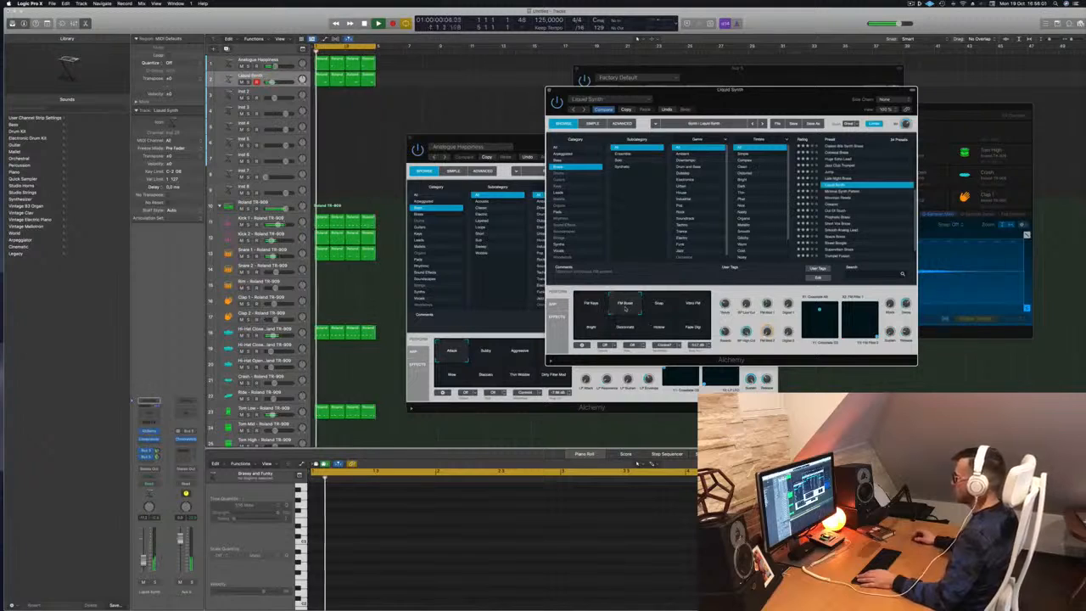
Try the Snap, Bright, Glassmorph and Hollow variations, then load the Oceanic preset.
{"action": "left_click", "coordinate": [660, 306]}
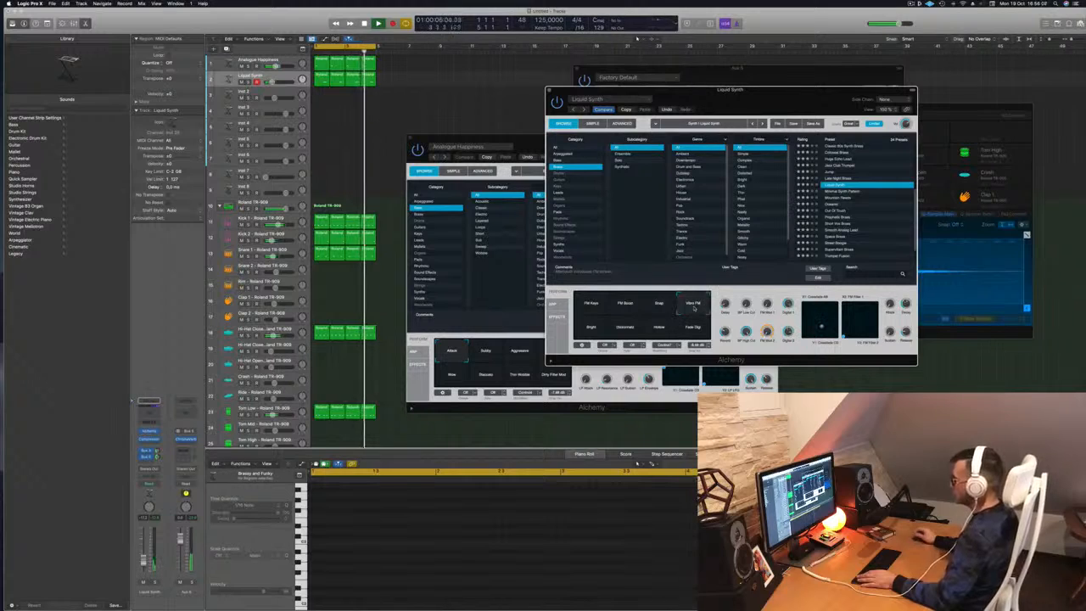
{"action": "left_click", "coordinate": [592, 329]}
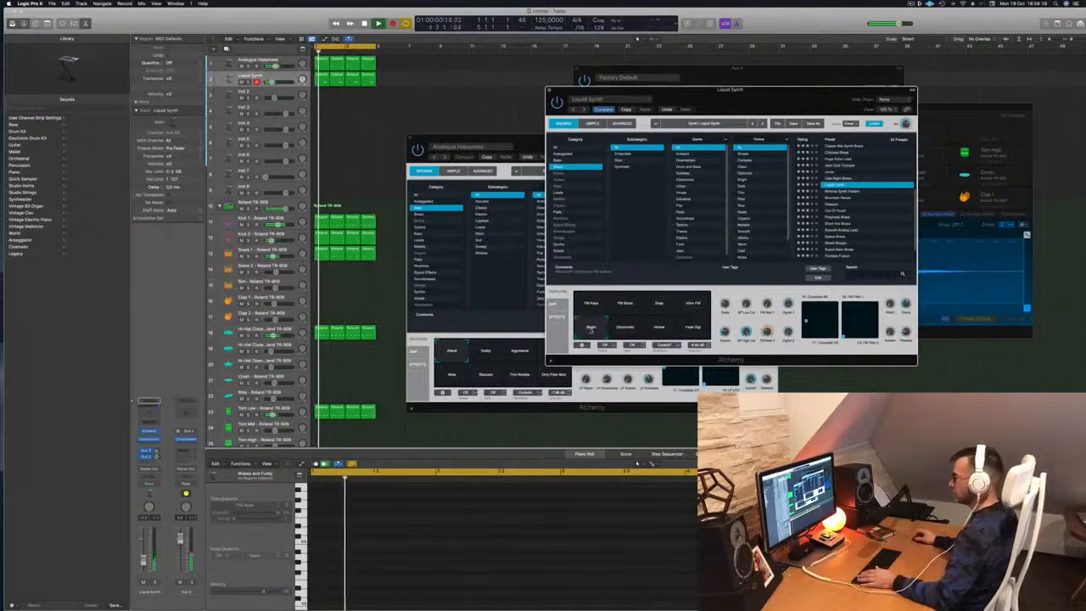
{"action": "left_click", "coordinate": [625, 330]}
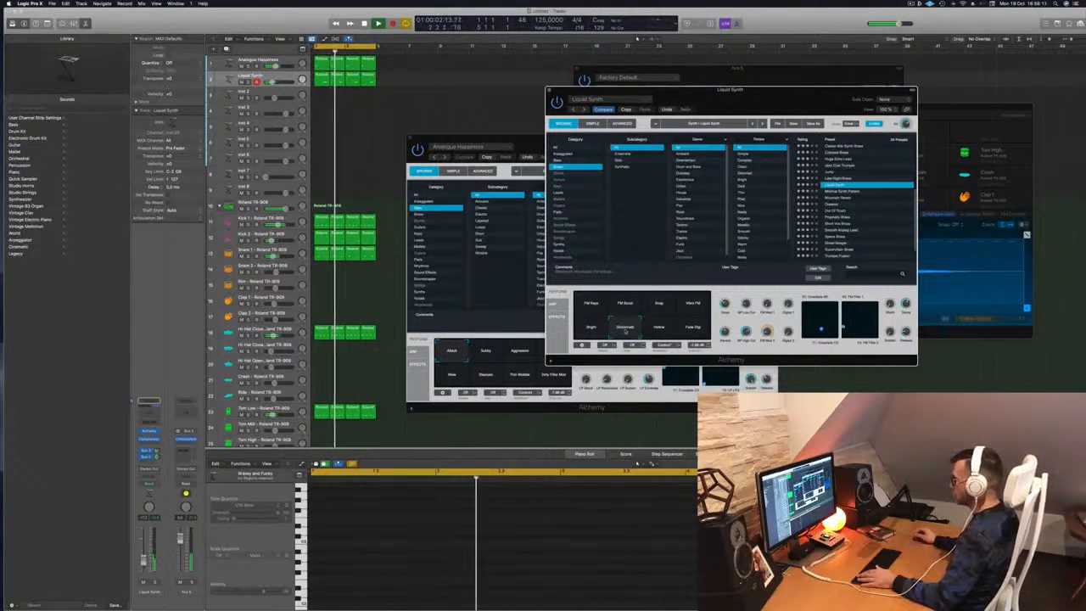
{"action": "left_click", "coordinate": [666, 331]}
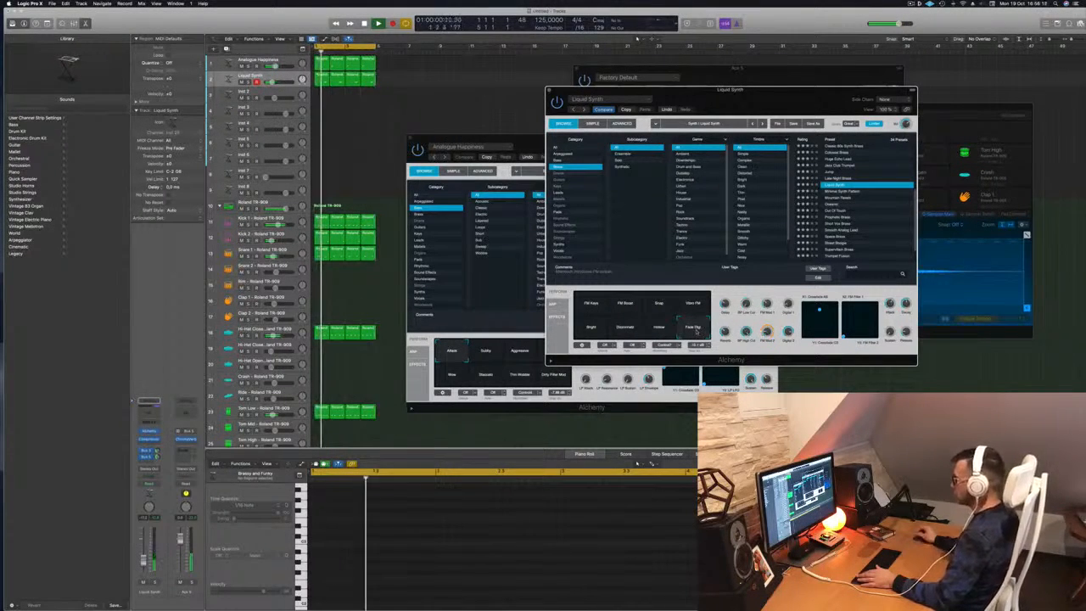
{"action": "left_click", "coordinate": [591, 330]}
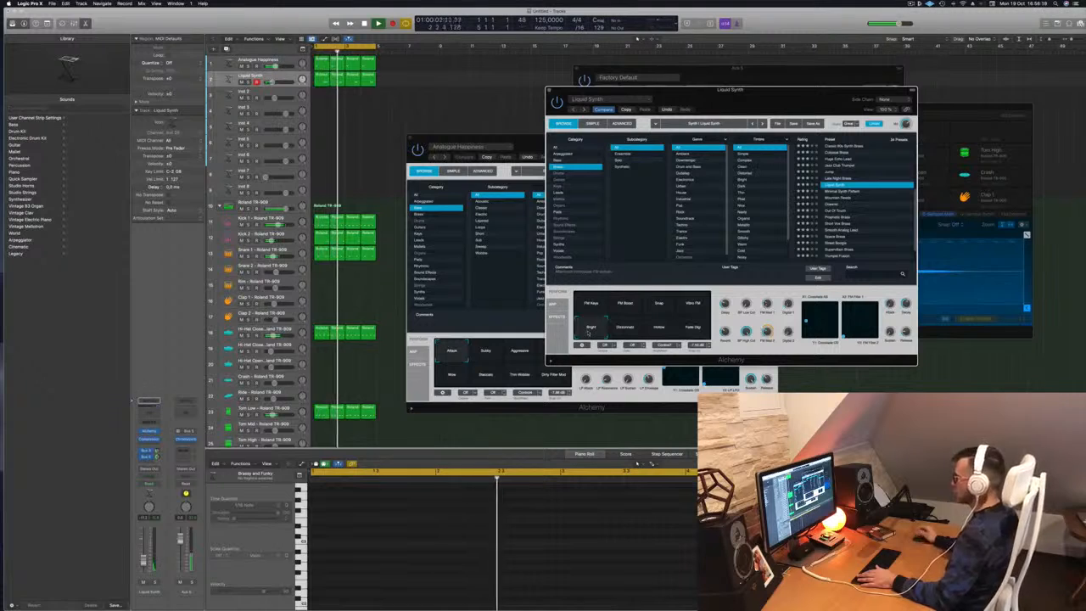
{"action": "left_click", "coordinate": [623, 331]}
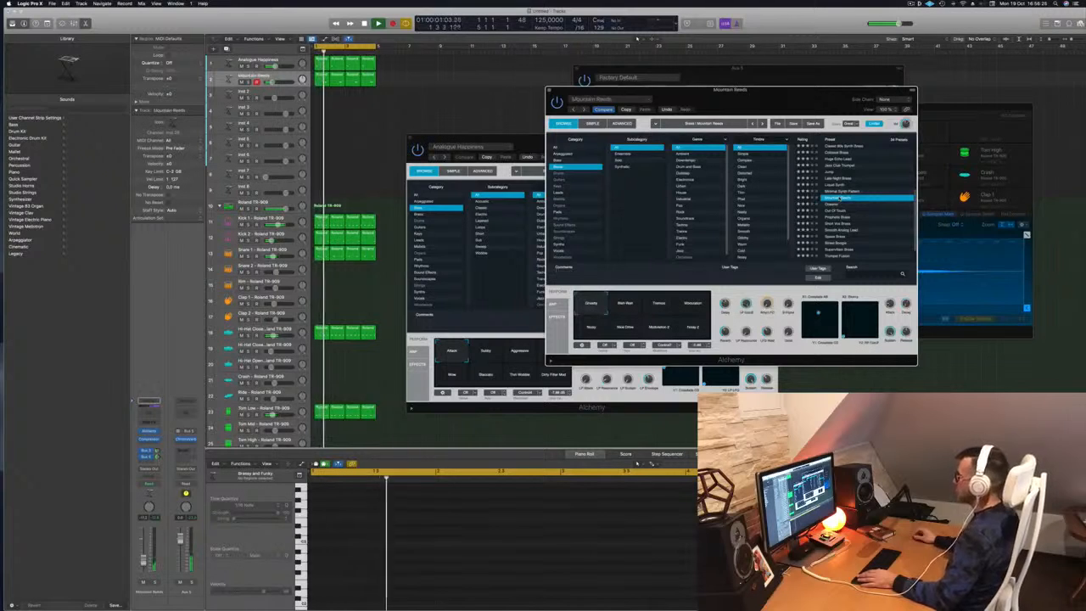
{"action": "left_click", "coordinate": [833, 205]}
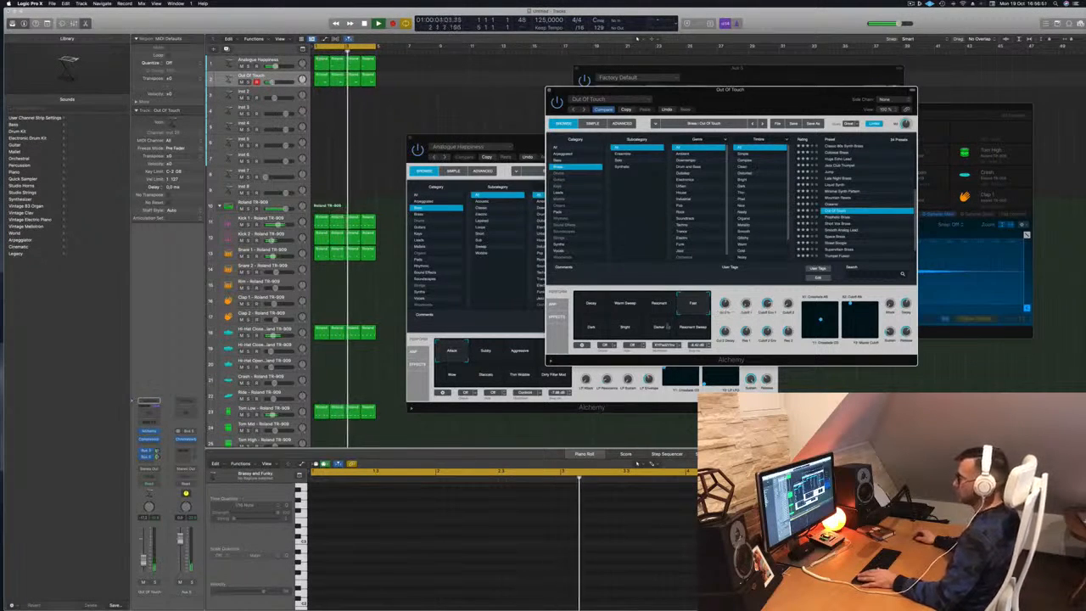
{"action": "left_click", "coordinate": [144, 560]}
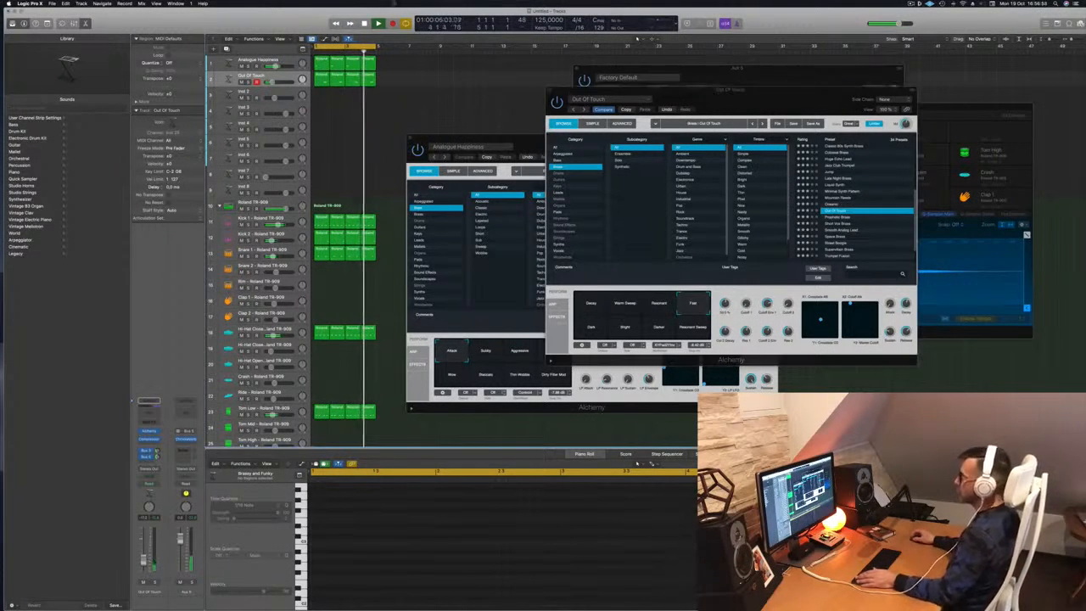
Copy the Out Of Touch regions onto track 3 and delete all but one.
{"action": "left_click", "coordinate": [548, 92]}
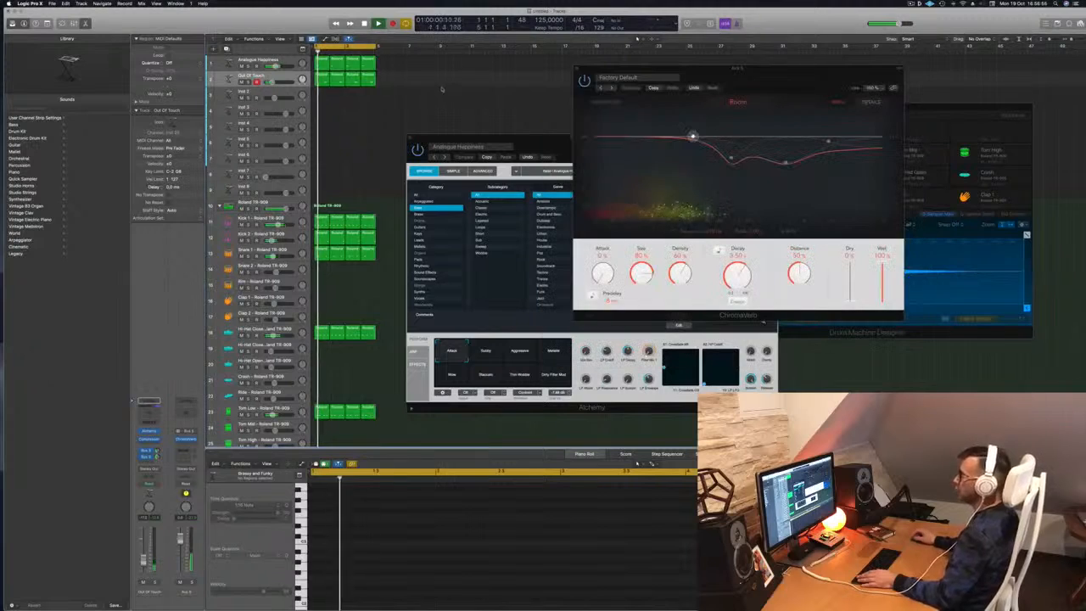
{"action": "key", "text": "space"}
{"action": "left_click", "coordinate": [321, 64]}
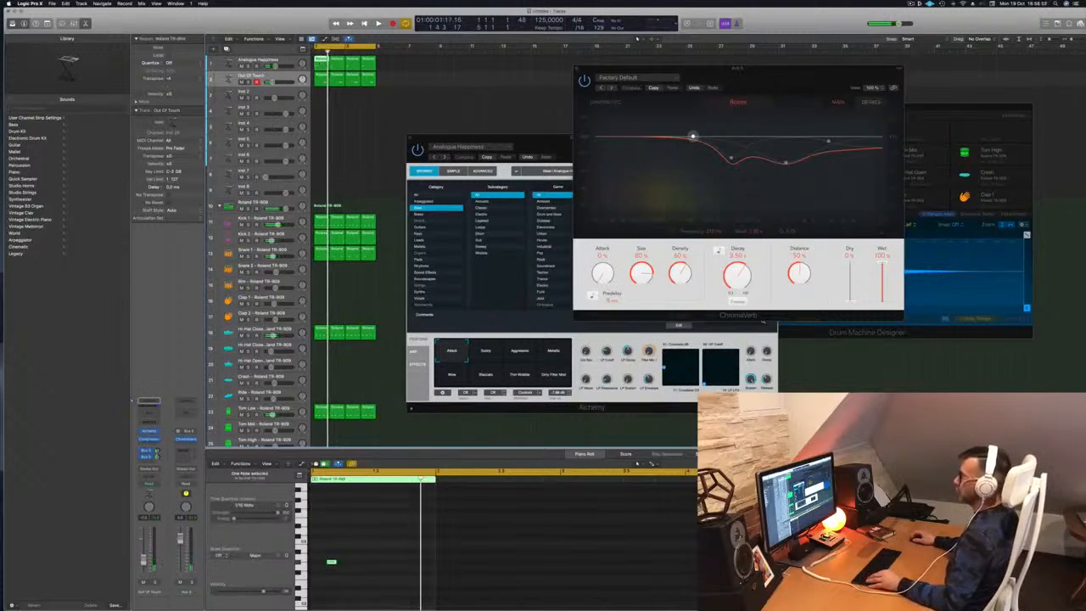
{"action": "left_click", "coordinate": [273, 75]}
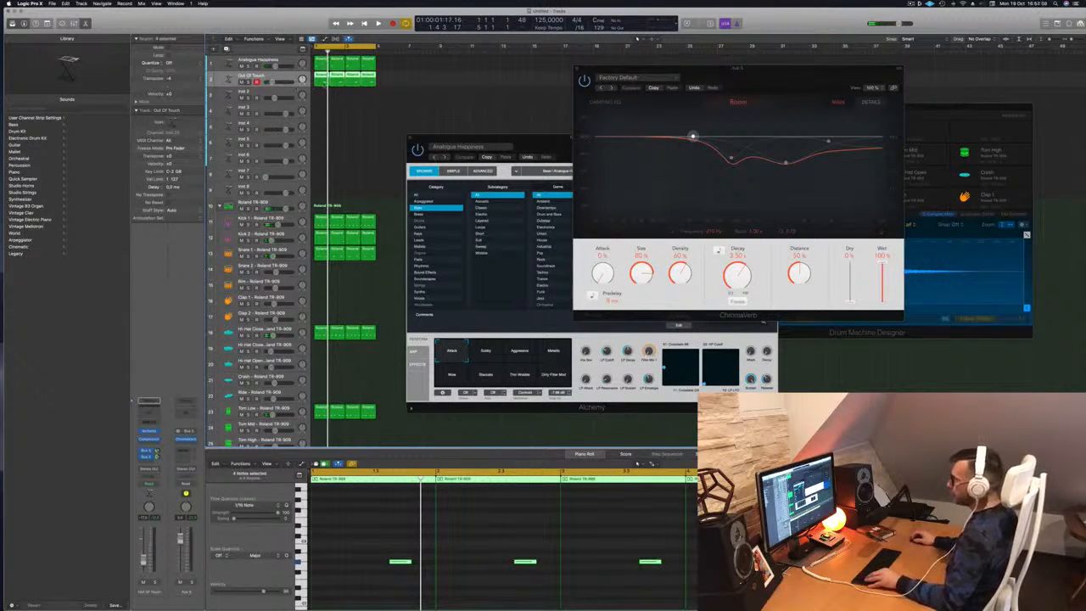
{"action": "left_click_drag", "start_coordinate": [321, 82], "coordinate": [341, 99]}
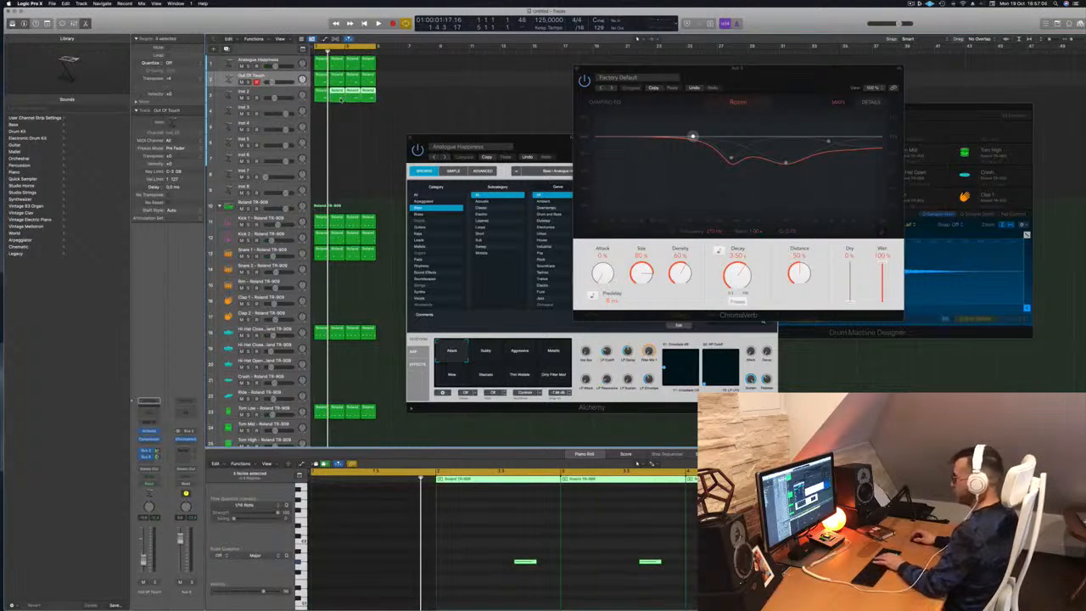
{"action": "key", "text": "Delete"}
{"action": "left_click", "coordinate": [321, 95]}
Add a second note to the region and shift both notes later in the bar.
{"action": "left_click_drag", "start_coordinate": [346, 533], "coordinate": [424, 580]}
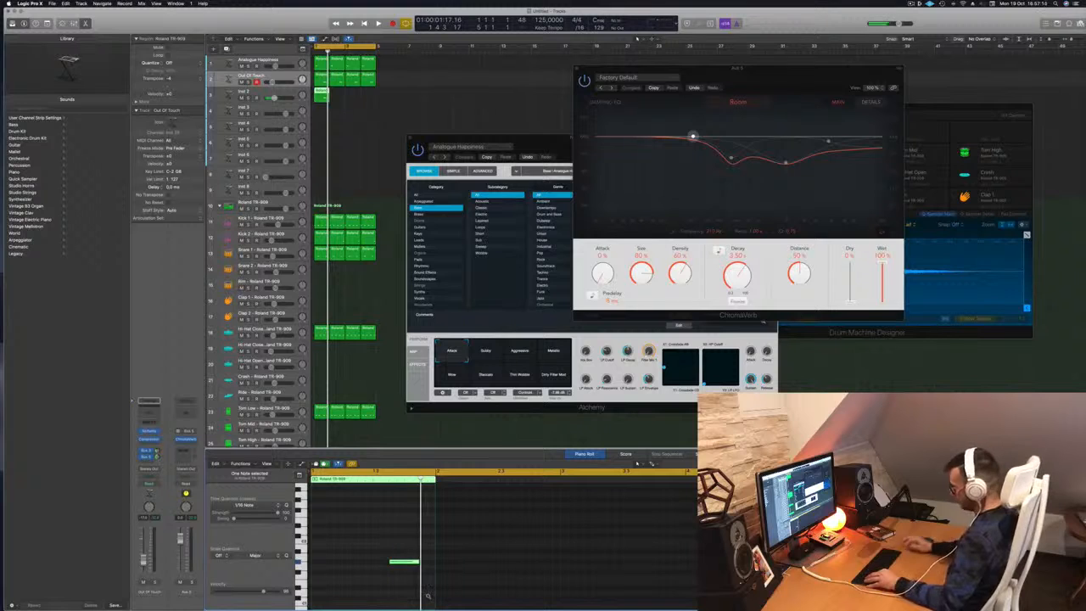
{"action": "left_click", "coordinate": [391, 537]}
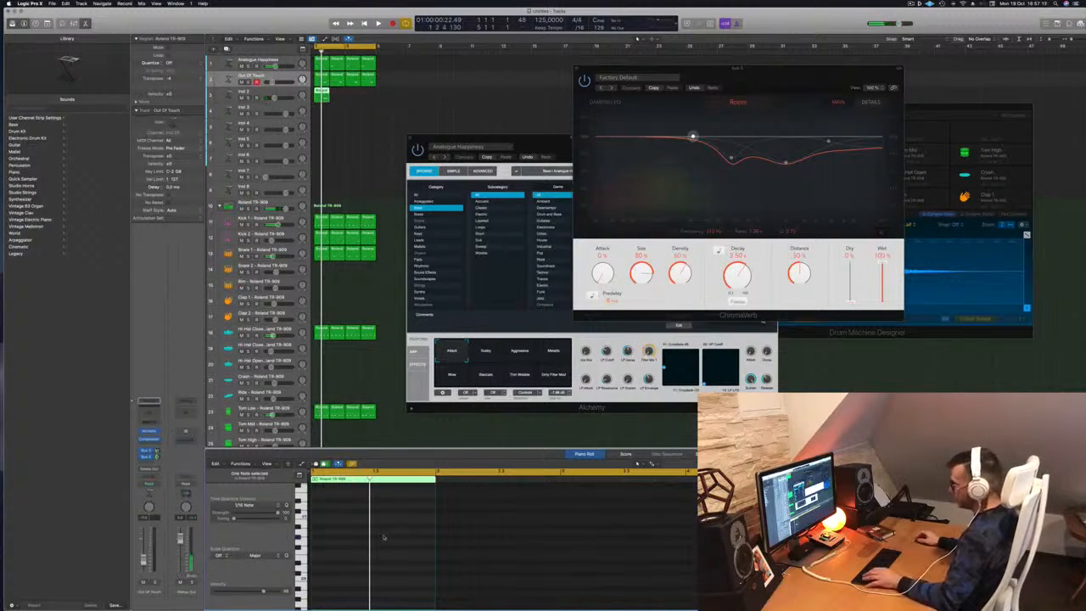
{"action": "scroll", "coordinate": [386, 539], "scroll_direction": "up", "scroll_amount": 1}
{"action": "mouse_move", "coordinate": [400, 574]}
{"action": "left_mouse_down"}
{"action": "mouse_move", "coordinate": [326, 577]}
{"action": "mouse_move", "coordinate": [402, 579]}
{"action": "left_mouse_up"}
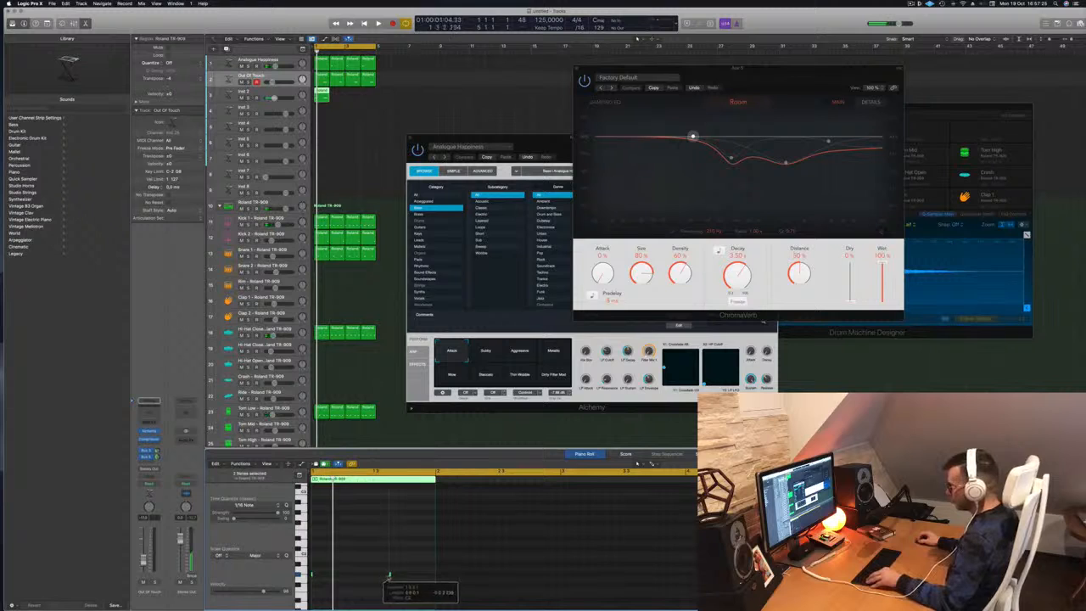
{"action": "scroll", "coordinate": [330, 574], "scroll_direction": "up", "scroll_amount": 5}
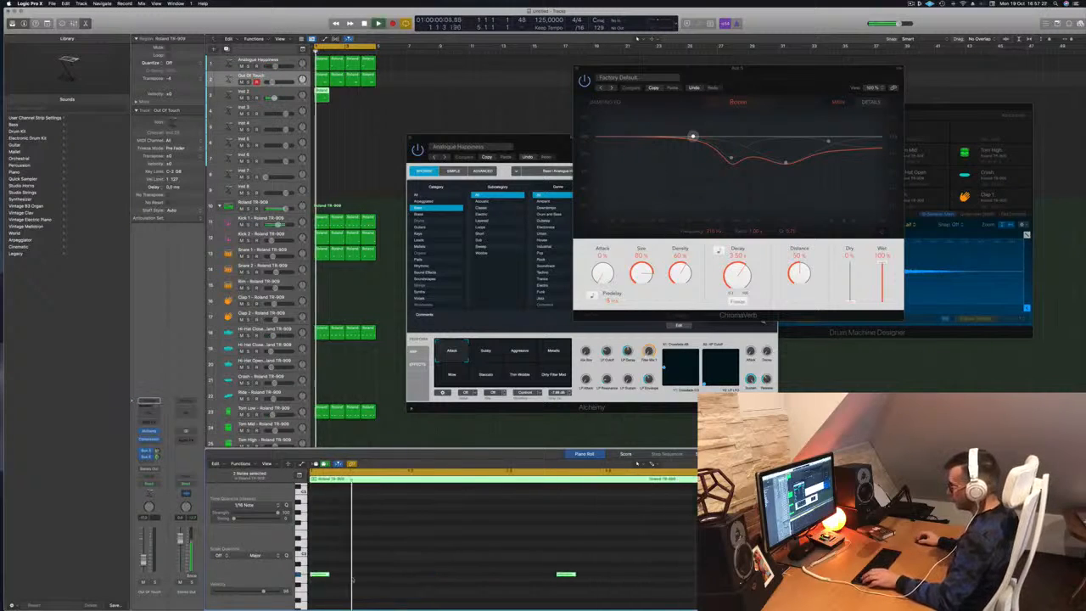
{"action": "left_click_drag", "start_coordinate": [336, 578], "coordinate": [410, 576]}
Repeat the reworked region across the following bars of the loop.
{"action": "scroll", "coordinate": [395, 577], "scroll_direction": "down", "scroll_amount": 2}
{"action": "scroll", "coordinate": [416, 584], "scroll_direction": "down", "scroll_amount": 1}
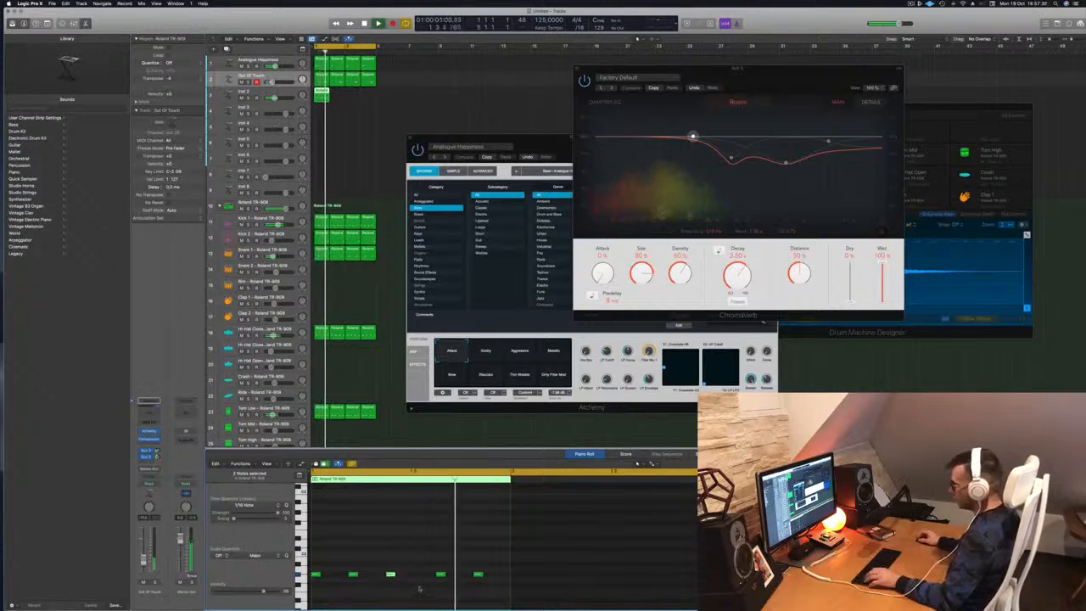
{"action": "scroll", "coordinate": [427, 566], "scroll_direction": "down", "scroll_amount": 1}
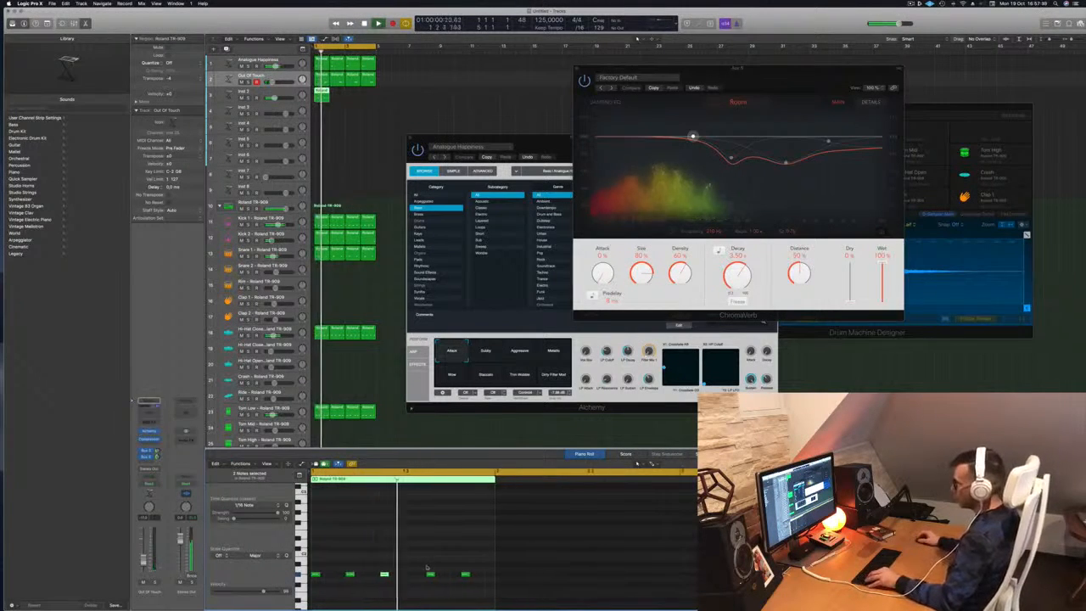
{"action": "key", "text": "space"}
{"action": "key", "text": "space"}
{"action": "key", "text": "space"}
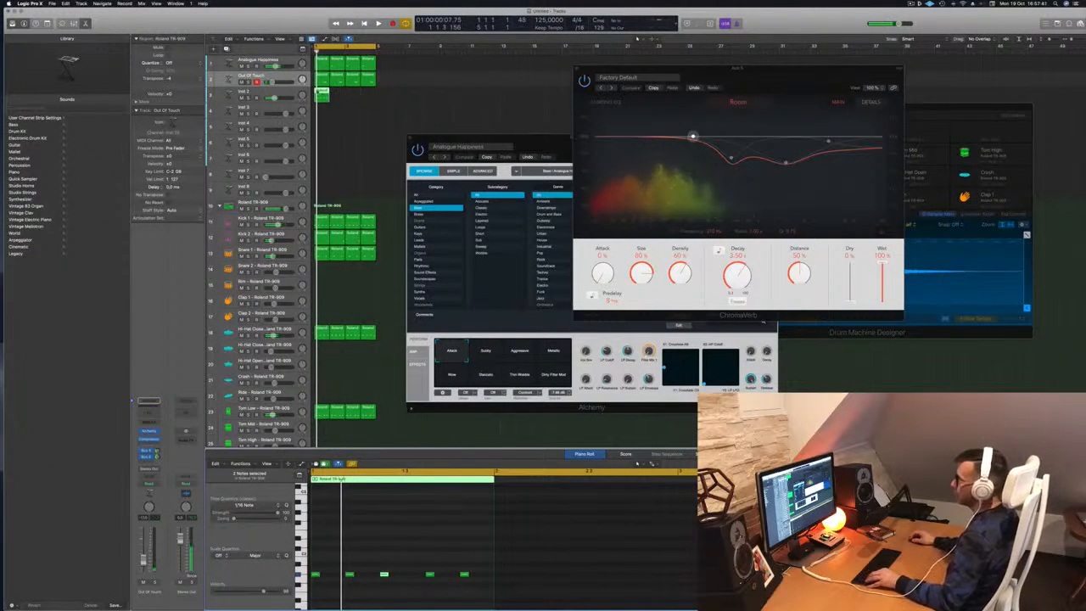
{"action": "left_click_drag", "start_coordinate": [329, 92], "coordinate": [349, 99]}
{"action": "key", "text": "space"}
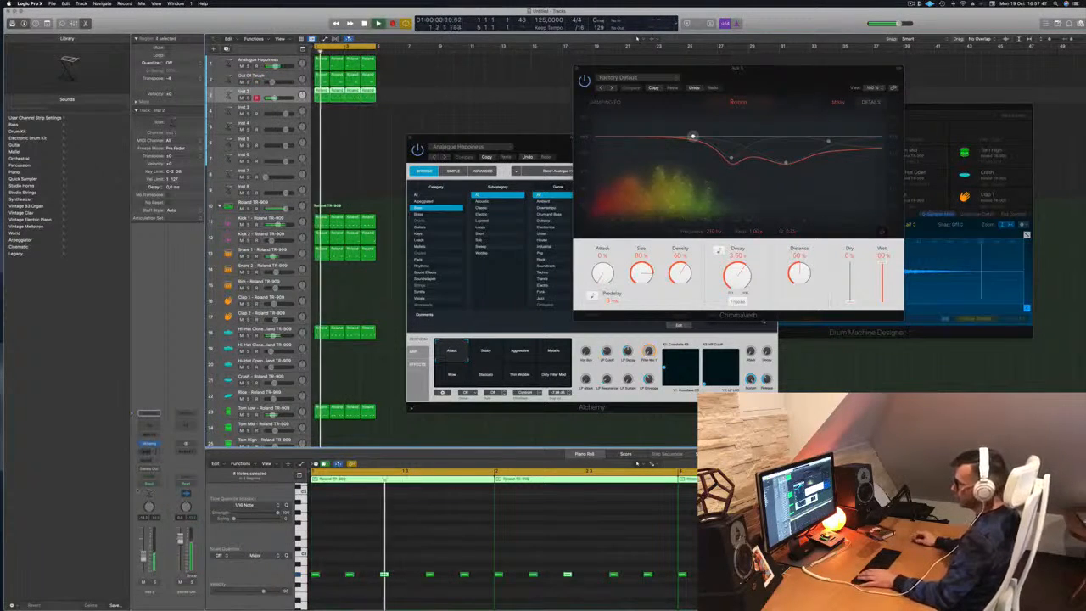
Open Inst 2's Alchemy synth, nudge one bass note slightly later, and play it back.
{"action": "left_click", "coordinate": [149, 444]}
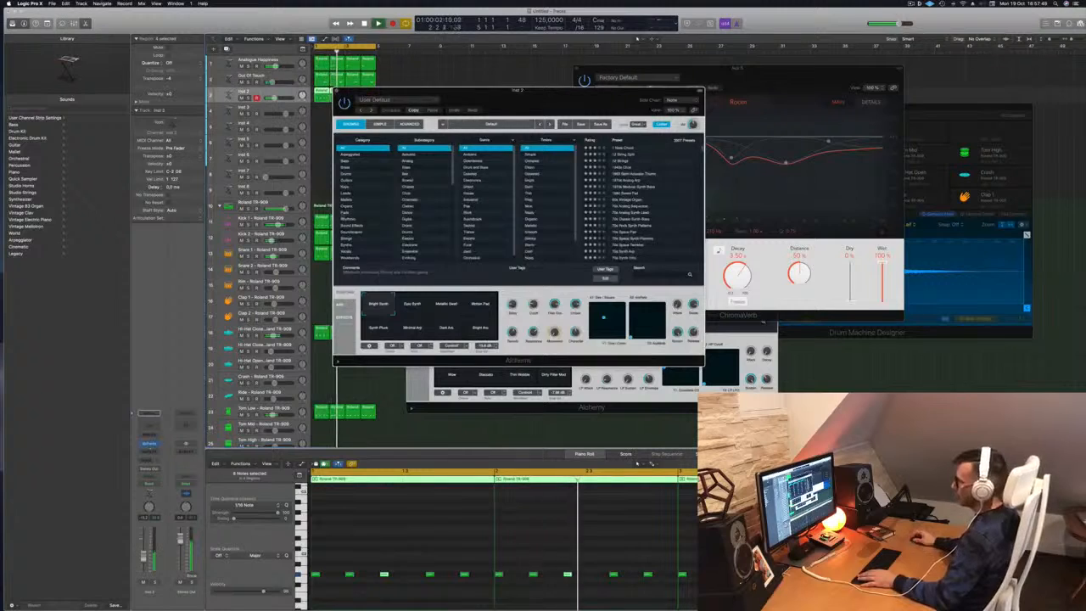
{"action": "left_click_drag", "start_coordinate": [500, 98], "coordinate": [725, 122]}
{"action": "left_click", "coordinate": [416, 596]}
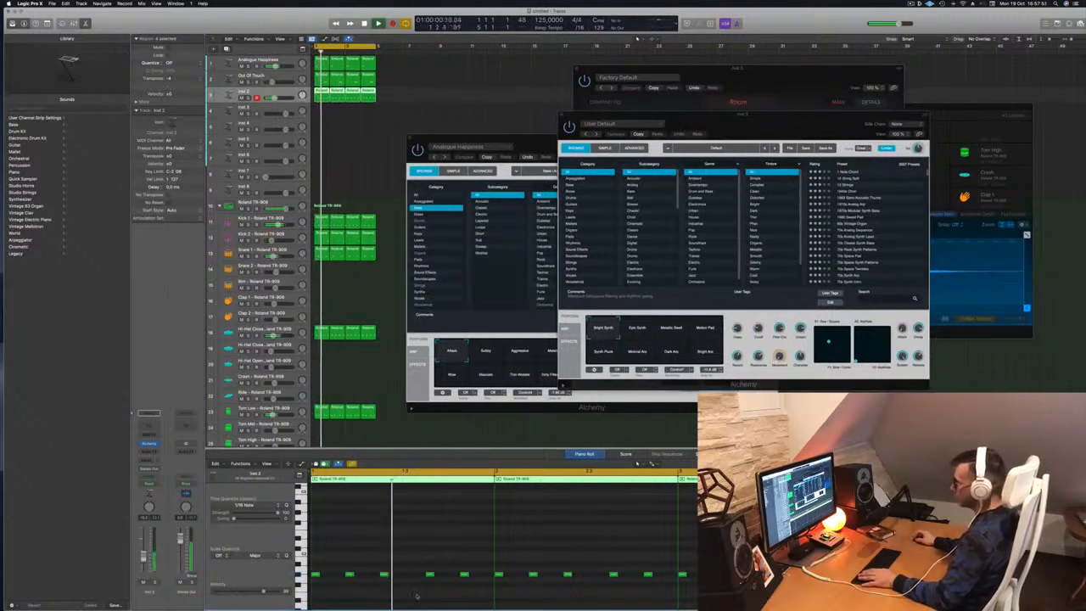
{"action": "left_click_drag", "start_coordinate": [384, 575], "coordinate": [405, 575]}
{"action": "key", "text": "space"}
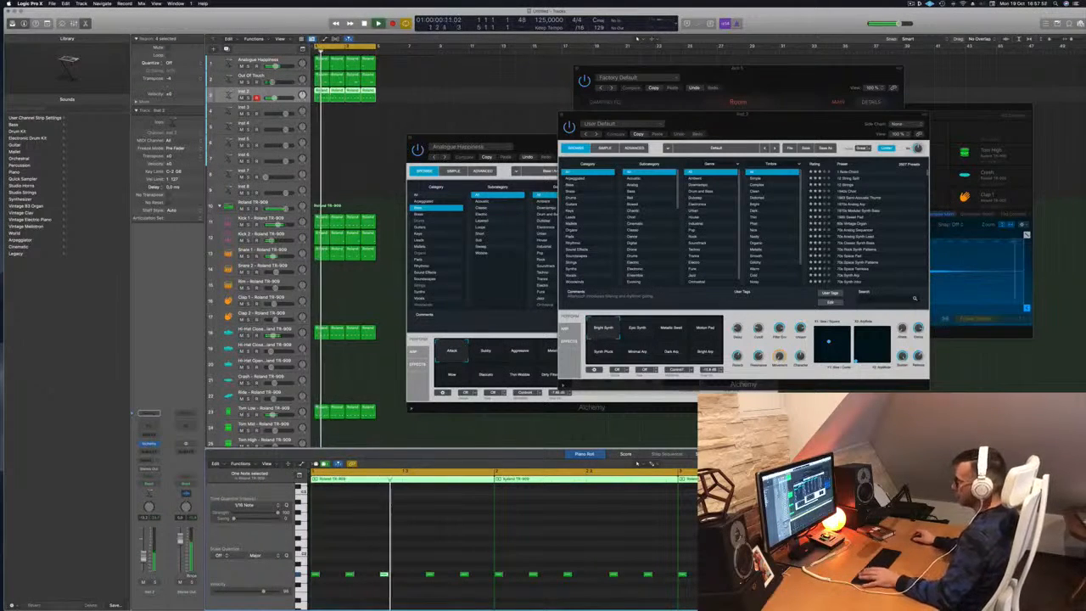
{"action": "key", "text": "space"}
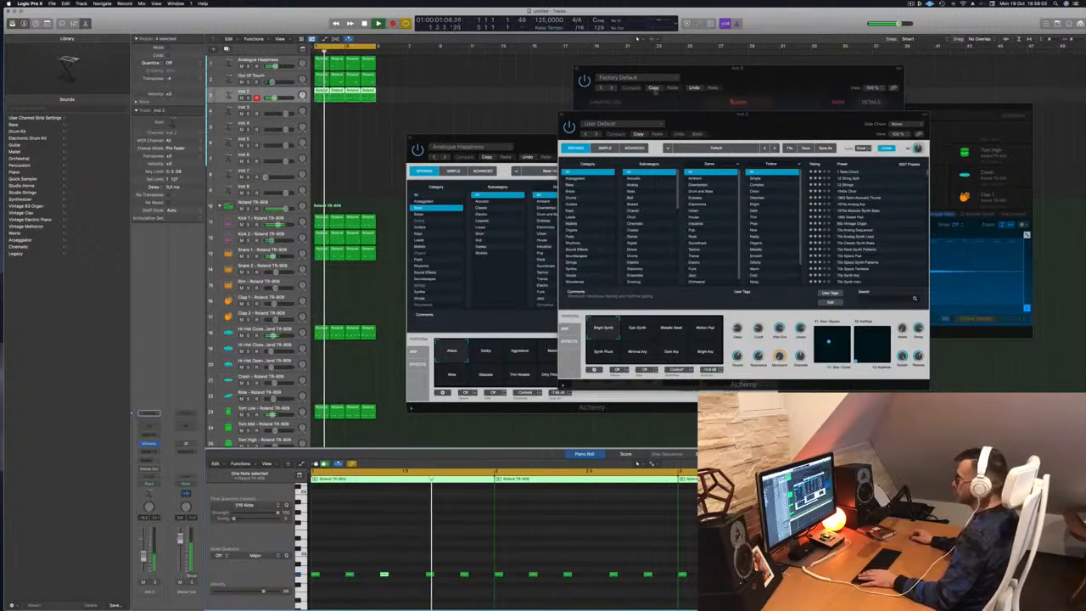
Filter Alchemy's browser to Bass presets and load 70s Classic Synth Bass.
{"action": "left_click_drag", "start_coordinate": [637, 128], "coordinate": [483, 120]}
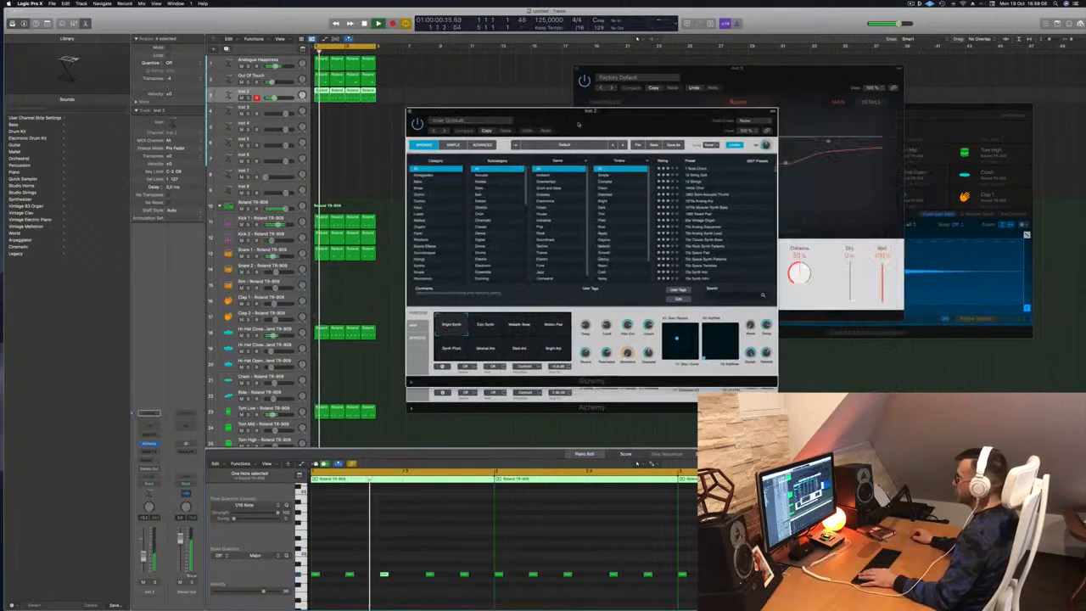
{"action": "left_click", "coordinate": [422, 180]}
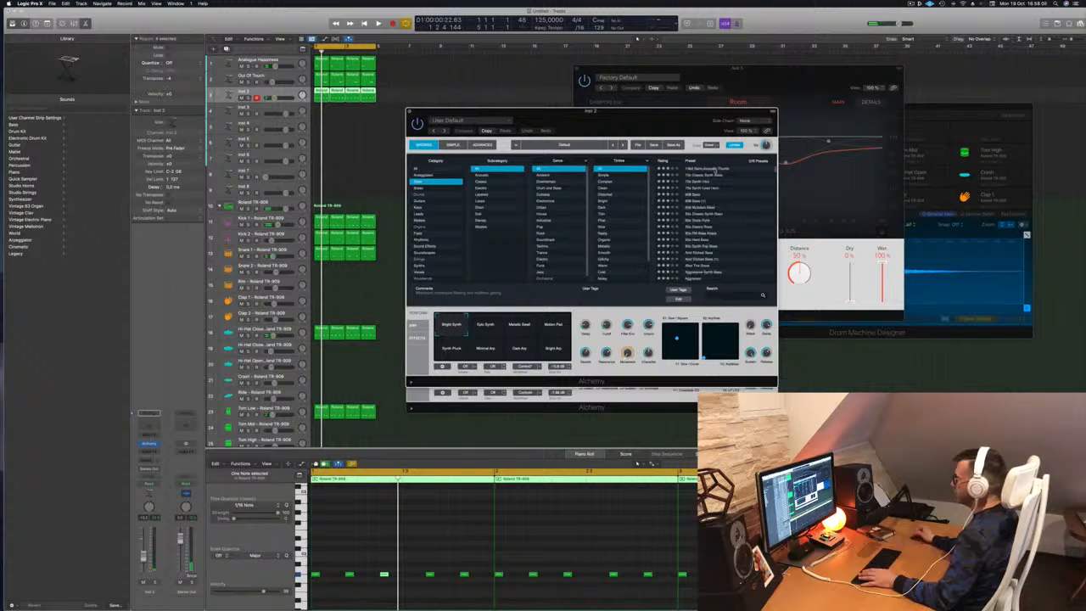
{"action": "left_click", "coordinate": [716, 168]}
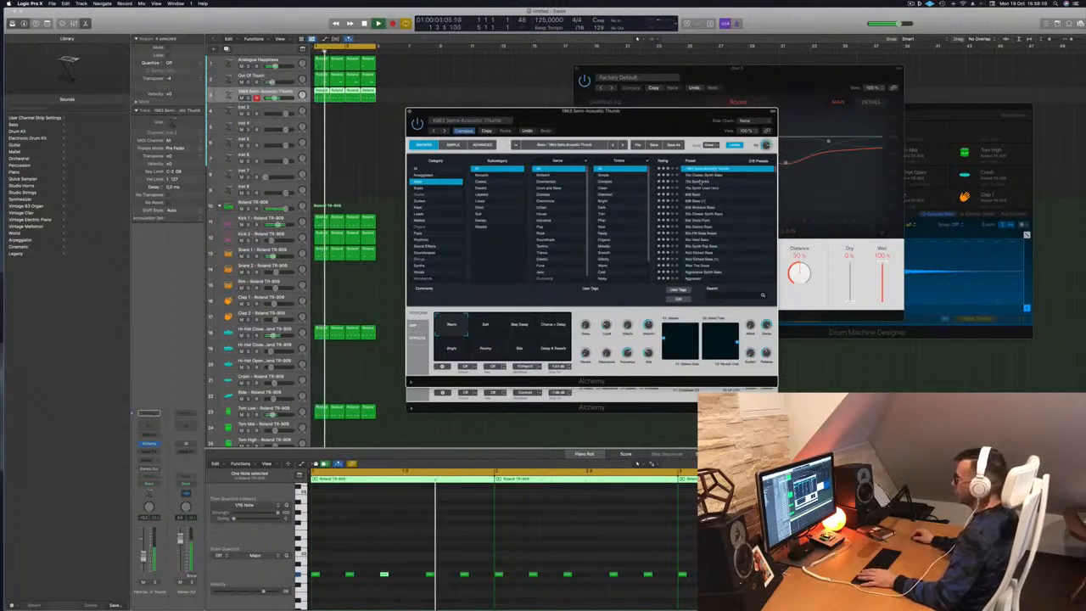
{"action": "left_click", "coordinate": [702, 177]}
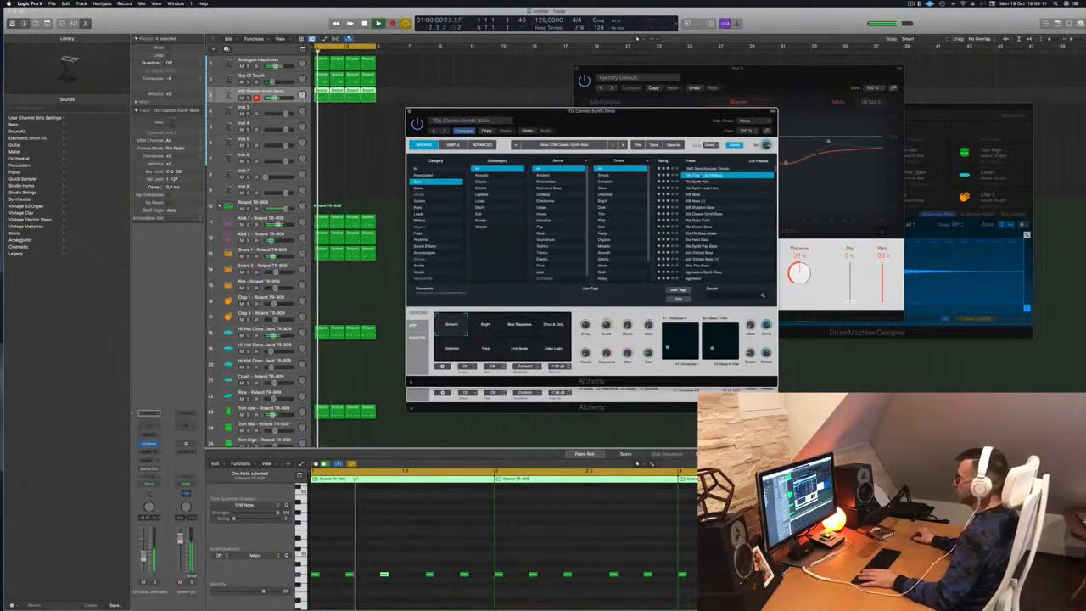
Select all bass notes and transpose them up an octave, then back down.
{"action": "left_click_drag", "start_coordinate": [680, 121], "coordinate": [707, 111]}
{"action": "left_click", "coordinate": [435, 547]}
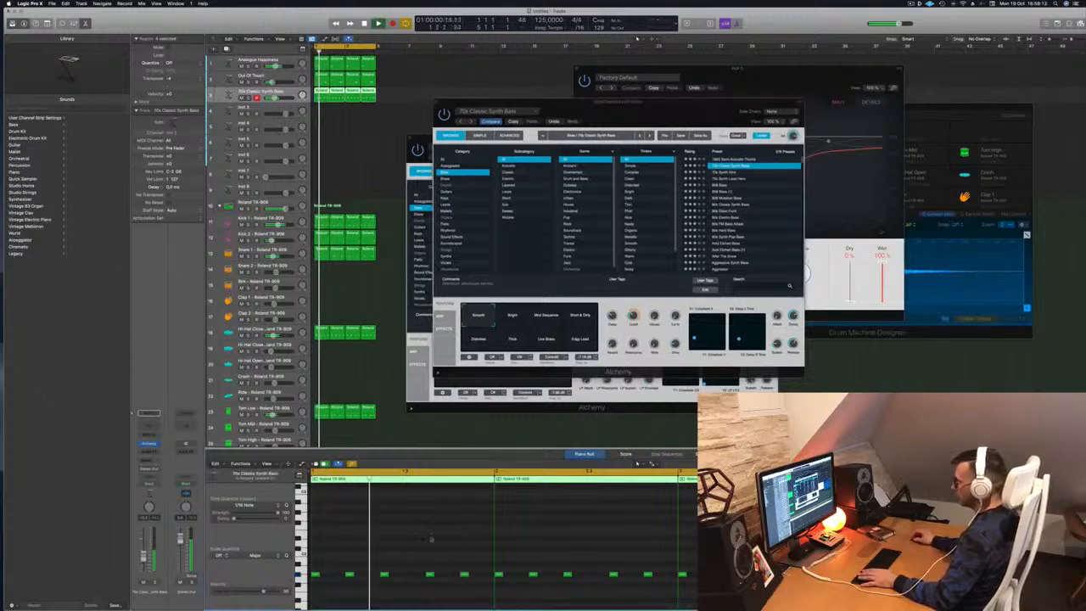
{"action": "key", "text": "super+a"}
{"action": "key", "text": "alt+shift+Up"}
{"action": "key", "text": "alt+shift+Down"}
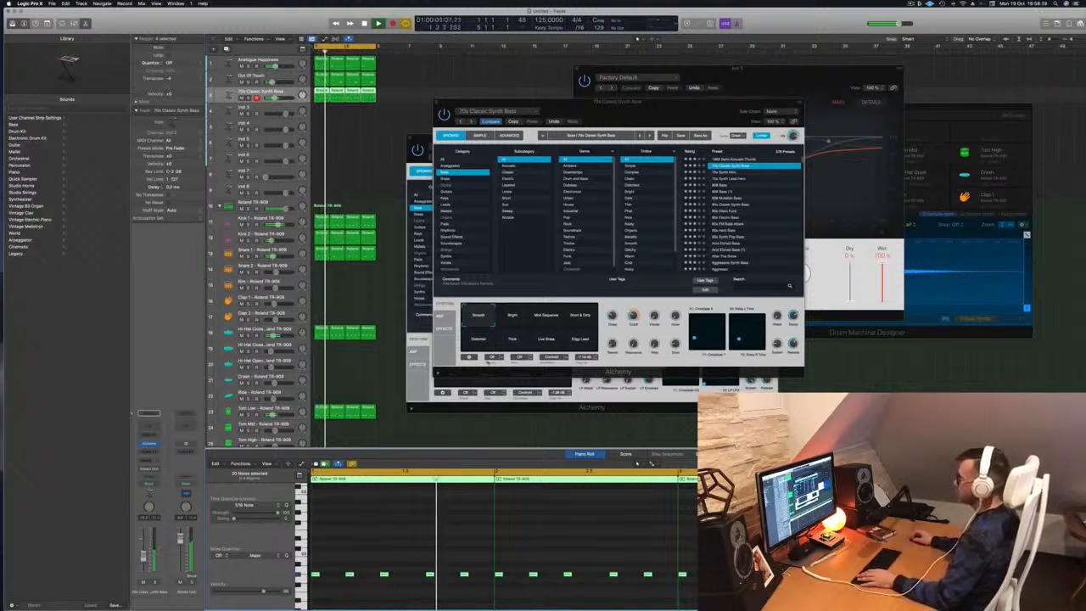
Try the Short & Dirty, Distorted and Thick variations, then audition presets through 808 Bass to 80s Classic Synth Bass.
{"action": "left_click_drag", "start_coordinate": [497, 316], "coordinate": [582, 327]}
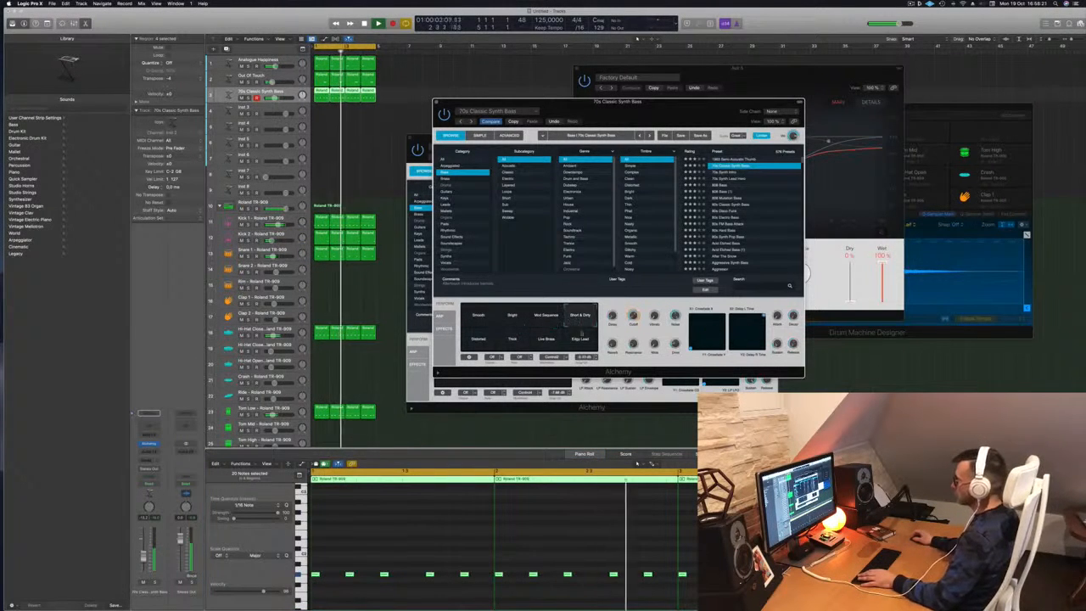
{"action": "left_click_drag", "start_coordinate": [485, 340], "coordinate": [582, 347]}
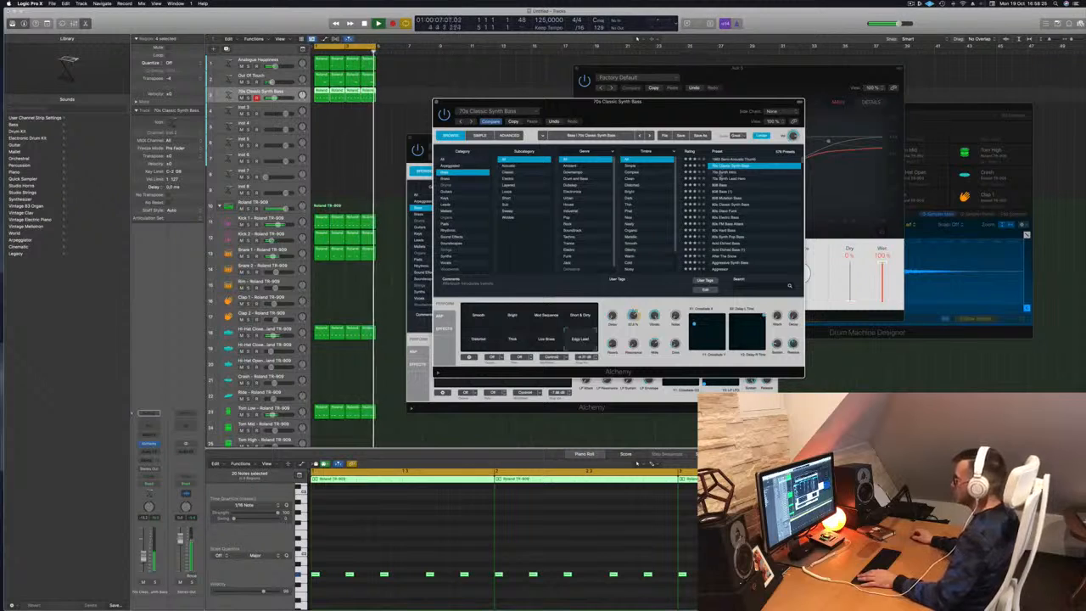
{"action": "left_click", "coordinate": [719, 172]}
{"action": "left_click", "coordinate": [725, 179]}
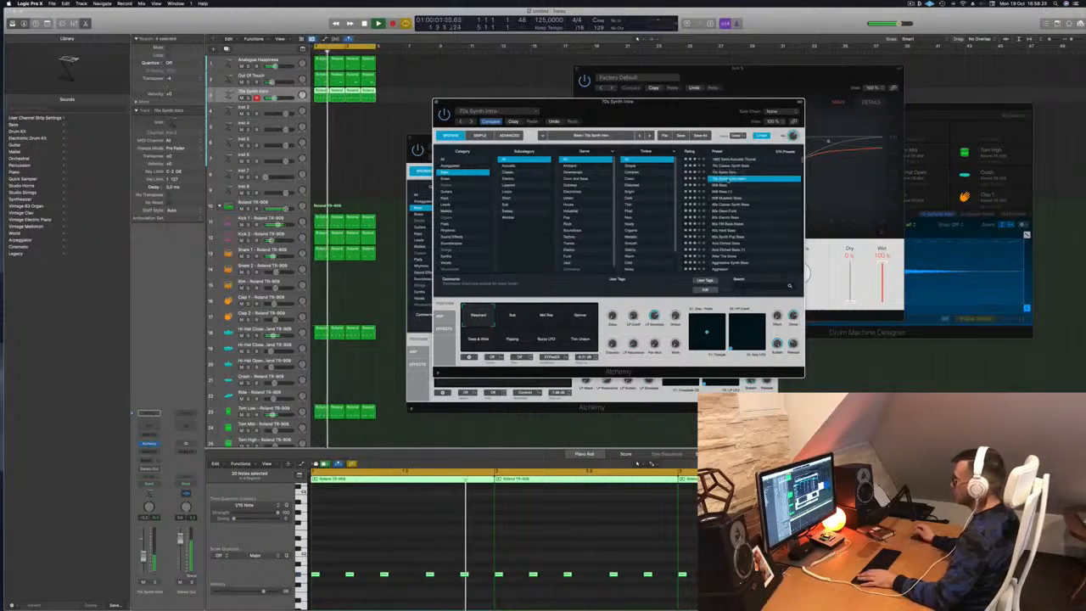
{"action": "left_click", "coordinate": [721, 185]}
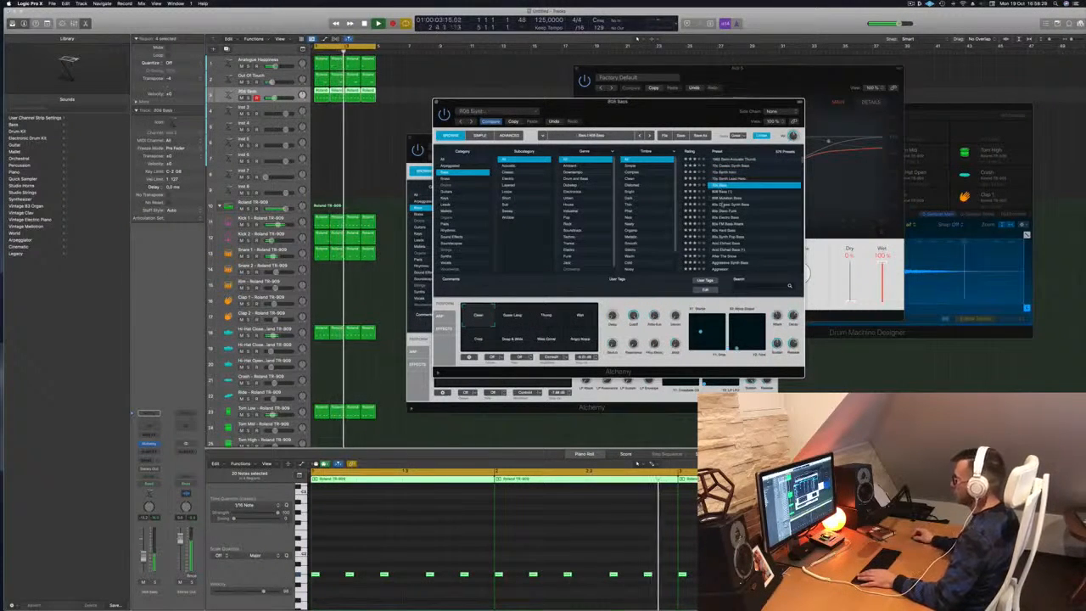
{"action": "left_click", "coordinate": [723, 200]}
{"action": "left_click", "coordinate": [728, 205]}
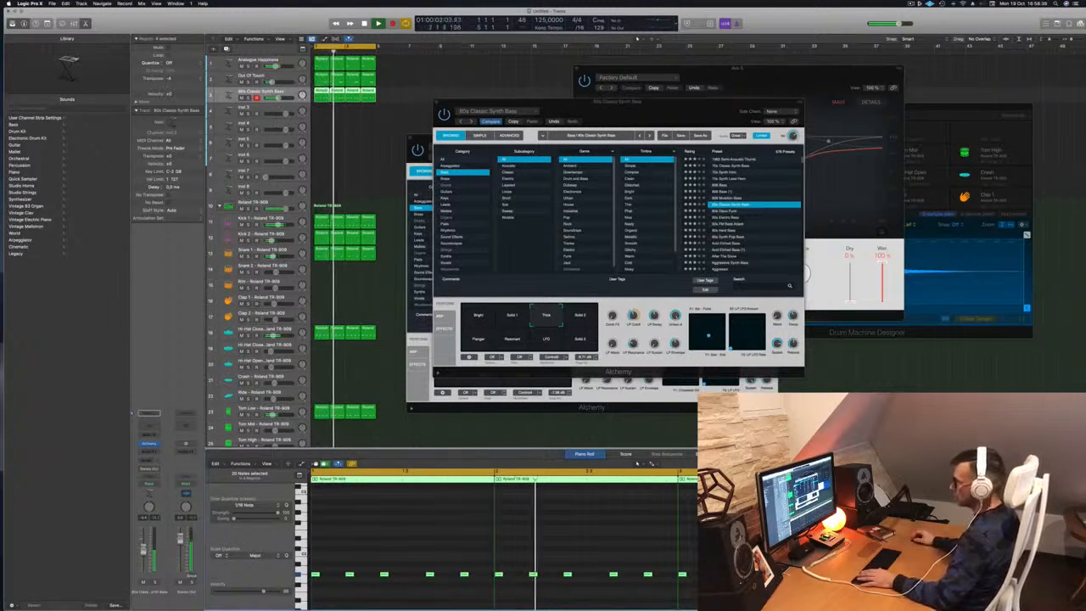
Tweak a sound control and audition Solid 2, Flanger, Resonant, LFO and Solid 3 variations.
{"action": "left_click_drag", "start_coordinate": [633, 317], "coordinate": [633, 328]}
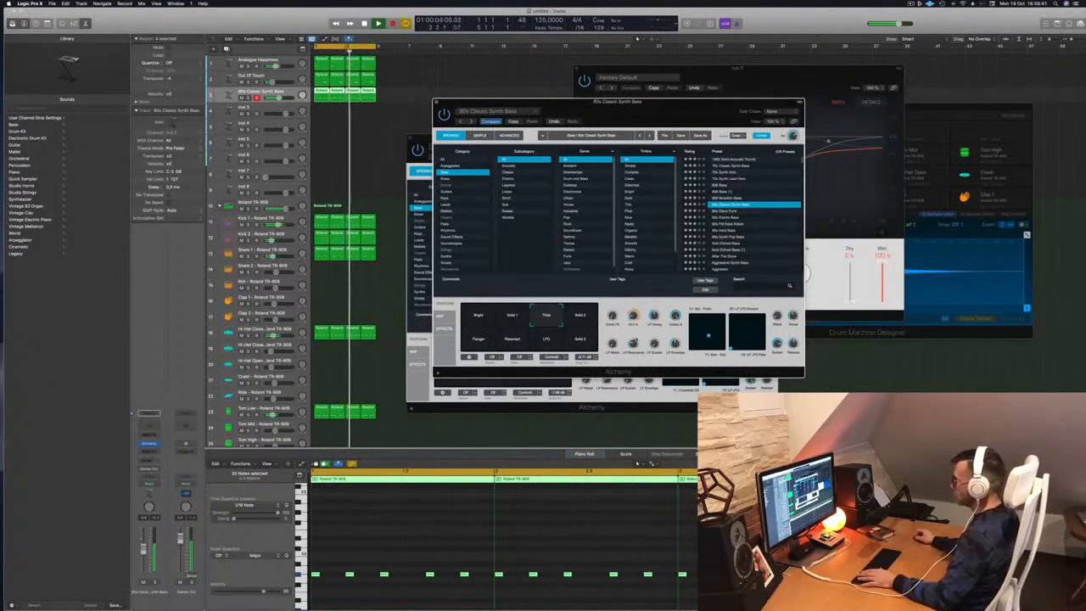
{"action": "left_click", "coordinate": [580, 316]}
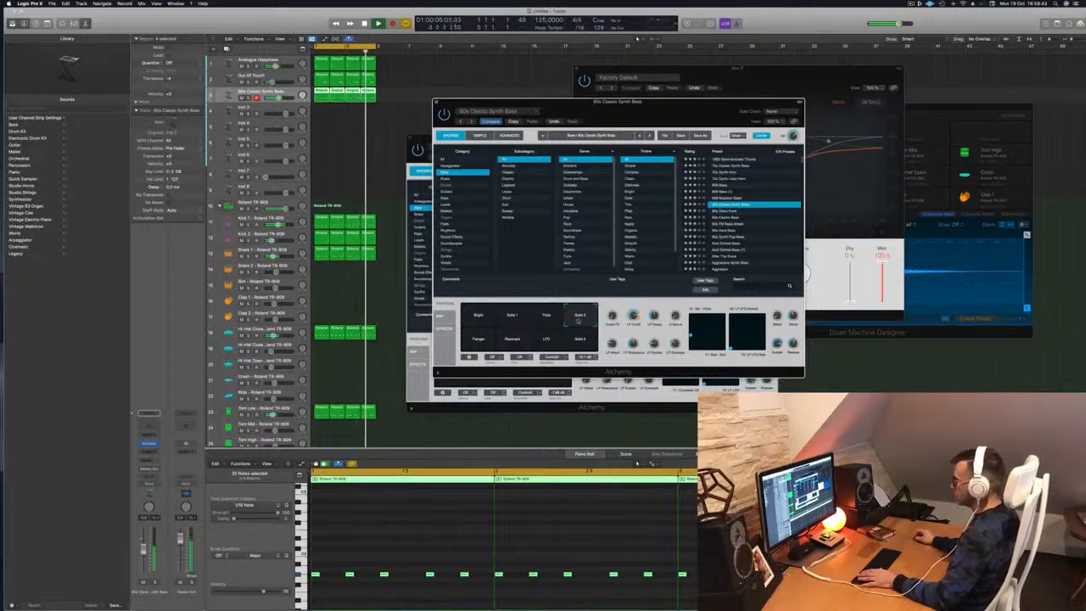
{"action": "left_click", "coordinate": [477, 341]}
{"action": "left_click", "coordinate": [513, 341]}
{"action": "left_click", "coordinate": [546, 342]}
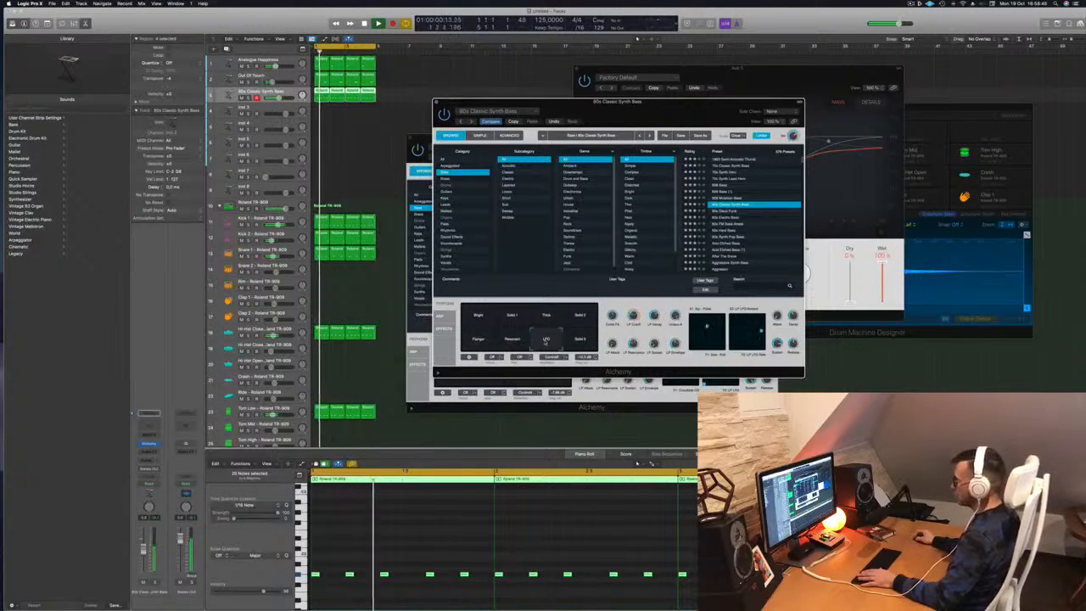
{"action": "left_click", "coordinate": [579, 340]}
Audition 80s Disco Funk, FM Bass Attack and Hard Bass, settling on 80s Synth Pop Bass with Dark Snappy.
{"action": "left_click", "coordinate": [730, 211]}
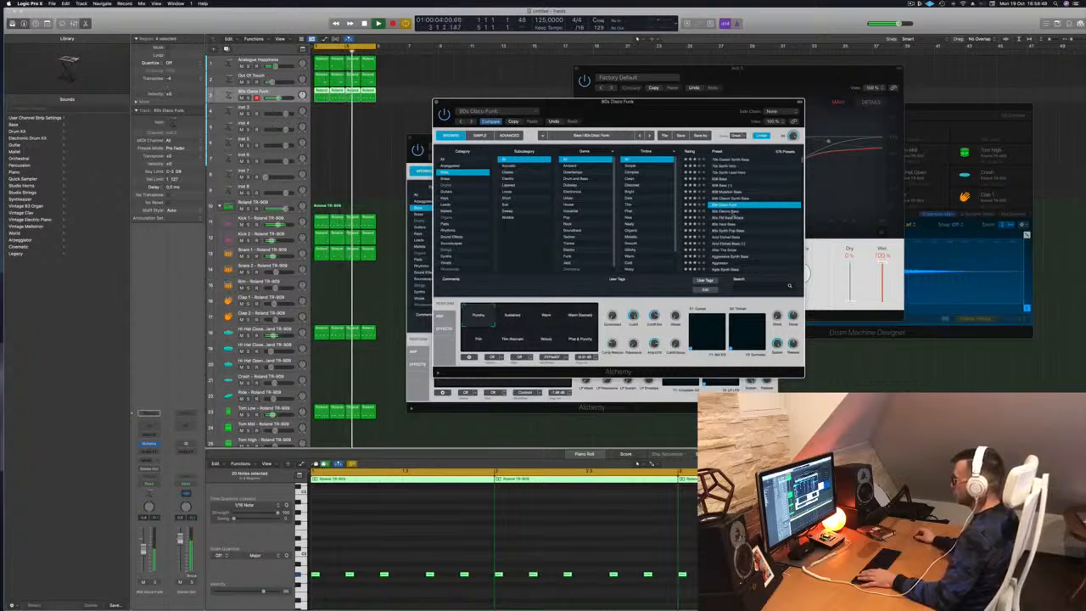
{"action": "left_click", "coordinate": [732, 212]}
{"action": "left_click", "coordinate": [732, 218]}
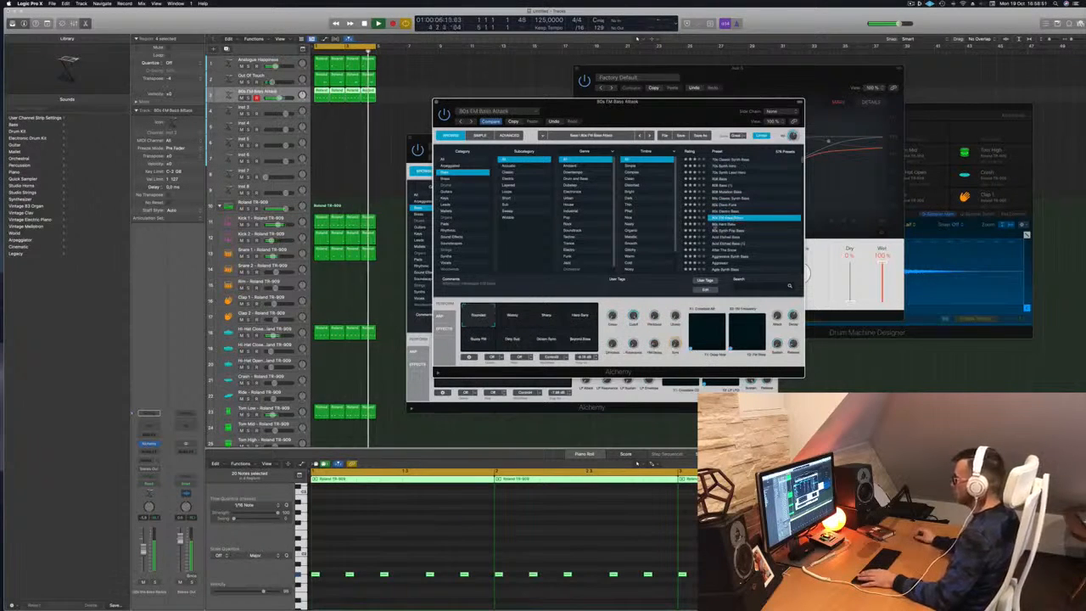
{"action": "left_click", "coordinate": [721, 224]}
{"action": "left_click", "coordinate": [736, 232]}
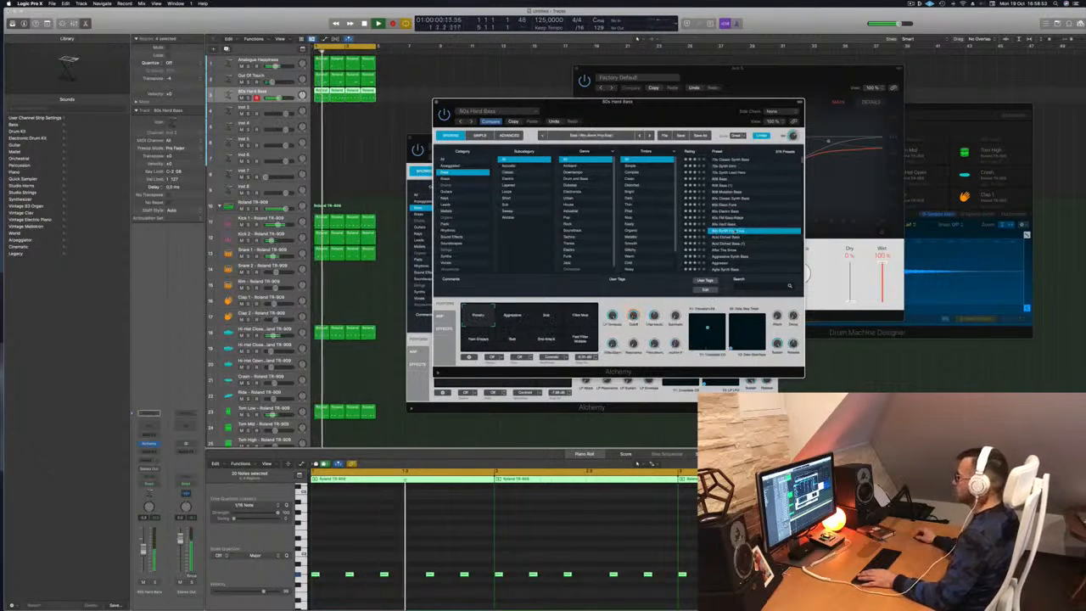
{"action": "key", "text": "space"}
{"action": "key", "text": "space"}
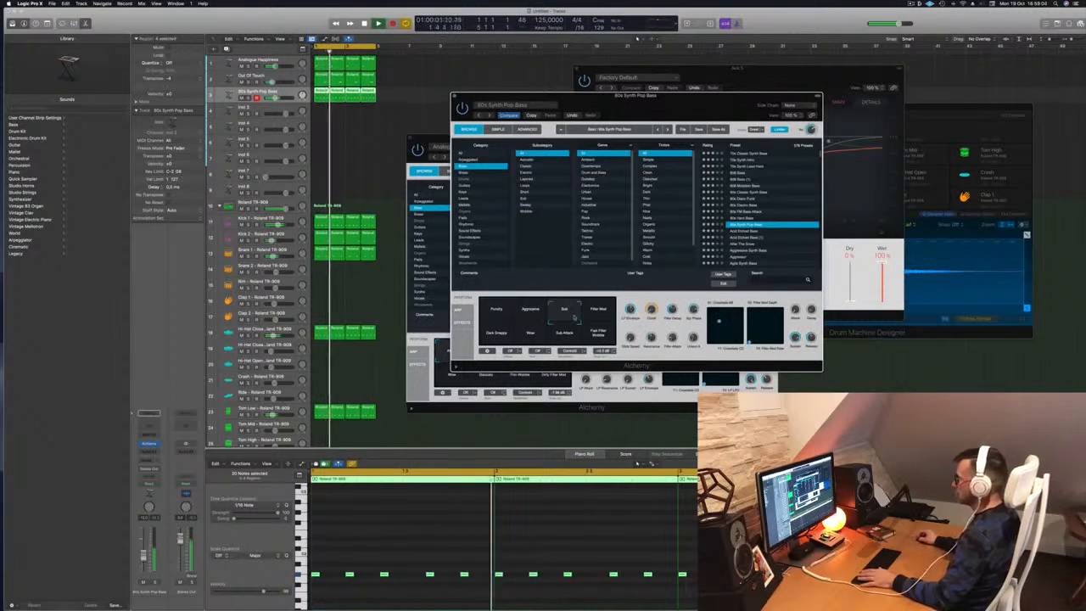
{"action": "left_click", "coordinate": [490, 337]}
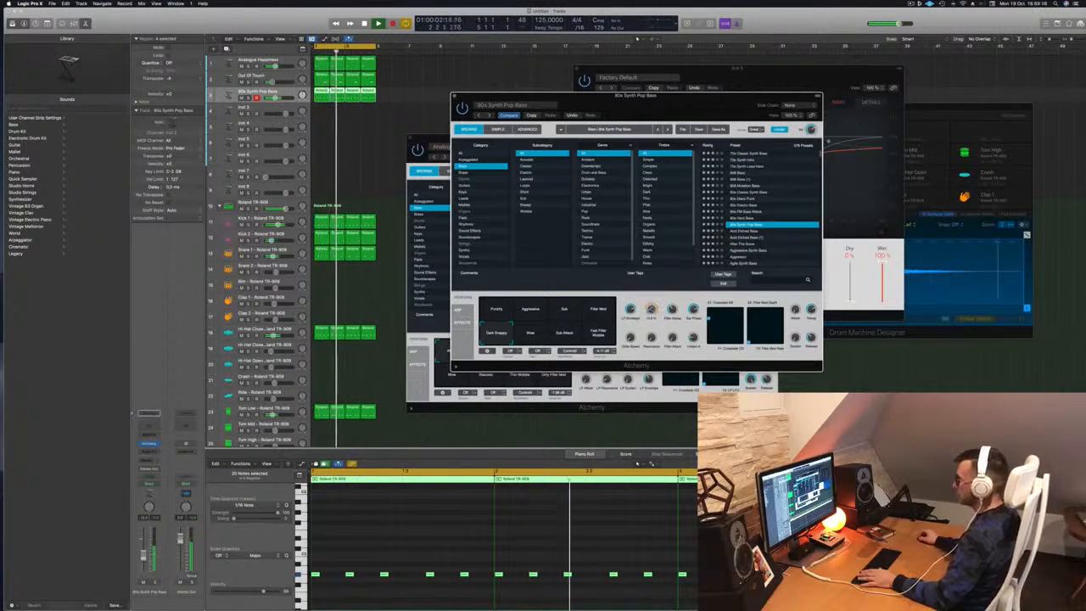
Close the bass Alchemy window and the ChromaVerb reverb window.
{"action": "mouse_move", "coordinate": [680, 112]}
{"action": "left_mouse_down"}
{"action": "mouse_move", "coordinate": [737, 97]}
{"action": "mouse_move", "coordinate": [676, 96]}
{"action": "left_mouse_up"}
{"action": "left_click", "coordinate": [473, 86]}
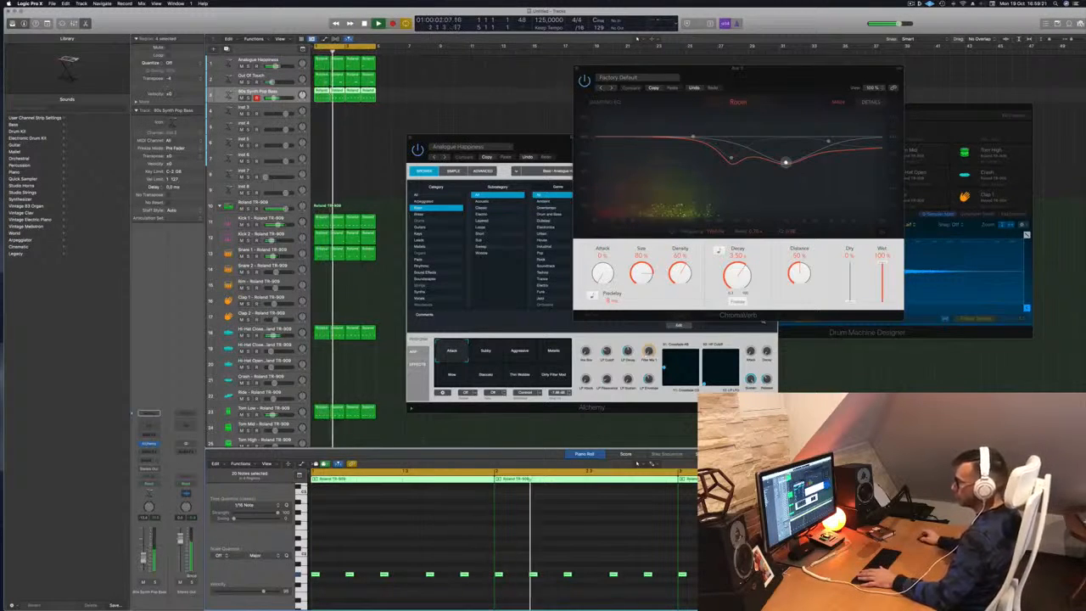
{"action": "left_click", "coordinate": [150, 444]}
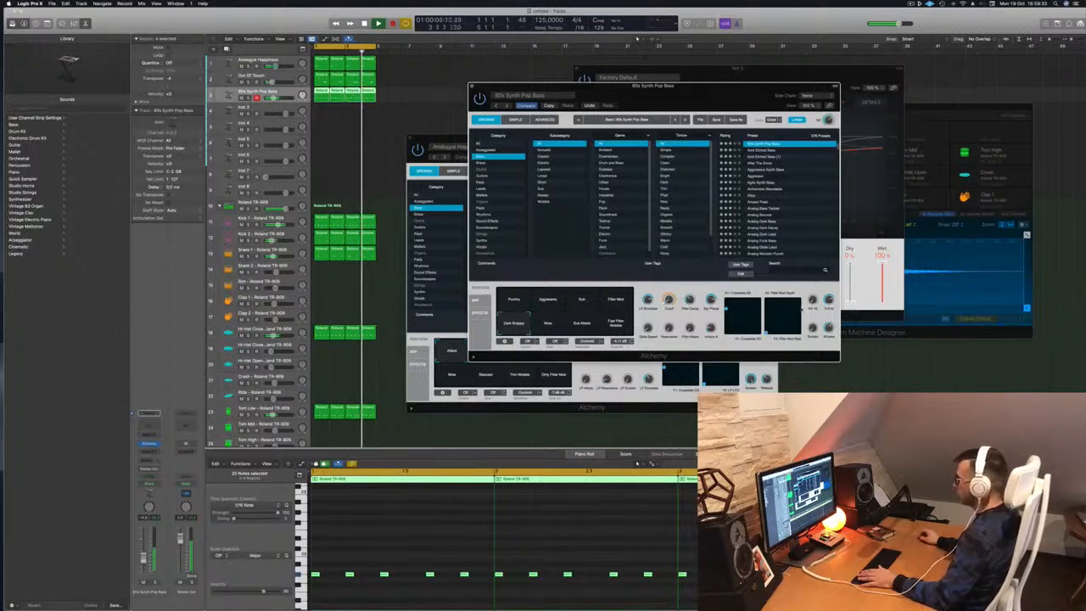
{"action": "left_click_drag", "start_coordinate": [510, 86], "coordinate": [537, 87]}
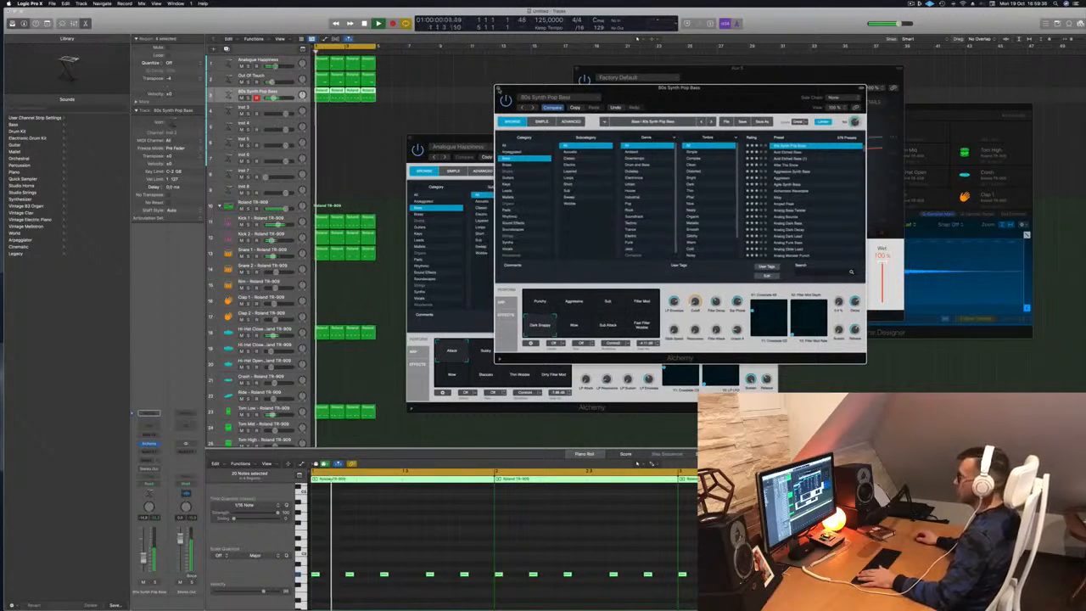
{"action": "key", "text": "super+w"}
{"action": "left_click_drag", "start_coordinate": [750, 79], "coordinate": [740, 98]}
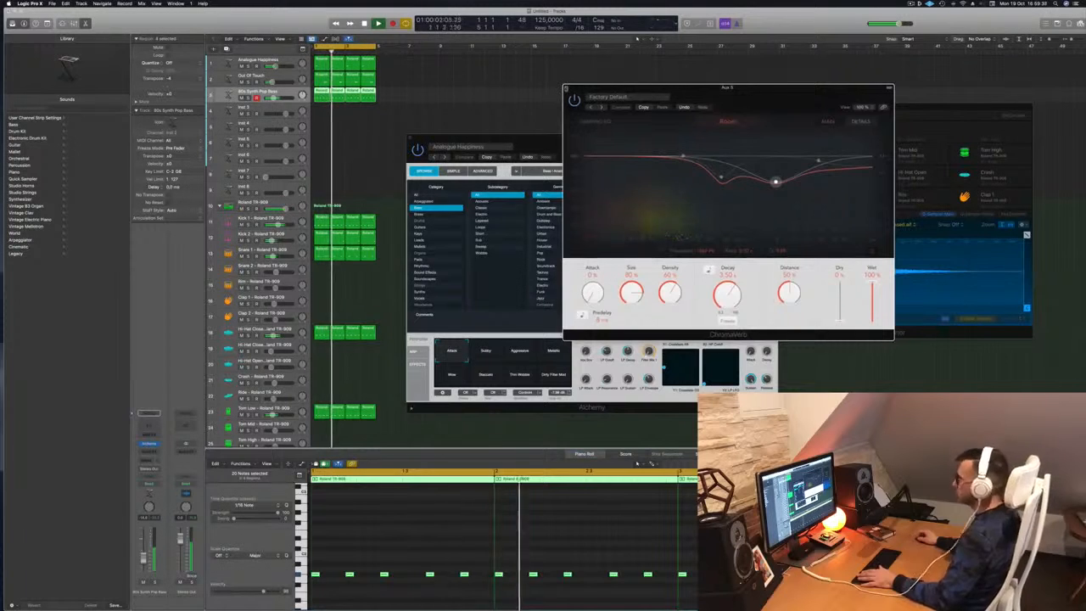
{"action": "key", "text": "super+w"}
{"action": "left_click_drag", "start_coordinate": [432, 137], "coordinate": [508, 130]}
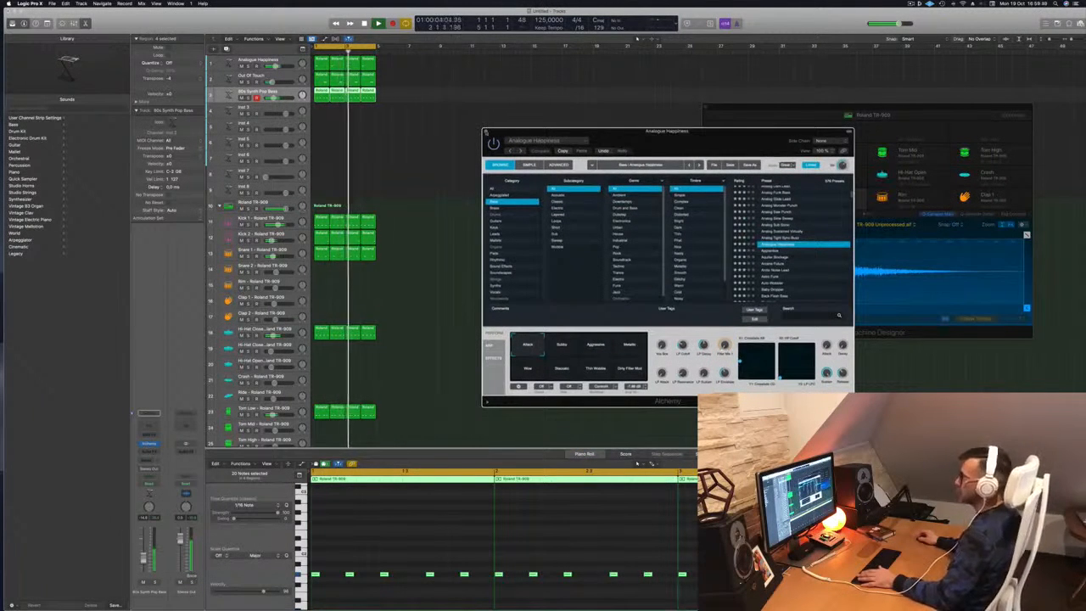
Close Analogue Happiness and repeat all regions with Cmd-R so the arrangement runs to bar 17.
{"action": "key", "text": "super+w"}
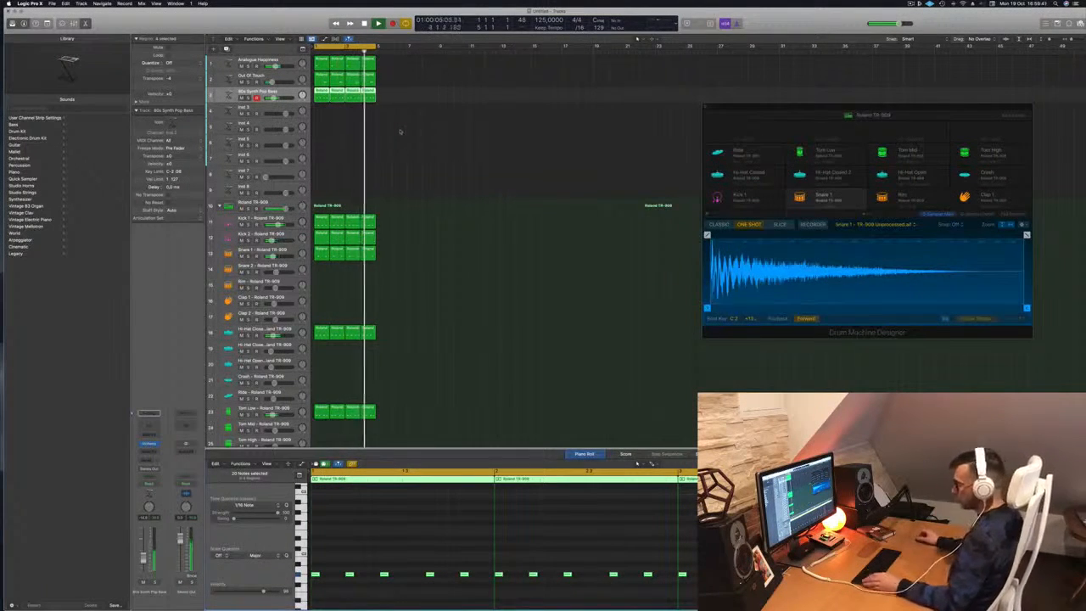
{"action": "left_click", "coordinate": [399, 129]}
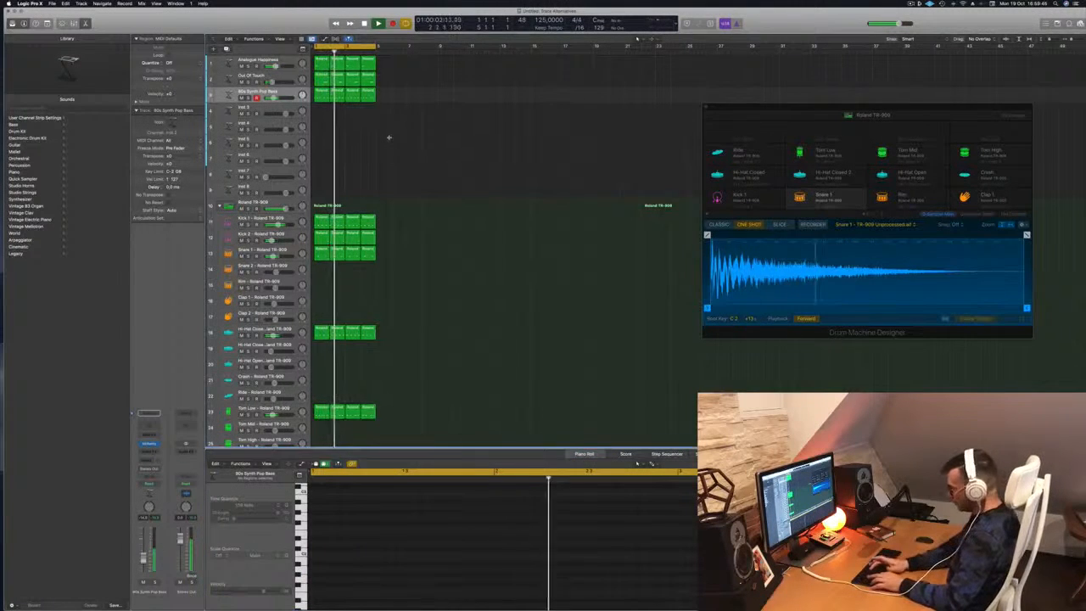
{"action": "key", "text": "super+a"}
{"action": "key", "text": "super+r"}
{"action": "key", "text": "super+r"}
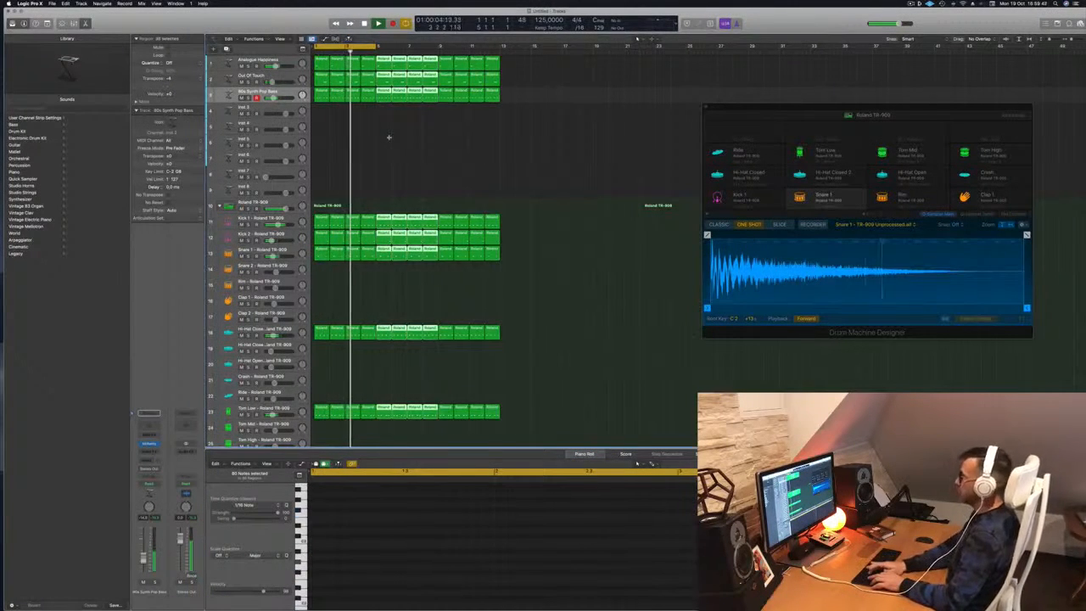
{"action": "key", "text": "super+r"}
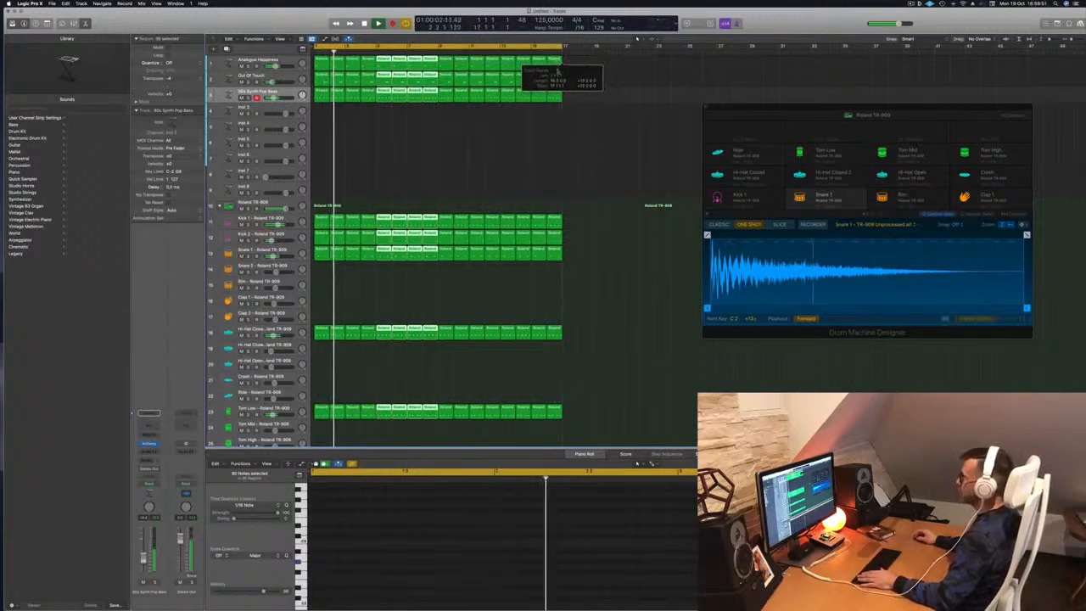
{"action": "left_click", "coordinate": [353, 135]}
{"action": "key", "text": "Return"}
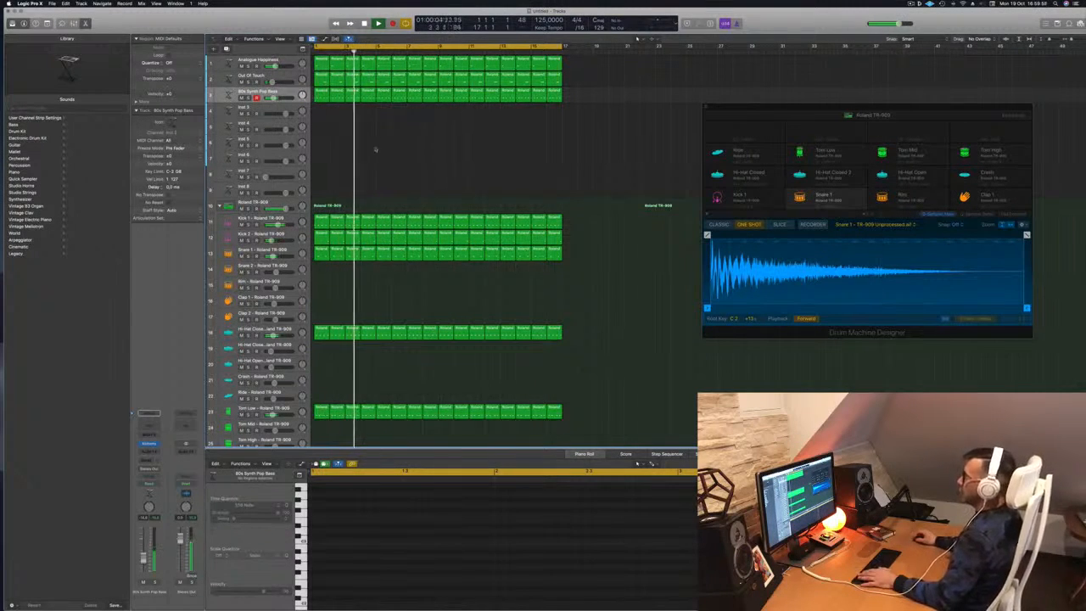
Option-drag a copy of the first Out Of Touch region onto Inst 3.
{"action": "left_click", "coordinate": [324, 81]}
{"action": "left_click_drag", "start_coordinate": [321, 78], "coordinate": [321, 116]}
{"action": "left_click_drag", "start_coordinate": [388, 531], "coordinate": [455, 577]}
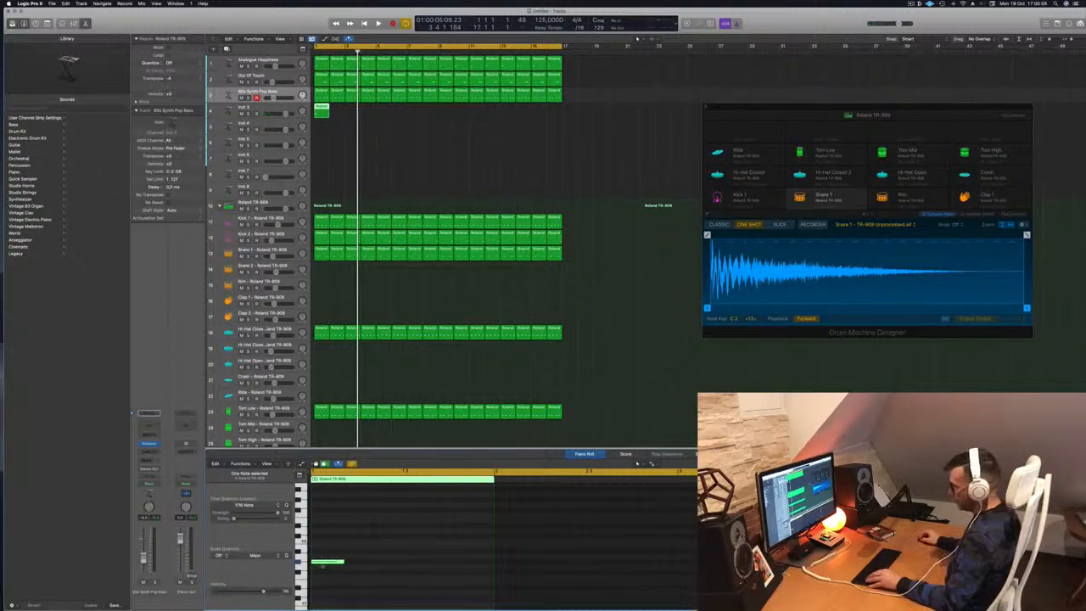
Undo a trial higher note, then duplicate the Out Of Touch track.
{"action": "left_click_drag", "start_coordinate": [324, 564], "coordinate": [326, 499]}
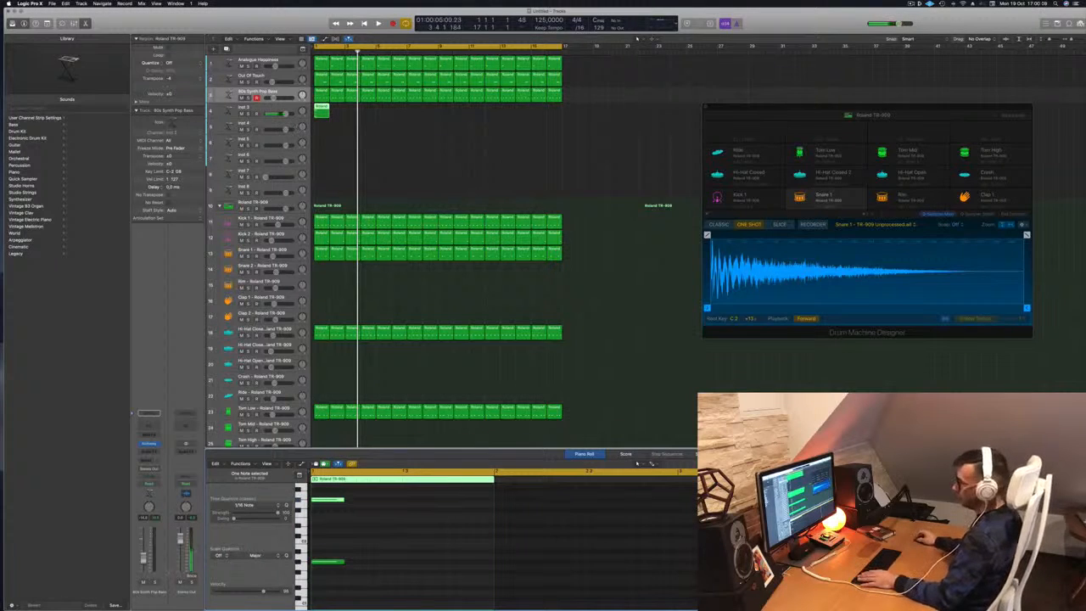
{"action": "key", "text": "super+z"}
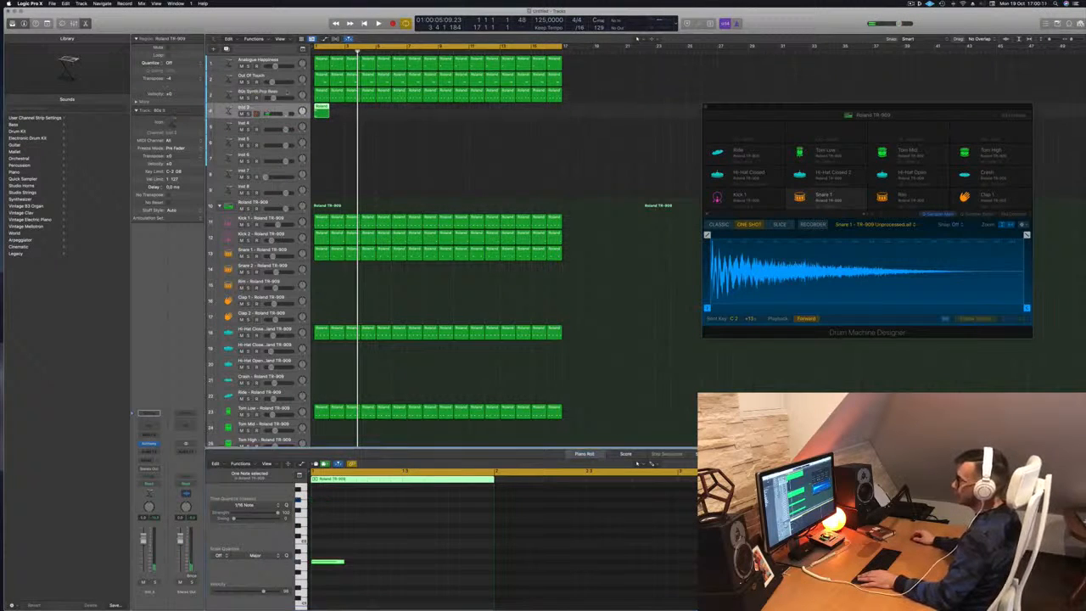
{"action": "left_click", "coordinate": [288, 83]}
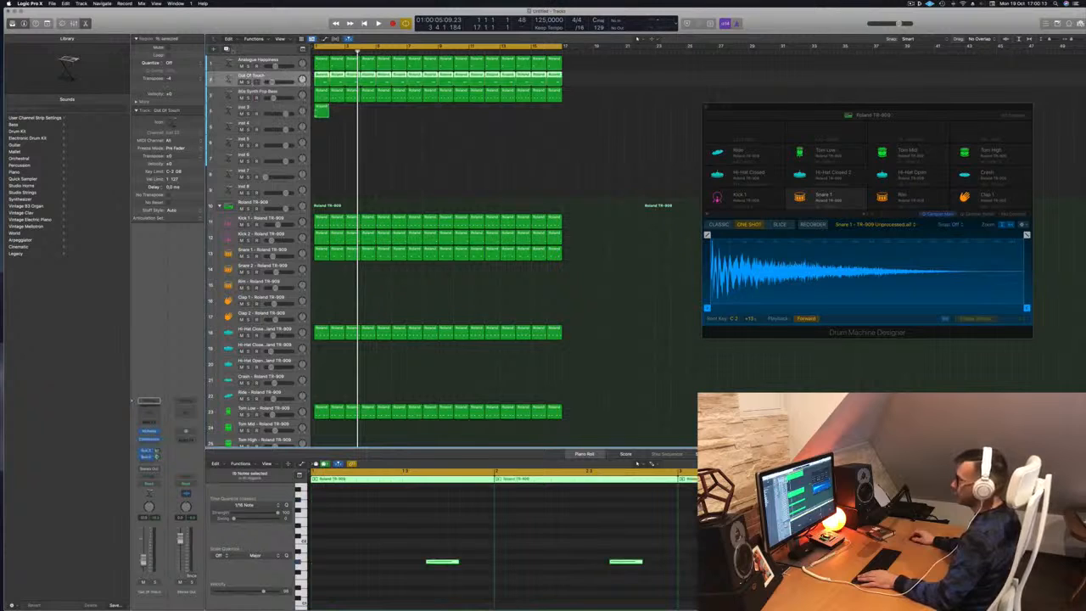
{"action": "key", "text": "super+d"}
Move the one-bar region onto the new Out Of Touch track and play the song.
{"action": "left_click_drag", "start_coordinate": [322, 127], "coordinate": [325, 96]}
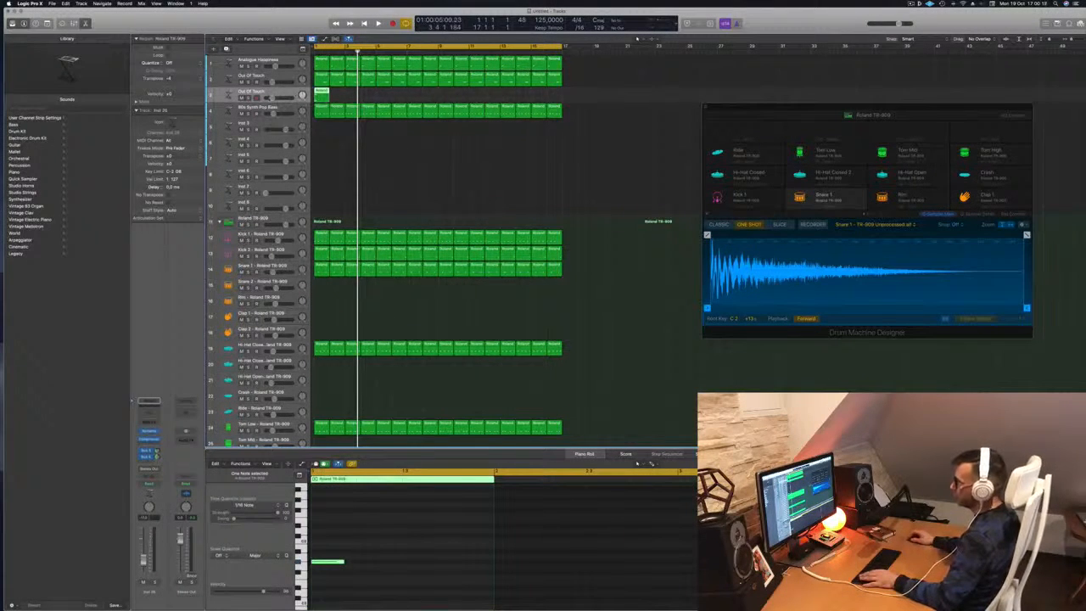
{"action": "key", "text": "space"}
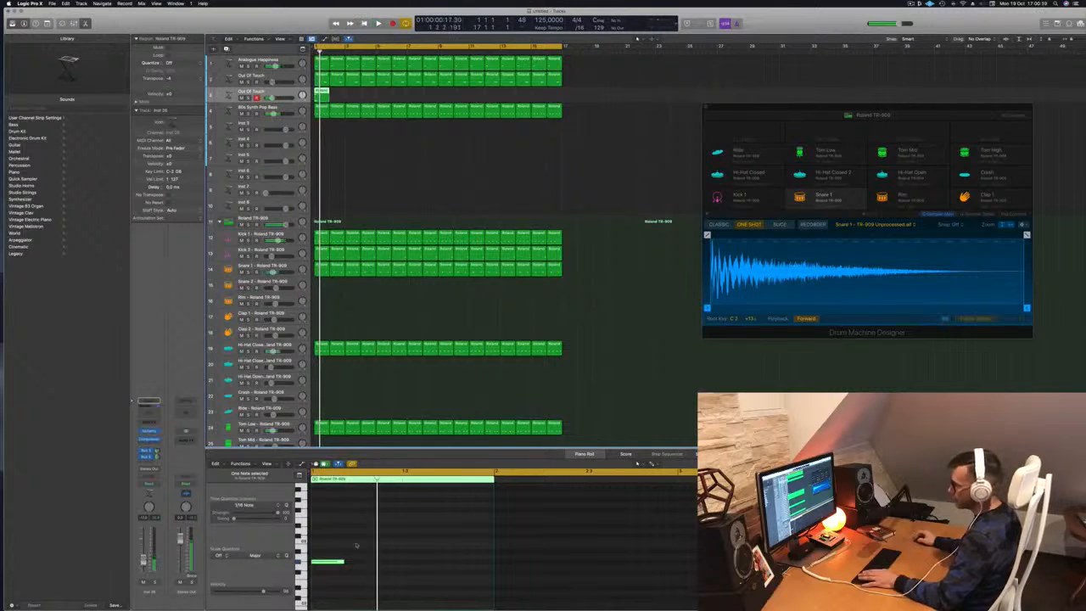
{"action": "scroll", "coordinate": [344, 545], "scroll_direction": "up", "scroll_amount": 5}
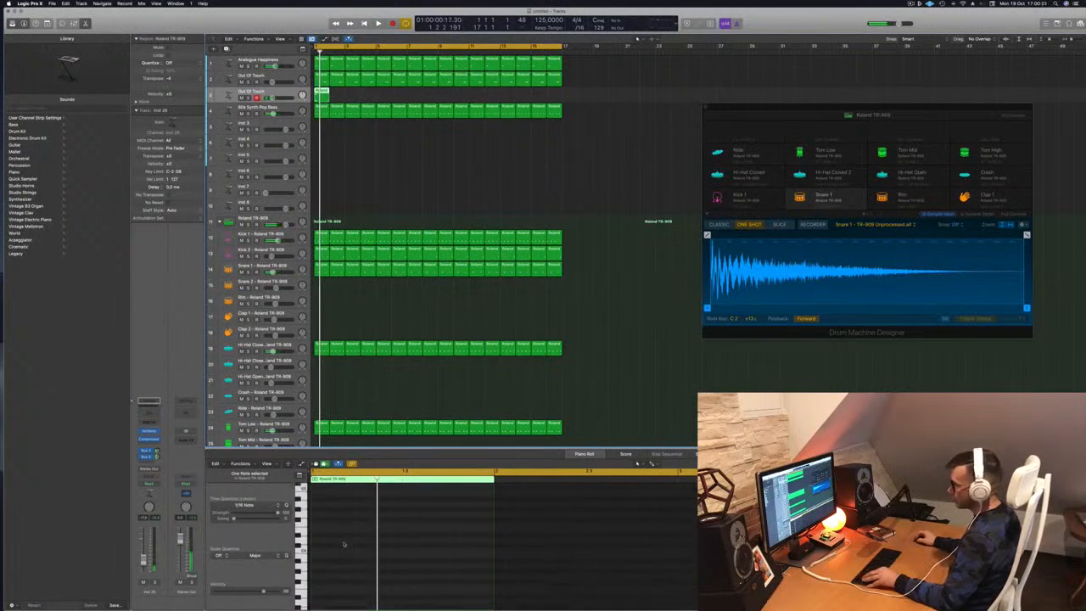
{"action": "scroll", "coordinate": [345, 545], "scroll_direction": "down", "scroll_amount": 4}
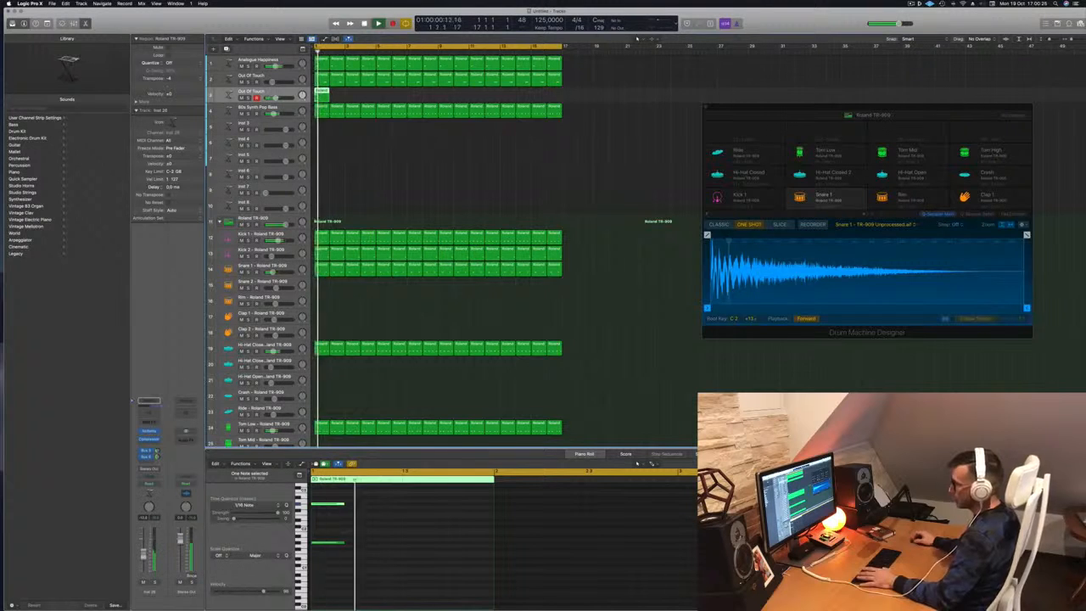
Load Alchemy's Organs preset Before The Storm on the new track.
{"action": "left_click", "coordinate": [150, 432]}
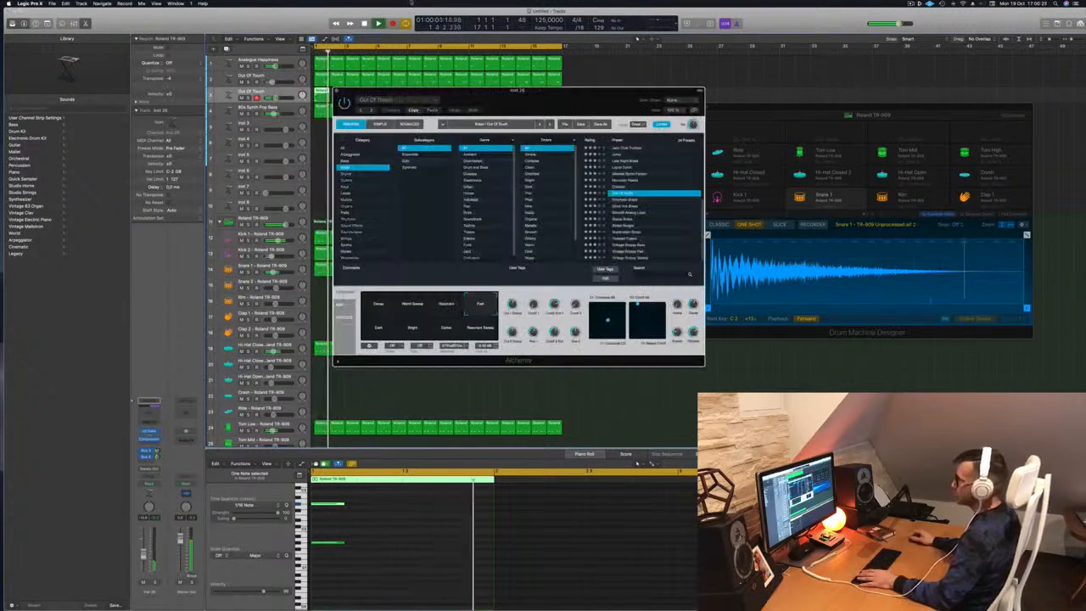
{"action": "left_click_drag", "start_coordinate": [510, 101], "coordinate": [651, 119]}
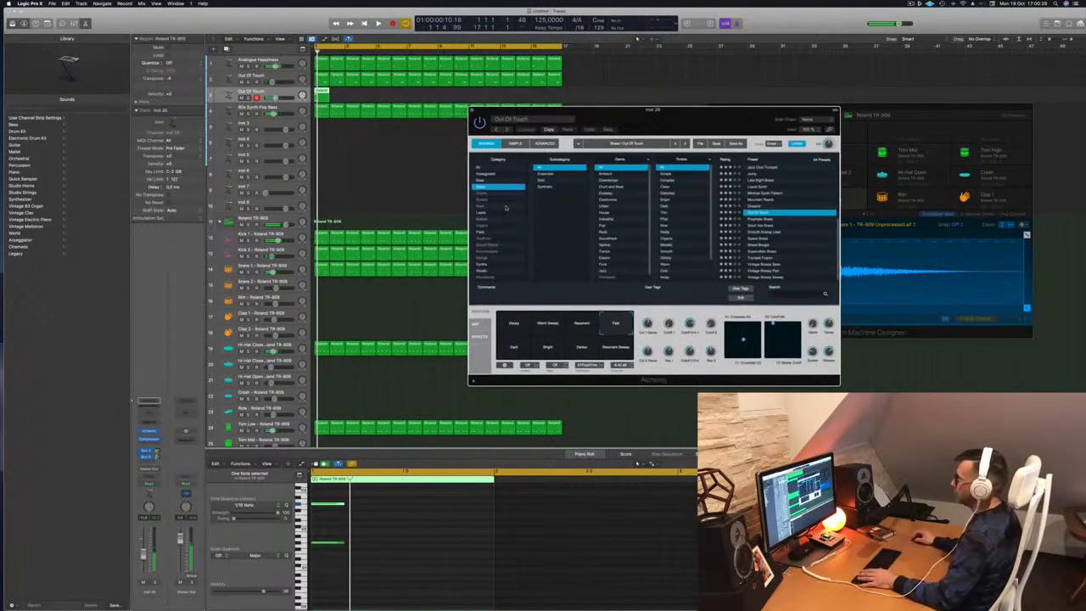
{"action": "left_click", "coordinate": [488, 167]}
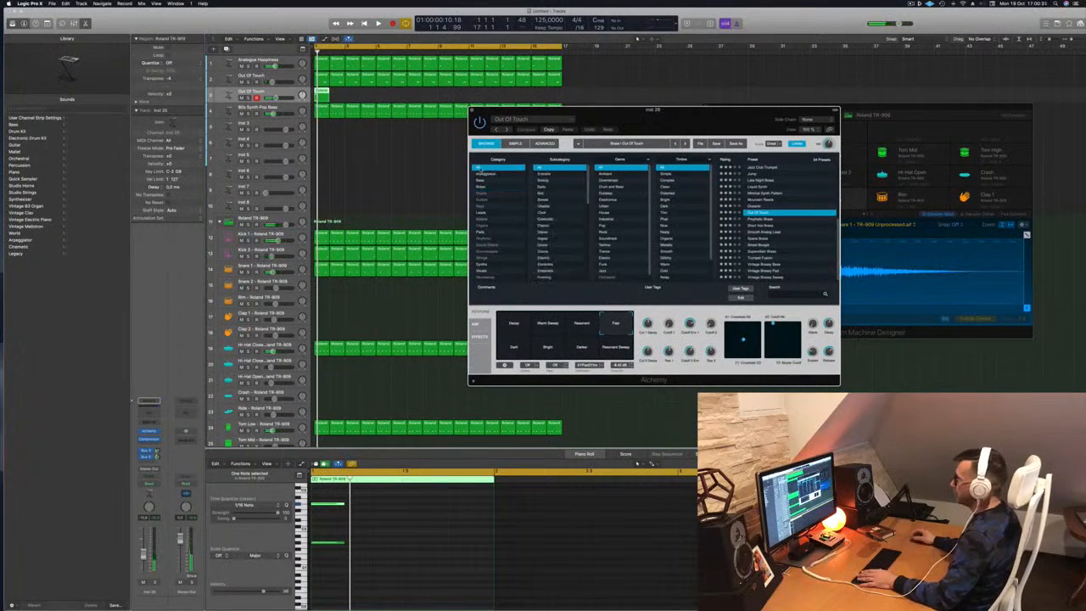
{"action": "left_click", "coordinate": [484, 226]}
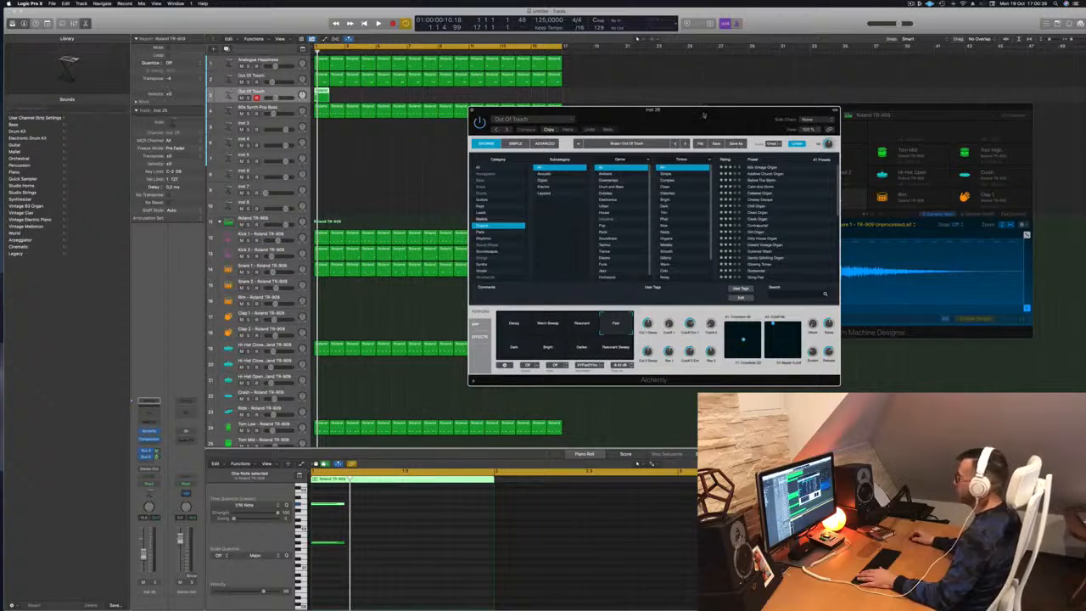
{"action": "left_click_drag", "start_coordinate": [697, 110], "coordinate": [702, 109]}
{"action": "key", "text": "space"}
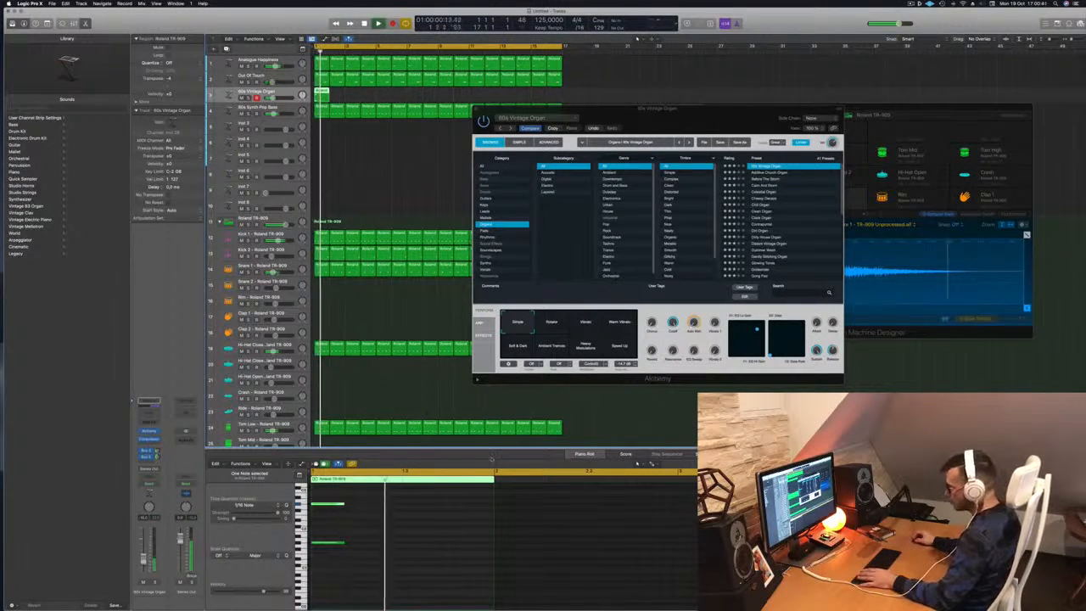
{"action": "left_click", "coordinate": [766, 179]}
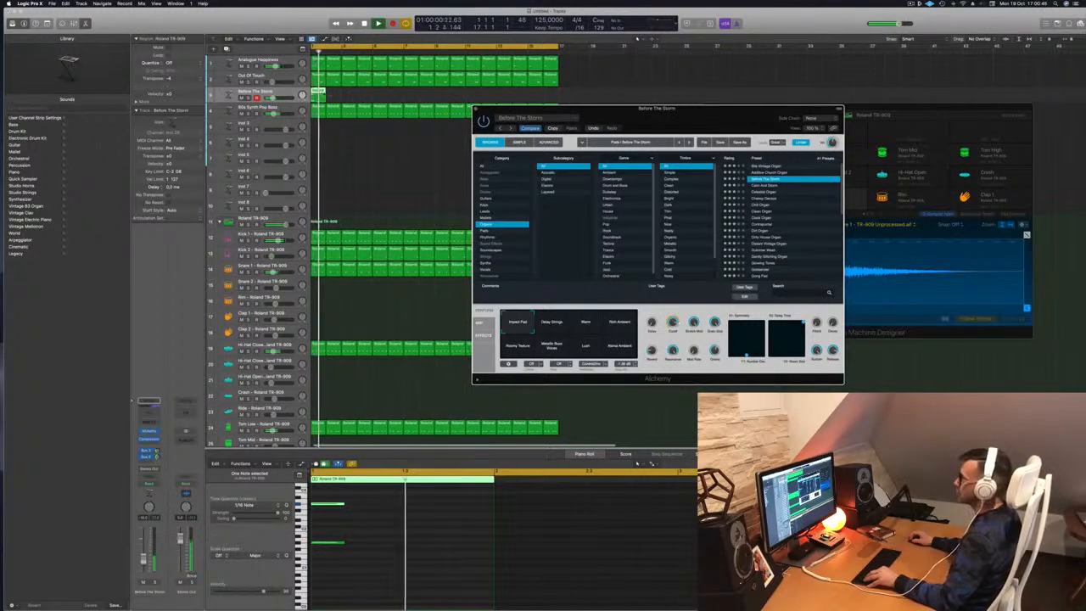
Option-drag copies of the Before The Storm chord regions into later bars and solo the track.
{"action": "left_click_drag", "start_coordinate": [385, 100], "coordinate": [317, 95]}
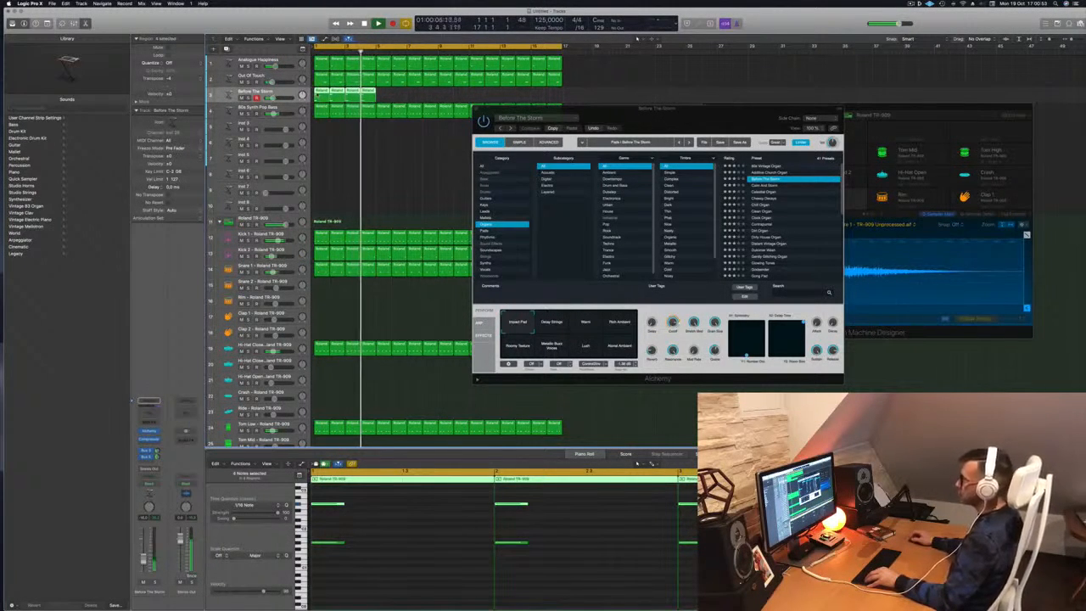
{"action": "left_click_drag", "start_coordinate": [327, 95], "coordinate": [455, 98]}
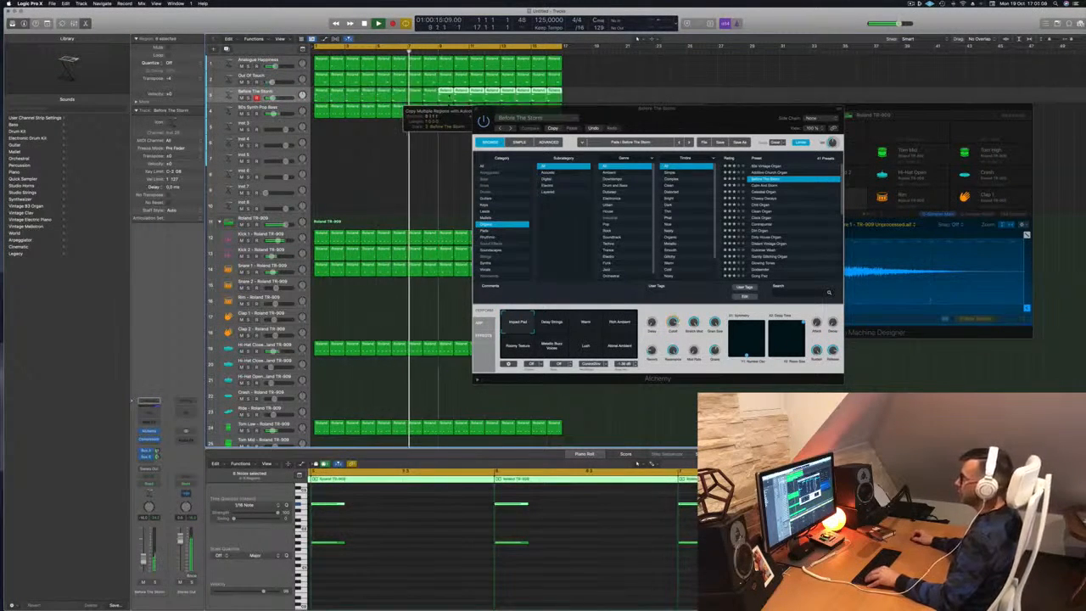
{"action": "left_click", "coordinate": [249, 98]}
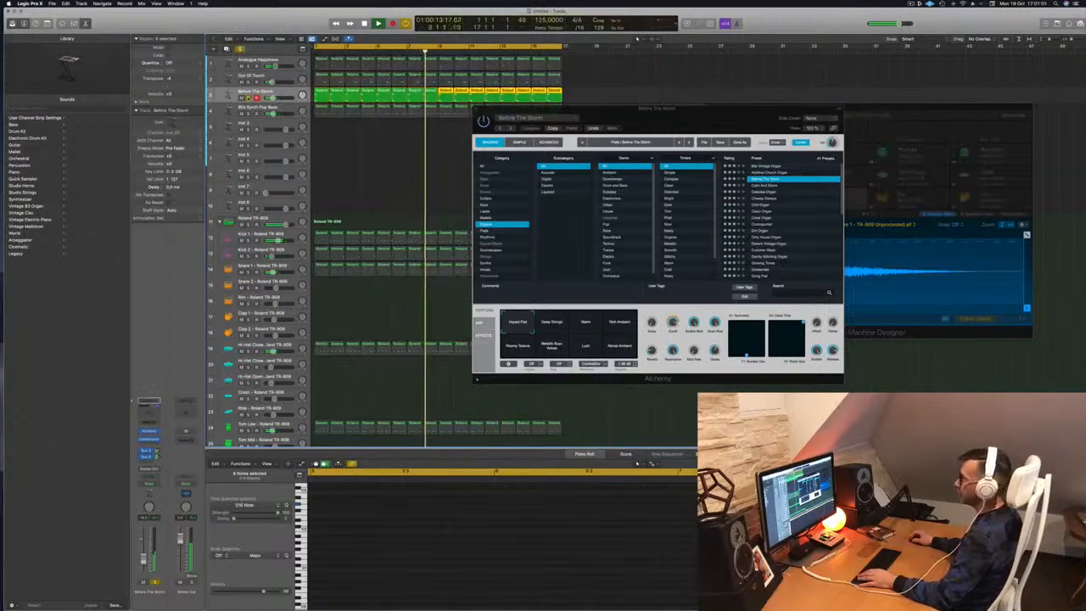
Unsolo the organ track, try its Warm variation, and raise its fader.
{"action": "left_click", "coordinate": [248, 97]}
{"action": "key", "text": "space"}
{"action": "key", "text": "space"}
{"action": "left_click_drag", "start_coordinate": [654, 127], "coordinate": [614, 109]}
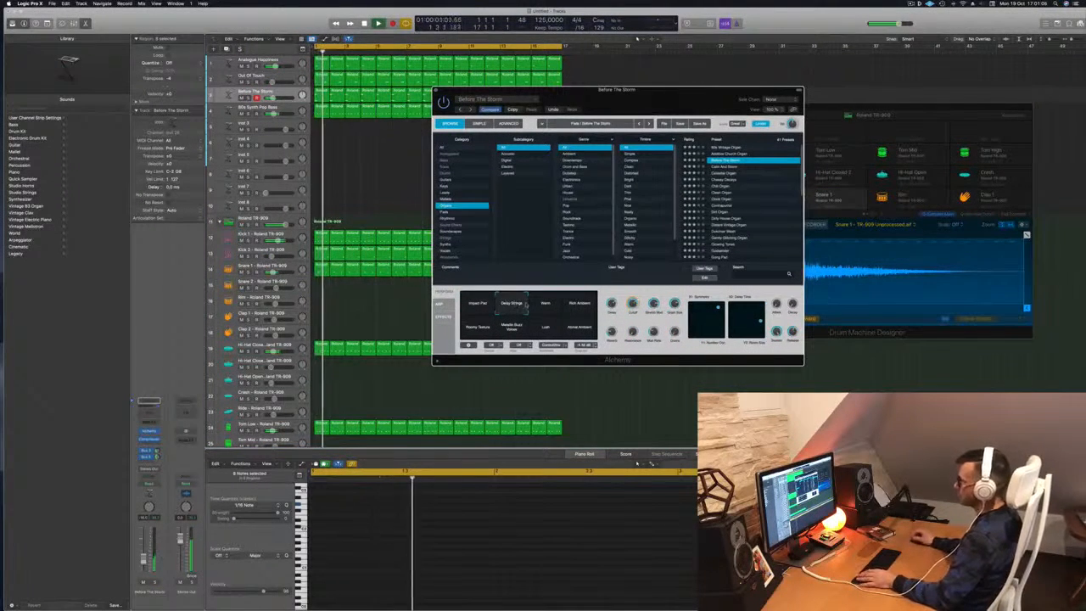
{"action": "key", "text": "space"}
{"action": "key", "text": "space"}
{"action": "left_click", "coordinate": [144, 557]}
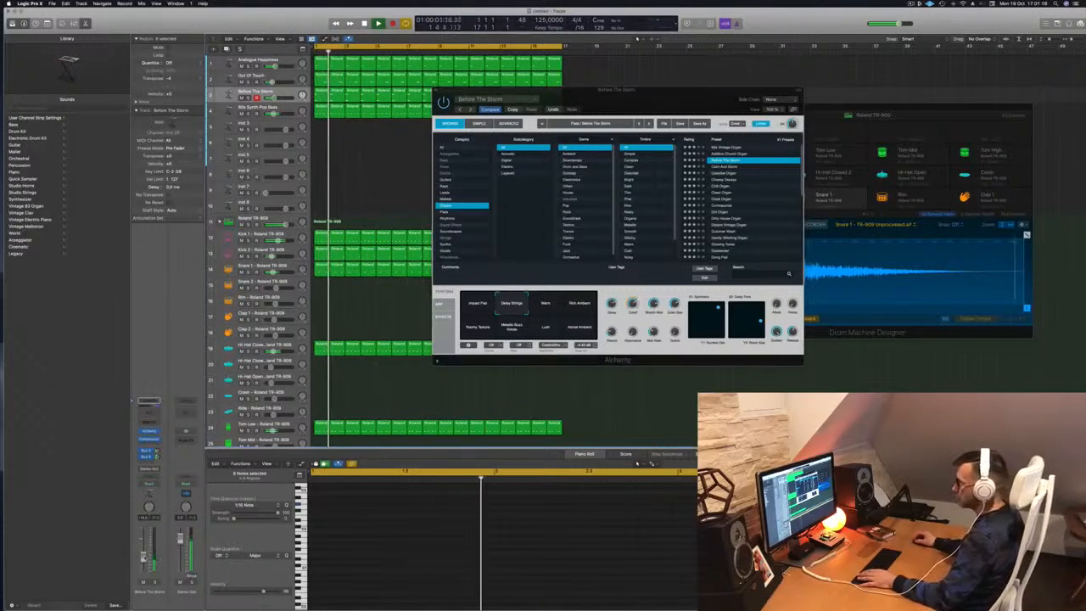
{"action": "left_click", "coordinate": [547, 307]}
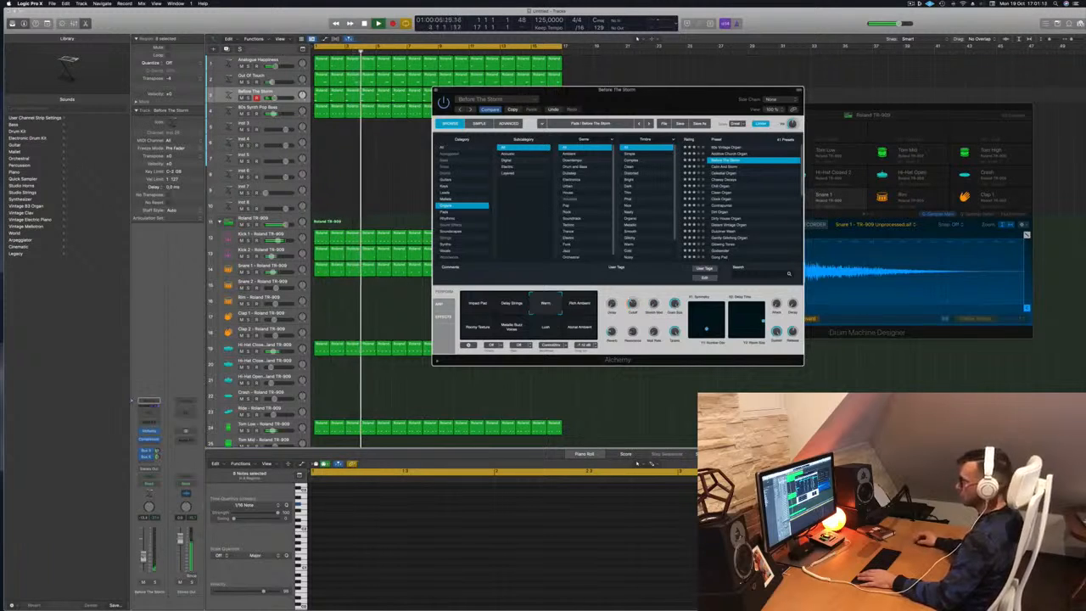
{"action": "left_click_drag", "start_coordinate": [143, 558], "coordinate": [143, 549]}
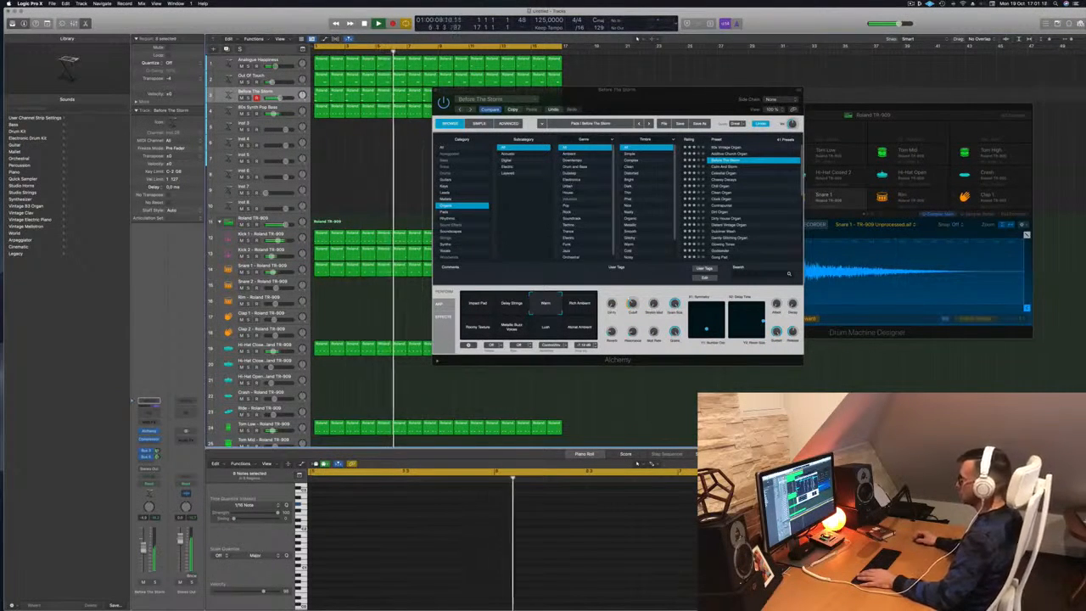
Audition Rich Ambient, Roomy Texture, Metallic Buzz Voices and Atonal Ambient, settle on Lush, and raise the fader further.
{"action": "left_click", "coordinate": [580, 306]}
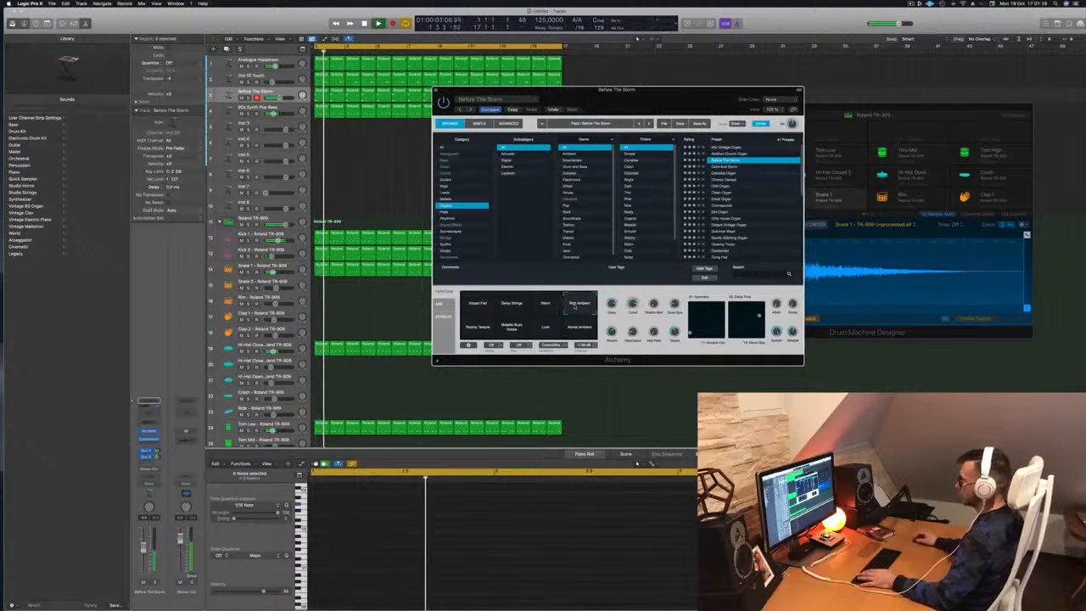
{"action": "left_click", "coordinate": [479, 330]}
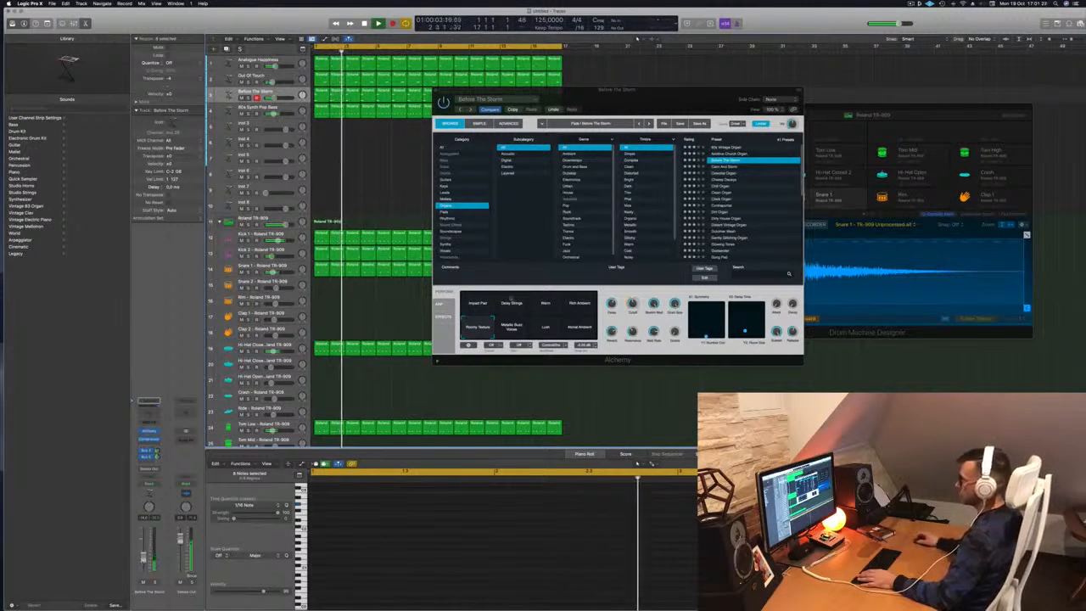
{"action": "left_click", "coordinate": [514, 327]}
{"action": "left_click", "coordinate": [545, 331]}
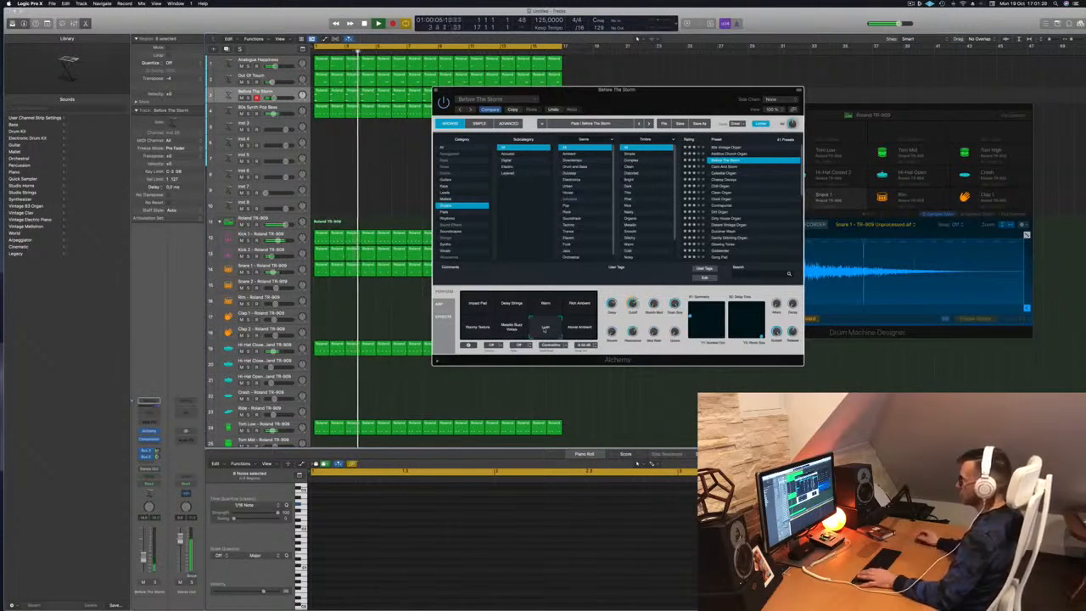
{"action": "left_click", "coordinate": [580, 329]}
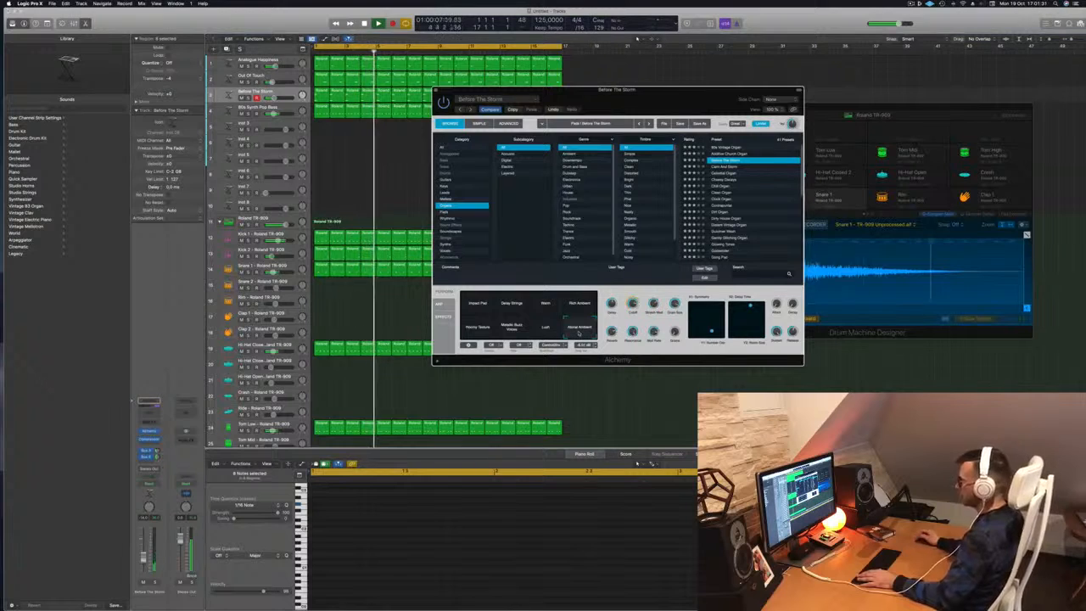
{"action": "left_click", "coordinate": [545, 331]}
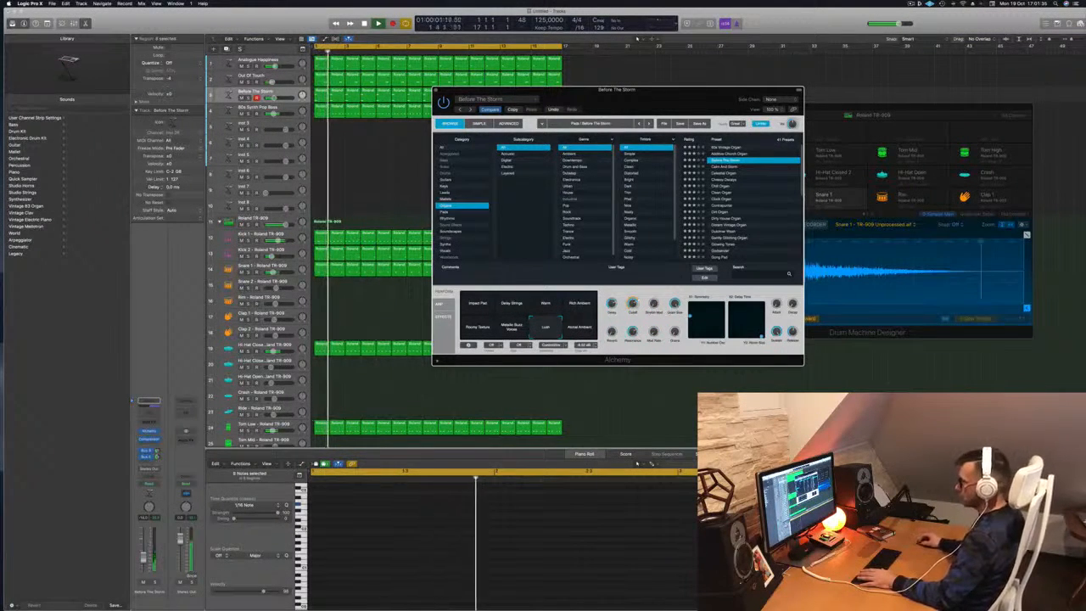
{"action": "left_click_drag", "start_coordinate": [144, 557], "coordinate": [144, 550]}
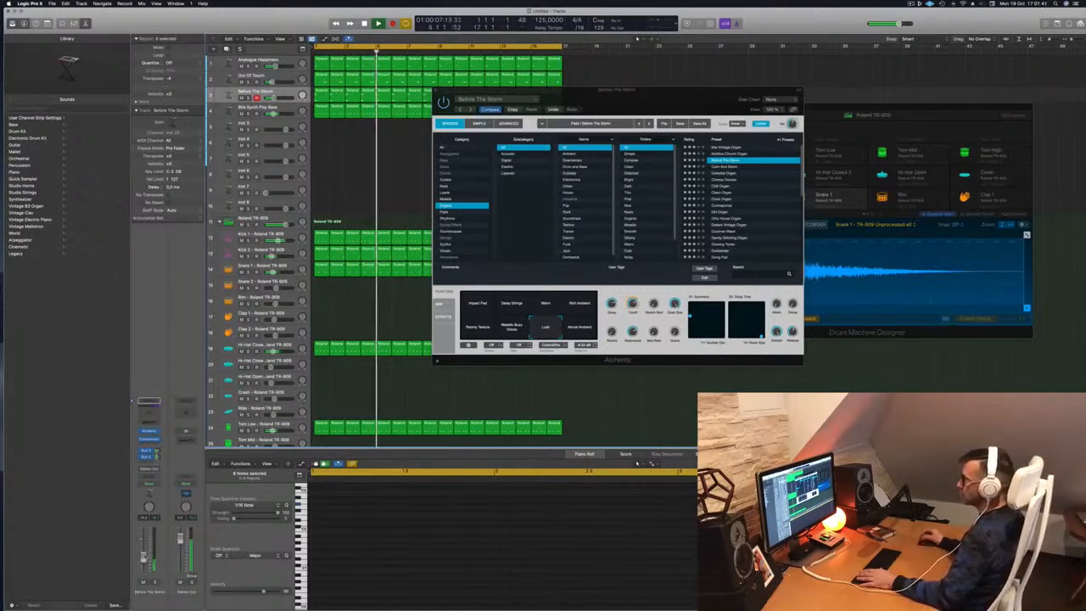
{"action": "left_click_drag", "start_coordinate": [634, 97], "coordinate": [801, 88]}
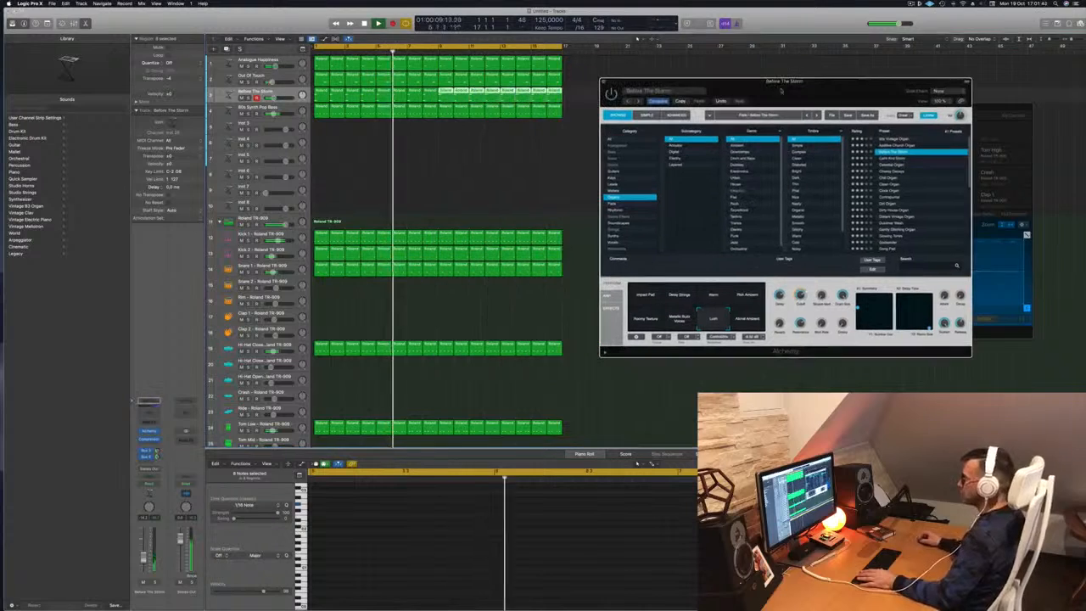
Duplicate the organ track, copy the first chord region onto it, and shift both notes later.
{"action": "key", "text": "space"}
{"action": "left_click", "coordinate": [254, 92]}
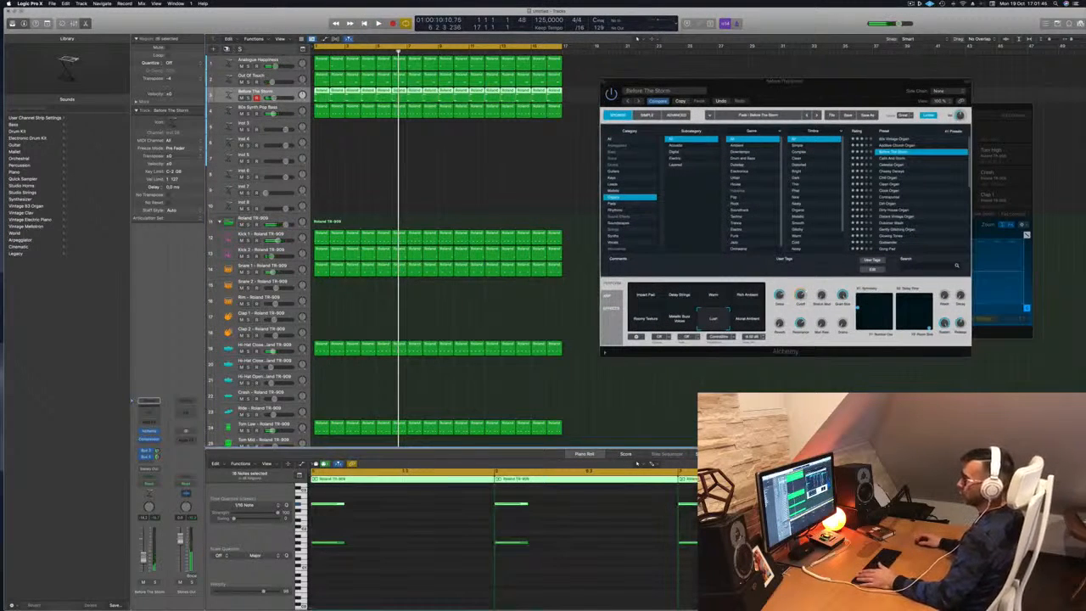
{"action": "key", "text": "super+d"}
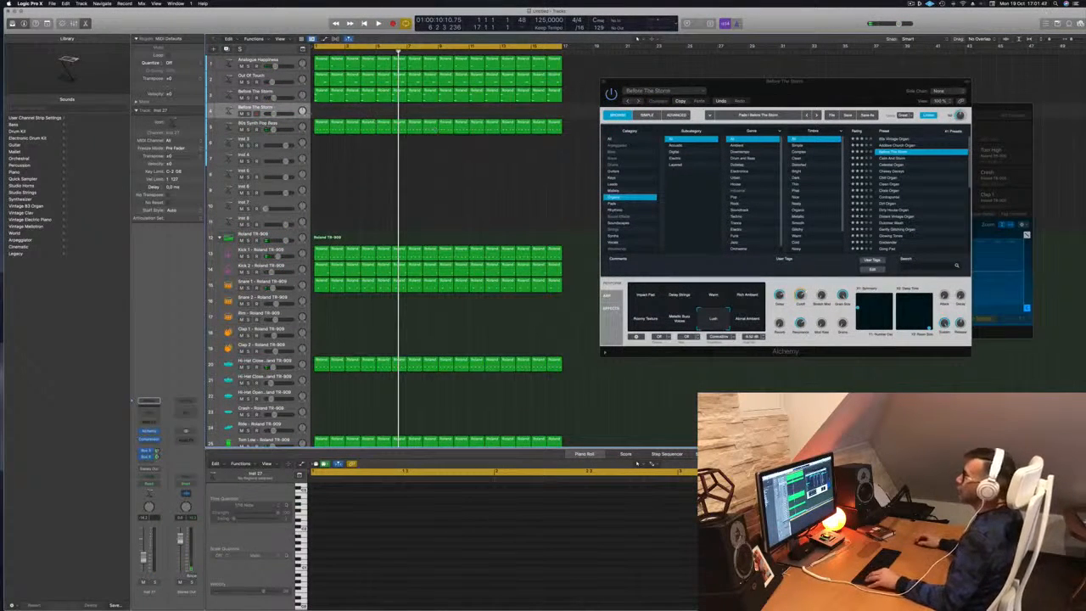
{"action": "left_click", "coordinate": [319, 97]}
{"action": "left_click_drag", "start_coordinate": [319, 111], "coordinate": [320, 111]}
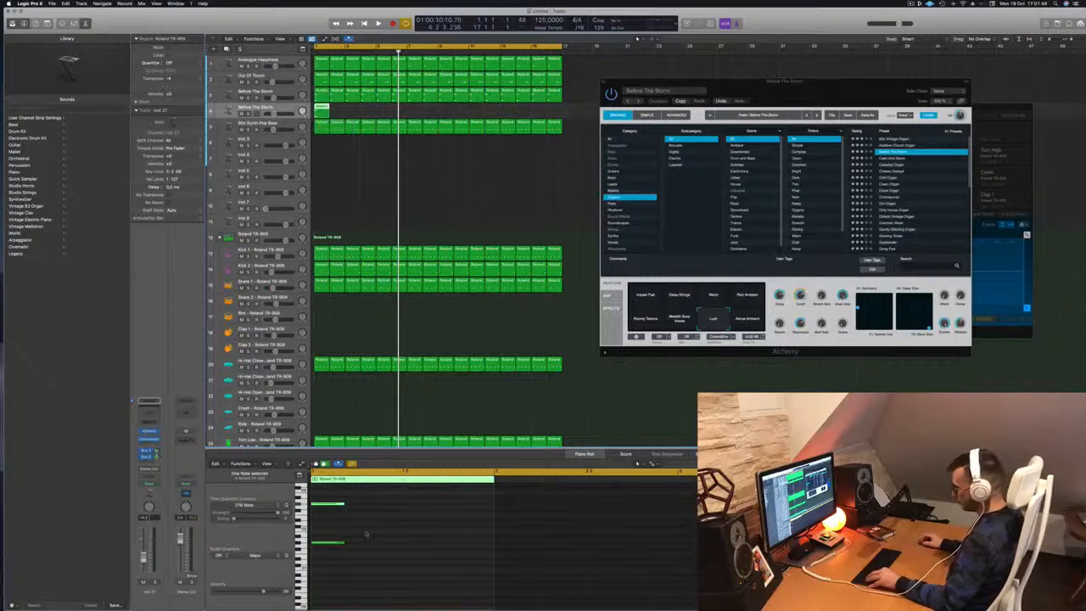
{"action": "left_click_drag", "start_coordinate": [366, 503], "coordinate": [313, 573]}
{"action": "left_click_drag", "start_coordinate": [334, 506], "coordinate": [404, 507]}
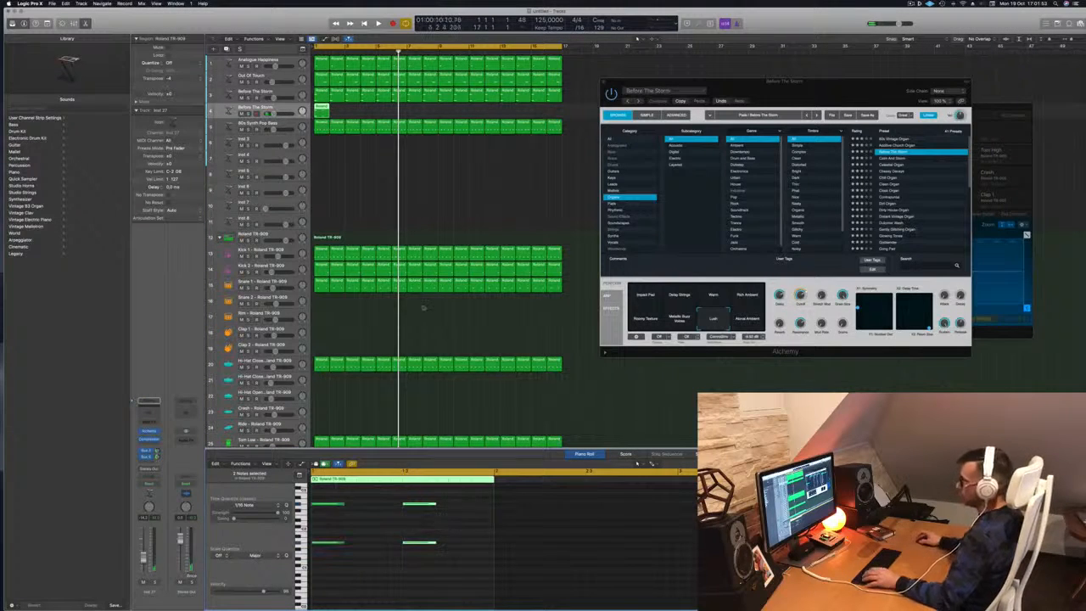
Copy the shifted region one bar right and open Inst 27's Alchemy window.
{"action": "scroll", "coordinate": [343, 586], "scroll_direction": "down", "scroll_amount": 1}
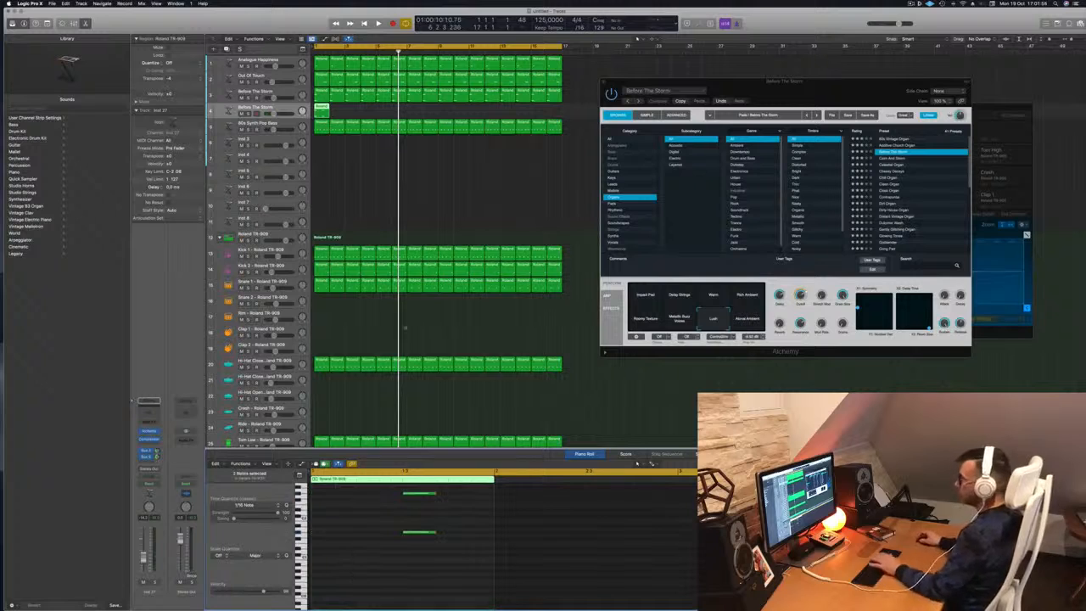
{"action": "left_click_drag", "start_coordinate": [320, 109], "coordinate": [444, 111]}
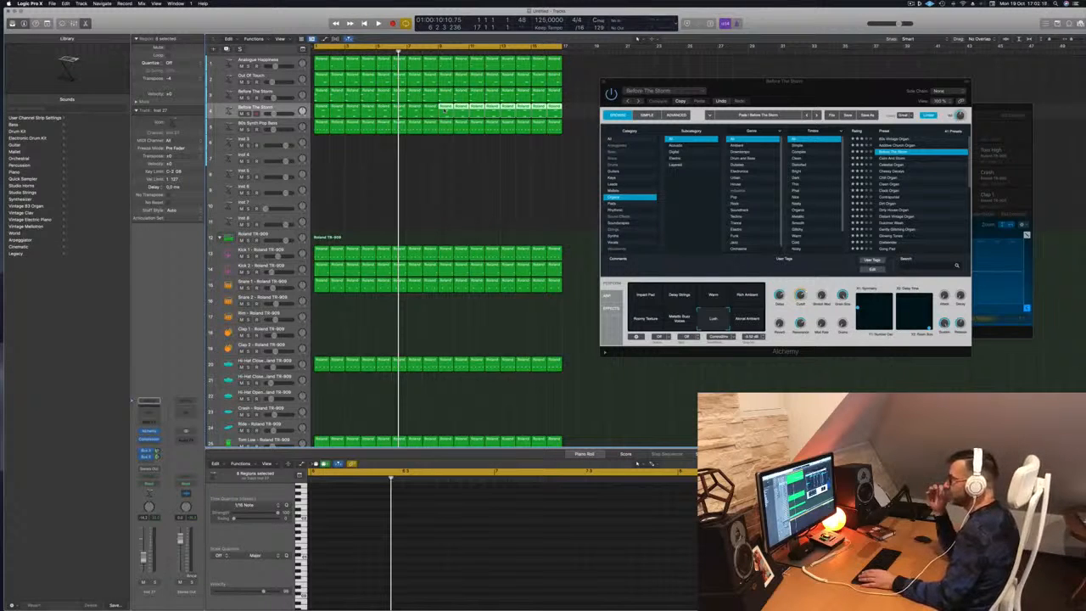
{"action": "key", "text": "space"}
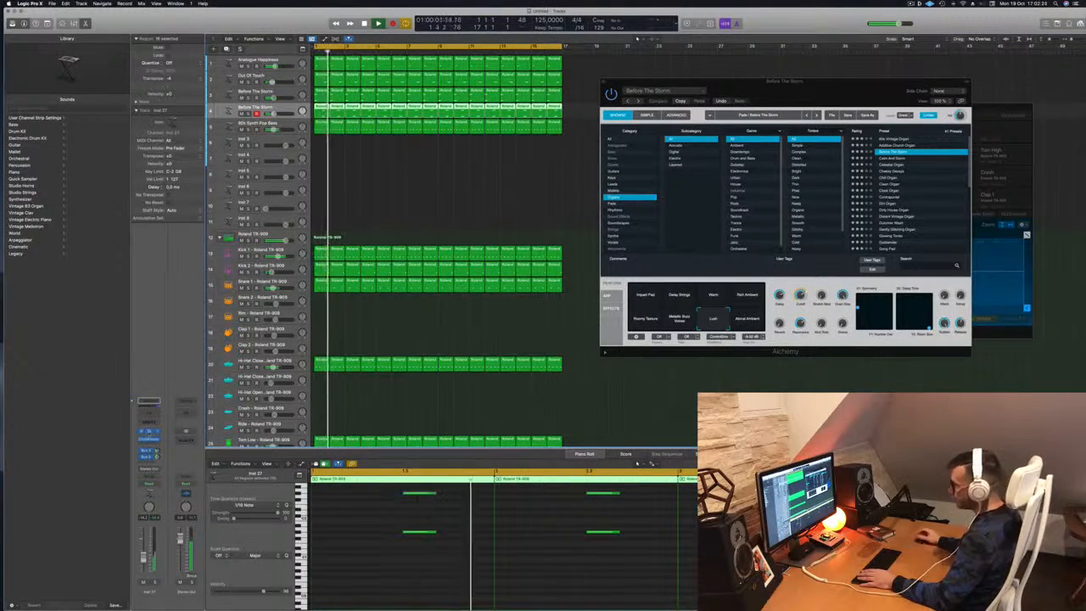
{"action": "left_click", "coordinate": [149, 432]}
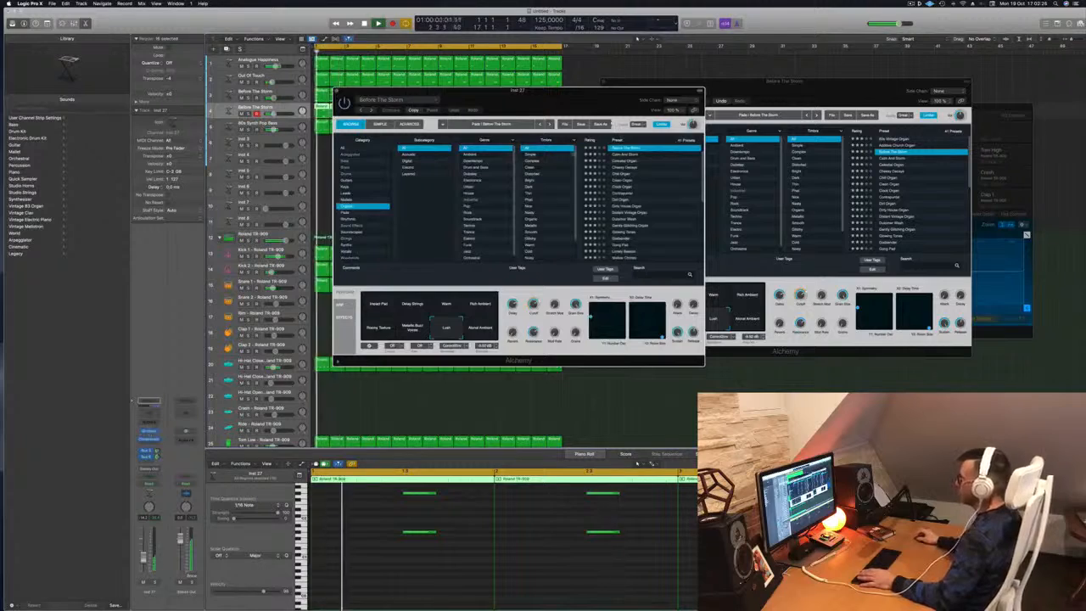
{"action": "left_click_drag", "start_coordinate": [407, 91], "coordinate": [549, 109]}
{"action": "key", "text": "space"}
{"action": "key", "text": "space"}
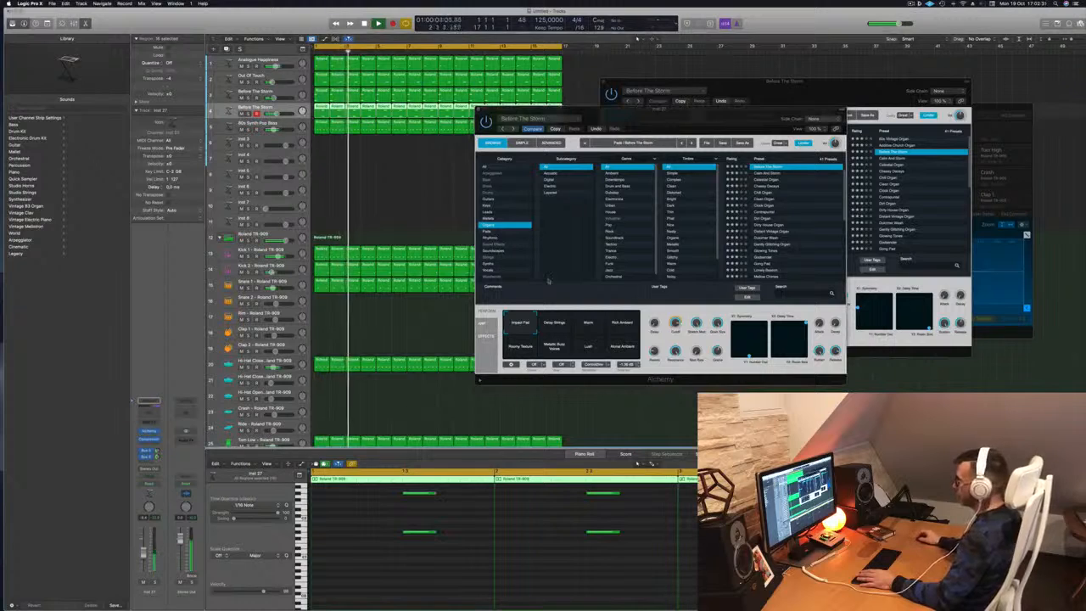
On Inst 27, try Delay Strings, Rich Ambient, Calm And Storm and other variations, then load Celestial Organ.
{"action": "left_click", "coordinate": [560, 329]}
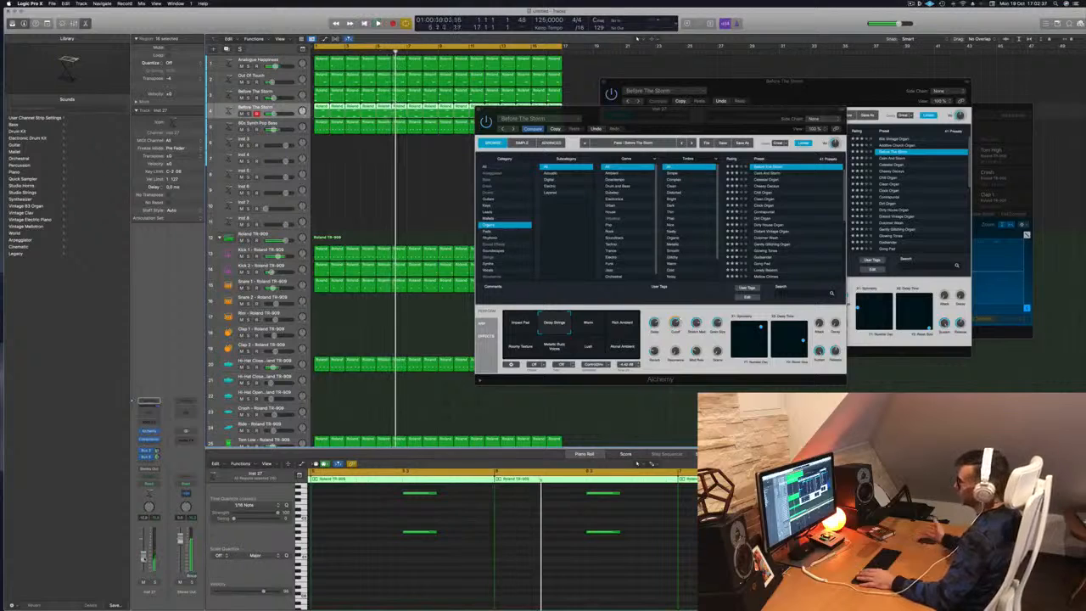
{"action": "key", "text": "space"}
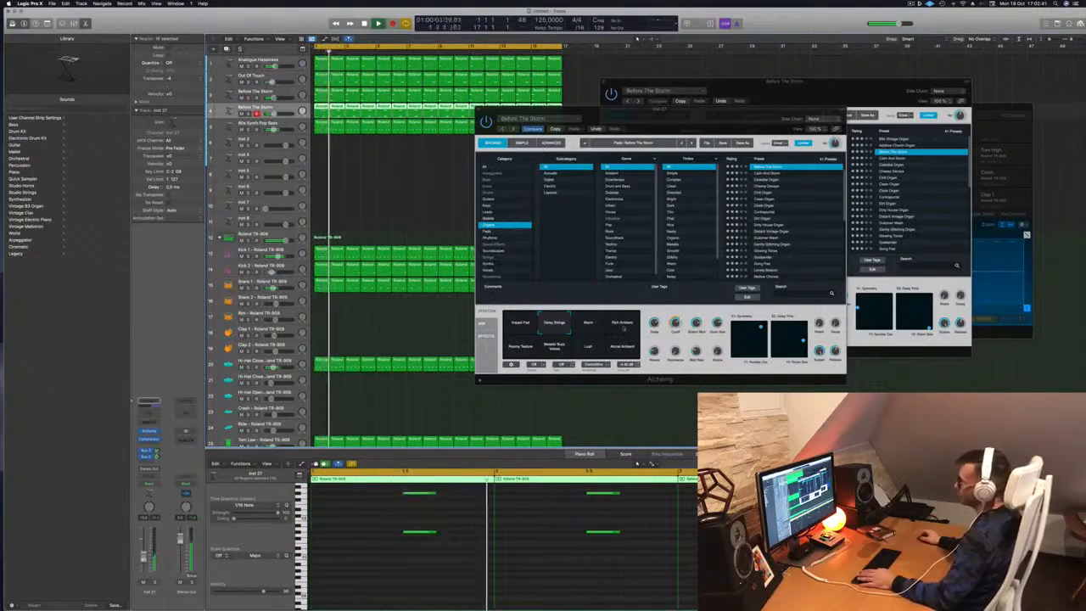
{"action": "left_click", "coordinate": [624, 325]}
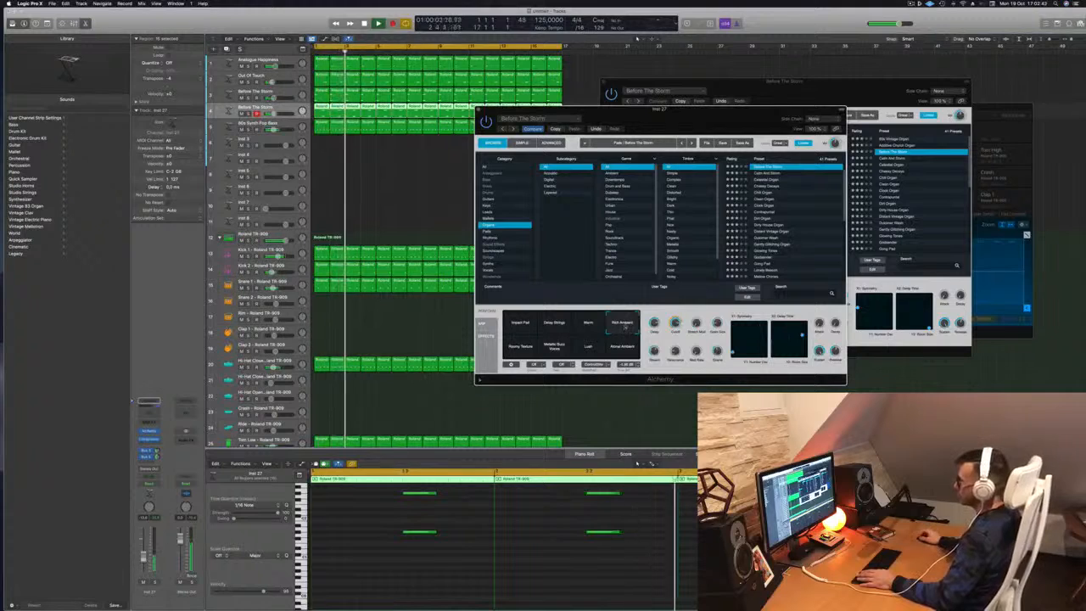
{"action": "left_click", "coordinate": [768, 173]}
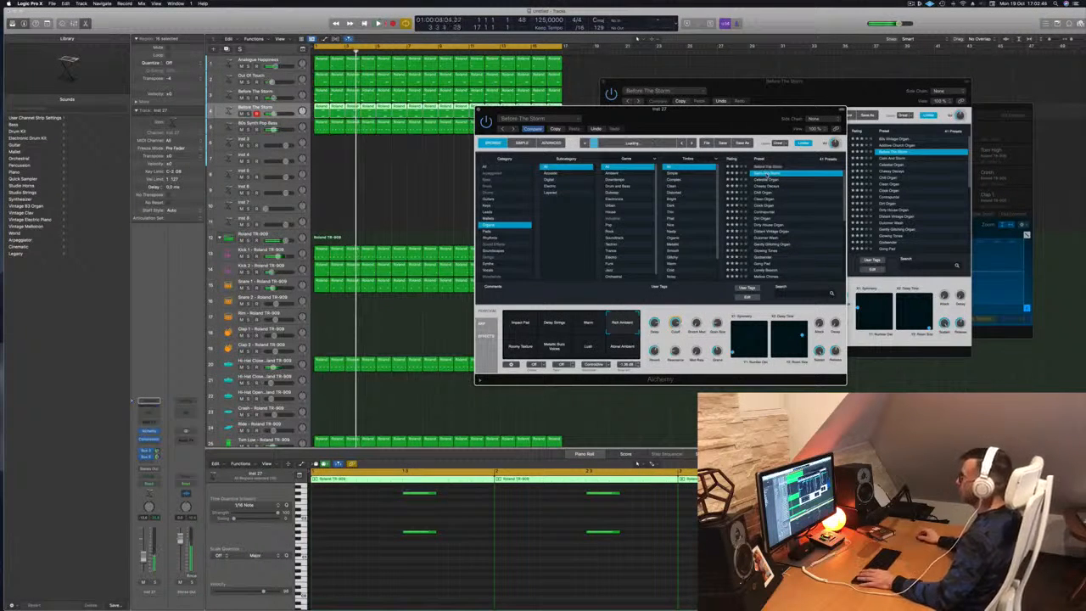
{"action": "key", "text": "Return"}
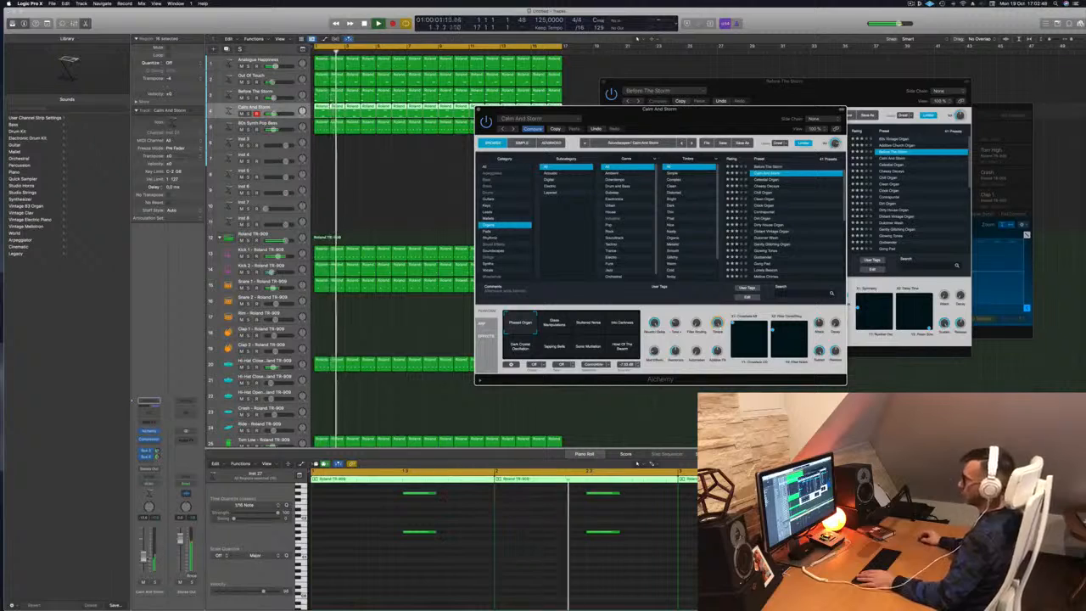
{"action": "left_click", "coordinate": [623, 325]}
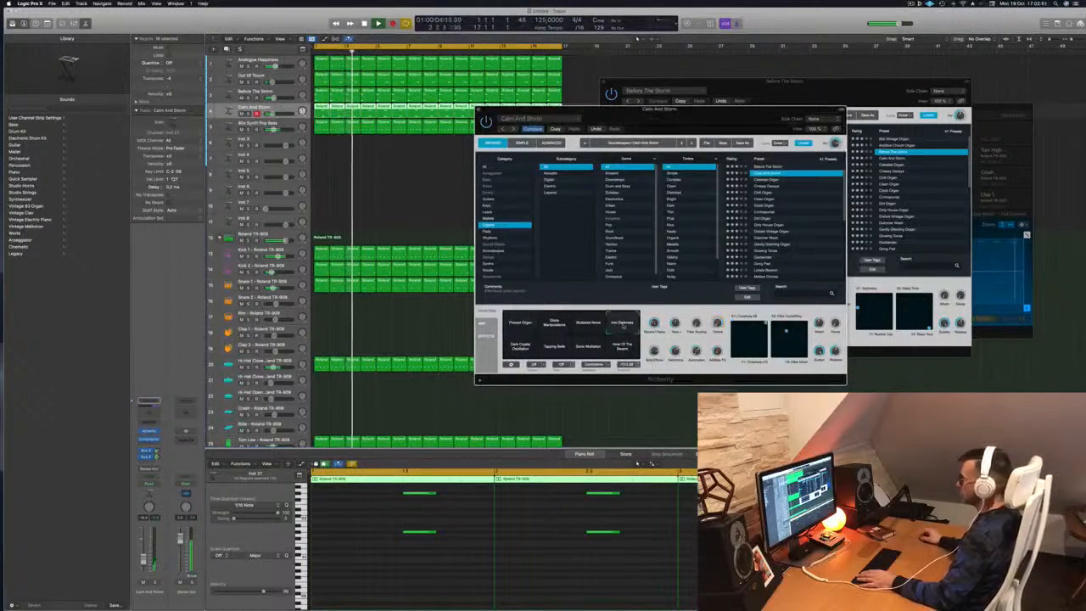
{"action": "left_click", "coordinate": [594, 343]}
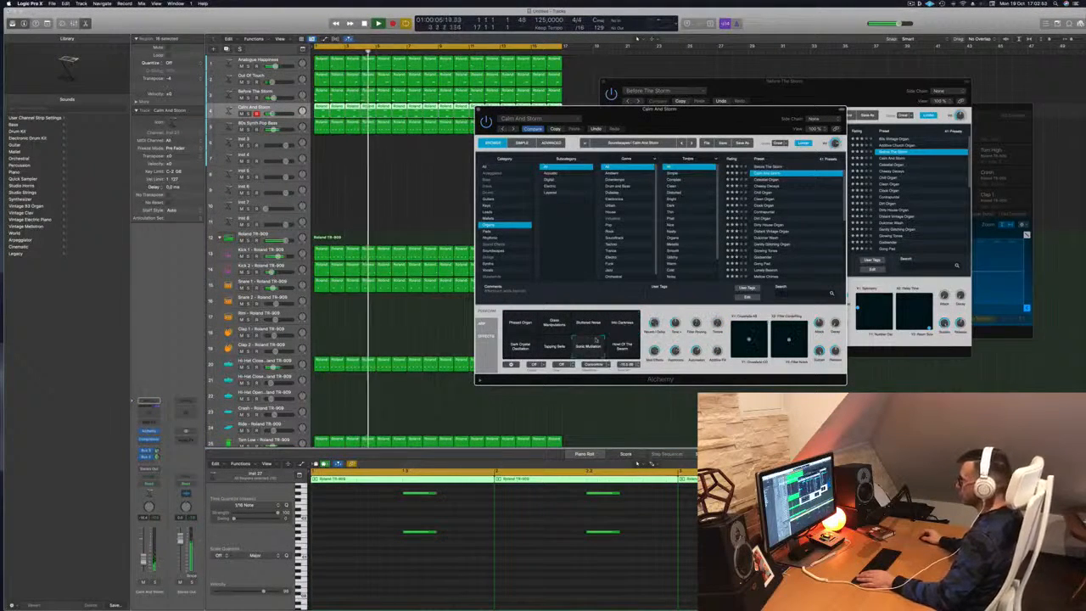
{"action": "left_click", "coordinate": [521, 343]}
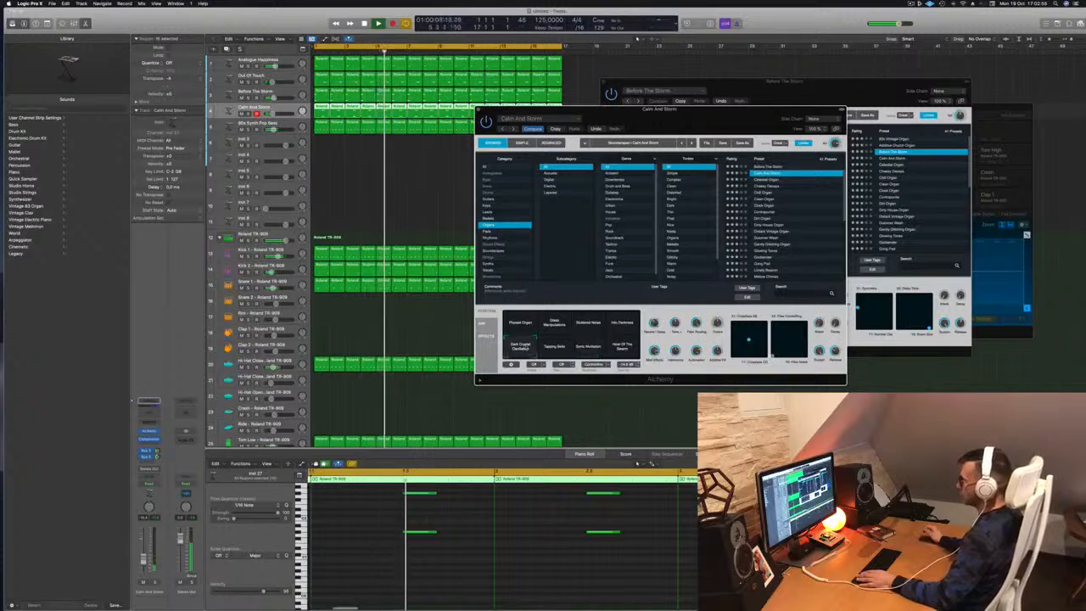
{"action": "left_click", "coordinate": [767, 180]}
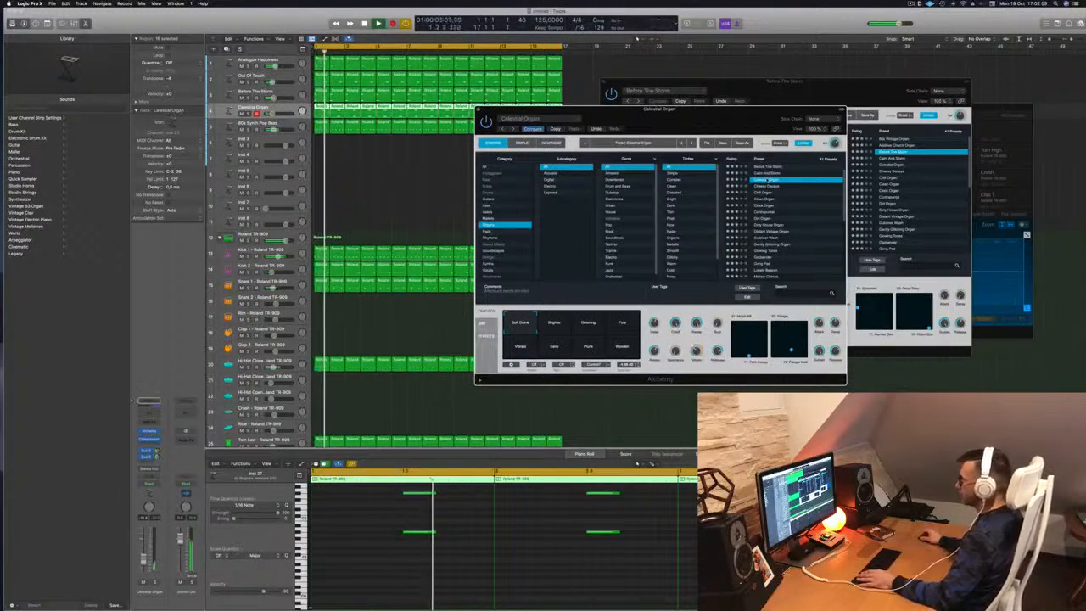
Load the Cheesy Decays preset and try its Brighter and Deluxe variations.
{"action": "left_click", "coordinate": [562, 330]}
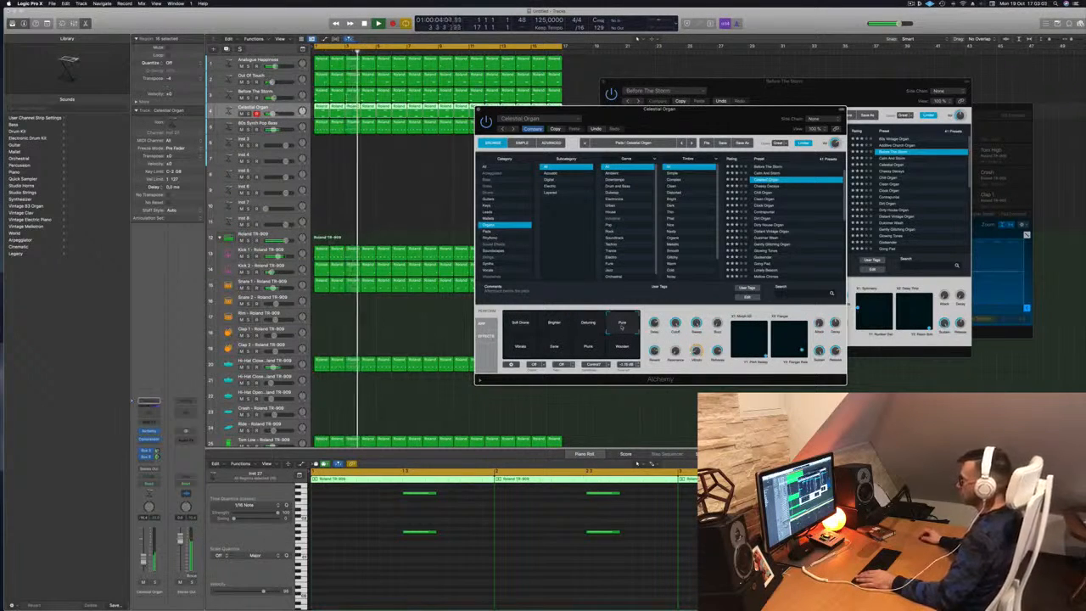
{"action": "left_click", "coordinate": [766, 186]}
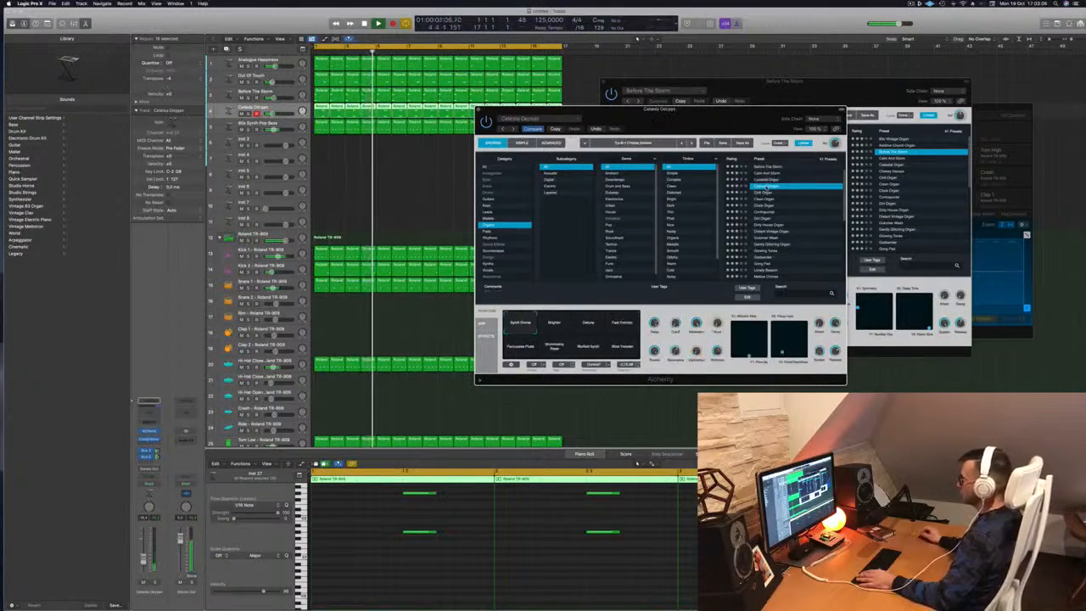
{"action": "key", "text": "space"}
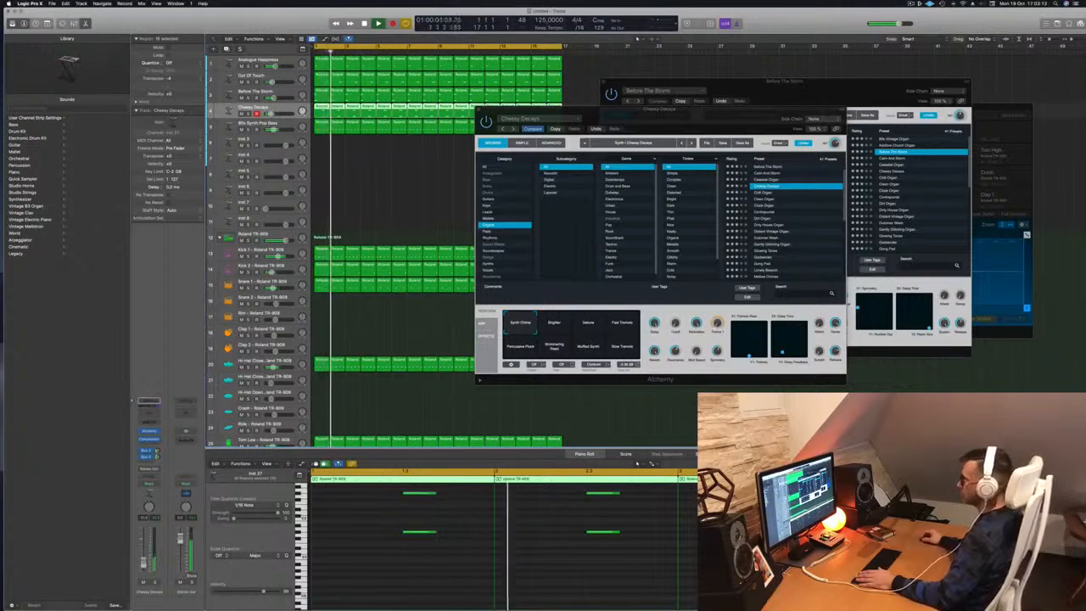
{"action": "left_click", "coordinate": [557, 326]}
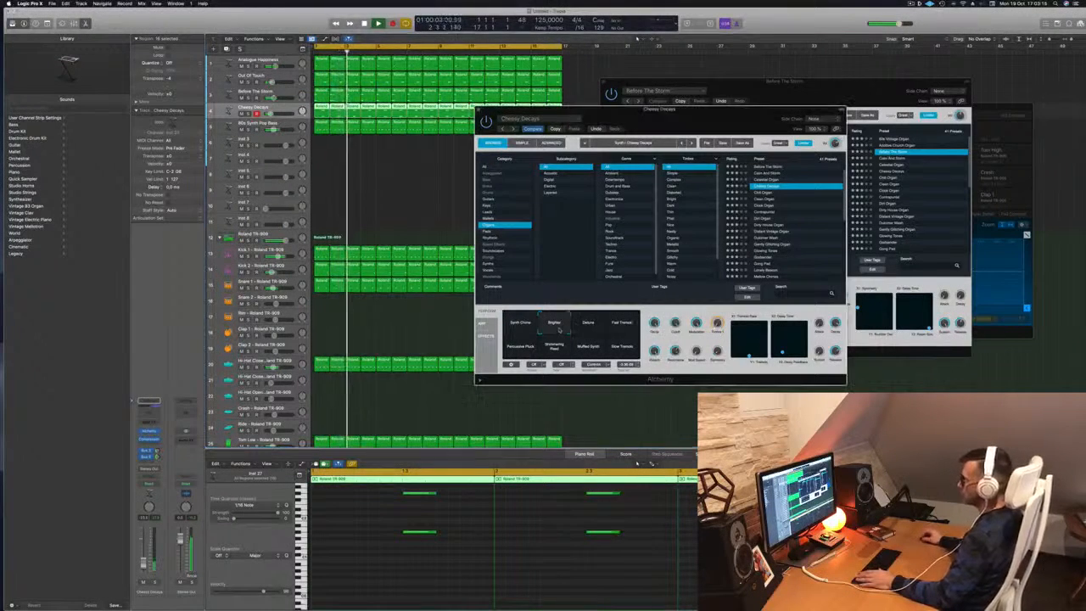
{"action": "left_click", "coordinate": [587, 328]}
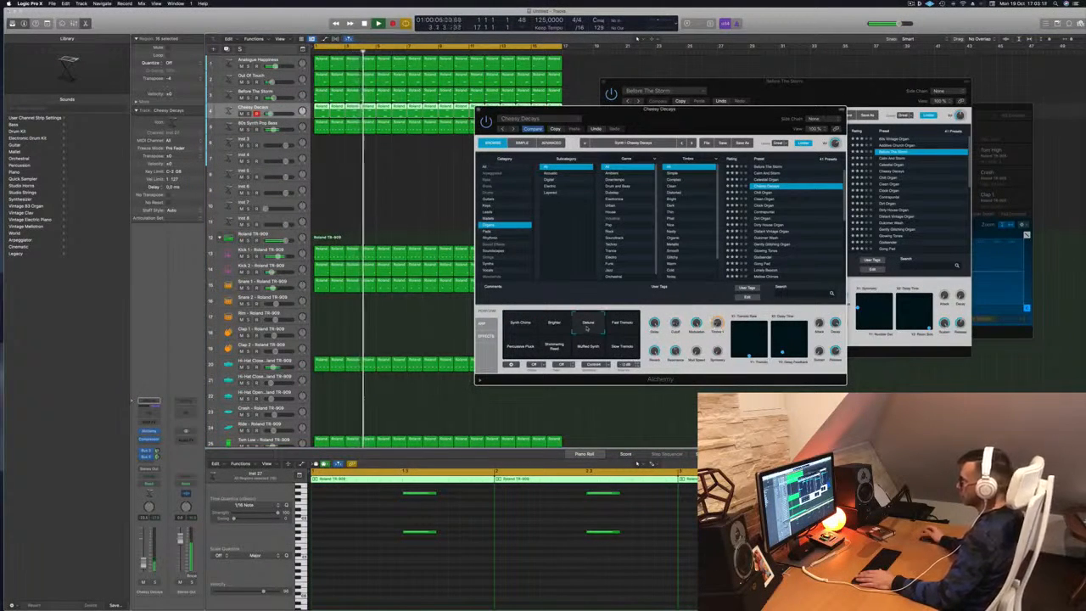
Try Fast Tremolo, Percussive Pluck, Shimmering Pad, Muffled Synth and Slow Tremolo, then load Dulcimer Wash.
{"action": "left_click", "coordinate": [622, 325]}
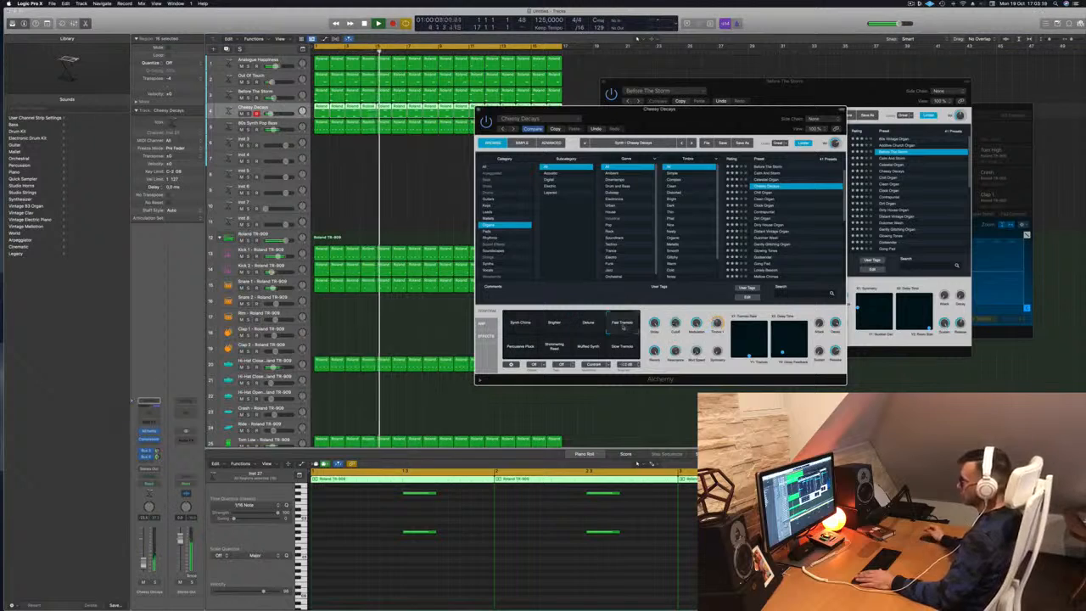
{"action": "left_click", "coordinate": [519, 348]}
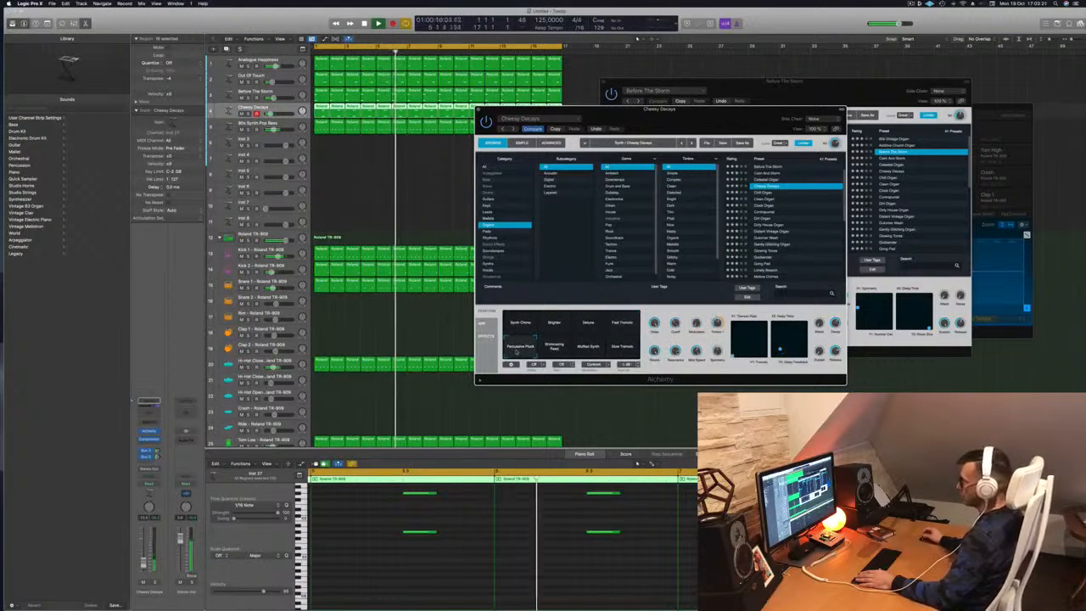
{"action": "left_click", "coordinate": [554, 345]}
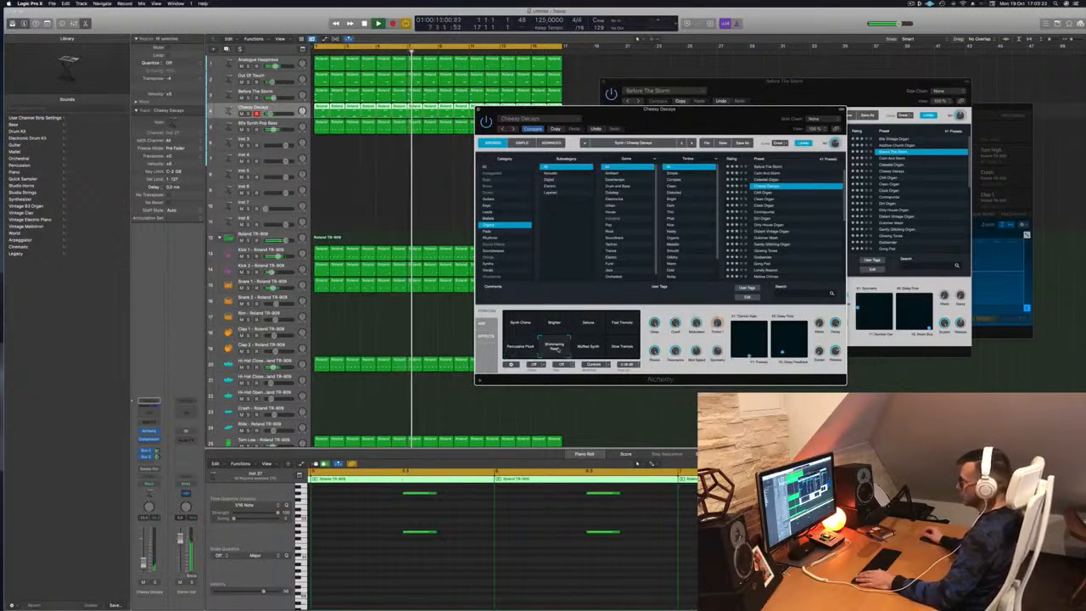
{"action": "left_click", "coordinate": [588, 346]}
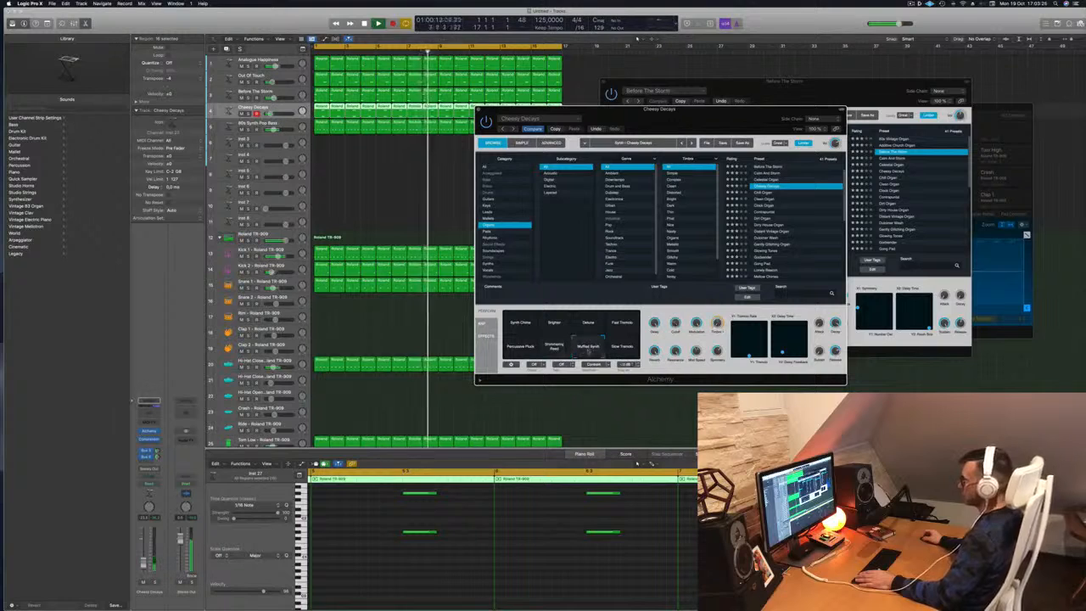
{"action": "left_click", "coordinate": [624, 348]}
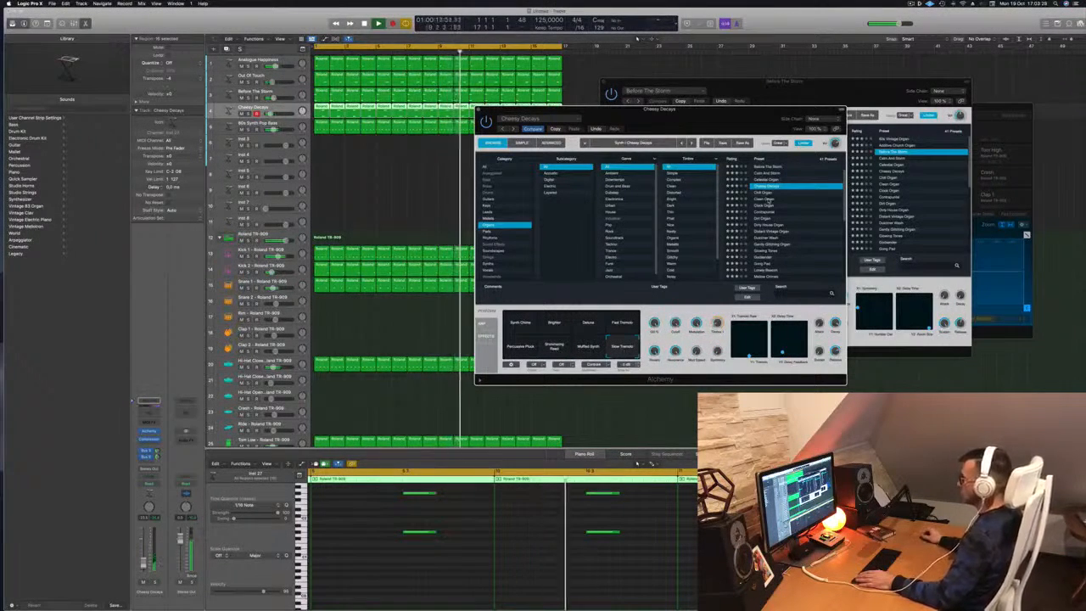
{"action": "scroll", "coordinate": [780, 208], "scroll_direction": "down", "scroll_amount": 1}
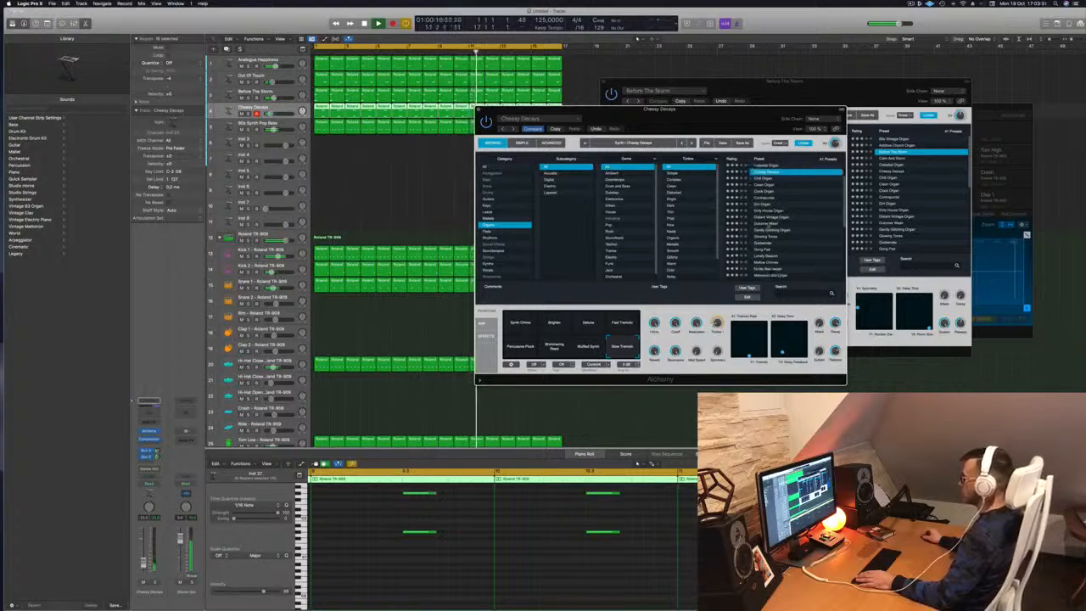
{"action": "key", "text": "Return"}
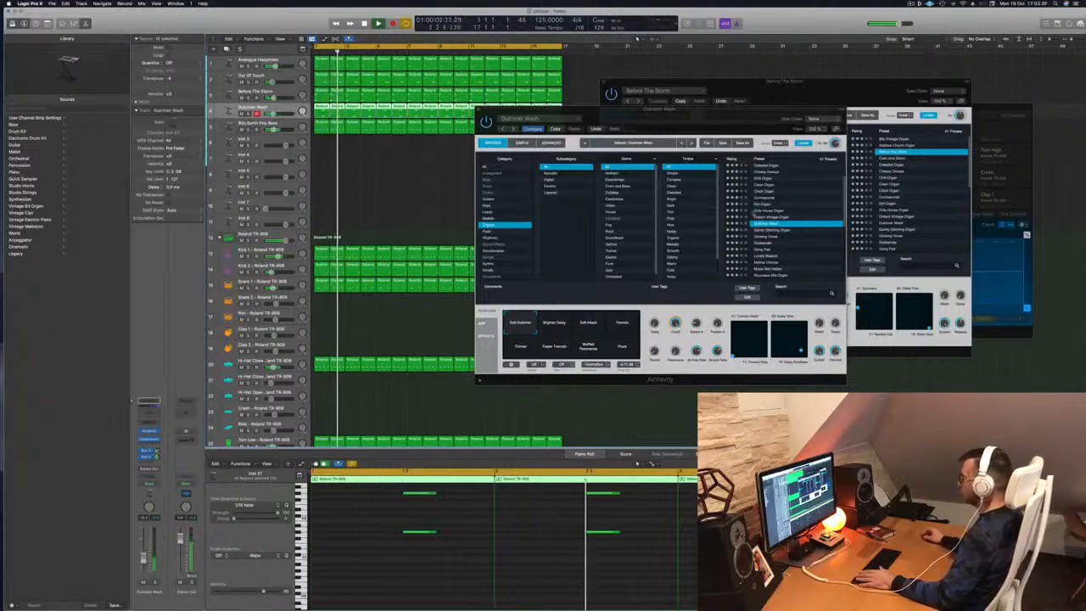
Switch to Godsender and try Sidechain Effect, Percussive Rhythm, Lo-Fi and Slow Attack, ending on Softer Keys.
{"action": "key", "text": "Down"}
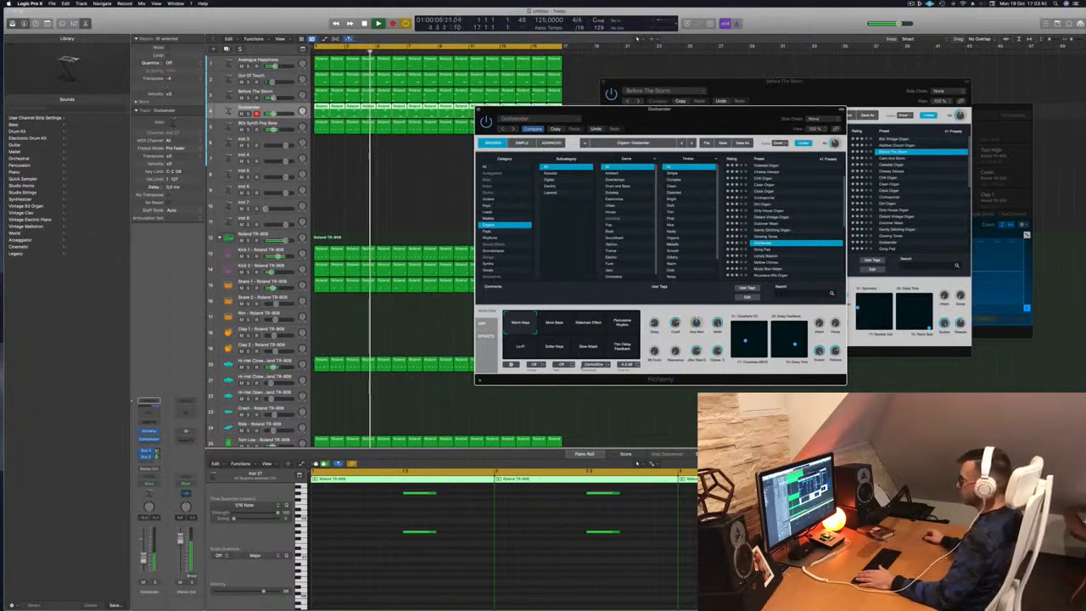
{"action": "left_click", "coordinate": [591, 323]}
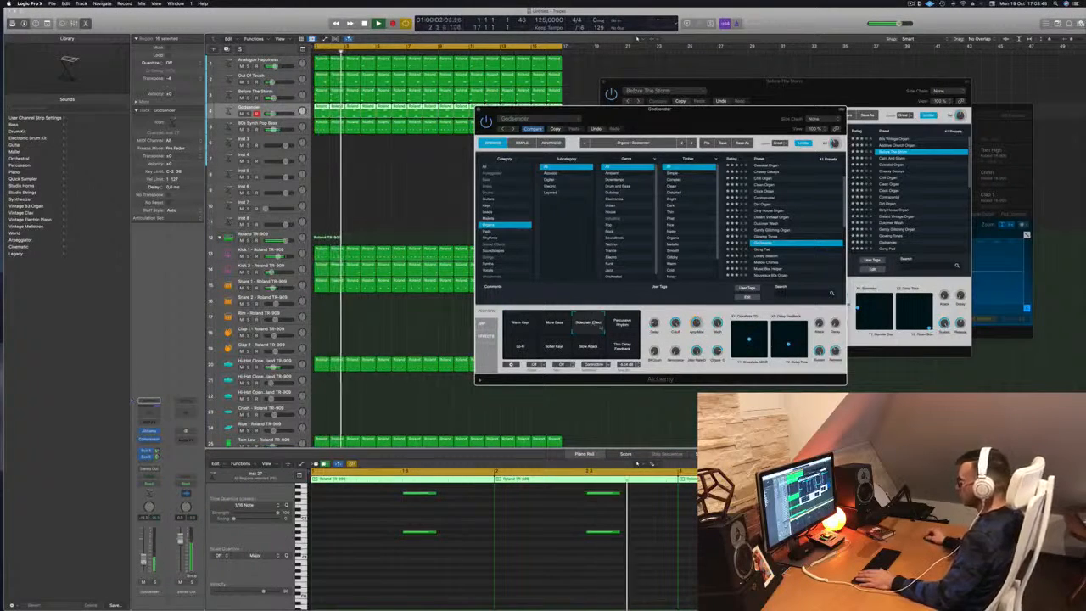
{"action": "left_click", "coordinate": [622, 324]}
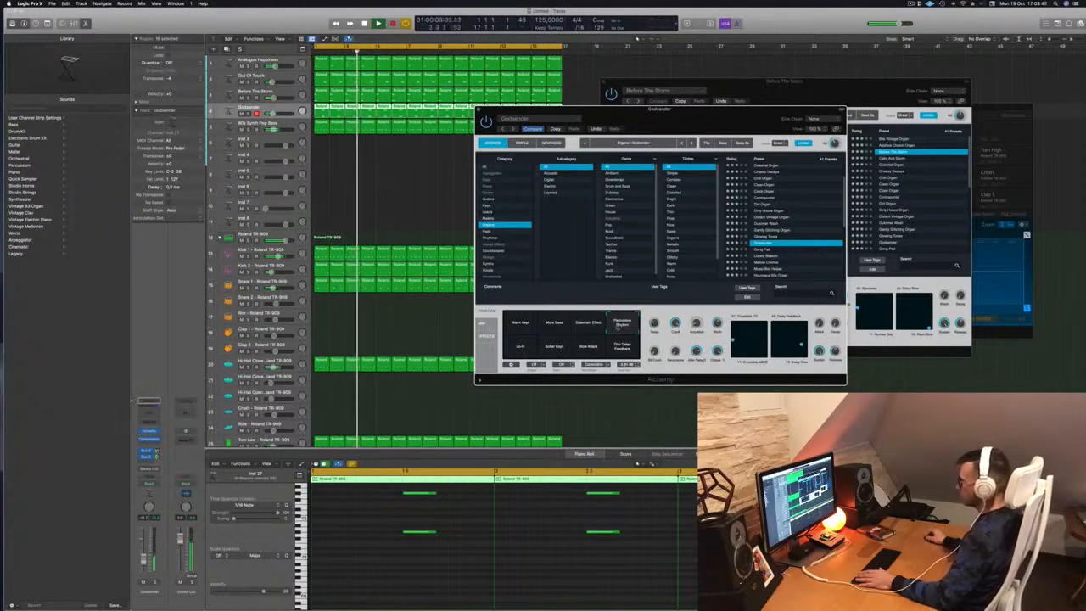
{"action": "left_click", "coordinate": [518, 351]}
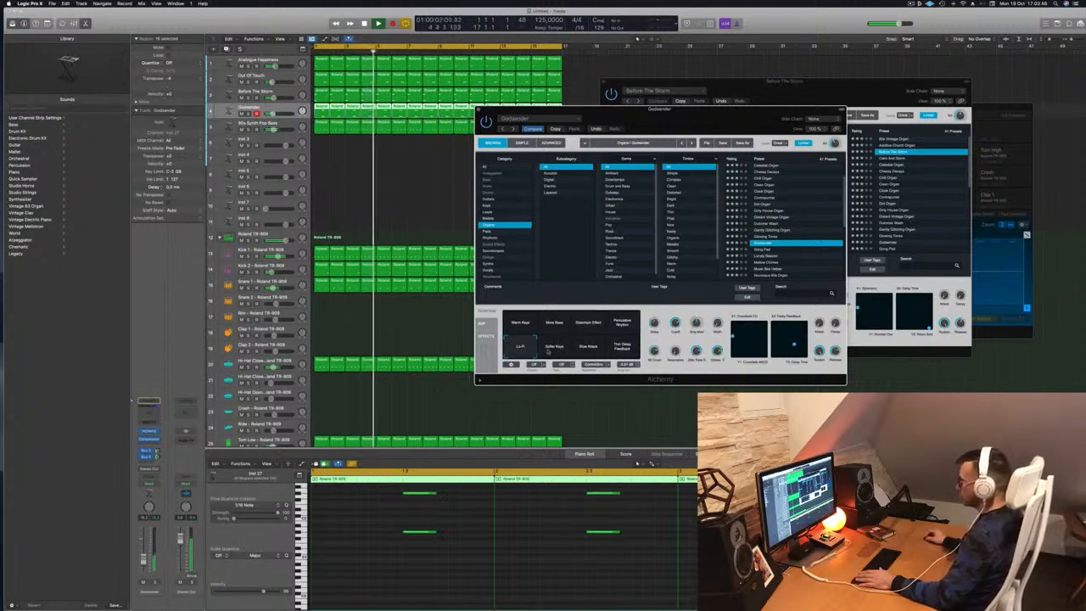
{"action": "left_click", "coordinate": [590, 348]}
{"action": "left_click", "coordinate": [554, 346]}
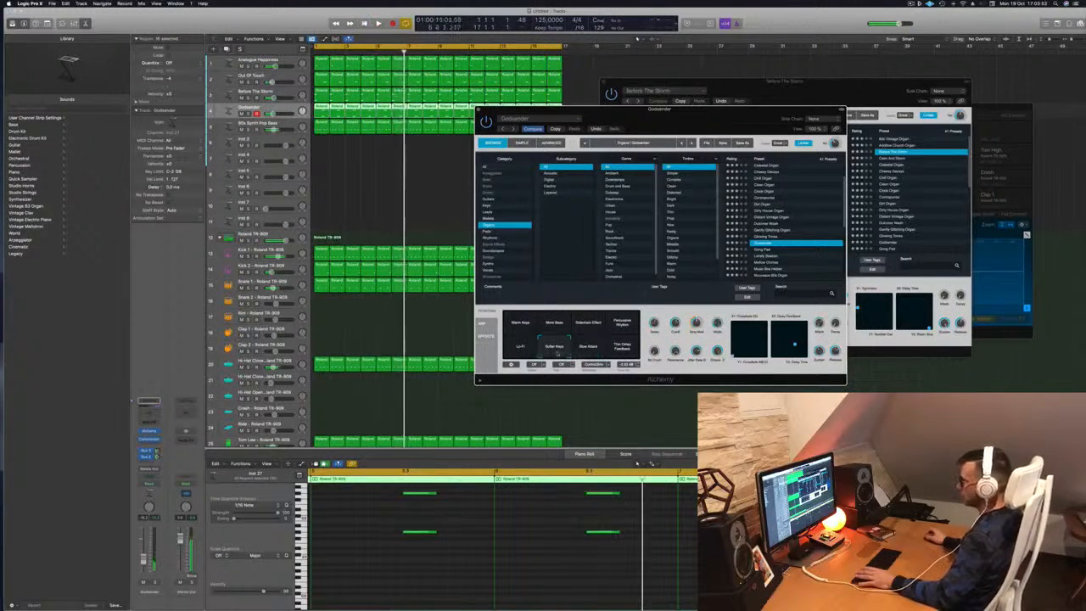
Lower the Godsender track's fader slightly and close its Alchemy window.
{"action": "left_click_drag", "start_coordinate": [143, 559], "coordinate": [144, 562]}
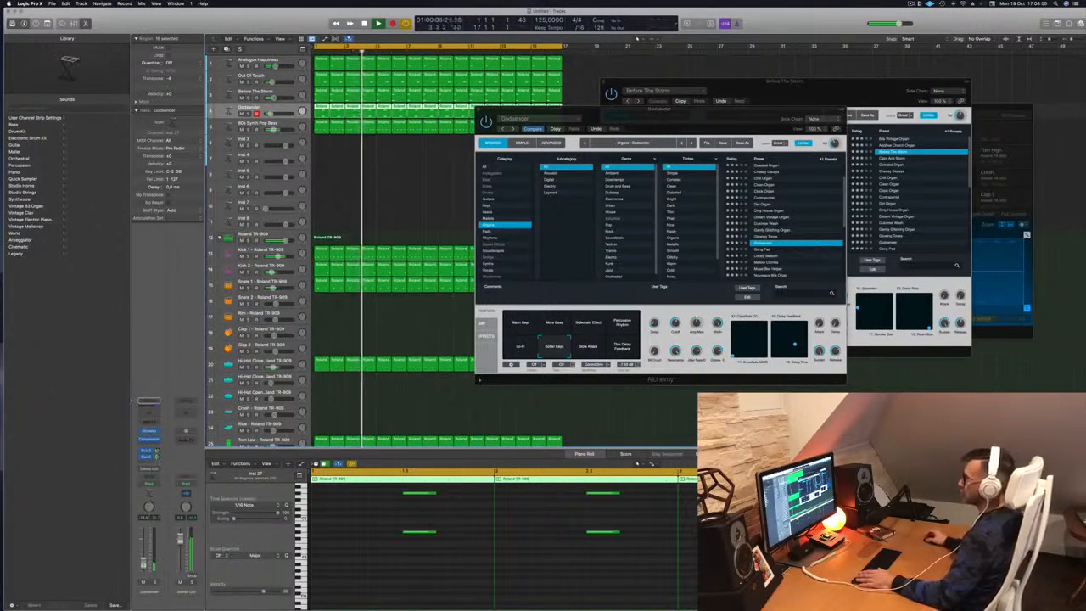
{"action": "left_click_drag", "start_coordinate": [561, 110], "coordinate": [507, 126]}
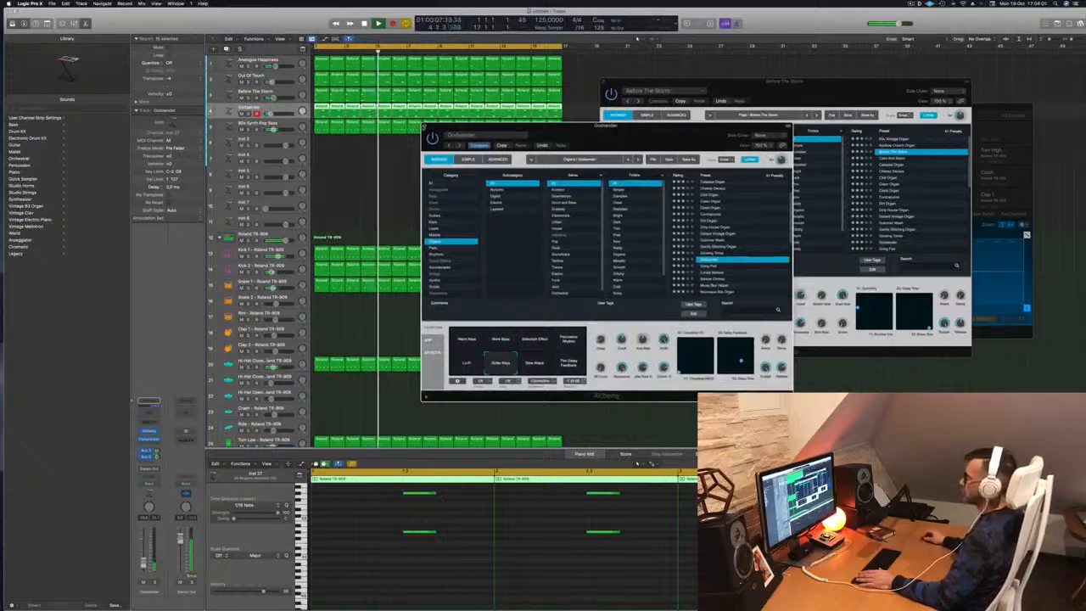
{"action": "left_click", "coordinate": [425, 126]}
{"action": "left_click_drag", "start_coordinate": [627, 81], "coordinate": [594, 84]}
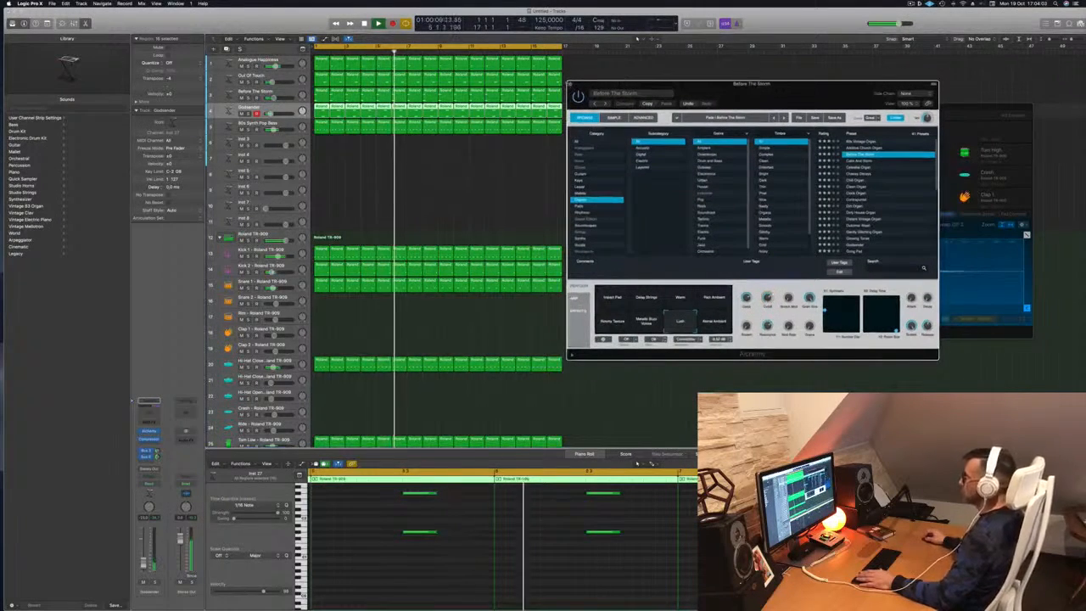
Close the Before The Storm window and select the first closed hi-hat region on track 20.
{"action": "left_click", "coordinate": [571, 84]}
{"action": "scroll", "coordinate": [390, 228], "scroll_direction": "down", "scroll_amount": 3}
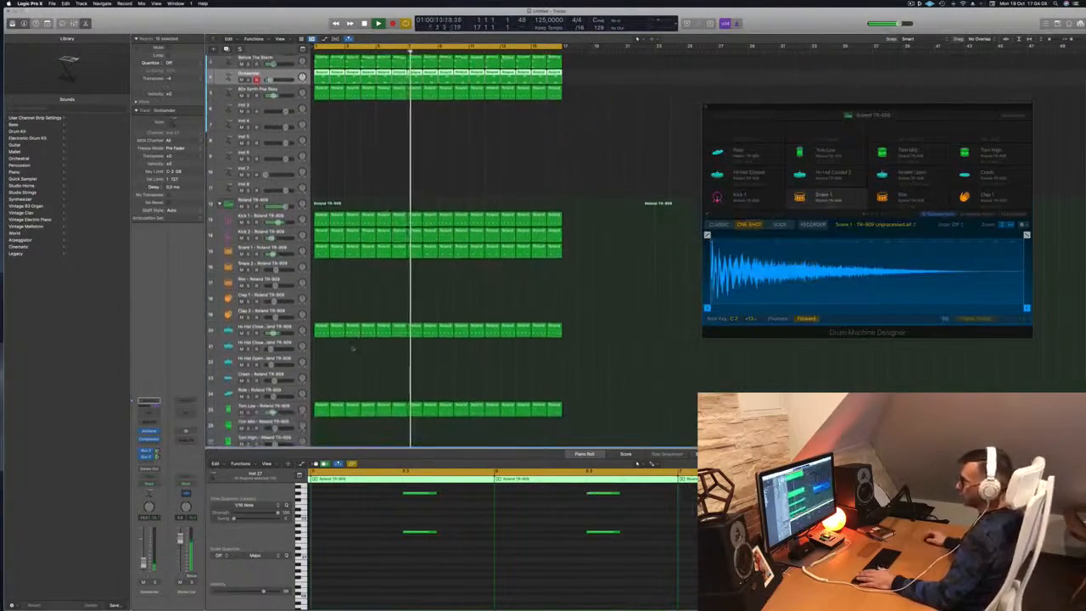
{"action": "scroll", "coordinate": [361, 344], "scroll_direction": "down", "scroll_amount": 1}
{"action": "left_click", "coordinate": [321, 318]}
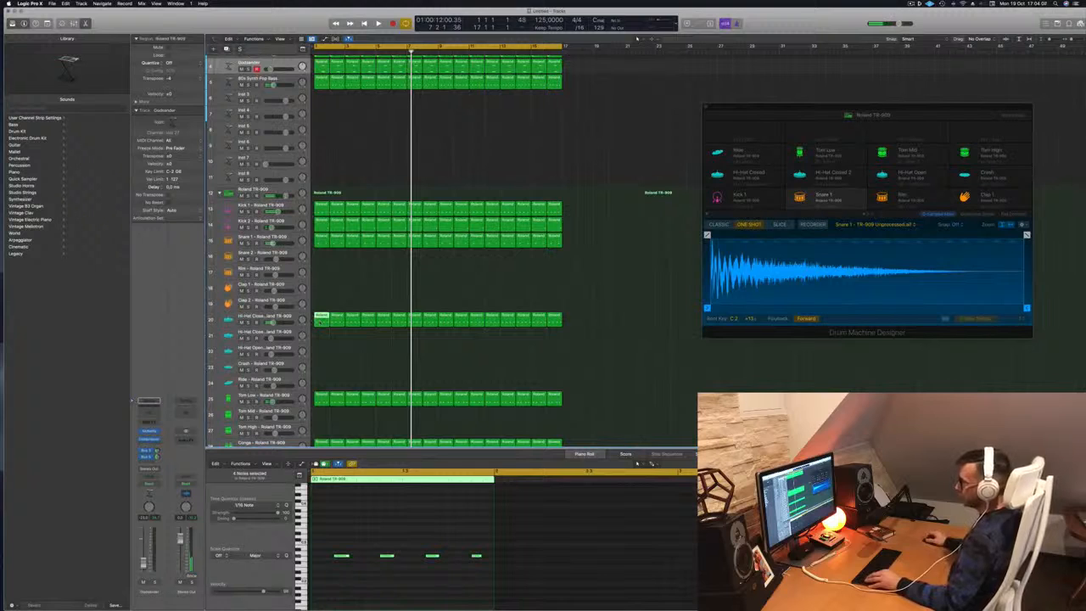
Create a one-bar region on Hi-Hat Closed 2, adjust its hi-hat notes, and play it.
{"action": "left_click", "coordinate": [320, 335]}
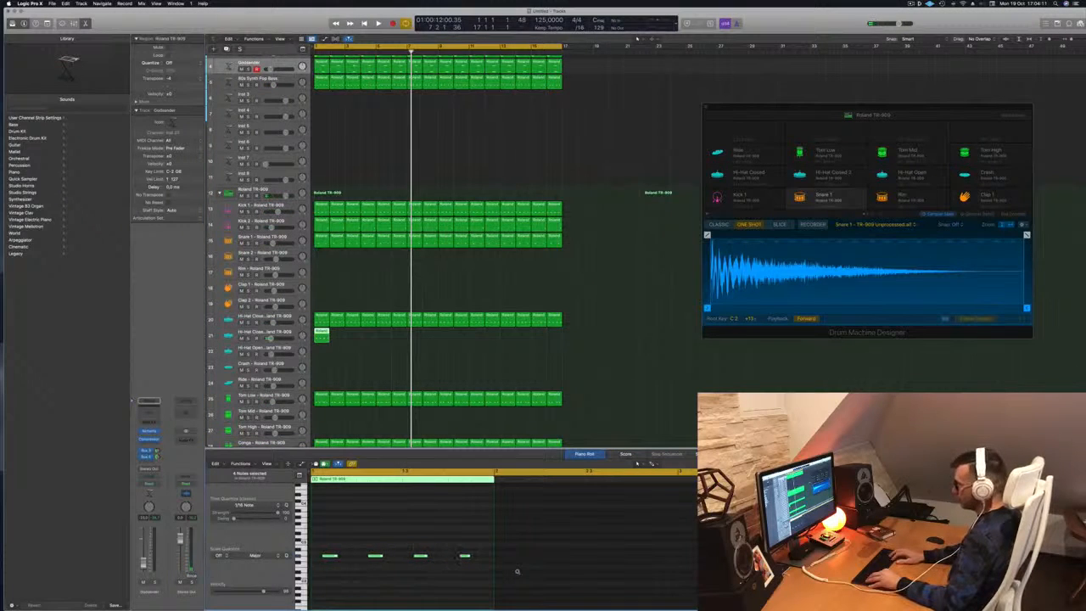
{"action": "scroll", "coordinate": [369, 581], "scroll_direction": "up", "scroll_amount": 3}
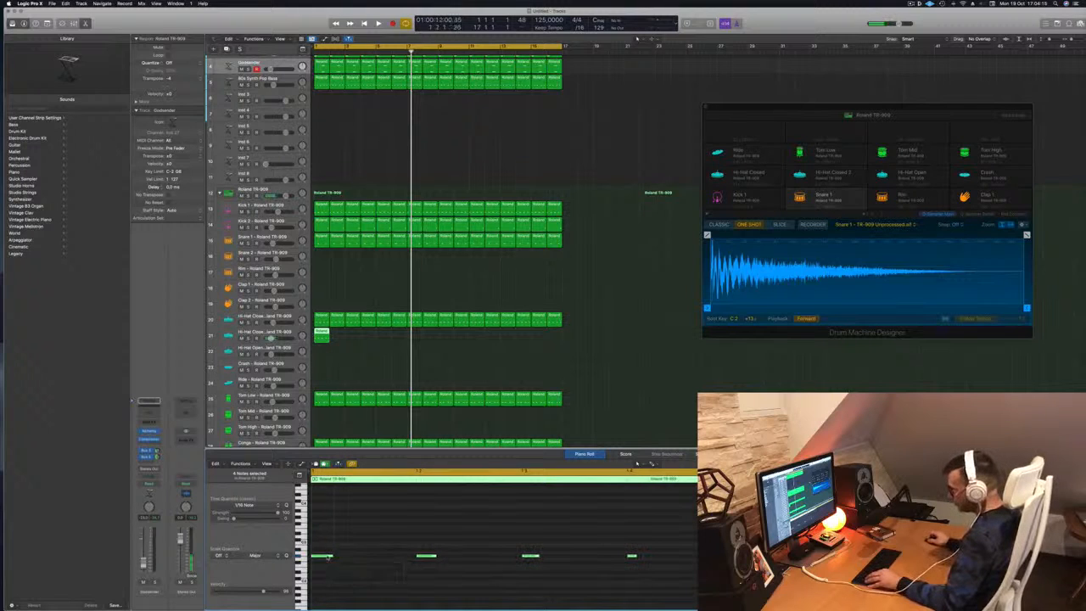
{"action": "left_click_drag", "start_coordinate": [342, 561], "coordinate": [355, 564]}
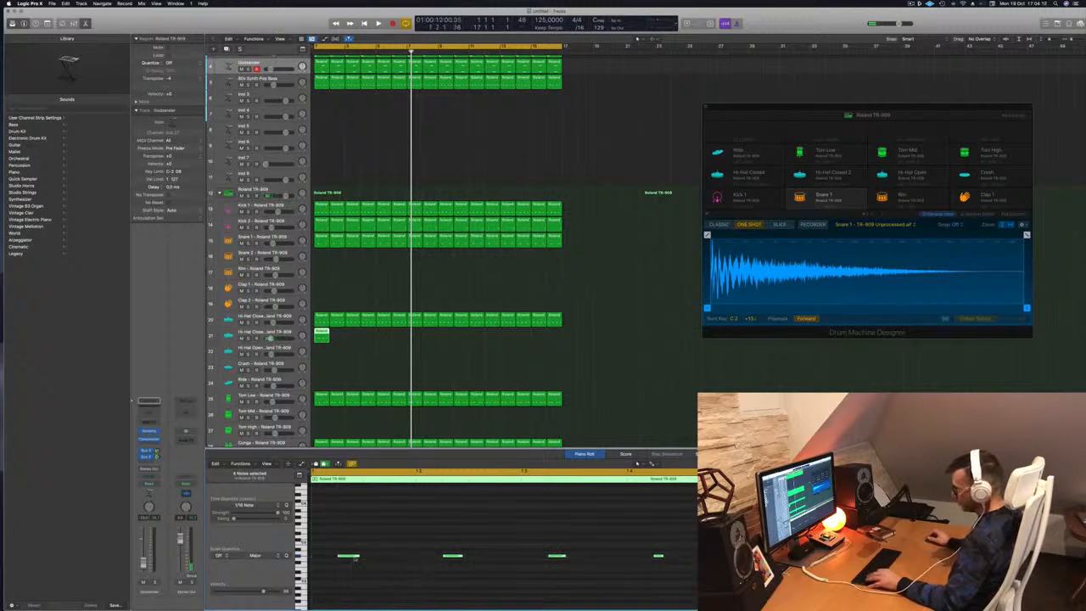
{"action": "left_click_drag", "start_coordinate": [339, 558], "coordinate": [375, 560]}
{"action": "left_click", "coordinate": [264, 332]}
{"action": "key", "text": "space"}
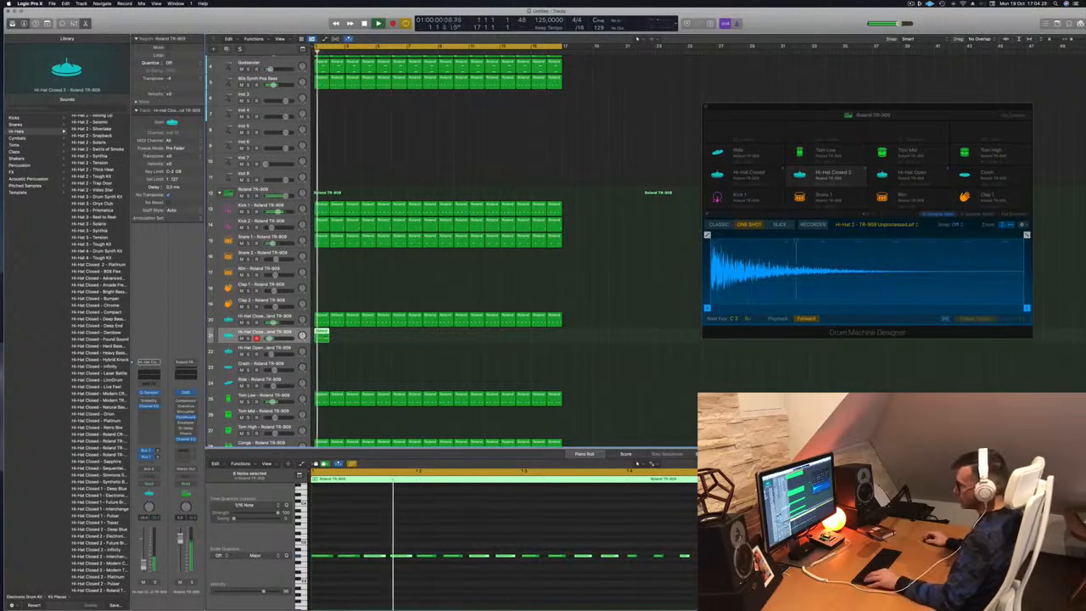
Option-drag copies of the hi-hat region so Hi-Hat Closed 2 repeats through bar 17.
{"action": "left_click_drag", "start_coordinate": [324, 337], "coordinate": [384, 337]}
{"action": "left_click", "coordinate": [323, 337], "text": "shift"}
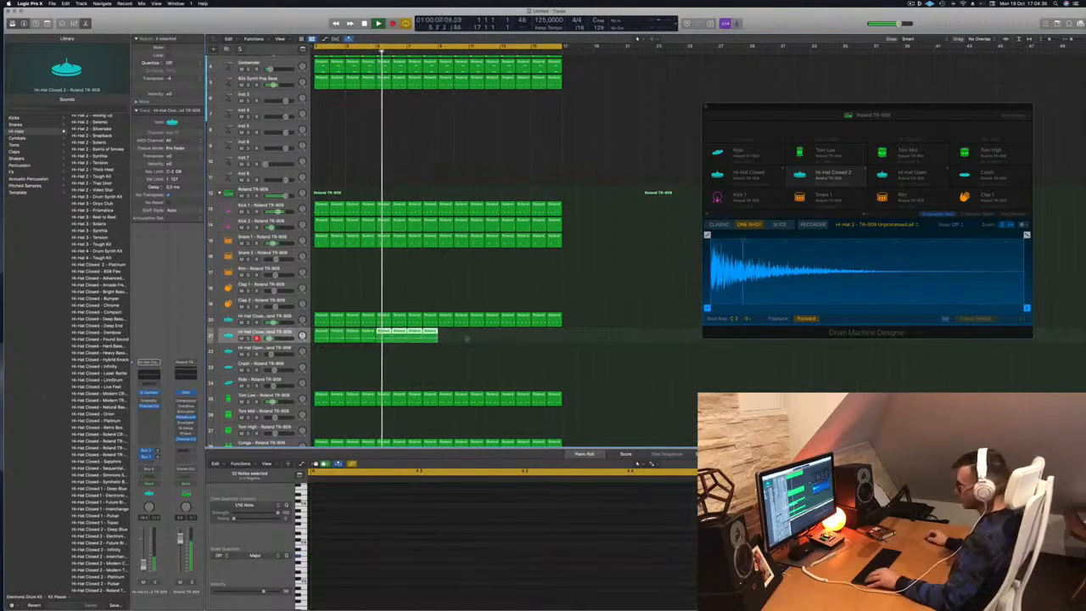
{"action": "left_click_drag", "start_coordinate": [327, 337], "coordinate": [451, 339]}
{"action": "left_click", "coordinate": [909, 3]}
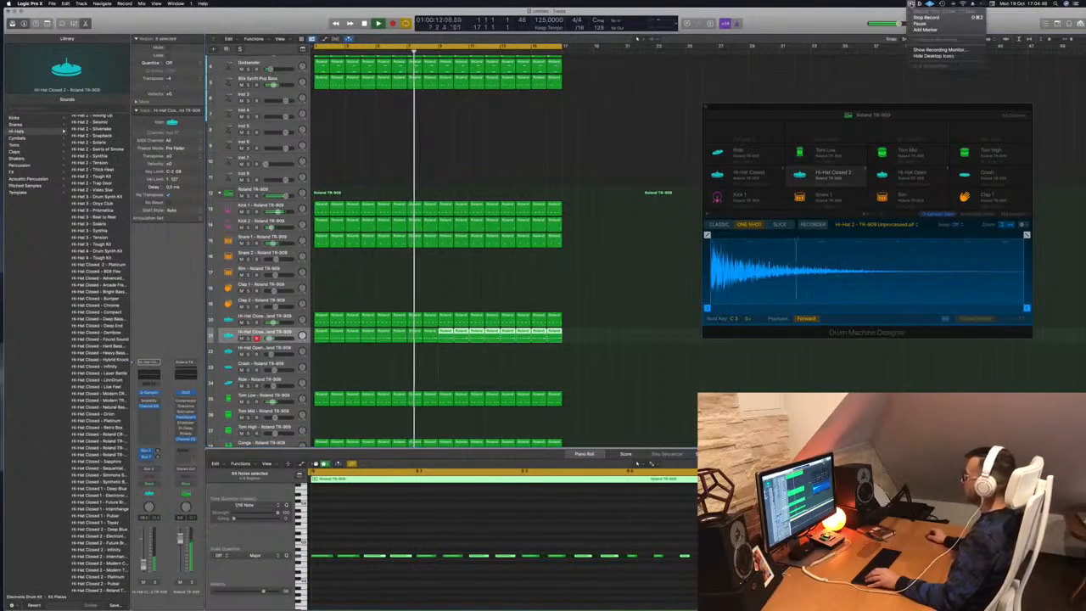
{"action": "left_click", "coordinate": [909, 3]}
{"action": "left_click", "coordinate": [427, 172]}
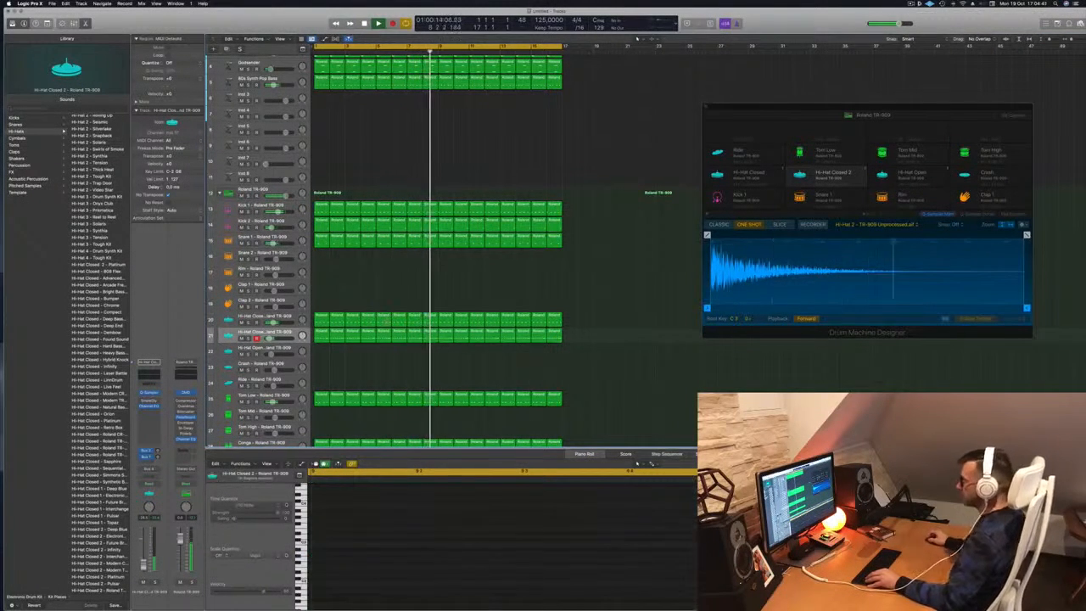
Return to bar 1, check the 16 hi-hat regions, then show the Mixer.
{"action": "key", "text": "Return"}
{"action": "left_click", "coordinate": [264, 332]}
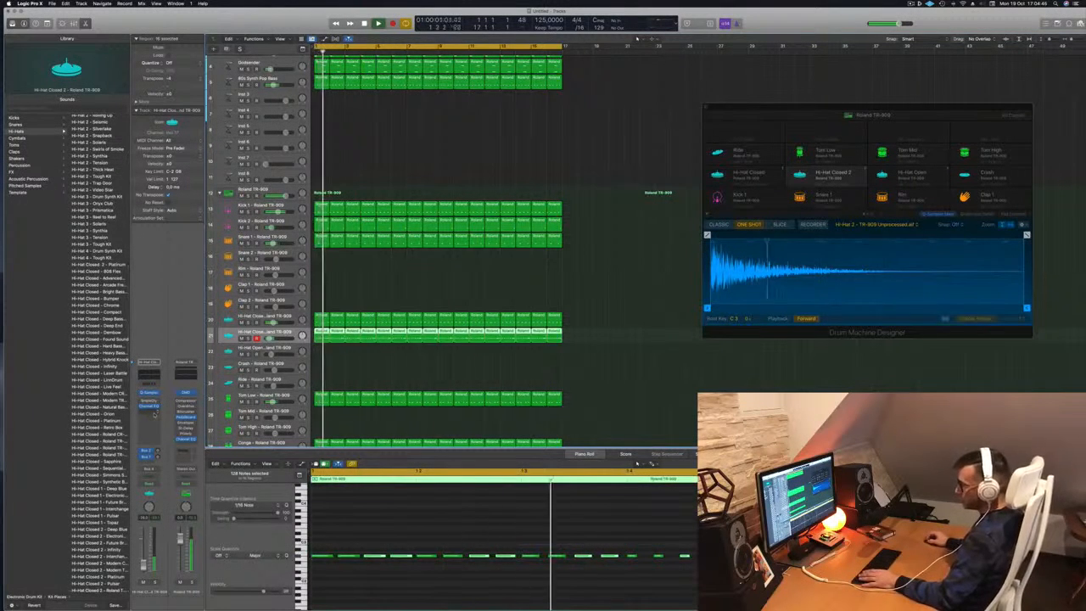
{"action": "left_click", "coordinate": [592, 284]}
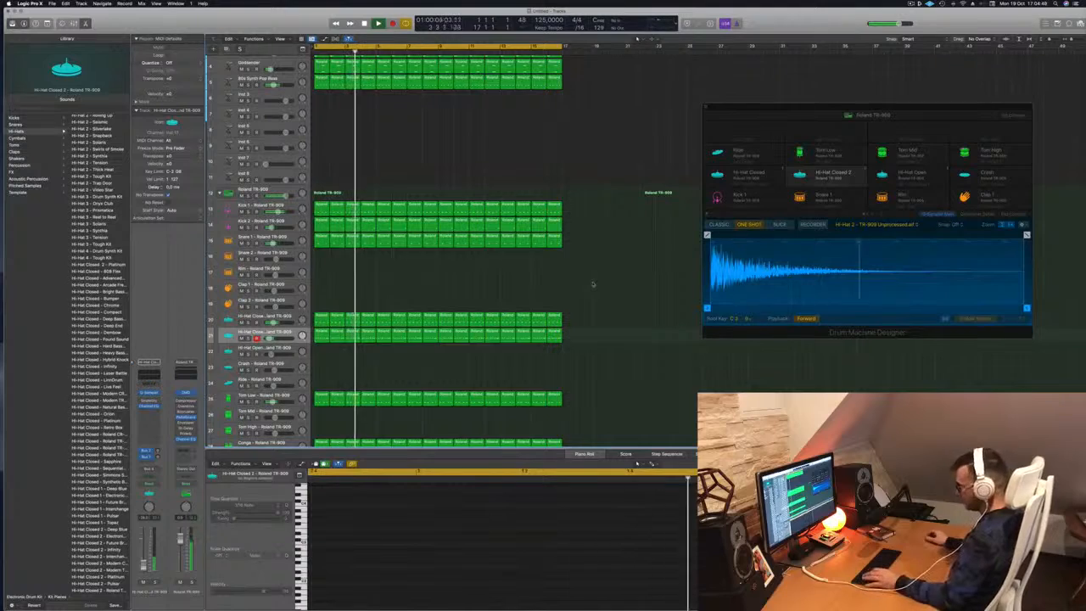
{"action": "key", "text": "x"}
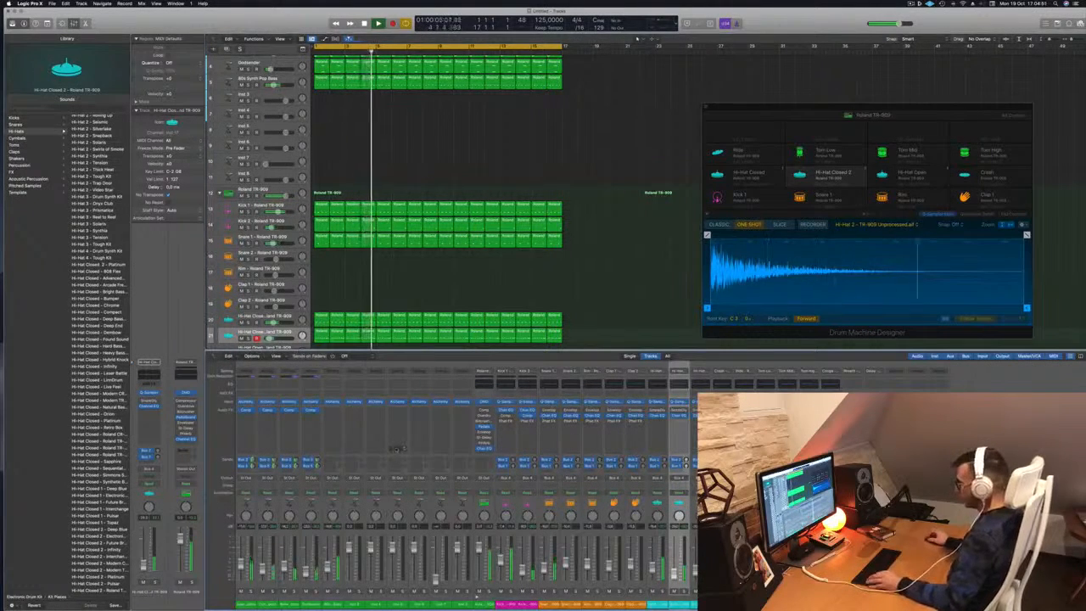
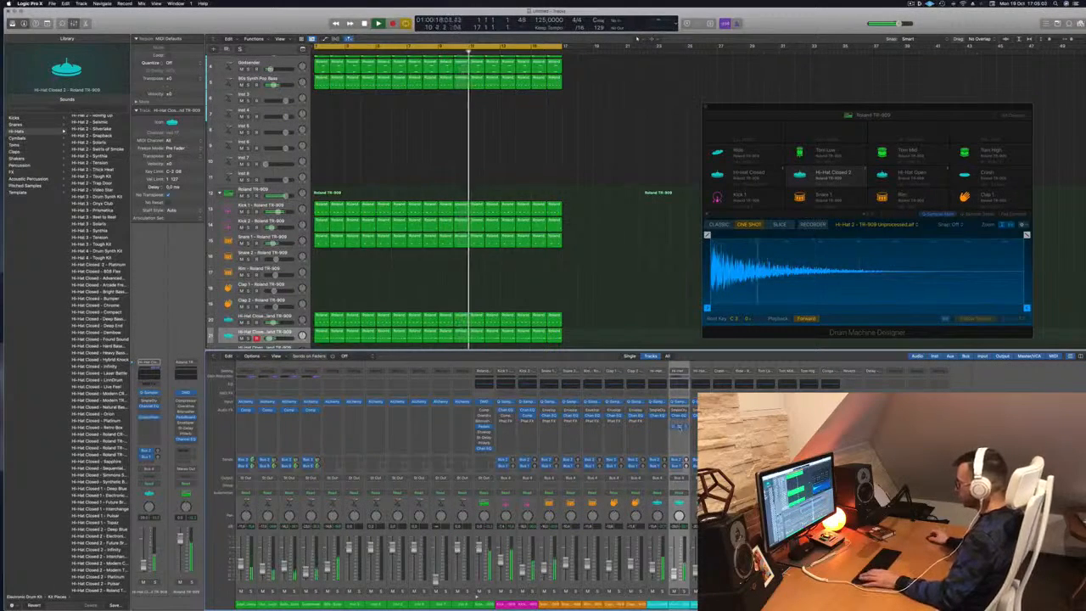
Open the Hi-Hat Closed 2 compressor, move it aside, then close it.
{"action": "left_click", "coordinate": [680, 426]}
{"action": "left_click_drag", "start_coordinate": [568, 94], "coordinate": [626, 123]}
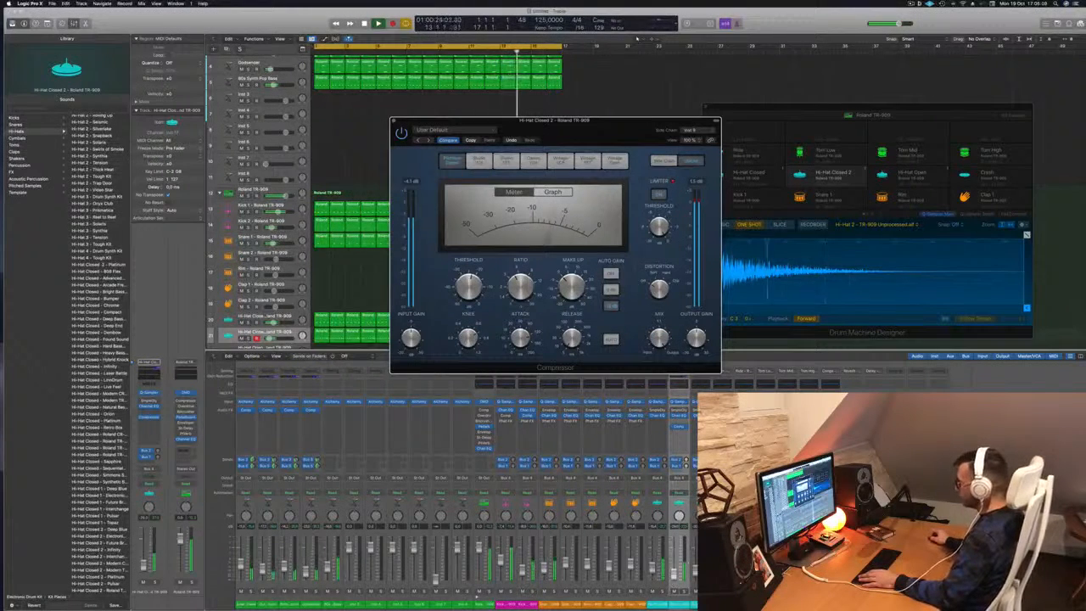
{"action": "left_click", "coordinate": [598, 416]}
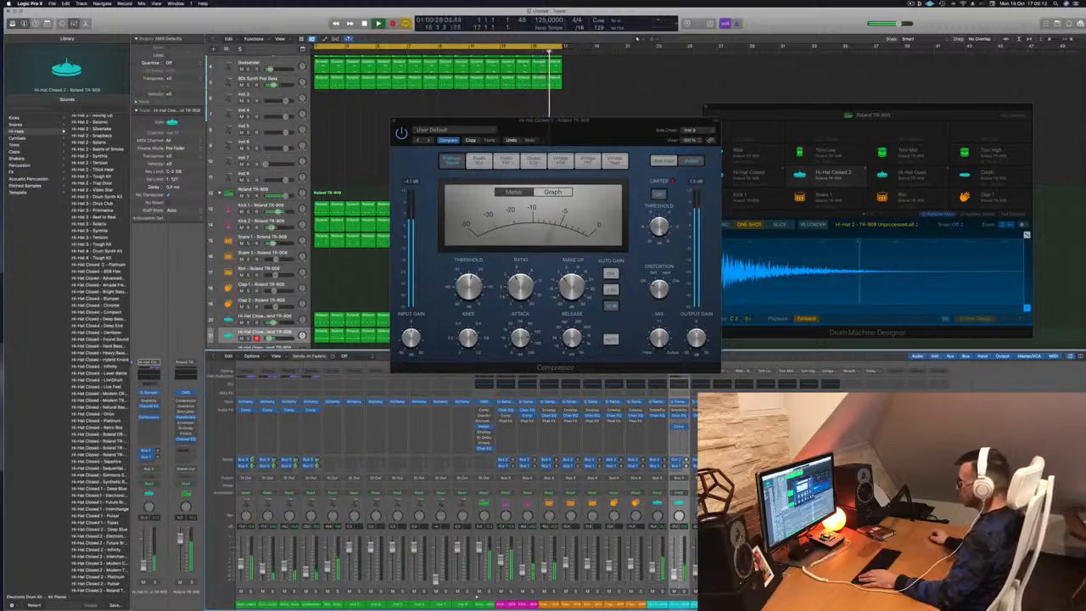
{"action": "left_click", "coordinate": [394, 122]}
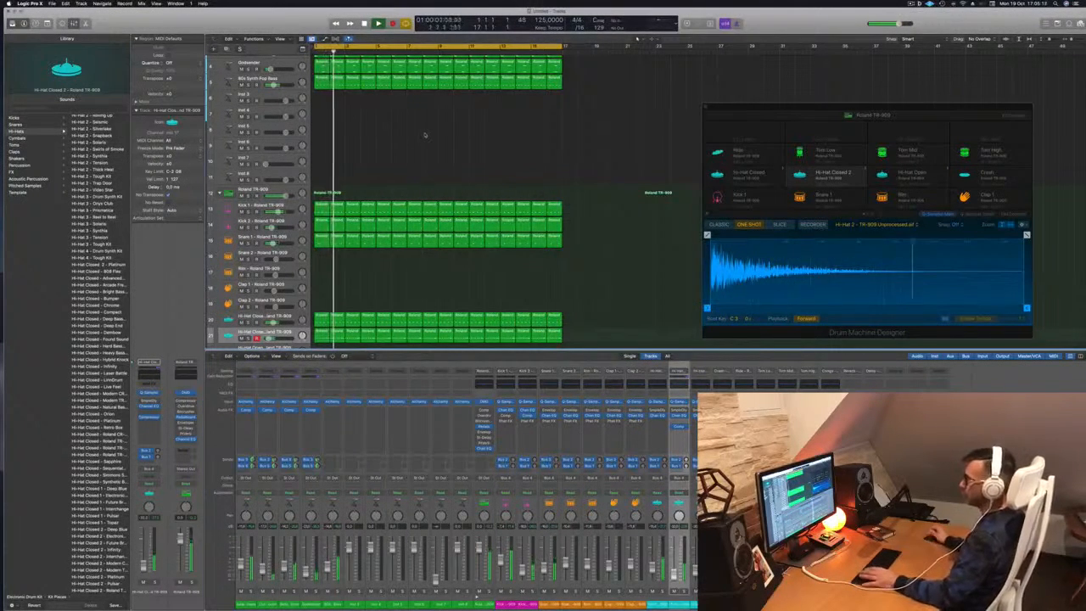
Select Snare 1, then scroll to the top and select the 80s Synth Pop Bass track.
{"action": "scroll", "coordinate": [412, 140], "scroll_direction": "up", "scroll_amount": 1}
{"action": "scroll", "coordinate": [410, 142], "scroll_direction": "up", "scroll_amount": 1}
{"action": "scroll", "coordinate": [388, 162], "scroll_direction": "down", "scroll_amount": 1}
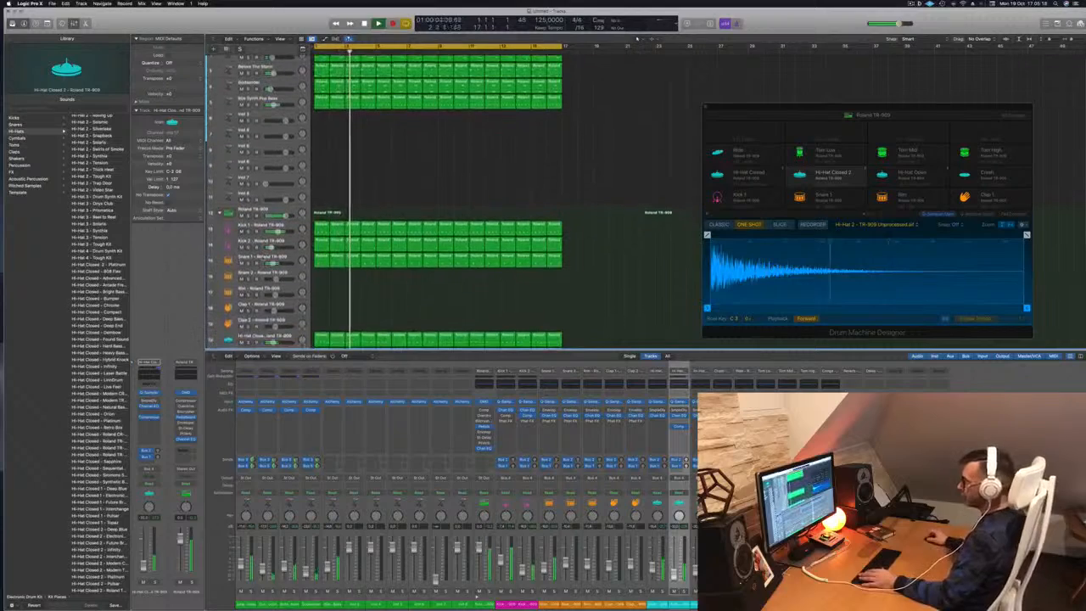
{"action": "left_click", "coordinate": [289, 256]}
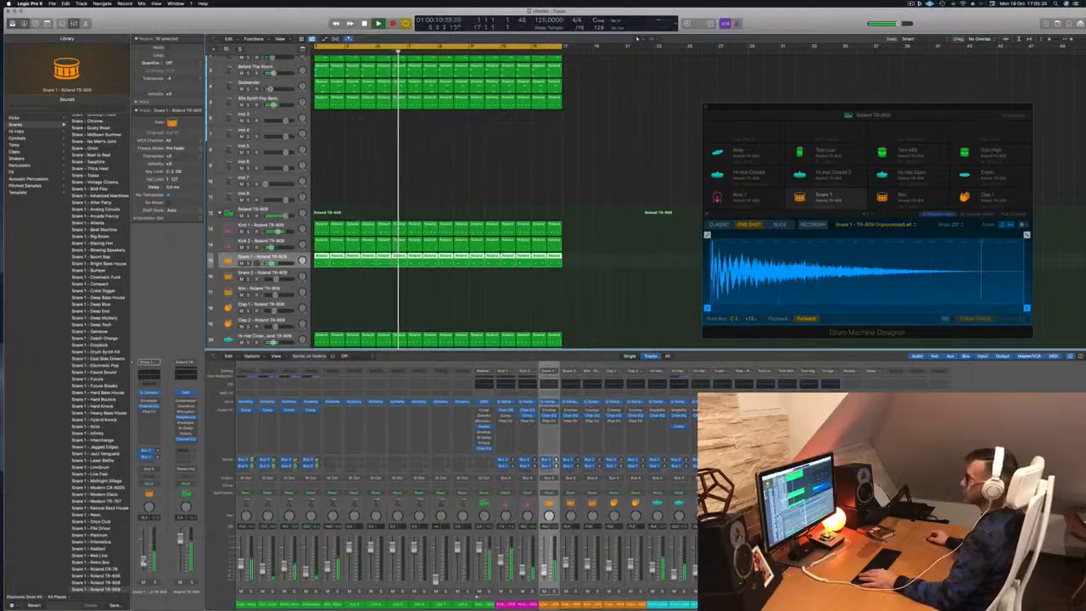
{"action": "scroll", "coordinate": [444, 178], "scroll_direction": "up", "scroll_amount": 1}
{"action": "scroll", "coordinate": [444, 178], "scroll_direction": "up", "scroll_amount": 1}
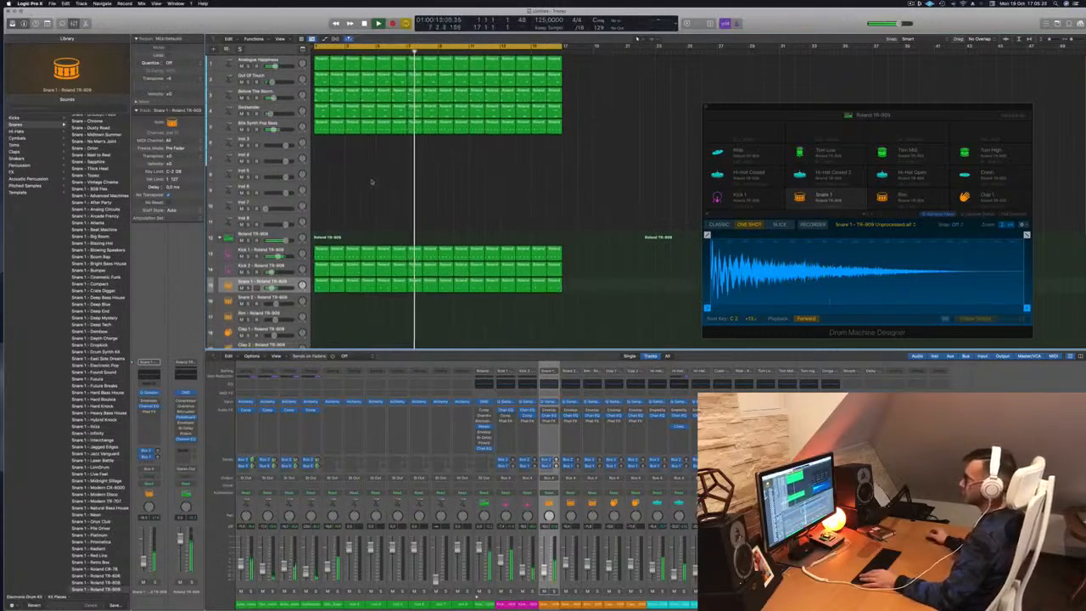
{"action": "scroll", "coordinate": [385, 179], "scroll_direction": "down", "scroll_amount": 2}
{"action": "scroll", "coordinate": [387, 177], "scroll_direction": "up", "scroll_amount": 3}
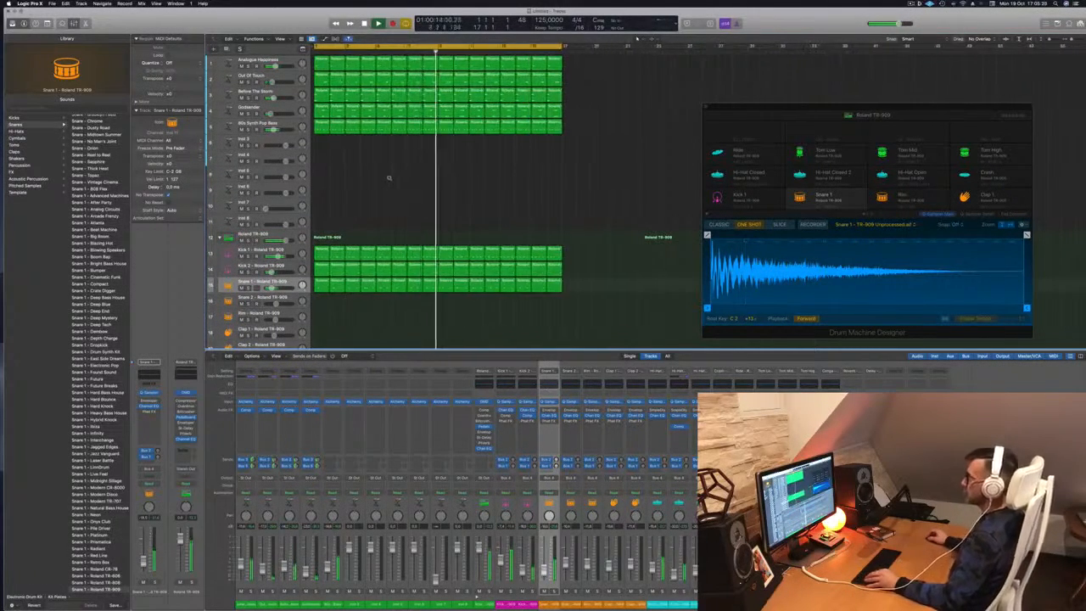
{"action": "scroll", "coordinate": [395, 175], "scroll_direction": "down", "scroll_amount": 2}
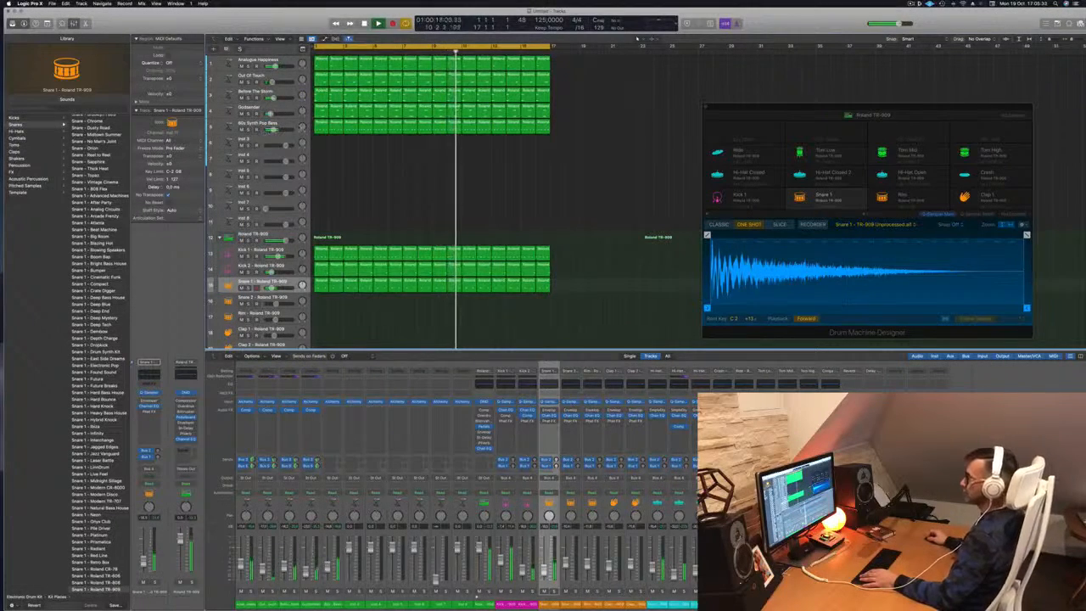
{"action": "left_click", "coordinate": [258, 124]}
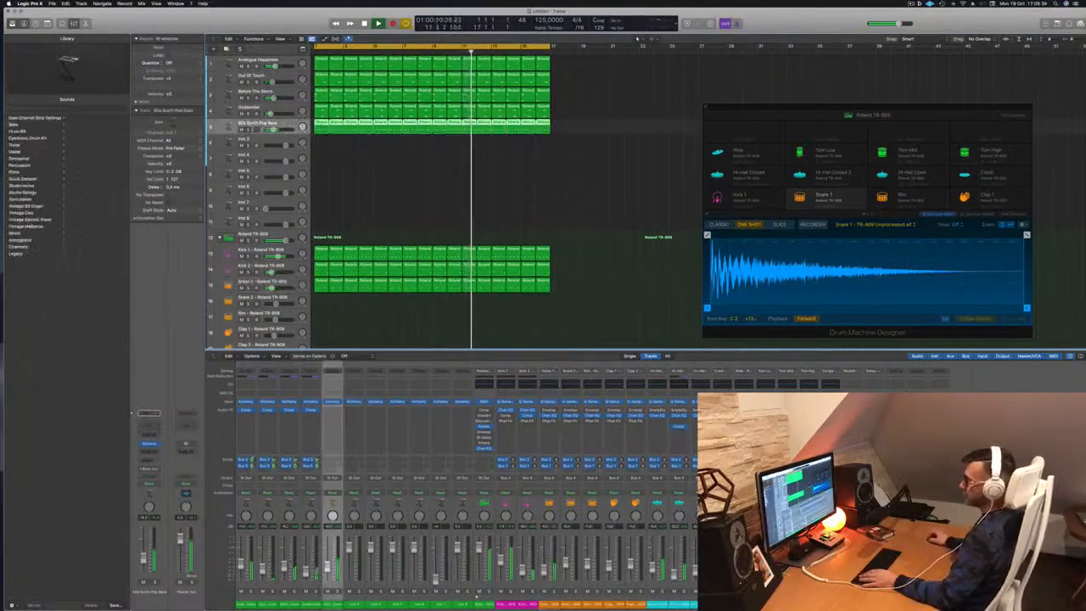
Send the 80s Synth Pop Bass to a free aux bus and raise the send level.
{"action": "left_click", "coordinate": [153, 460]}
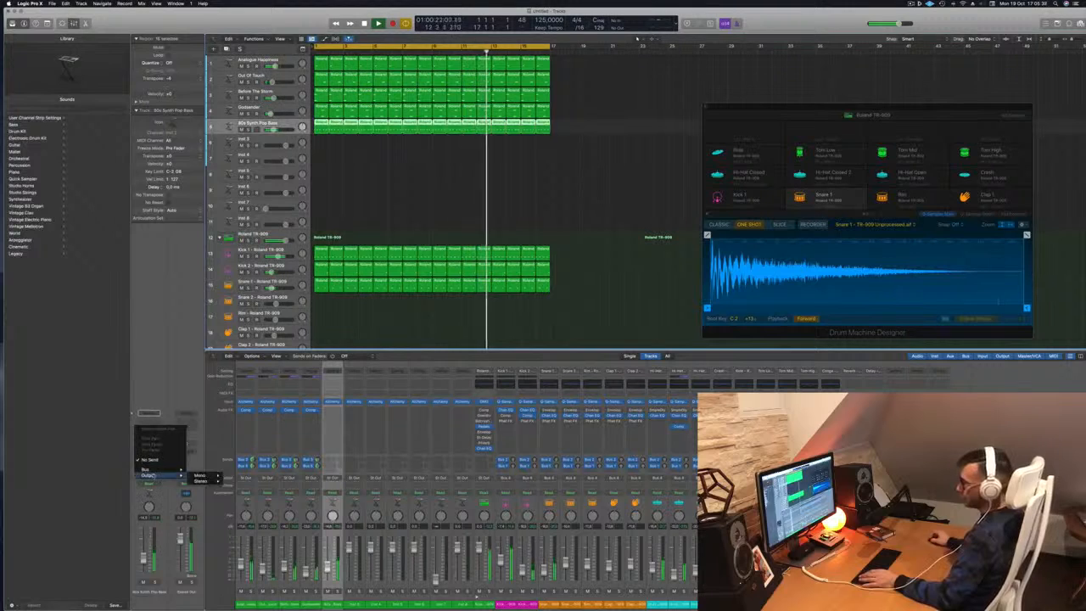
{"action": "mouse_move", "coordinate": [170, 469]}
{"action": "left_click", "coordinate": [208, 396]}
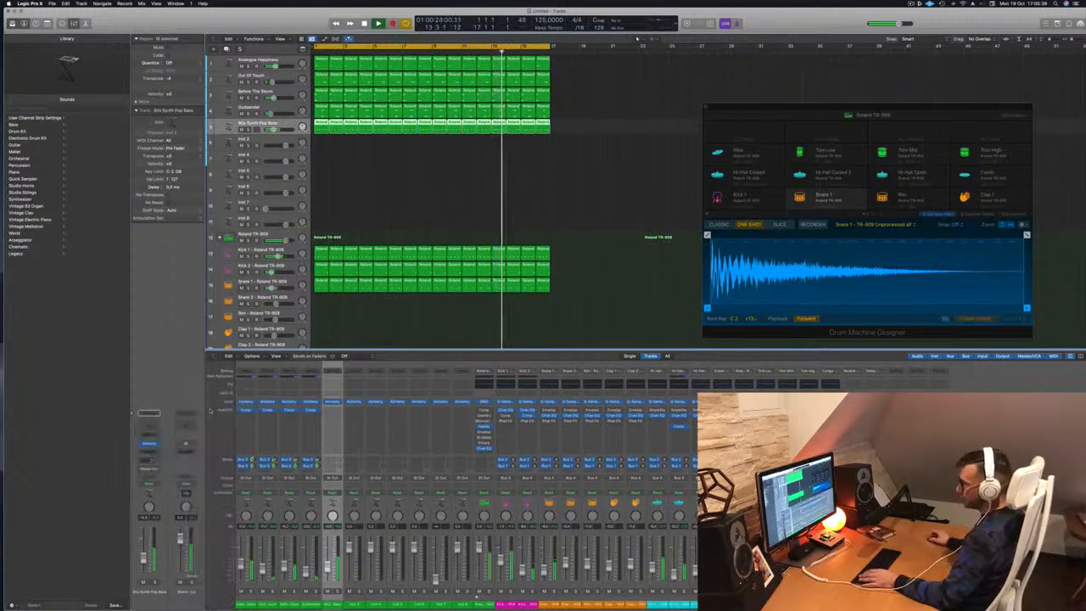
{"action": "left_click_drag", "start_coordinate": [158, 458], "coordinate": [159, 457]}
Insert Delay Designer on the aux strip and fine-tune the bass send level.
{"action": "left_click", "coordinate": [185, 447]}
{"action": "mouse_move", "coordinate": [195, 564]}
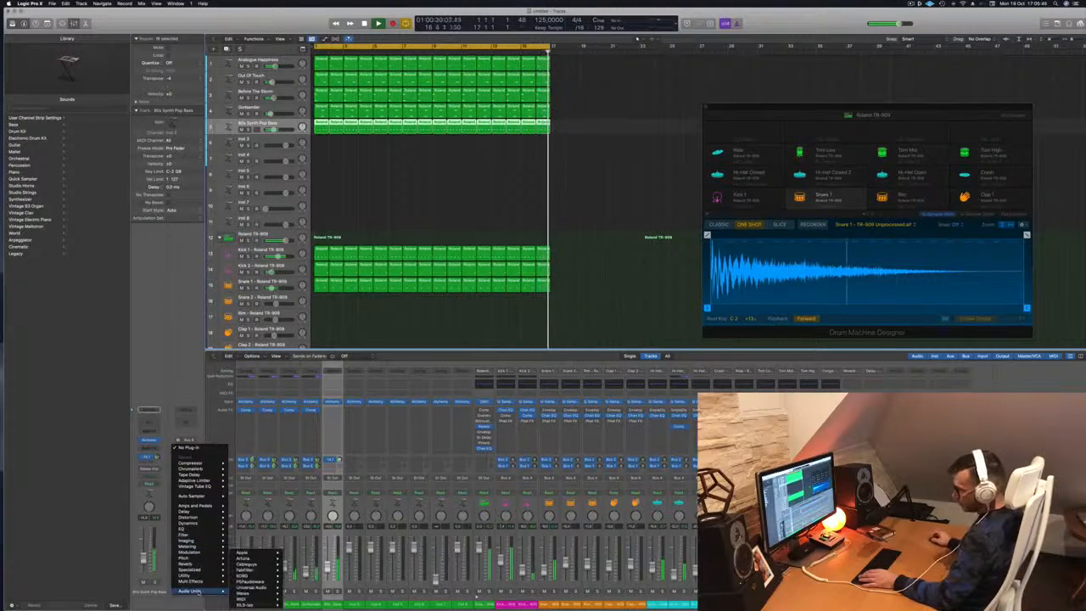
{"action": "mouse_move", "coordinate": [208, 515]}
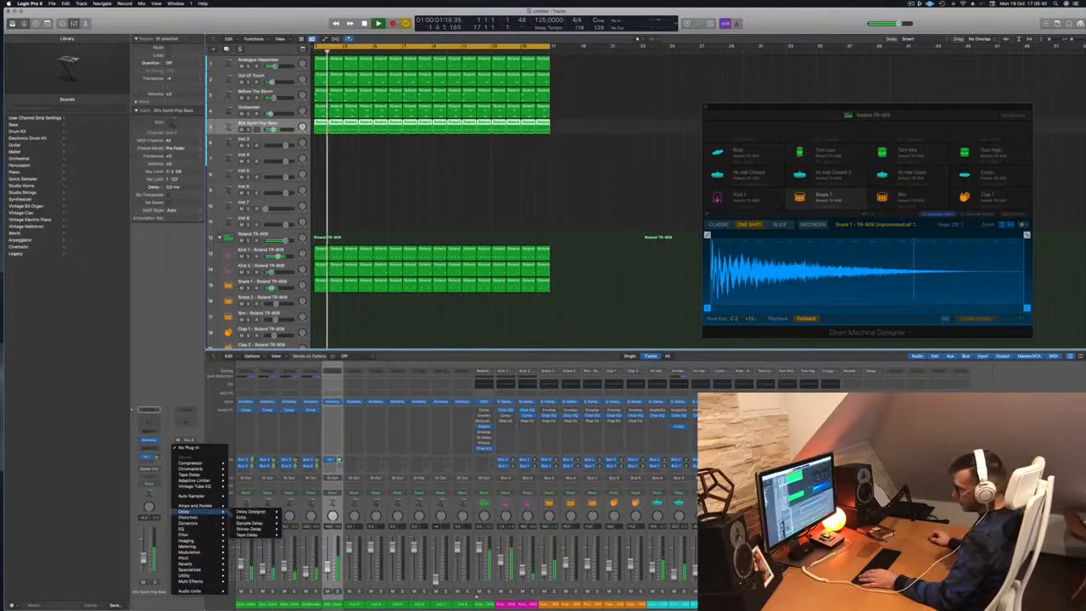
{"action": "left_click", "coordinate": [252, 513]}
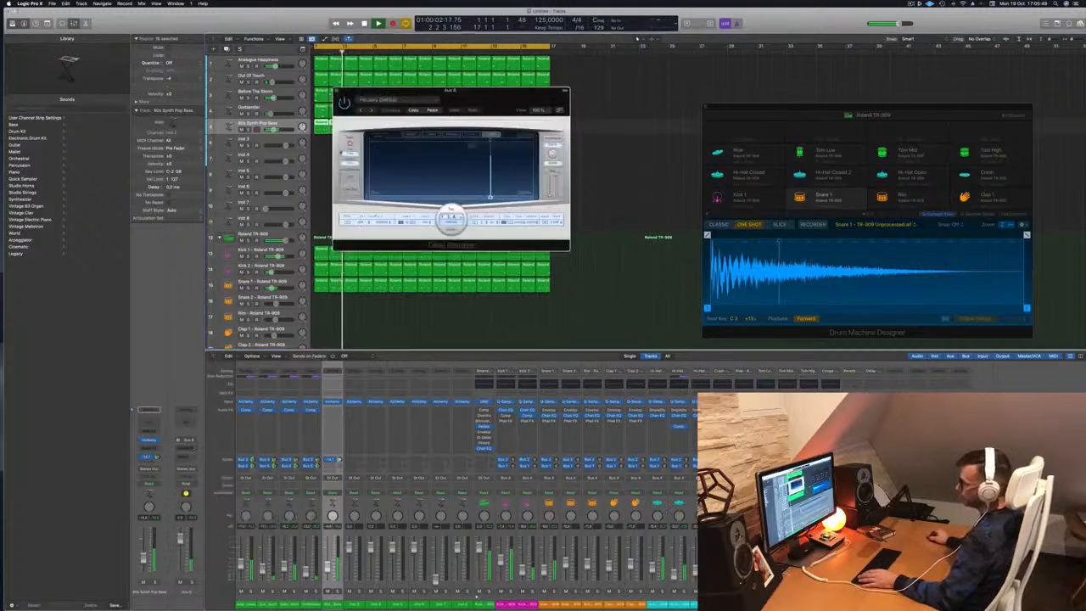
{"action": "left_click_drag", "start_coordinate": [448, 90], "coordinate": [489, 93]}
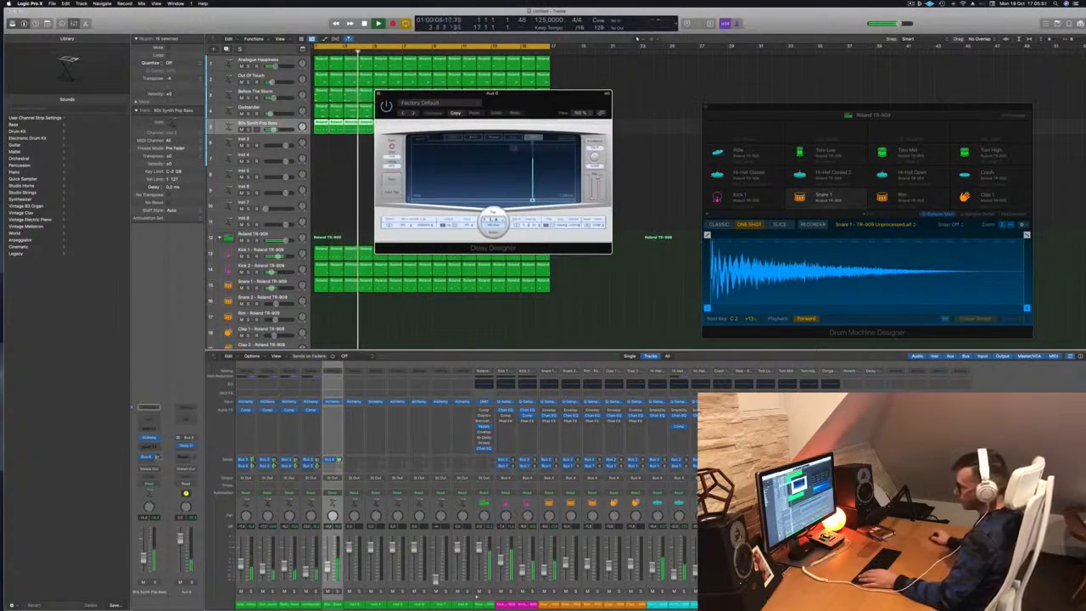
{"action": "left_click_drag", "start_coordinate": [157, 457], "coordinate": [157, 459]}
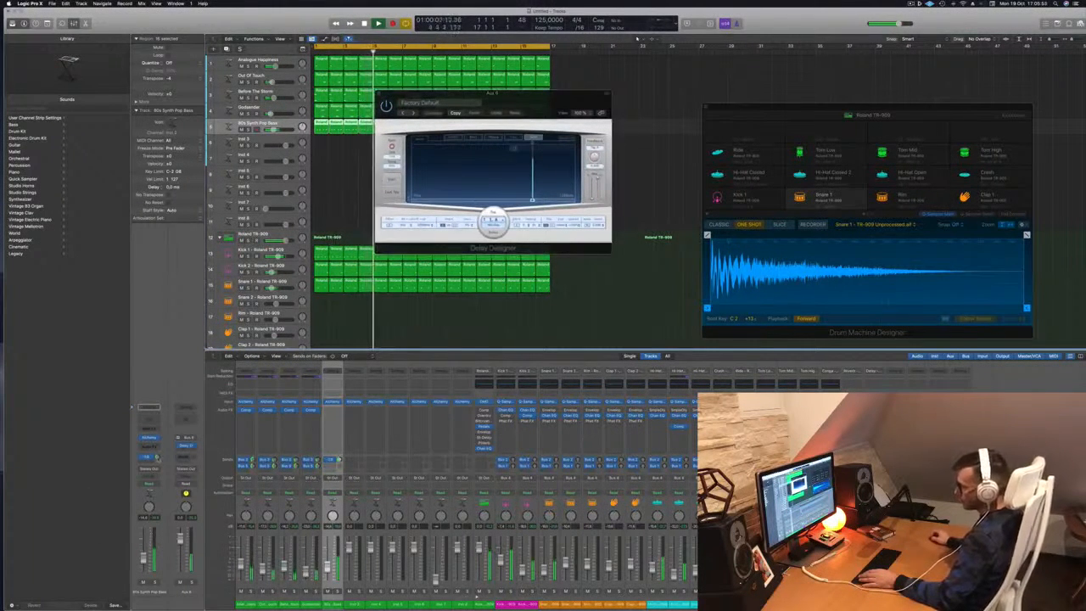
Add a Channel EQ to the aux with a low cut at about 304 Hz.
{"action": "left_click", "coordinate": [186, 420]}
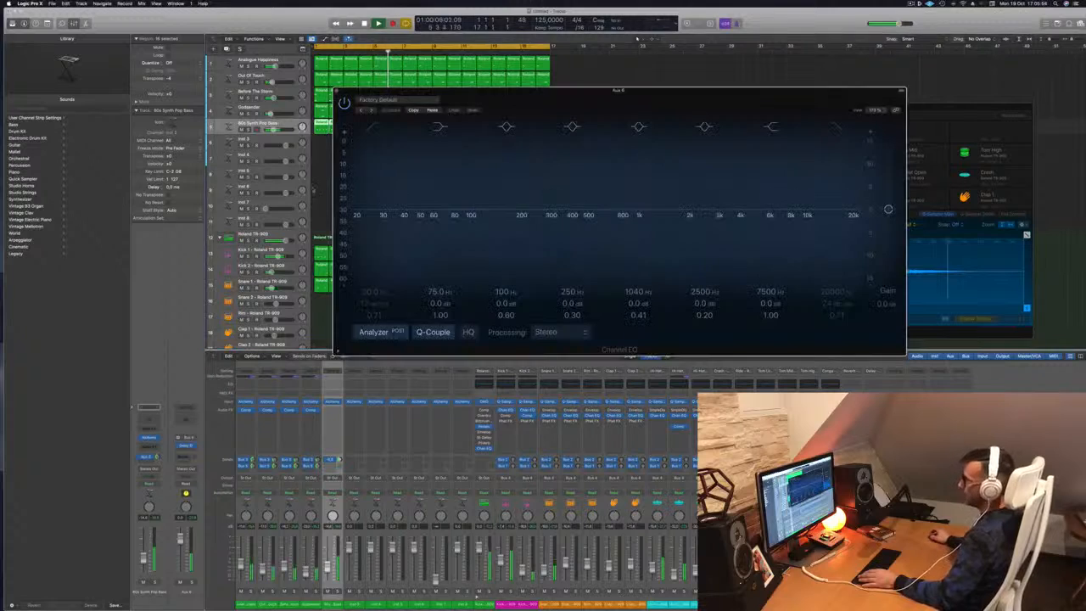
{"action": "left_click_drag", "start_coordinate": [382, 129], "coordinate": [544, 163]}
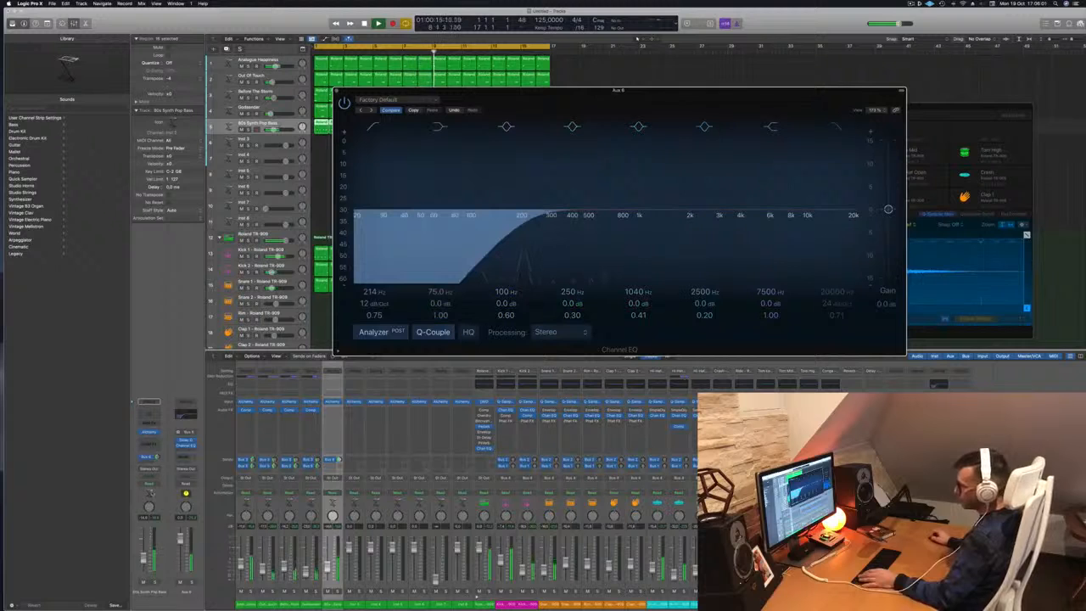
{"action": "left_click", "coordinate": [156, 457]}
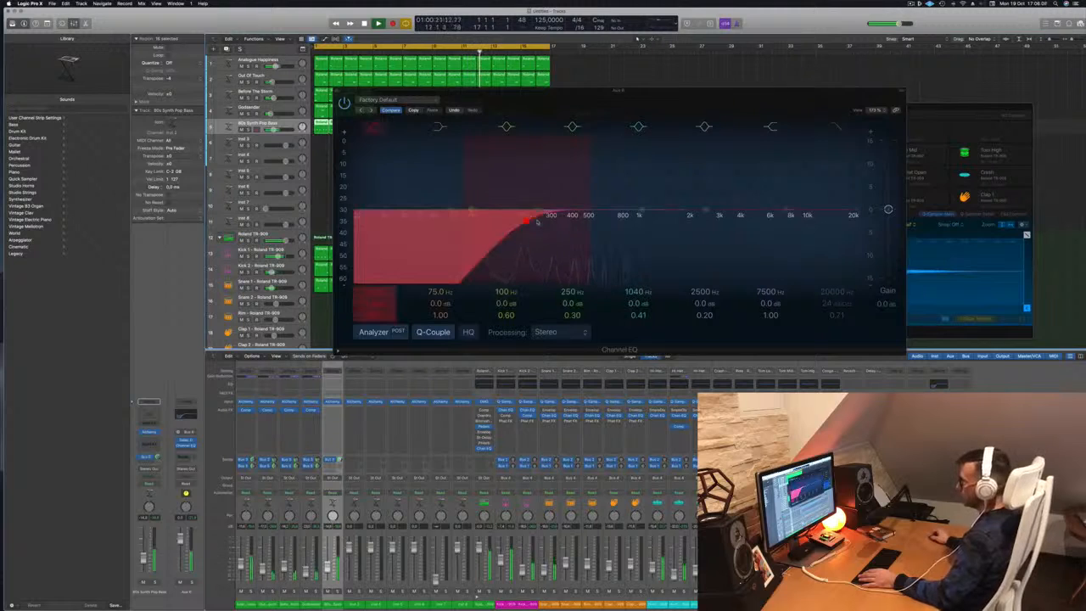
{"action": "left_click_drag", "start_coordinate": [537, 222], "coordinate": [556, 217]}
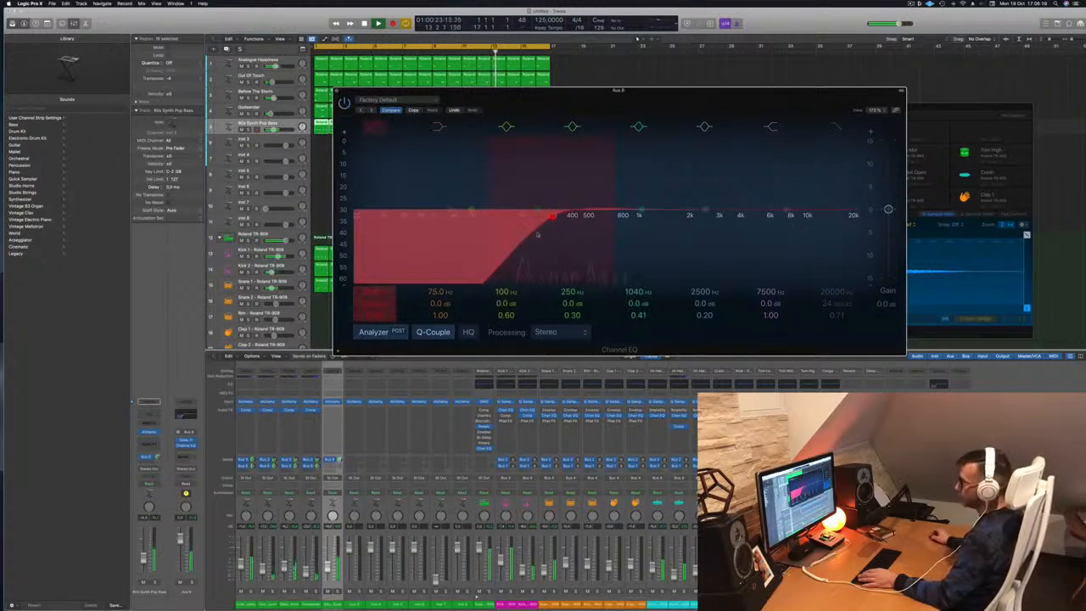
{"action": "left_click_drag", "start_coordinate": [705, 92], "coordinate": [889, 59]}
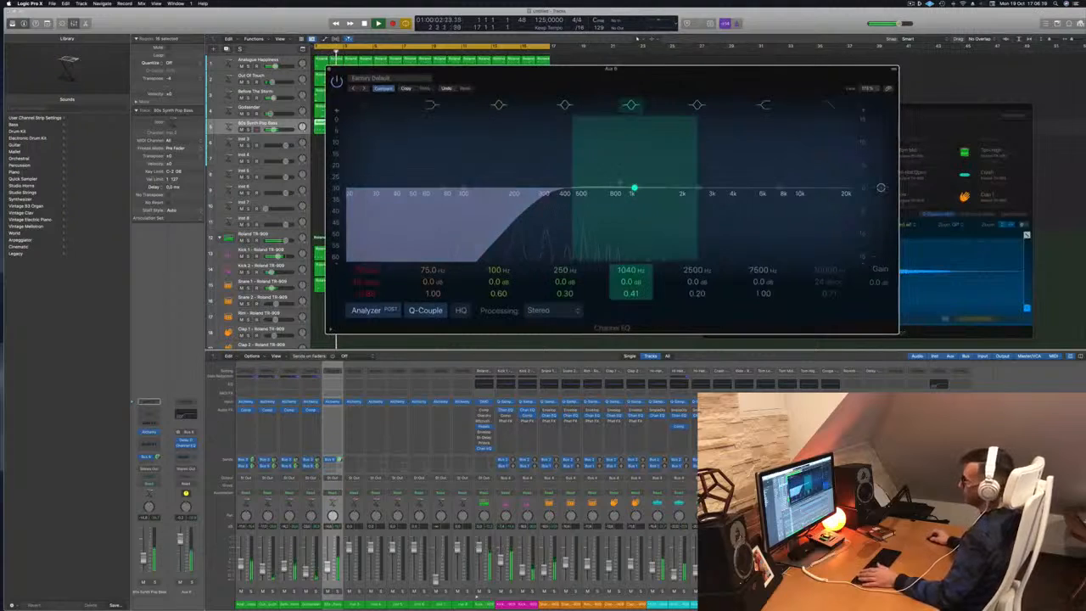
Boost a band, narrow it into a sharp peak, and sweep it to about 358 Hz.
{"action": "left_click_drag", "start_coordinate": [634, 185], "coordinate": [634, 179]}
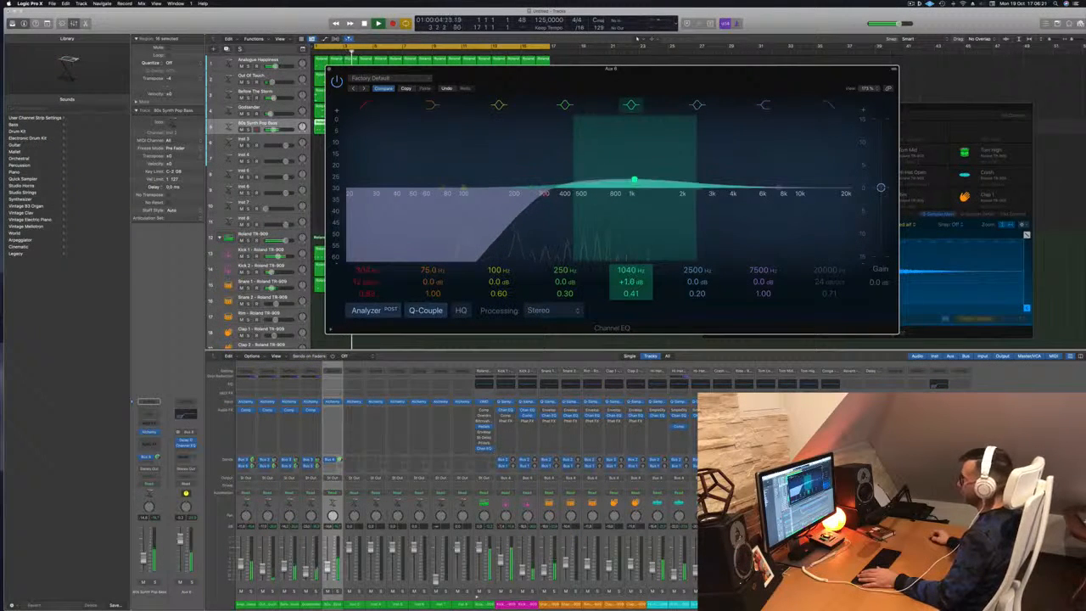
{"action": "left_click_drag", "start_coordinate": [631, 293], "coordinate": [631, 223]}
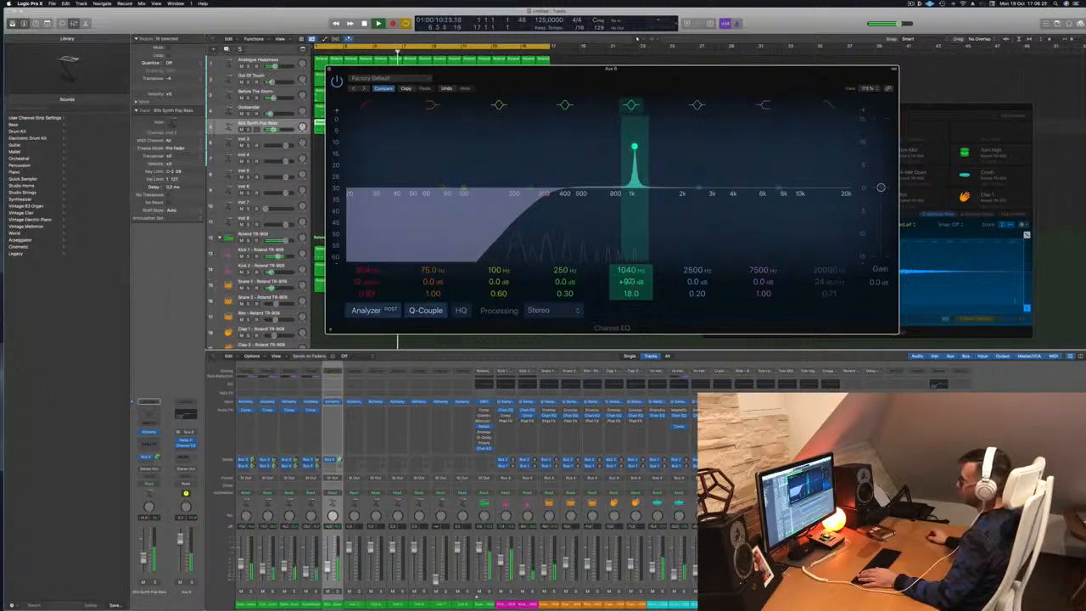
{"action": "left_click_drag", "start_coordinate": [633, 147], "coordinate": [563, 147]}
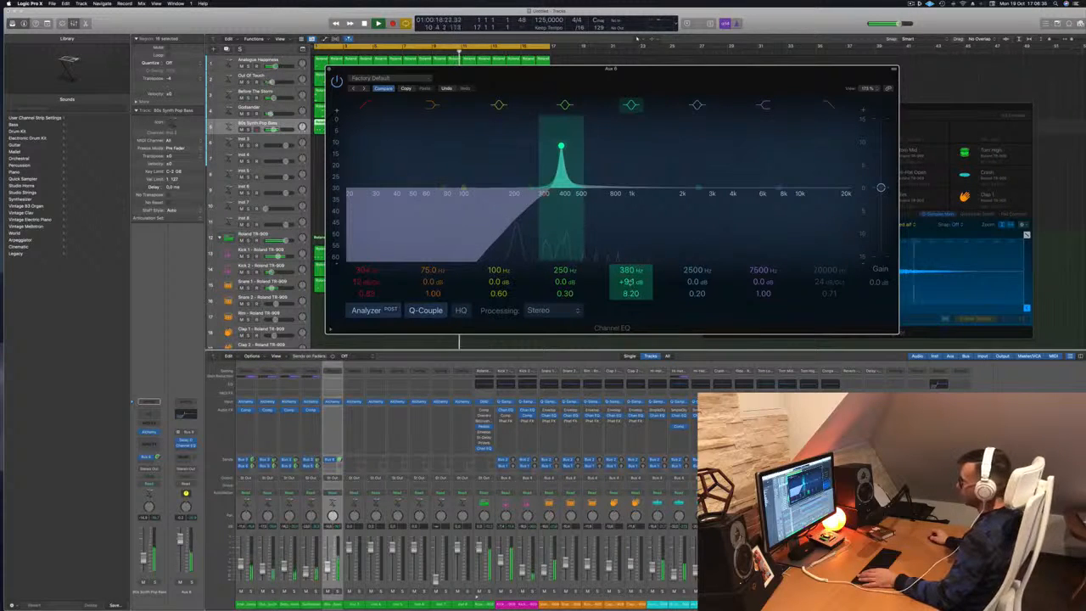
{"action": "mouse_move", "coordinate": [559, 146]}
{"action": "left_mouse_down"}
{"action": "mouse_move", "coordinate": [637, 147]}
{"action": "mouse_move", "coordinate": [553, 147]}
{"action": "left_mouse_up"}
{"action": "left_click_drag", "start_coordinate": [671, 76], "coordinate": [859, 78]}
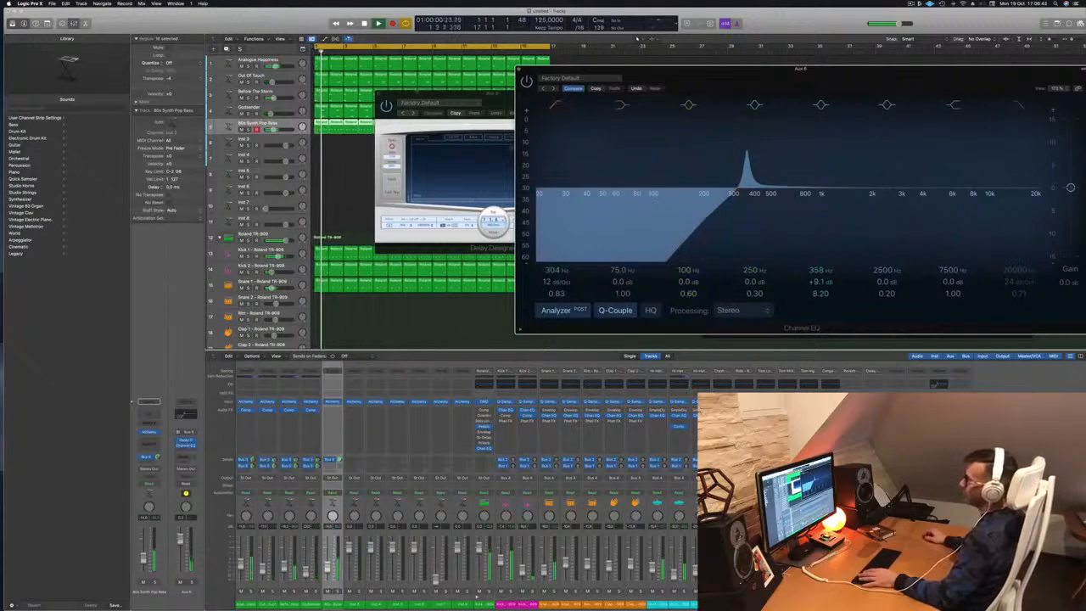
Close Delay Designer and replay the beat from the project start.
{"action": "left_click", "coordinate": [378, 93]}
{"action": "key", "text": "space"}
{"action": "key", "text": "Return"}
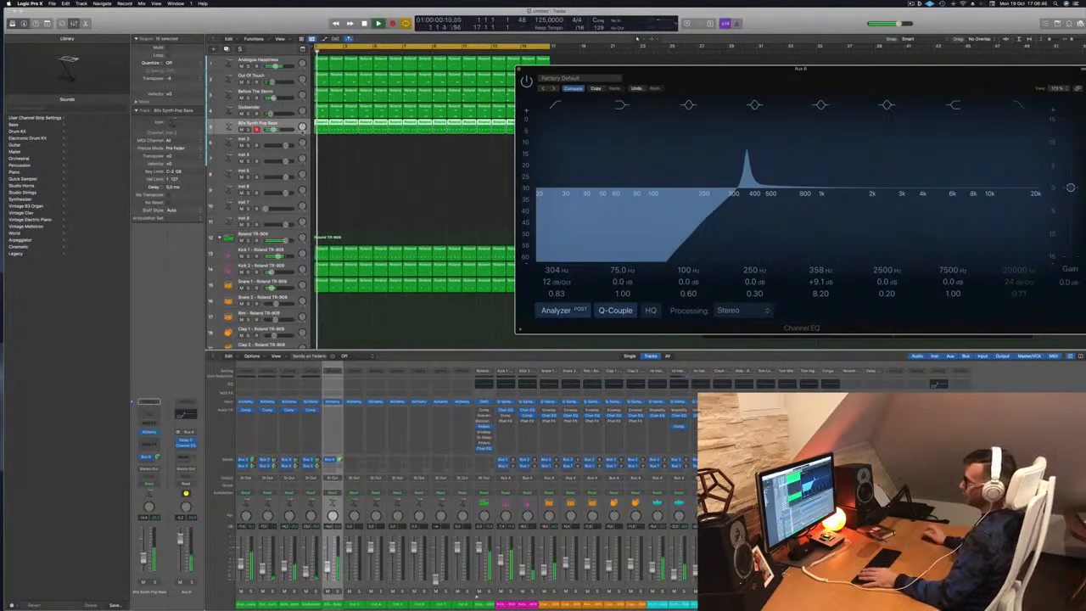
{"action": "key", "text": "space"}
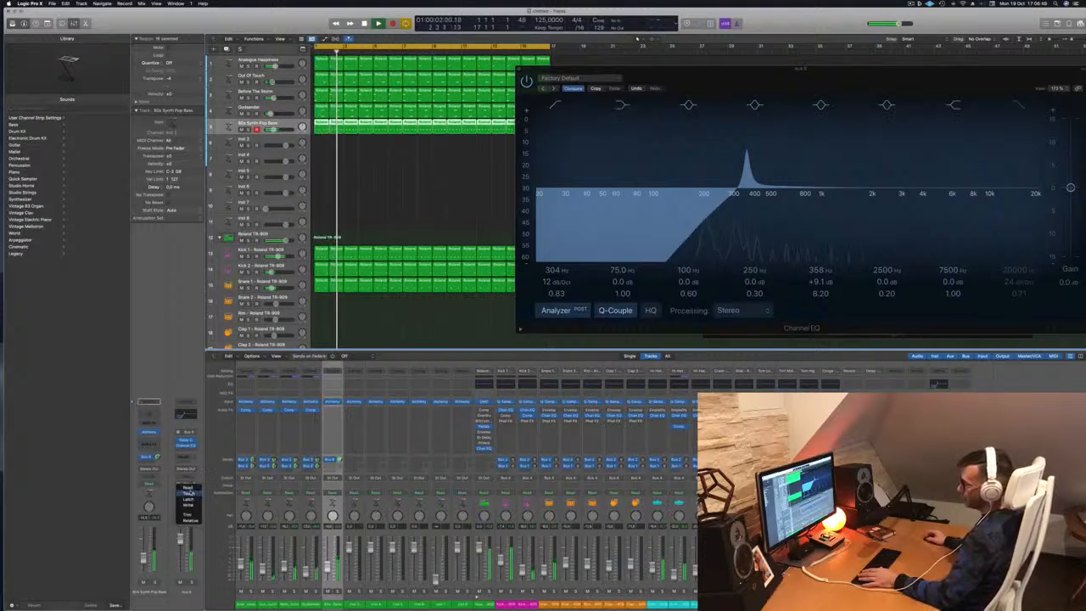
Nudge the 250 Hz gain and the peak band, restart playback, and bring up the Bus 6 strip's menu.
{"action": "left_click_drag", "start_coordinate": [887, 78], "coordinate": [764, 76]}
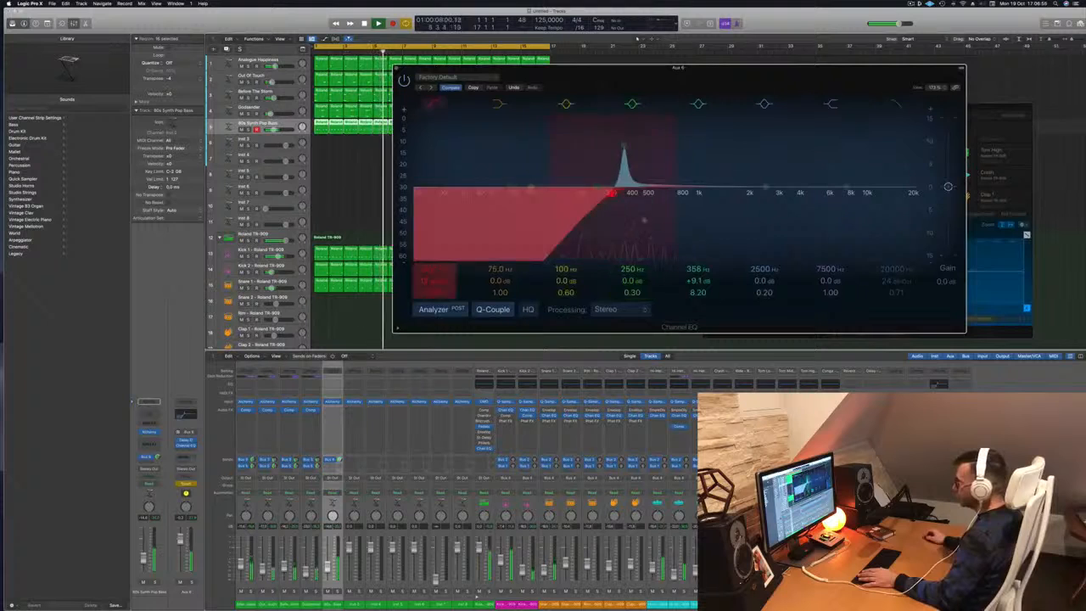
{"action": "left_click_drag", "start_coordinate": [632, 281], "coordinate": [640, 251]}
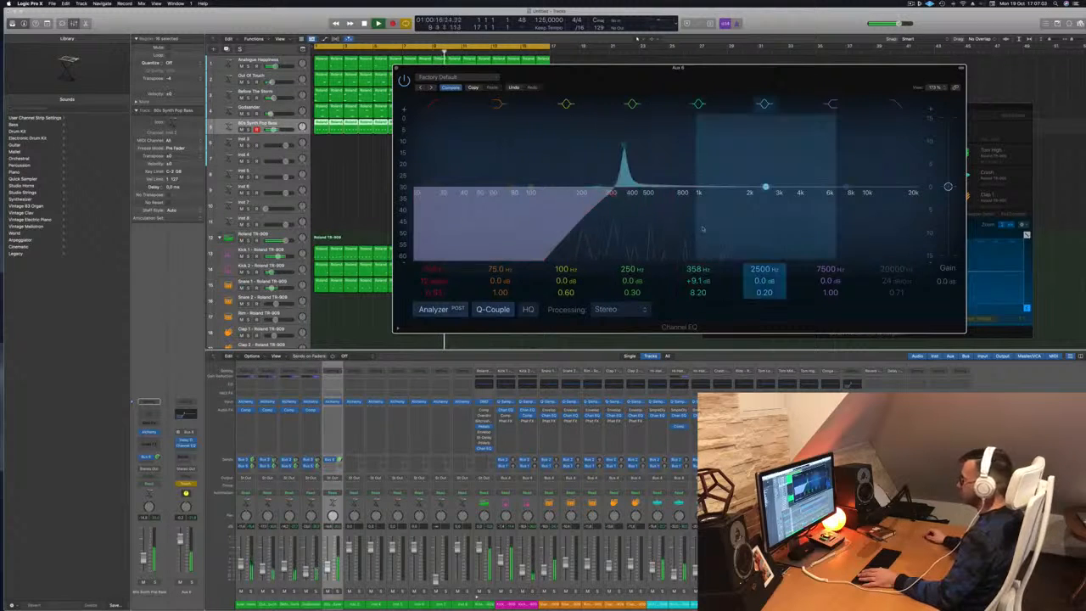
{"action": "mouse_move", "coordinate": [625, 146]}
{"action": "left_mouse_down"}
{"action": "mouse_move", "coordinate": [724, 146]}
{"action": "mouse_move", "coordinate": [623, 146]}
{"action": "left_mouse_up"}
{"action": "left_click_drag", "start_coordinate": [620, 71], "coordinate": [907, 66]}
{"action": "key", "text": "space"}
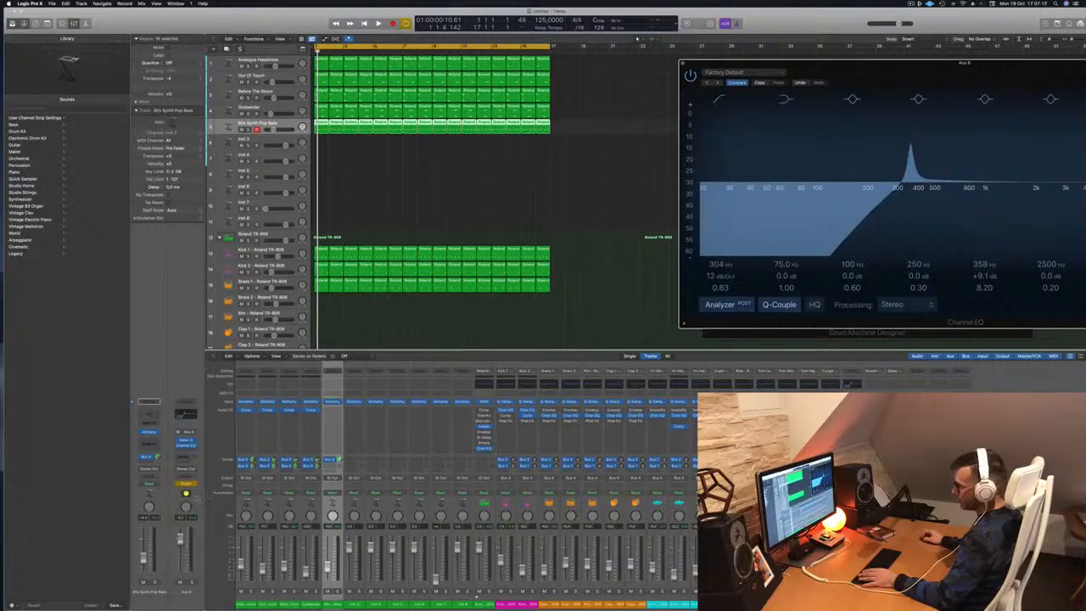
{"action": "right_click", "coordinate": [195, 498]}
Create the Aux 6 track and show automation with a Channel EQ parameter selected.
{"action": "left_click", "coordinate": [215, 501]}
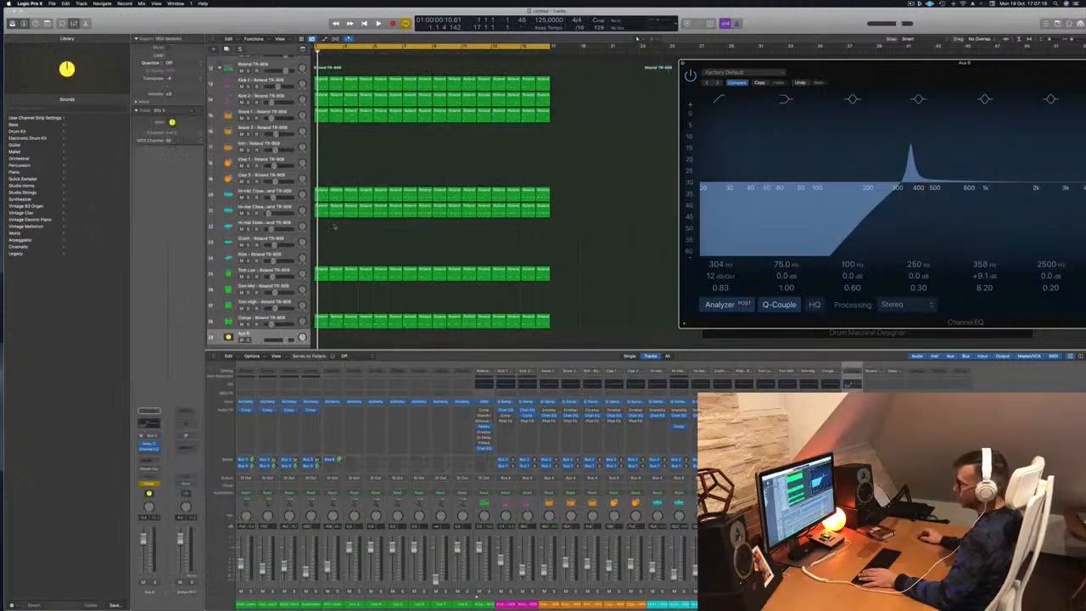
{"action": "left_click", "coordinate": [263, 318]}
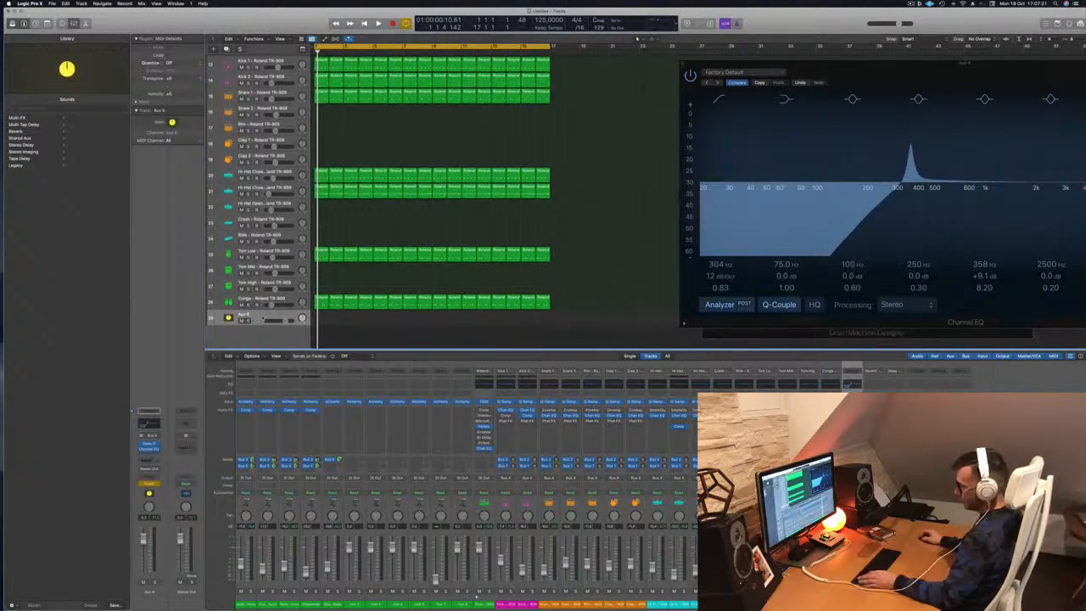
{"action": "key", "text": "a"}
{"action": "left_click", "coordinate": [274, 332]}
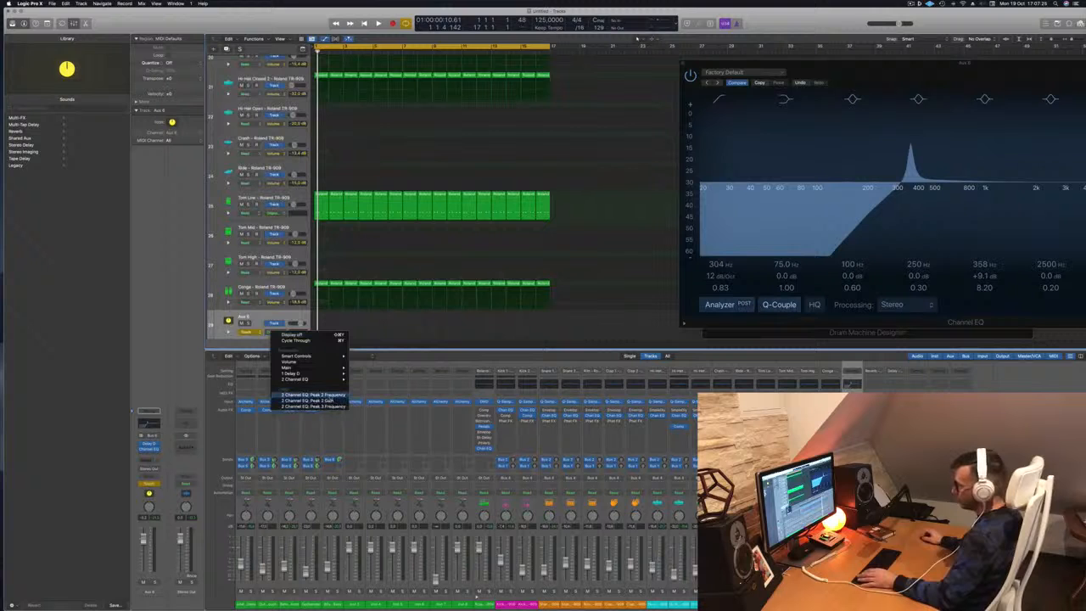
{"action": "left_click", "coordinate": [314, 395]}
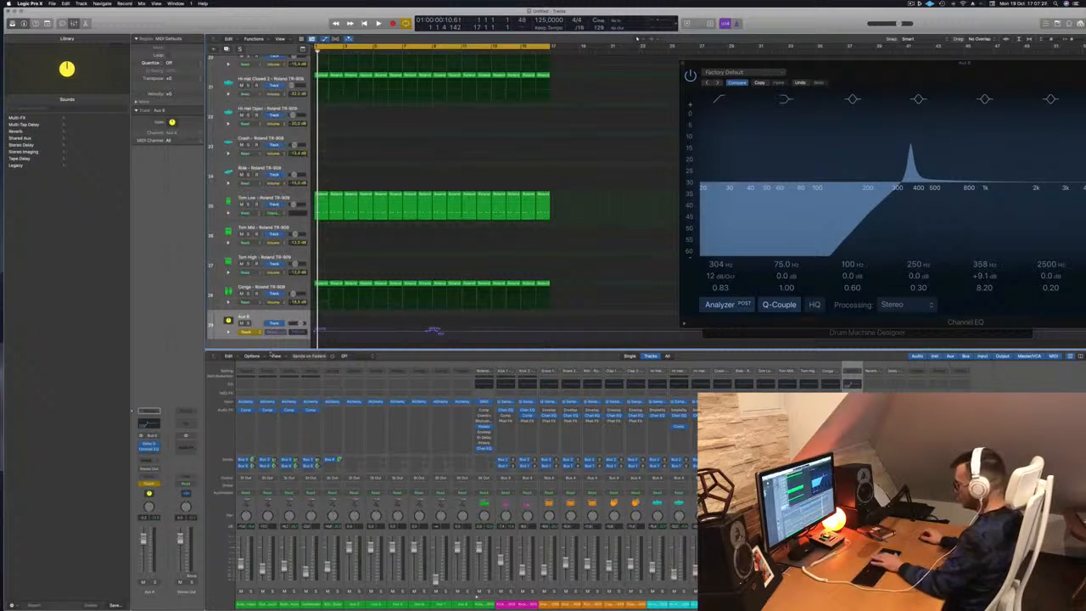
{"action": "key", "text": "super+BackSpace"}
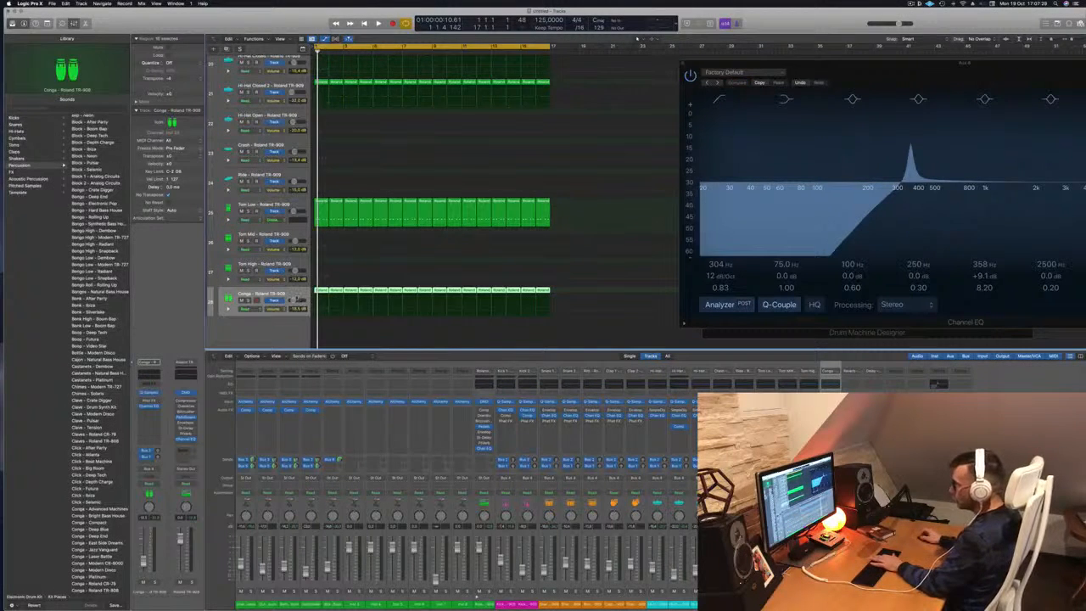
{"action": "key", "text": "super+z"}
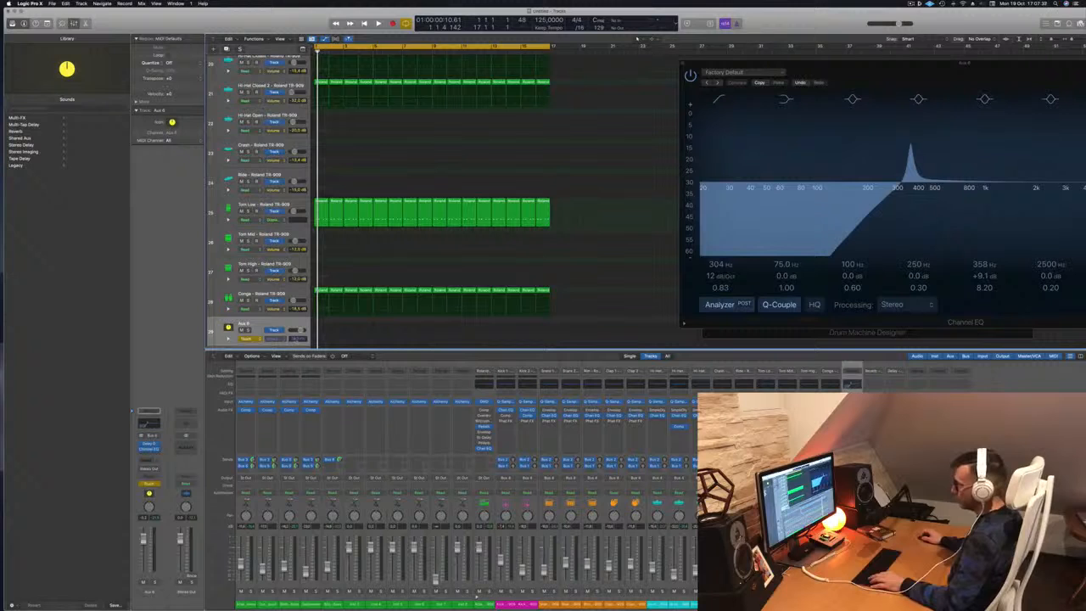
Set the Aux 6 lane to Channel EQ Peak 3 Frequency, clear stray points, and start playback.
{"action": "left_click", "coordinate": [289, 338]}
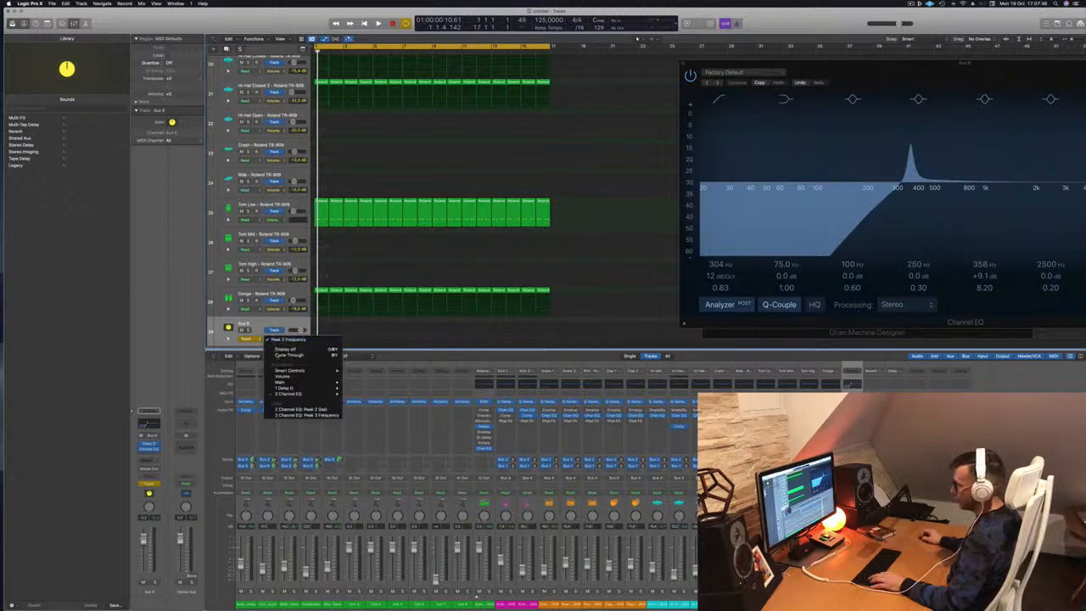
{"action": "left_click", "coordinate": [301, 409]}
{"action": "key", "text": "ctrl+super+BackSpace"}
{"action": "left_click", "coordinate": [276, 339]}
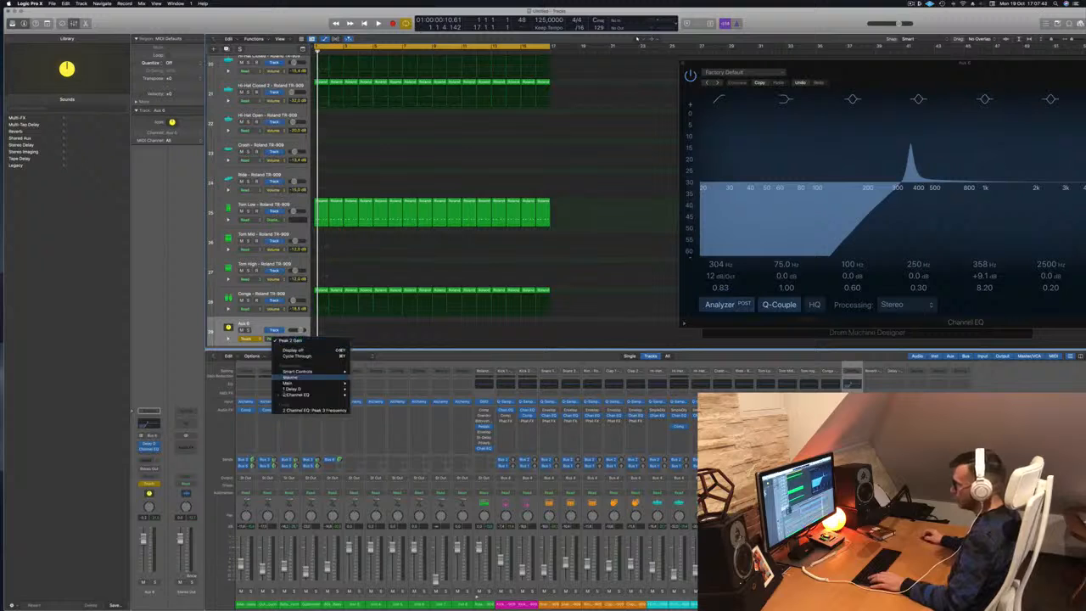
{"action": "left_click", "coordinate": [297, 410]}
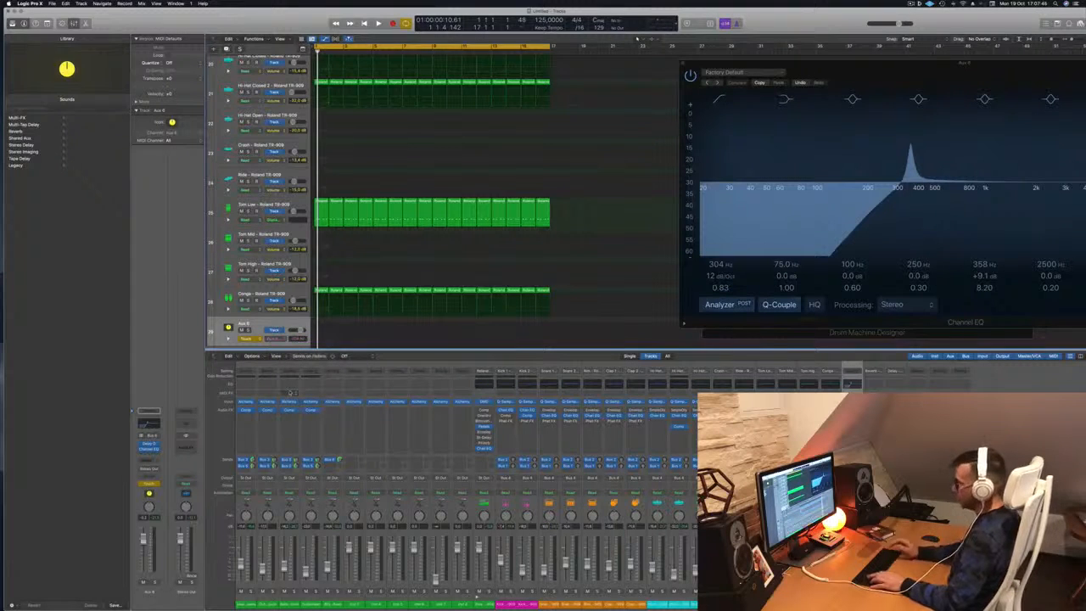
{"action": "left_click_drag", "start_coordinate": [889, 76], "coordinate": [606, 101]}
{"action": "key", "text": "space"}
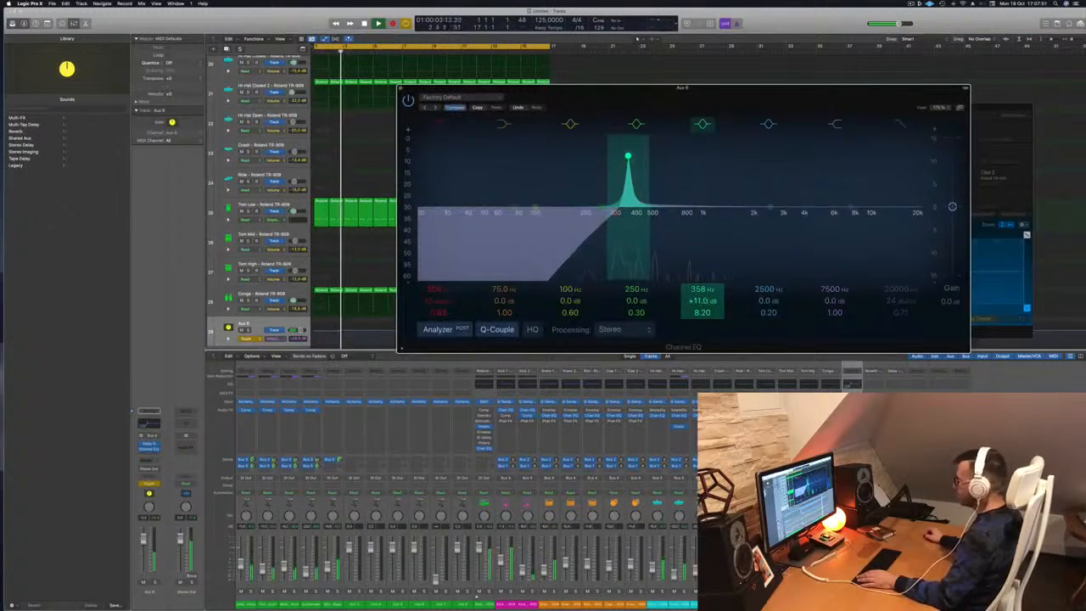
Record the 358 Hz band's gain moves on Aux 6, then flatten the points into one level line.
{"action": "left_click_drag", "start_coordinate": [628, 151], "coordinate": [628, 164]}
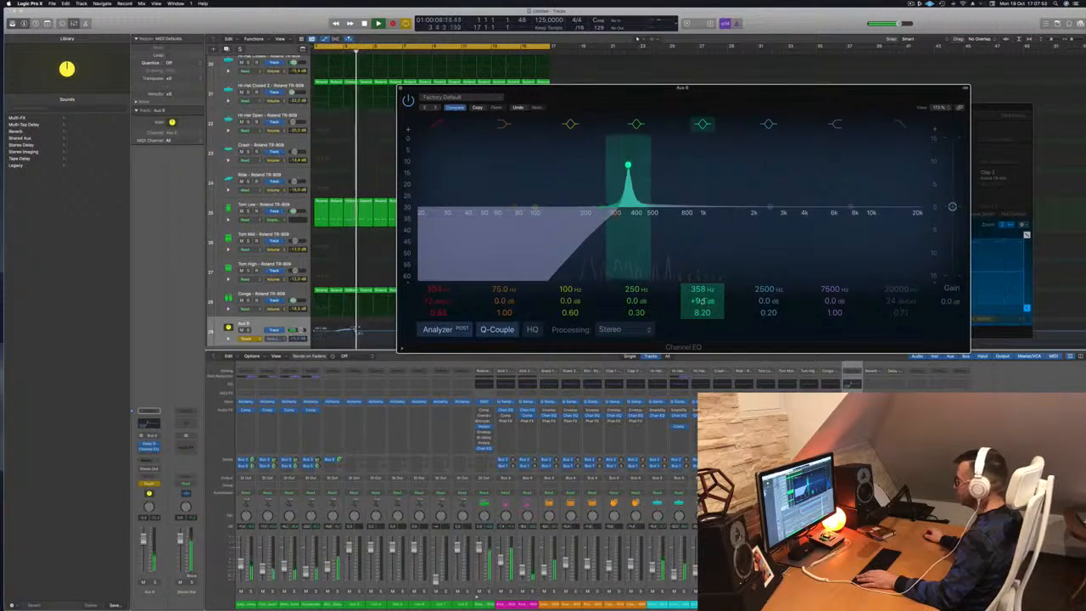
{"action": "left_click_drag", "start_coordinate": [706, 300], "coordinate": [704, 300]}
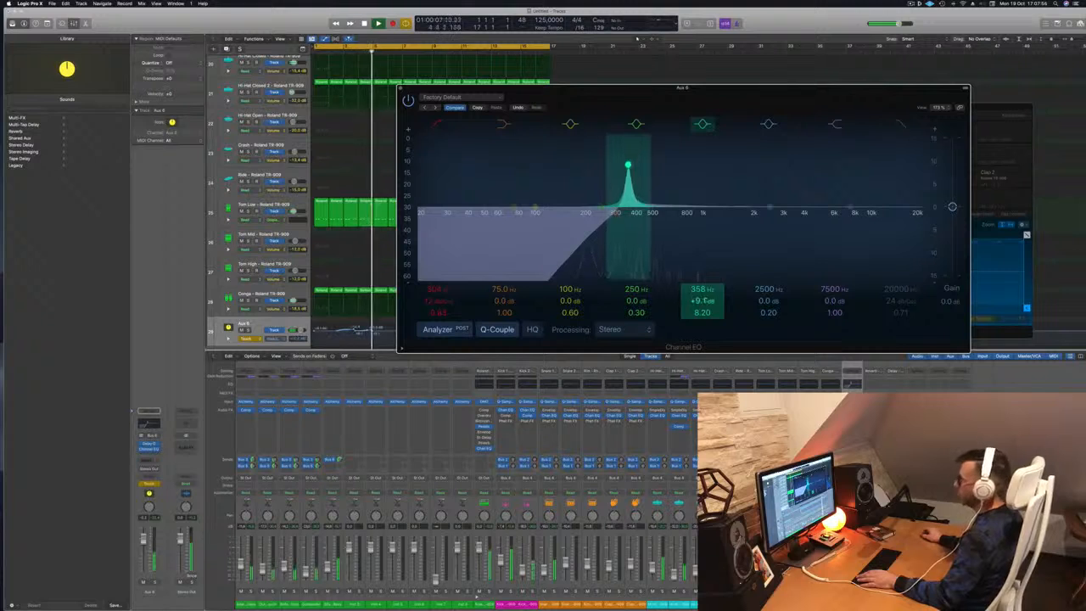
{"action": "key", "text": "space"}
{"action": "left_click_drag", "start_coordinate": [378, 331], "coordinate": [316, 327]}
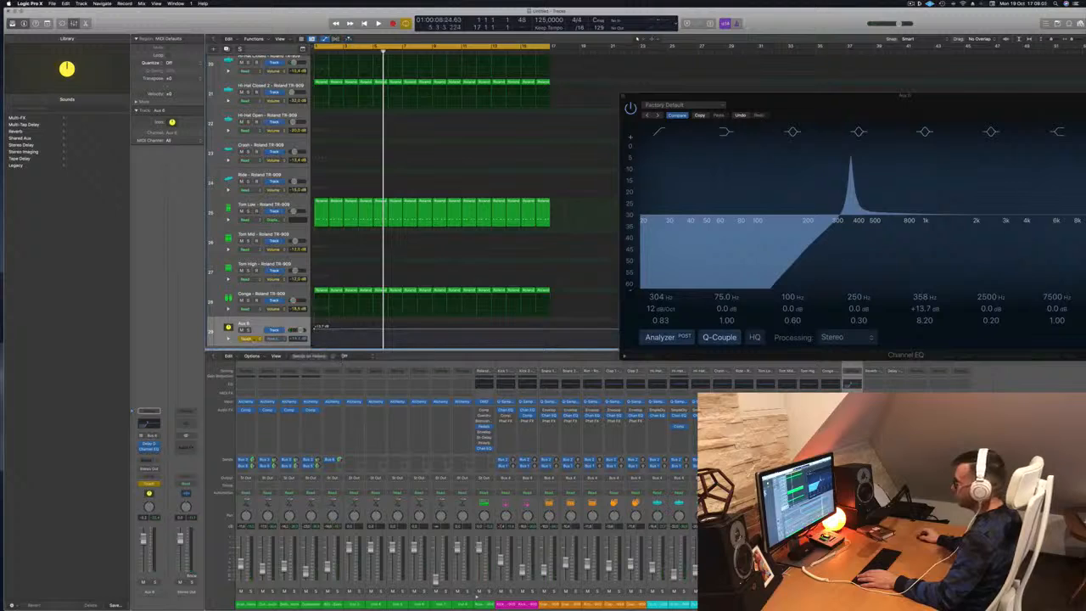
{"action": "left_click_drag", "start_coordinate": [923, 97], "coordinate": [770, 116]}
{"action": "key", "text": "space"}
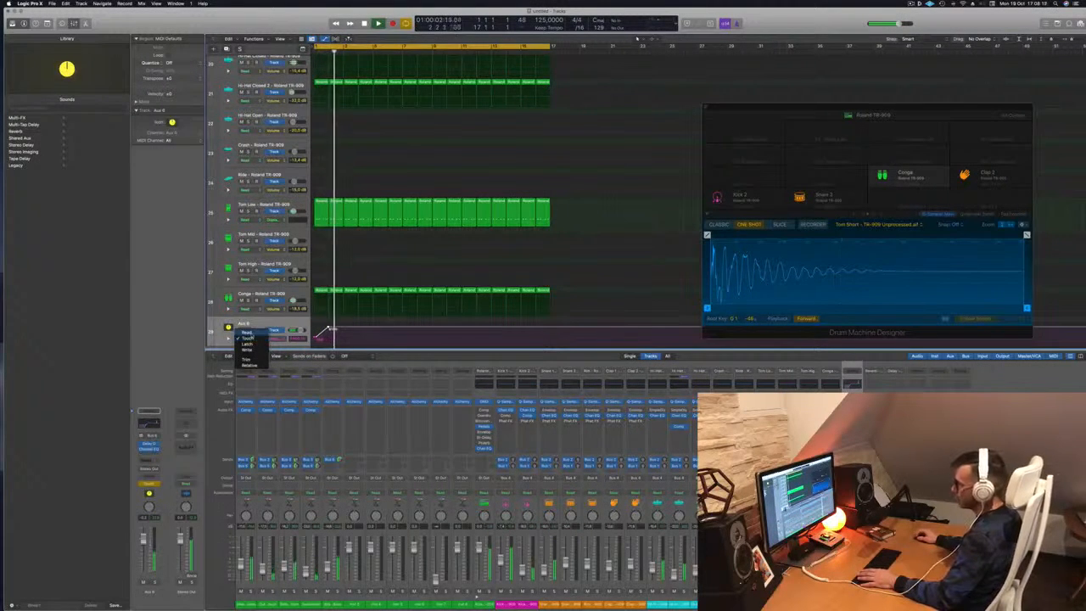
Raise the first Aux 6 frequency automation point to about 765 Hz and add new points.
{"action": "key", "text": "space"}
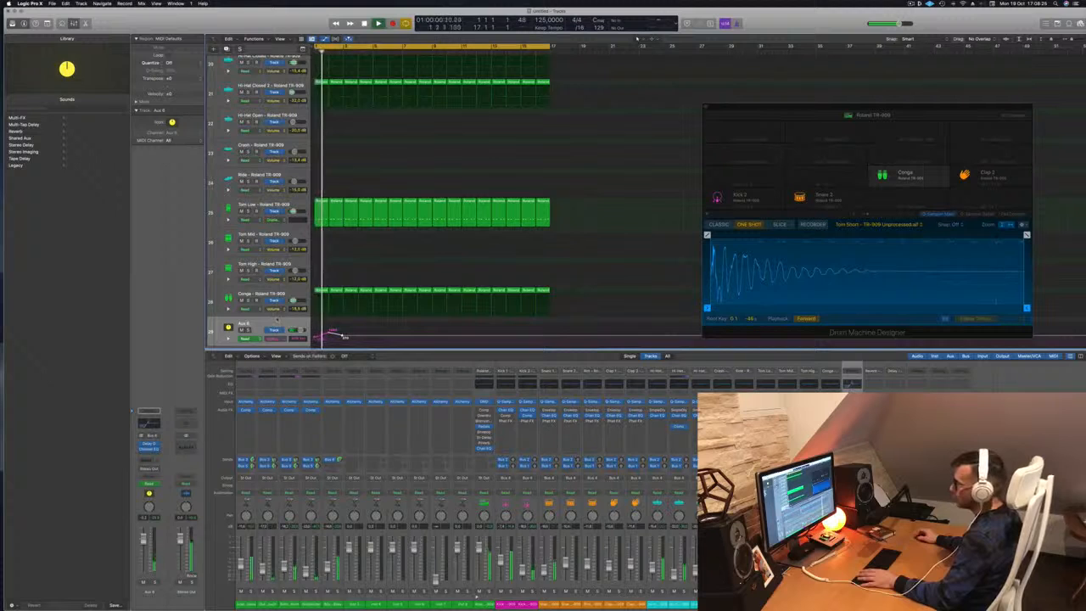
{"action": "scroll", "coordinate": [277, 321], "scroll_direction": "down", "scroll_amount": 3}
{"action": "left_click_drag", "start_coordinate": [280, 317], "coordinate": [282, 339]}
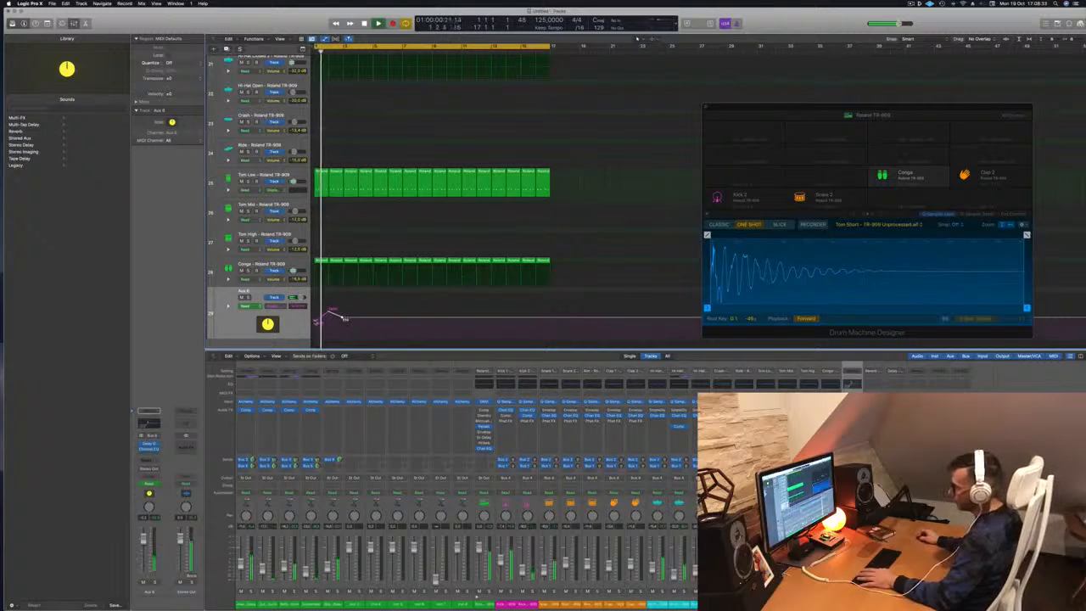
{"action": "left_click_drag", "start_coordinate": [317, 322], "coordinate": [316, 319]}
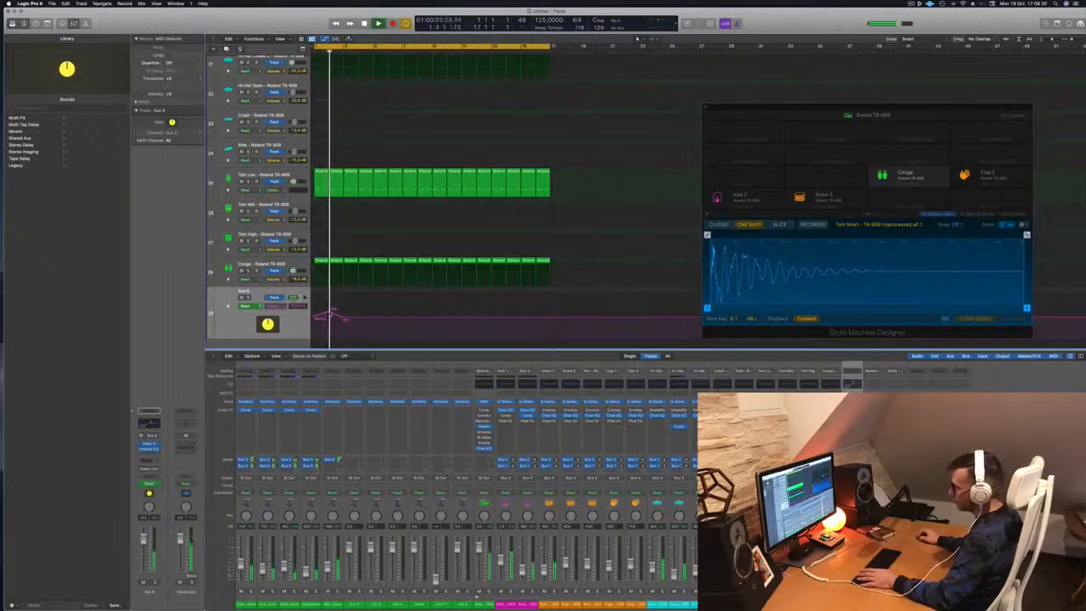
{"action": "left_click_drag", "start_coordinate": [343, 320], "coordinate": [359, 310]}
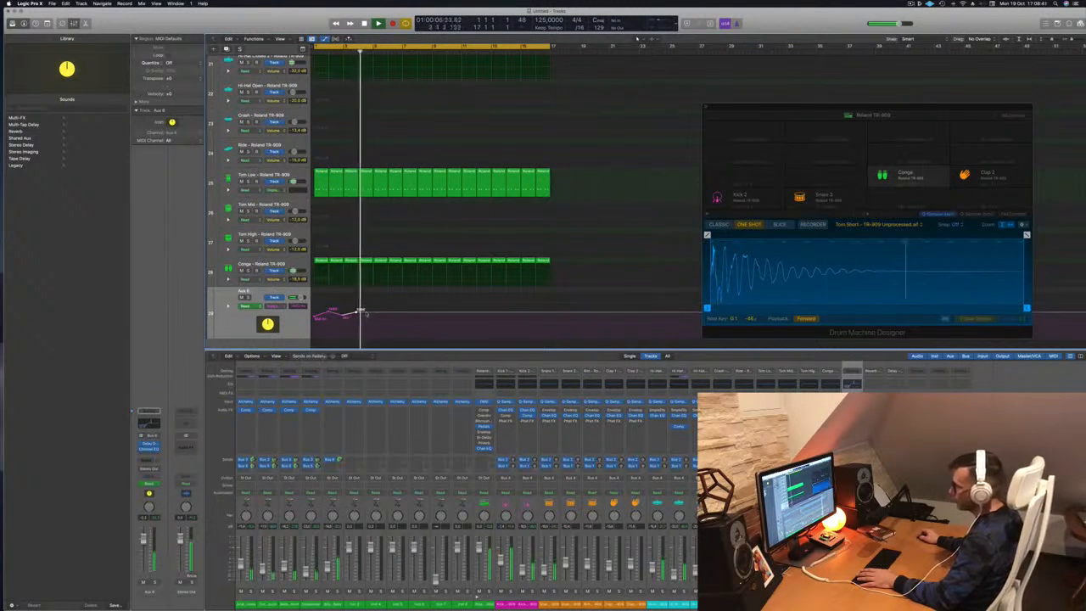
{"action": "left_click", "coordinate": [371, 315]}
{"action": "left_click", "coordinate": [371, 315]}
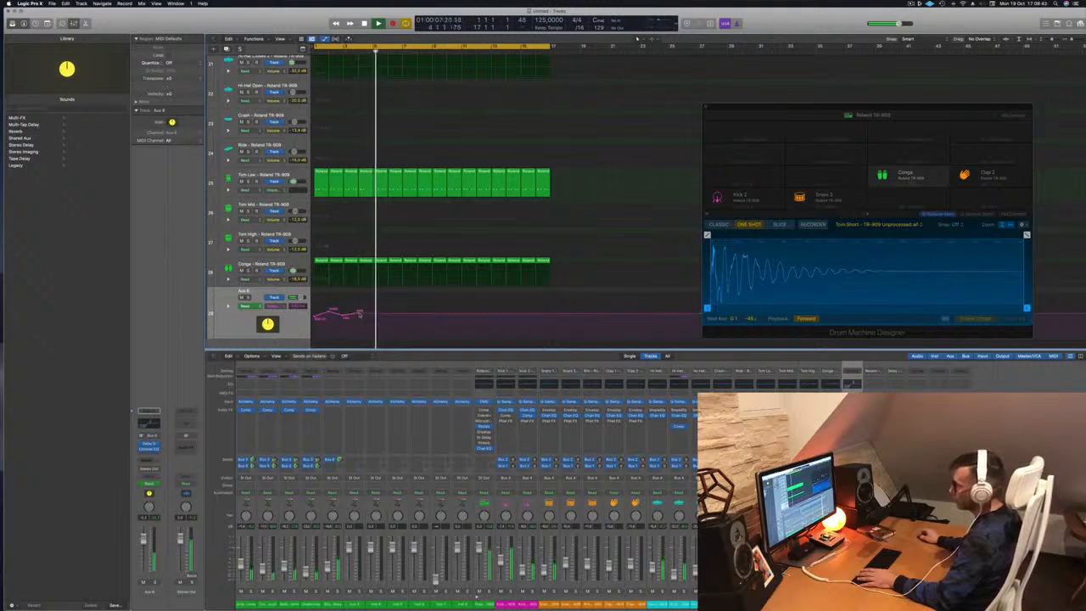
{"action": "key", "text": "space"}
{"action": "key", "text": "space"}
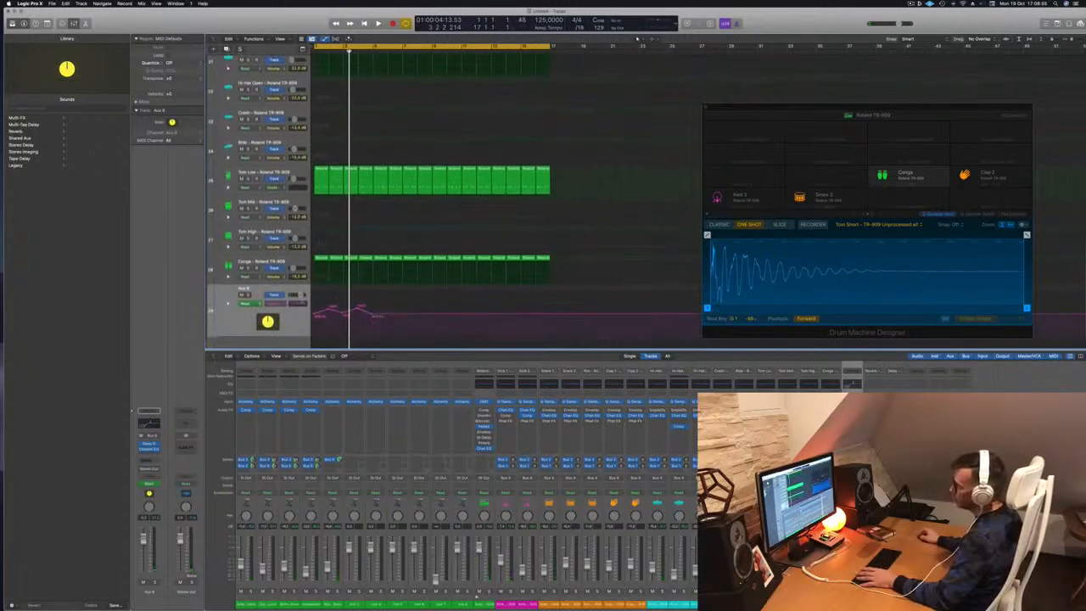
Solo the 80s Synth Pop Bass, then select Aux 6 and reopen its Channel EQ.
{"action": "key", "text": "space"}
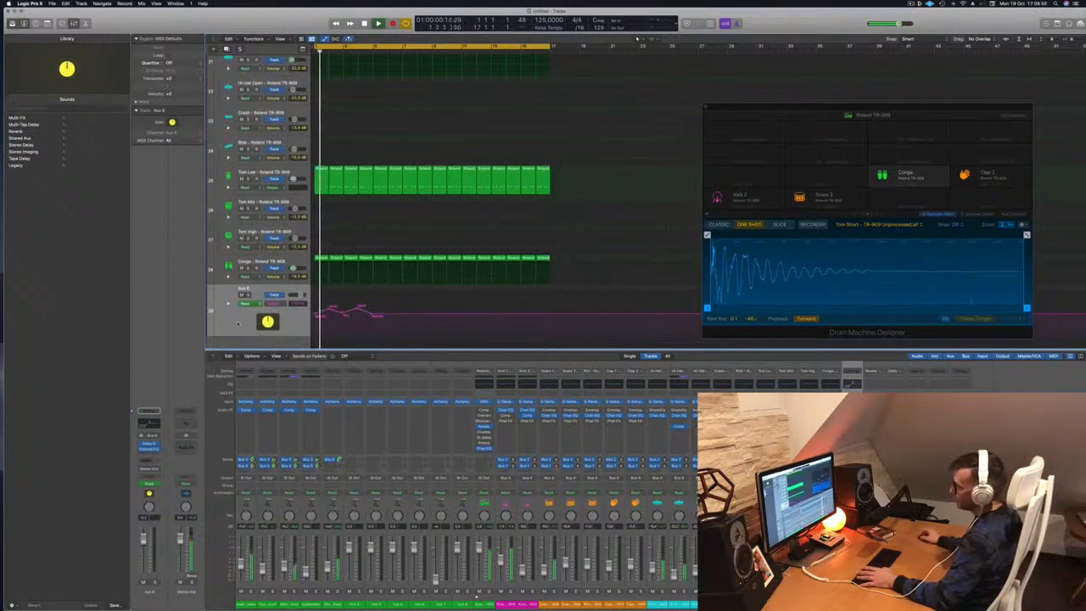
{"action": "scroll", "coordinate": [637, 38], "scroll_direction": "up", "scroll_amount": 10}
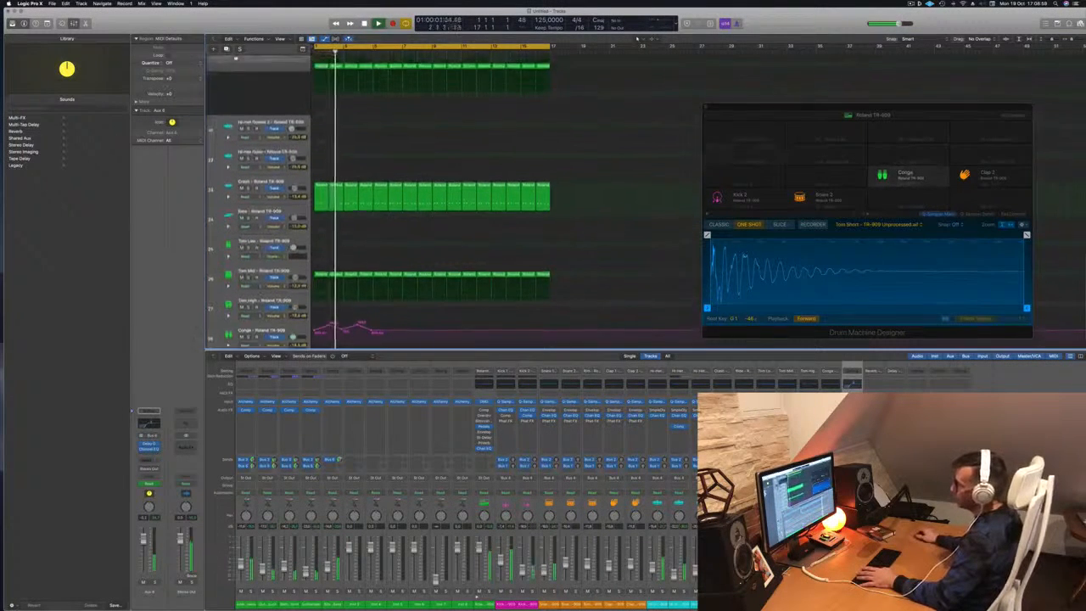
{"action": "scroll", "coordinate": [637, 38], "scroll_direction": "up", "scroll_amount": 10}
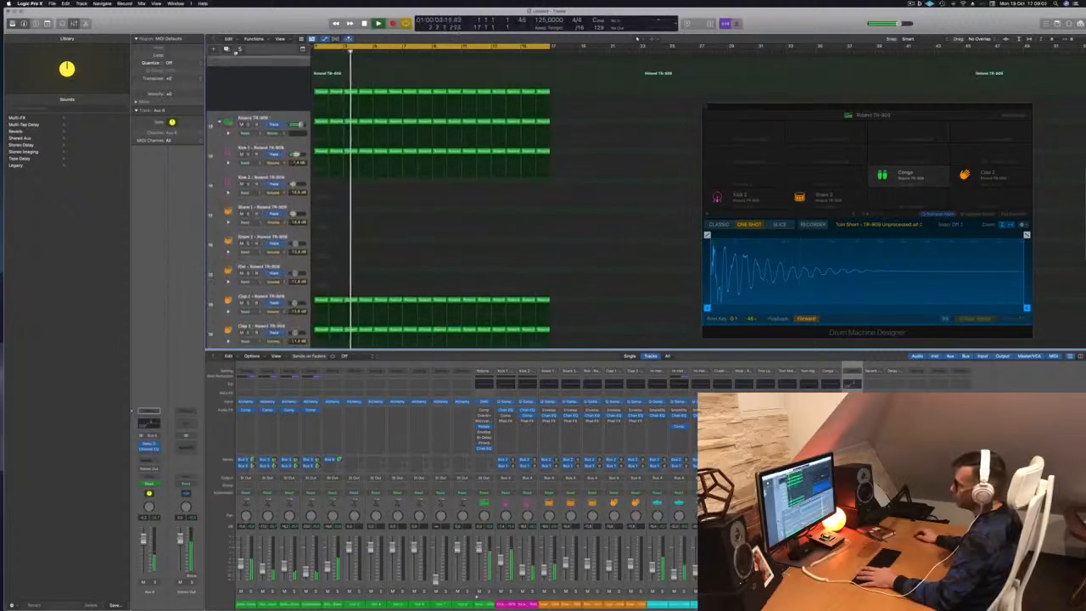
{"action": "scroll", "coordinate": [637, 38], "scroll_direction": "up", "scroll_amount": 10}
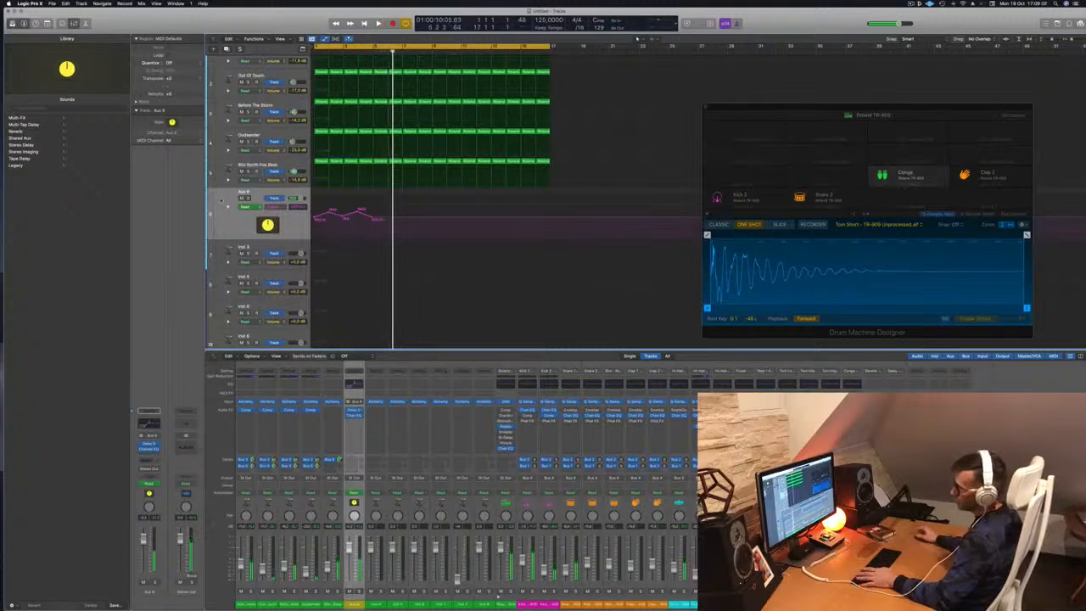
{"action": "left_click", "coordinate": [263, 166]}
{"action": "left_click", "coordinate": [249, 172]}
{"action": "key", "text": "space"}
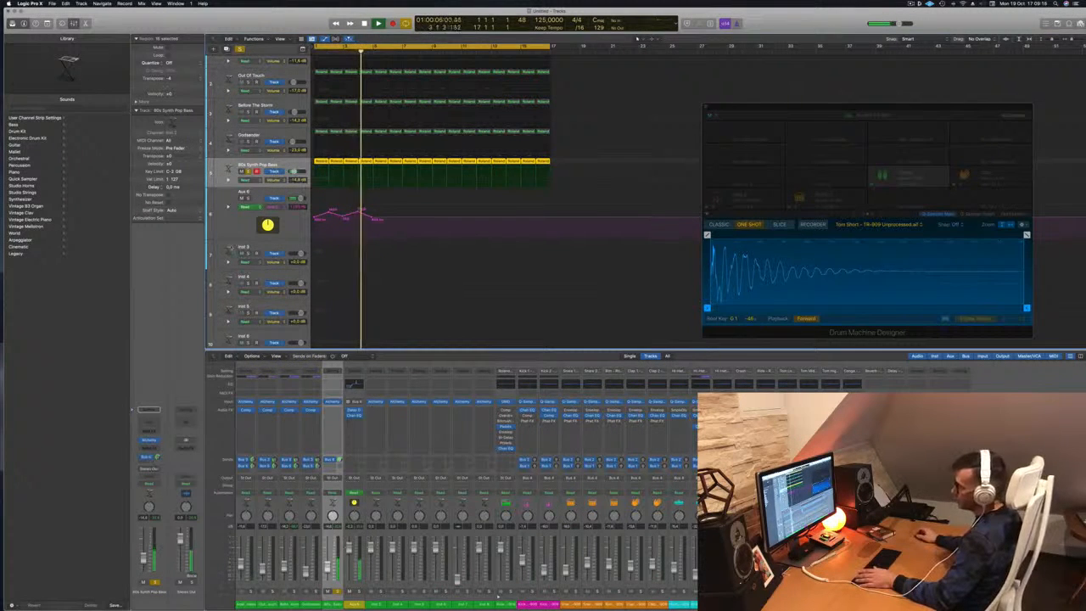
{"action": "left_click", "coordinate": [243, 218]}
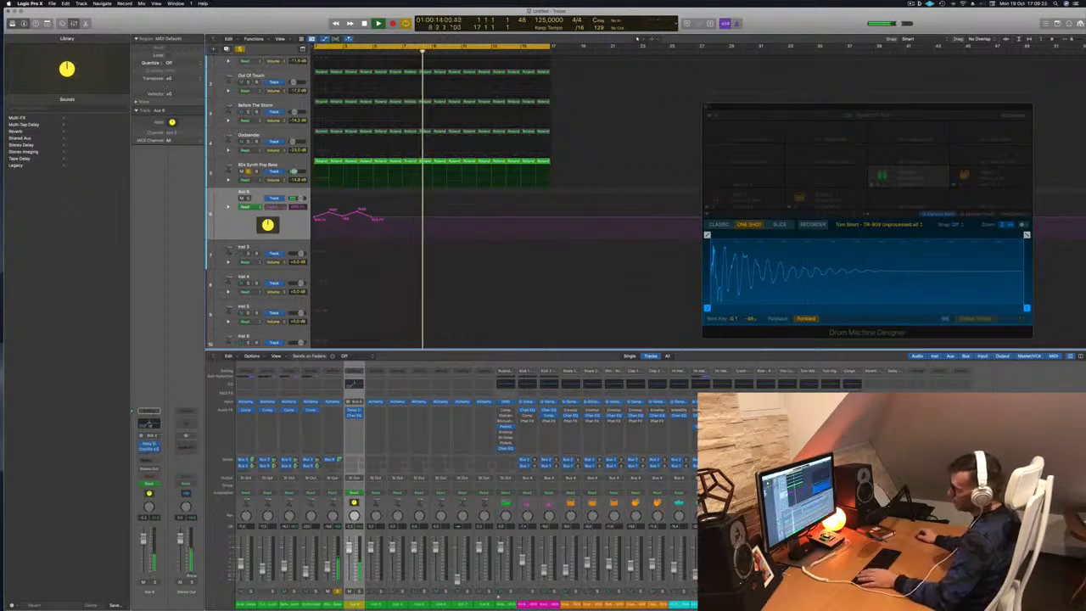
{"action": "left_click", "coordinate": [150, 449]}
{"action": "key", "text": "space"}
{"action": "key", "text": "space"}
{"action": "key", "text": "space"}
Raise the last point to 1760 Hz, close Channel EQ, and add a raised point at bar 6.
{"action": "left_click_drag", "start_coordinate": [375, 219], "coordinate": [372, 210]}
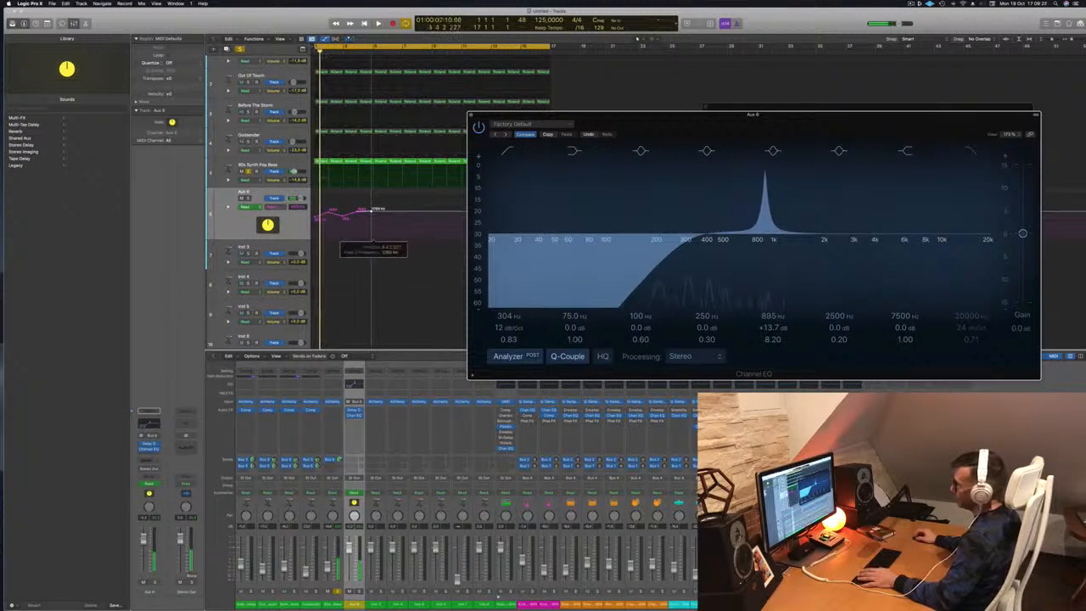
{"action": "key", "text": "space"}
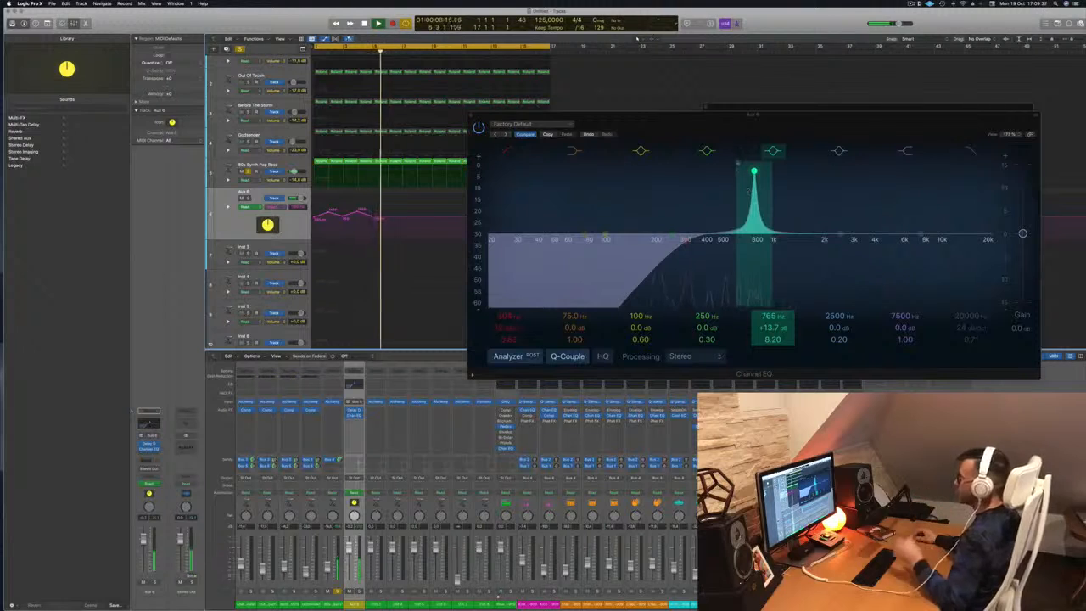
{"action": "left_click_drag", "start_coordinate": [729, 118], "coordinate": [750, 118]}
{"action": "left_click", "coordinate": [492, 115]}
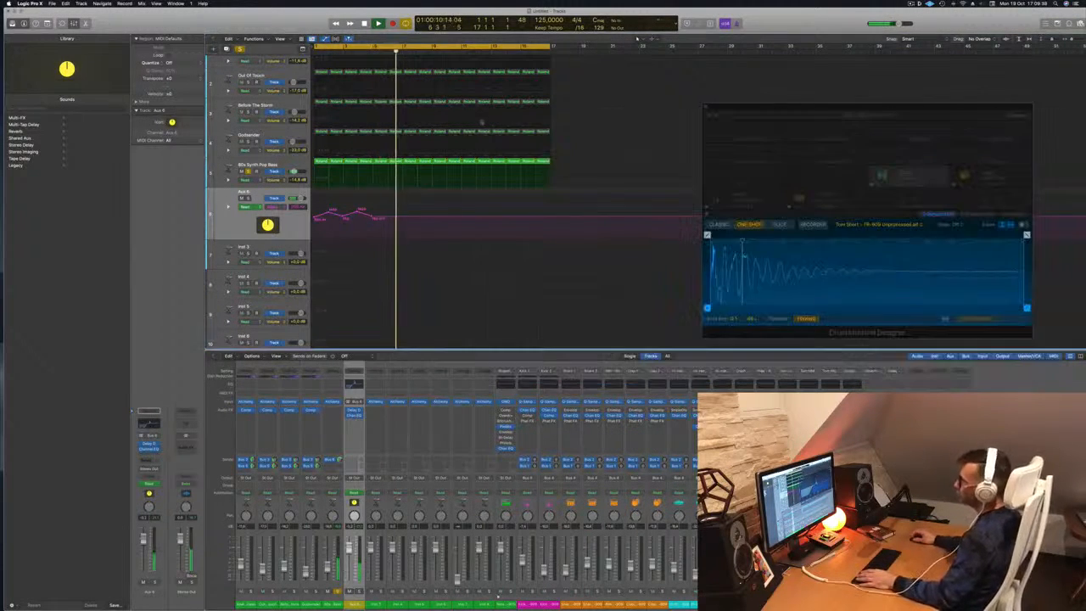
{"action": "key", "text": "space"}
{"action": "key", "text": "space"}
{"action": "left_click_drag", "start_coordinate": [393, 218], "coordinate": [390, 209]}
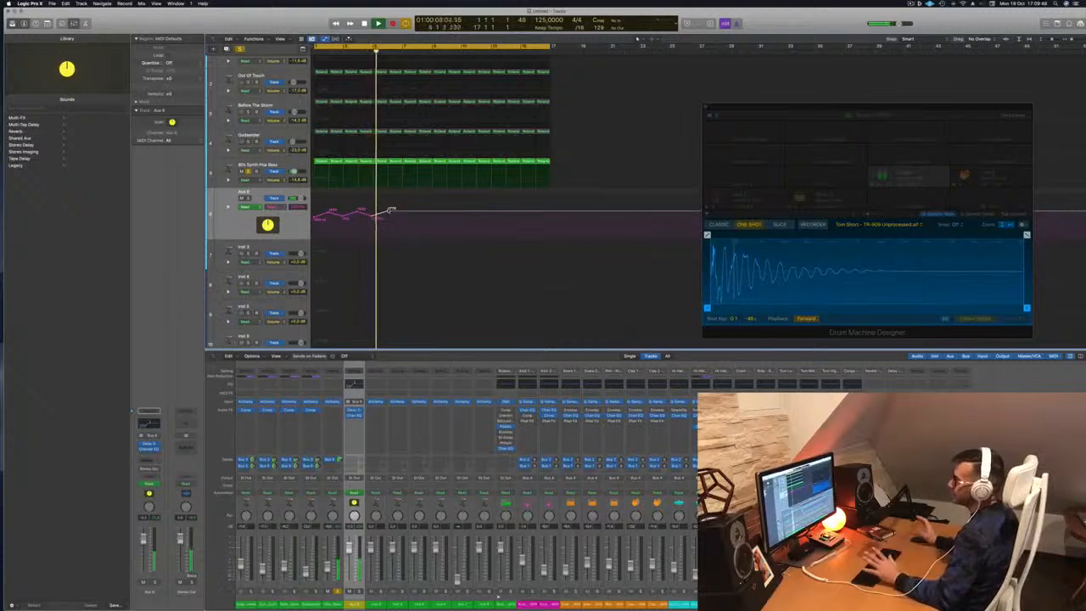
Shorten the track rows, lower the Aux 6 automation point slightly, and hide automation.
{"action": "key", "text": "Return"}
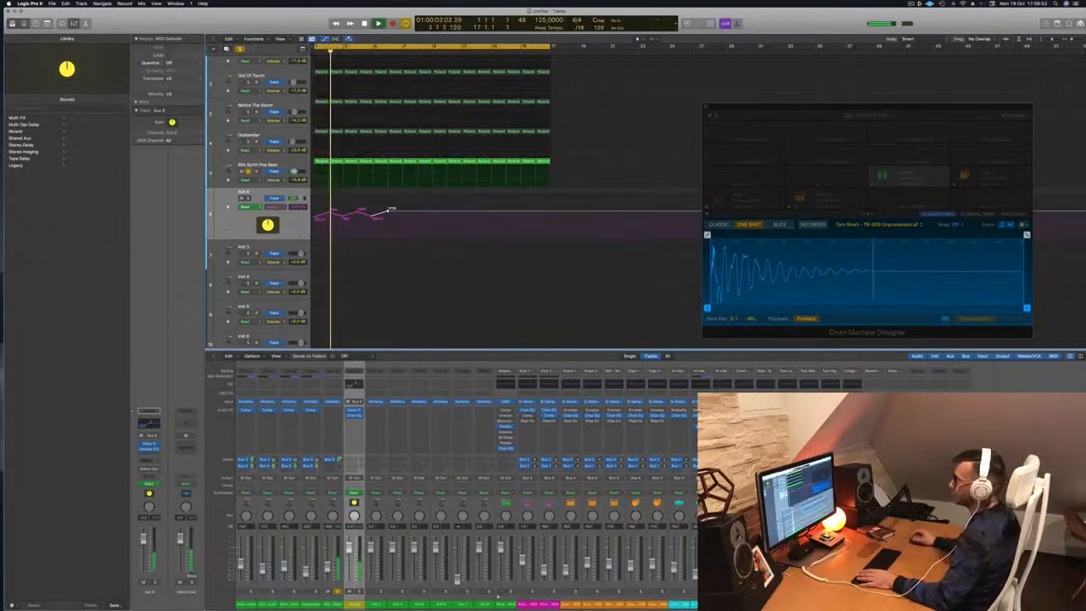
{"action": "key", "text": "Return"}
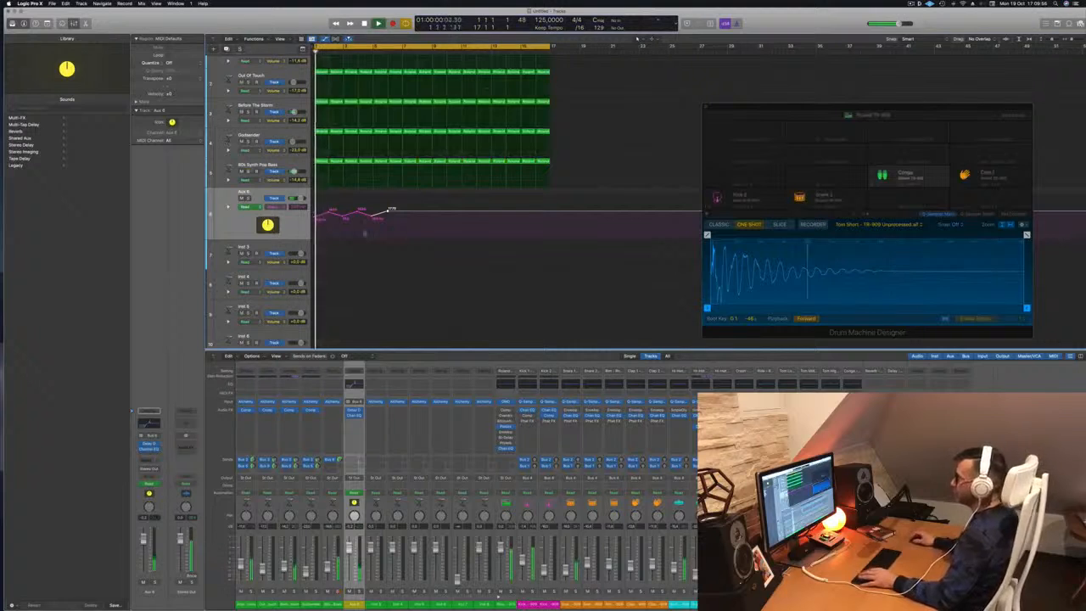
{"action": "key", "text": "super+Up"}
{"action": "key", "text": "super+Up"}
{"action": "key", "text": "super+Up"}
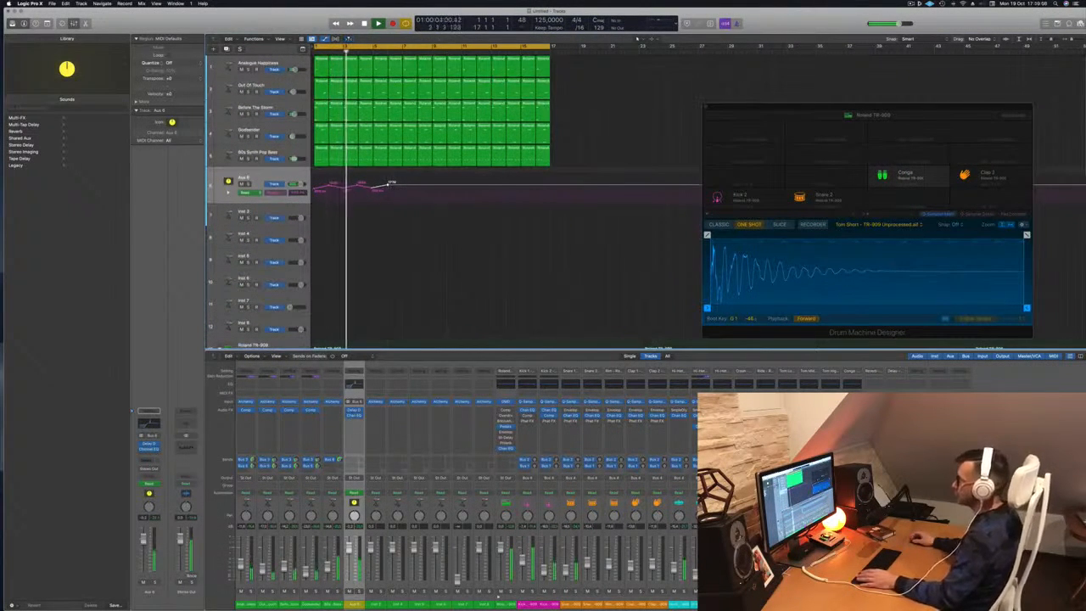
{"action": "left_click_drag", "start_coordinate": [402, 185], "coordinate": [418, 185]}
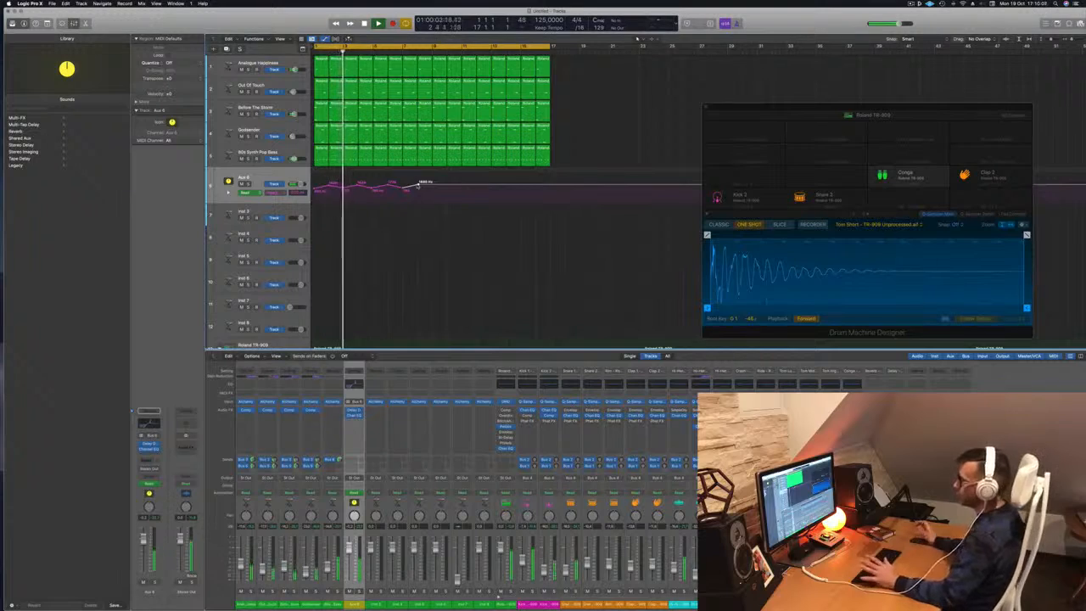
{"action": "key", "text": "super+Up"}
{"action": "key", "text": "super+Up"}
{"action": "key", "text": "super+Up"}
{"action": "key", "text": "super+Up"}
{"action": "key", "text": "super+Up"}
{"action": "key", "text": "super+Up"}
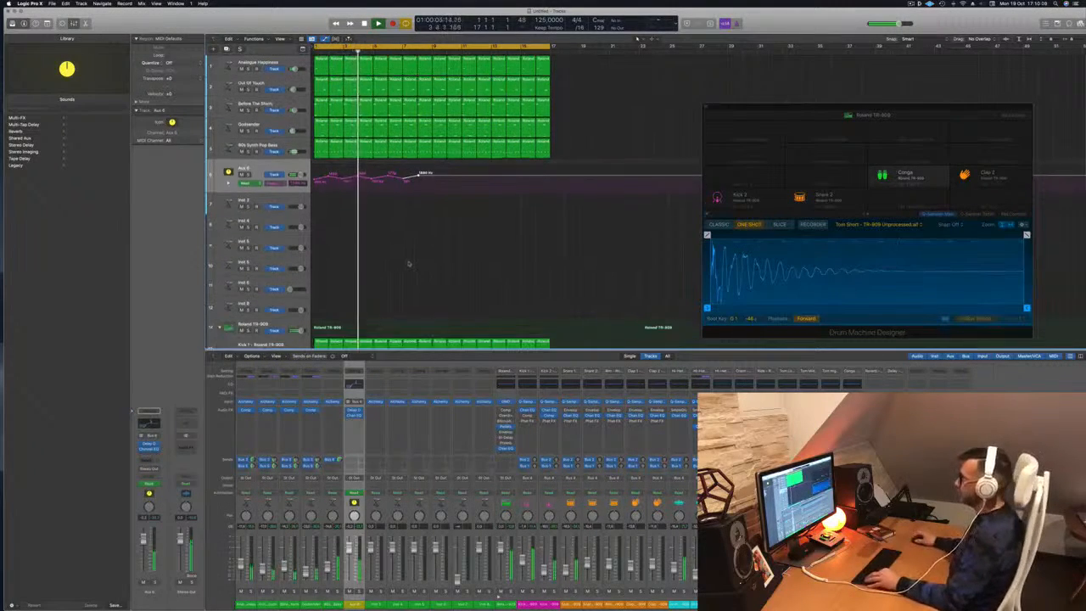
{"action": "key", "text": "a"}
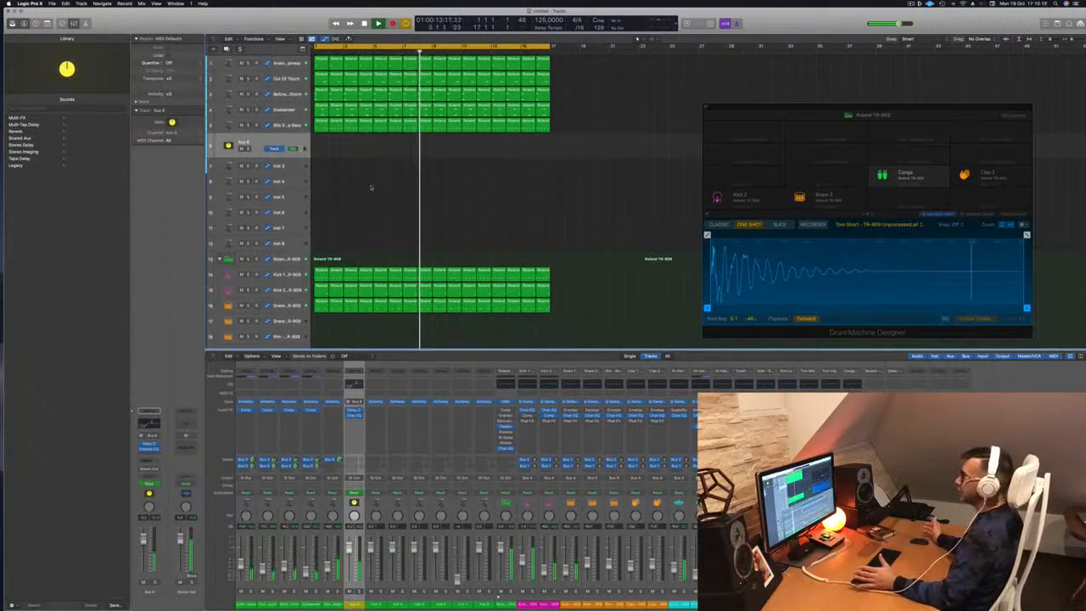
Stop playback and Option-drag a short region copy onto Inst 3 at bar 1.
{"action": "key", "text": "space"}
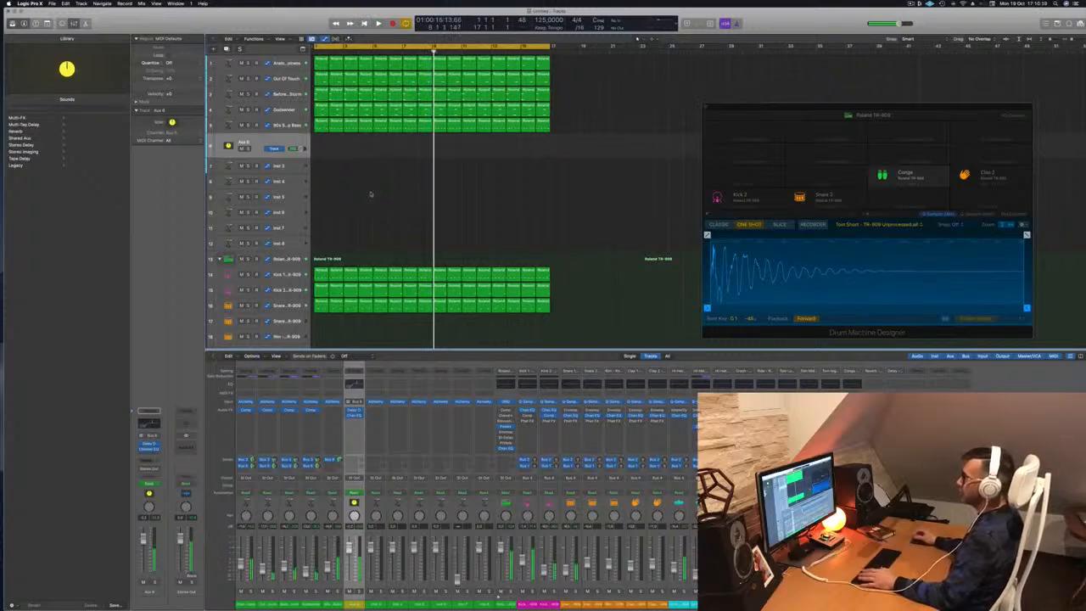
{"action": "left_click_drag", "start_coordinate": [324, 111], "coordinate": [322, 167]}
{"action": "key", "text": "Return"}
{"action": "key", "text": "Down"}
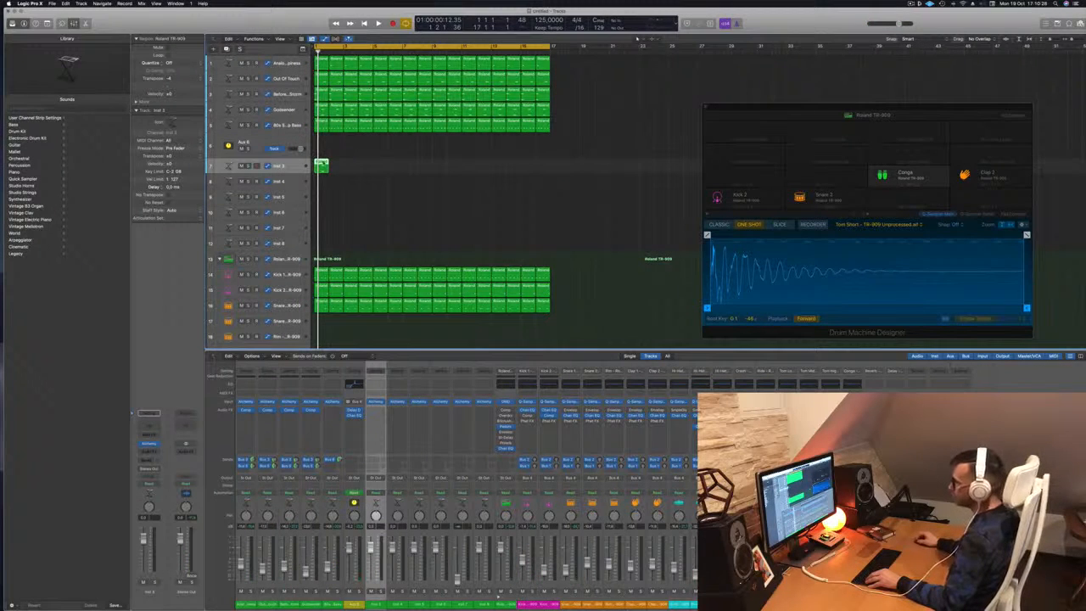
In the Piano Roll, extend the starts of both Inst 3 notes earlier.
{"action": "double_click", "coordinate": [324, 163]}
{"action": "left_click_drag", "start_coordinate": [484, 512], "coordinate": [593, 574]}
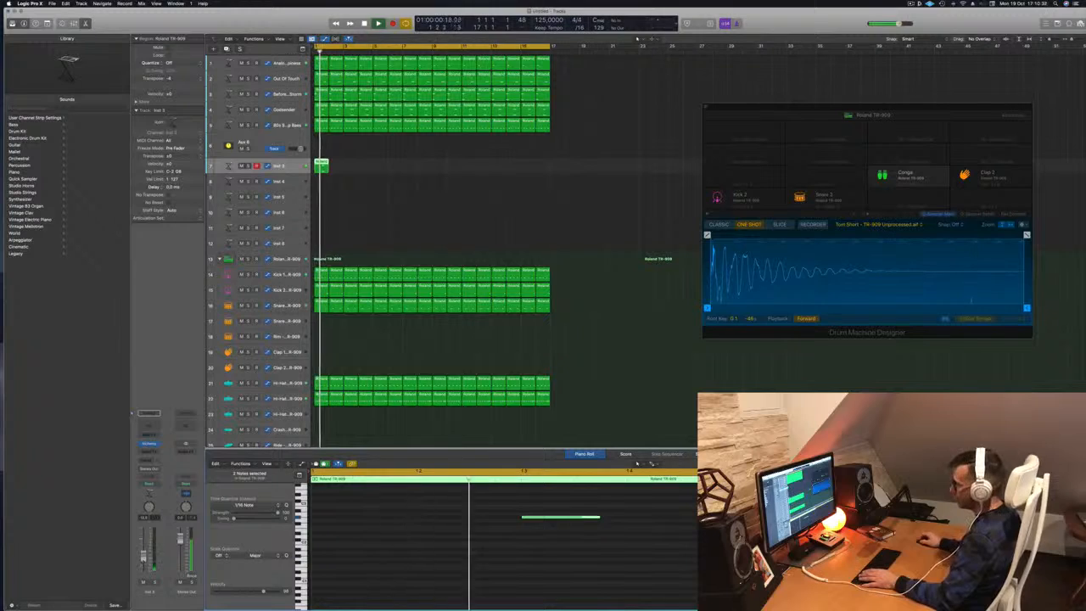
{"action": "scroll", "coordinate": [468, 575], "scroll_direction": "up", "scroll_amount": 2}
{"action": "scroll", "coordinate": [471, 574], "scroll_direction": "down", "scroll_amount": 1}
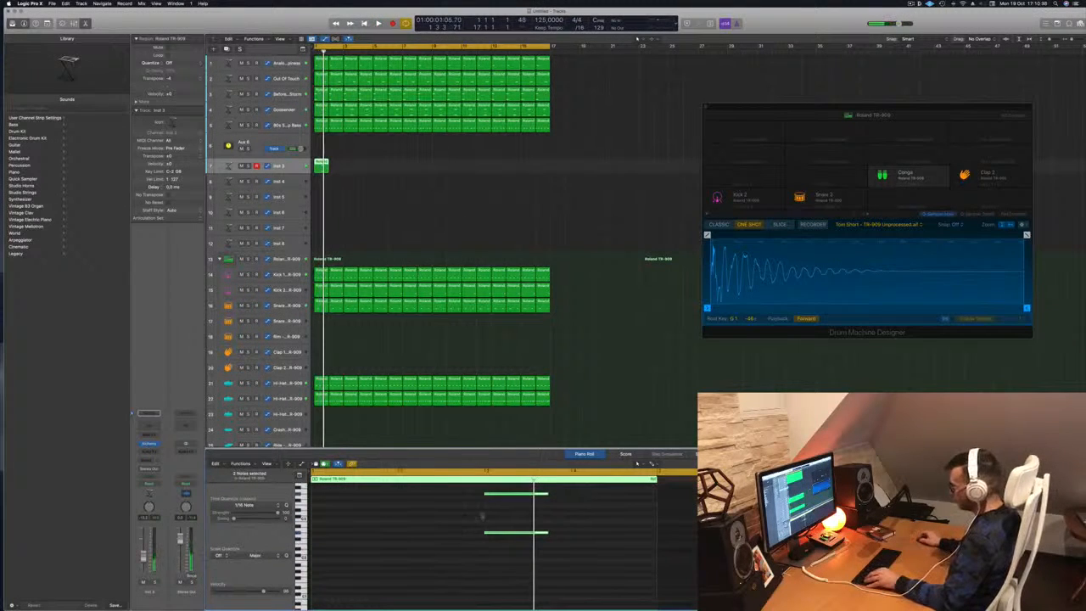
{"action": "left_click_drag", "start_coordinate": [484, 493], "coordinate": [309, 495]}
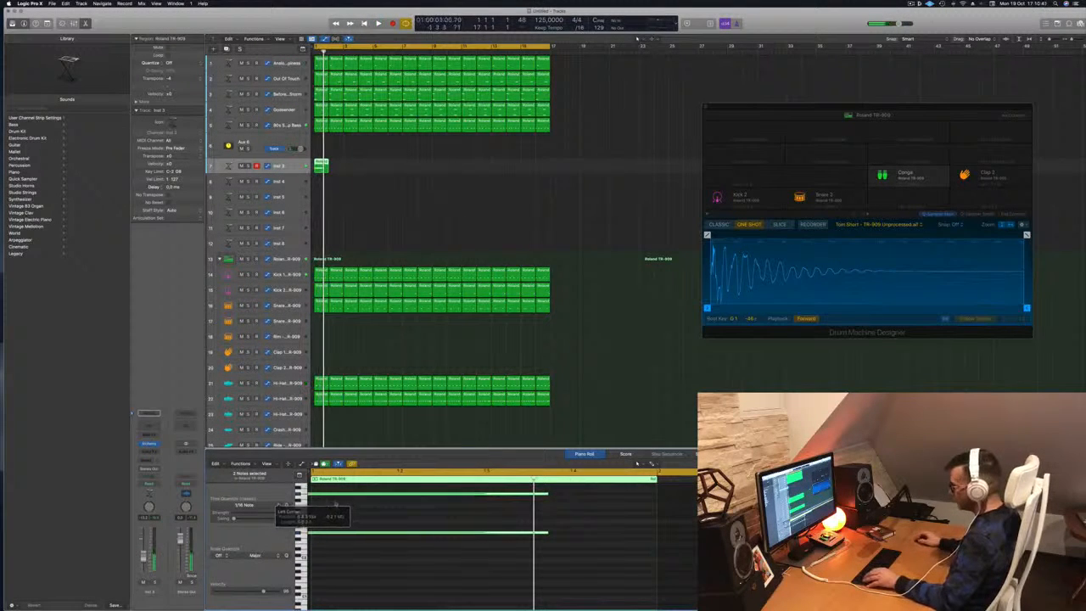
{"action": "key", "text": "super+z"}
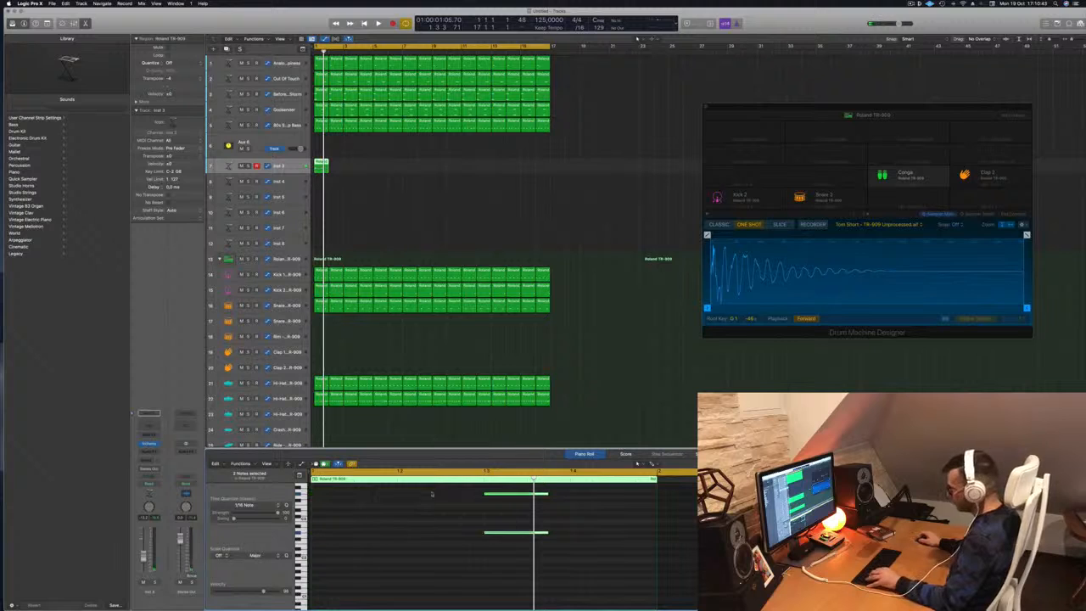
{"action": "left_click_drag", "start_coordinate": [484, 493], "coordinate": [309, 495]}
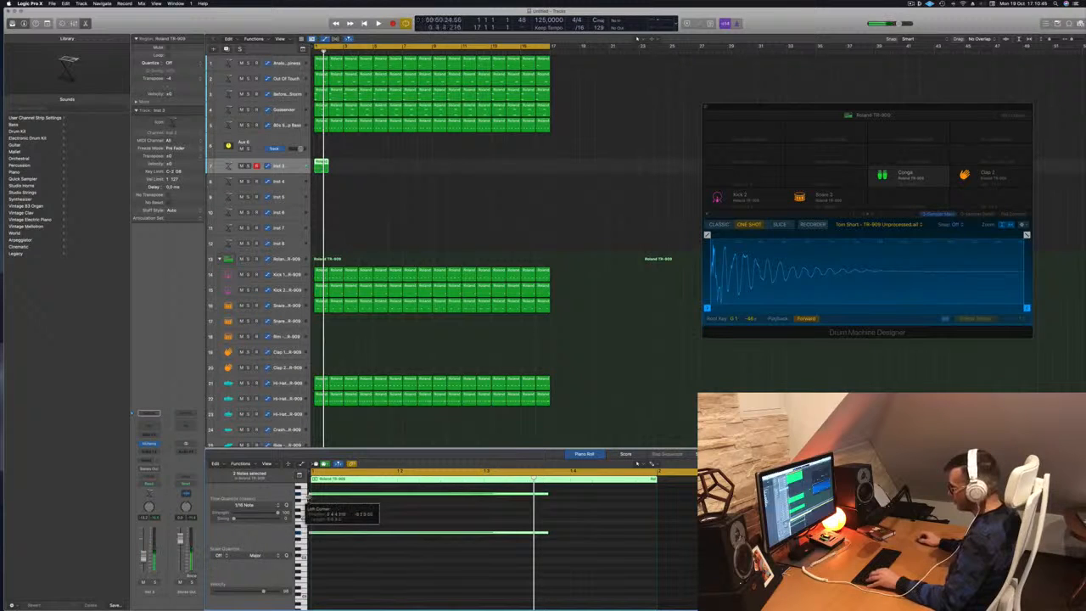
{"action": "left_click_drag", "start_coordinate": [567, 491], "coordinate": [650, 534]}
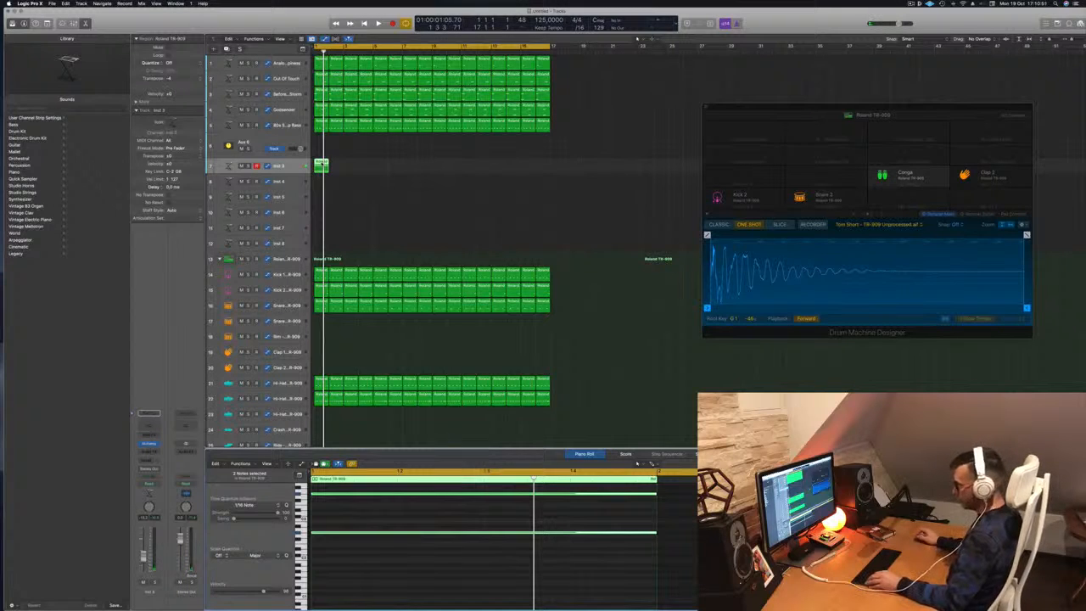
Option-drag region copies along Inst 3 to fill bars 1 to 17 and play from the start.
{"action": "left_click_drag", "start_coordinate": [321, 165], "coordinate": [350, 167]}
{"action": "left_click_drag", "start_coordinate": [421, 167], "coordinate": [467, 167]}
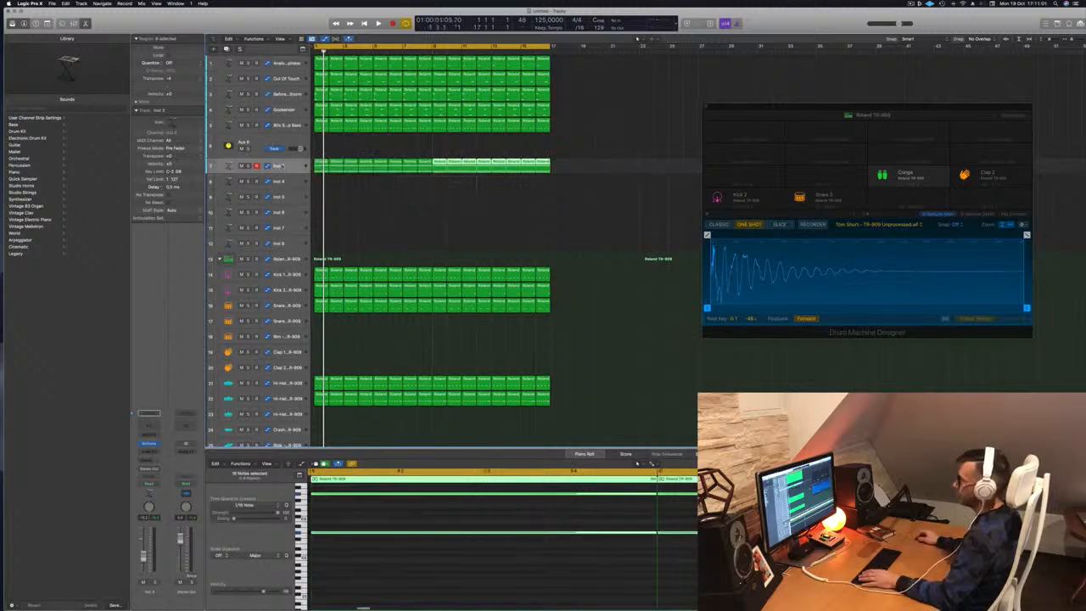
{"action": "key", "text": "space"}
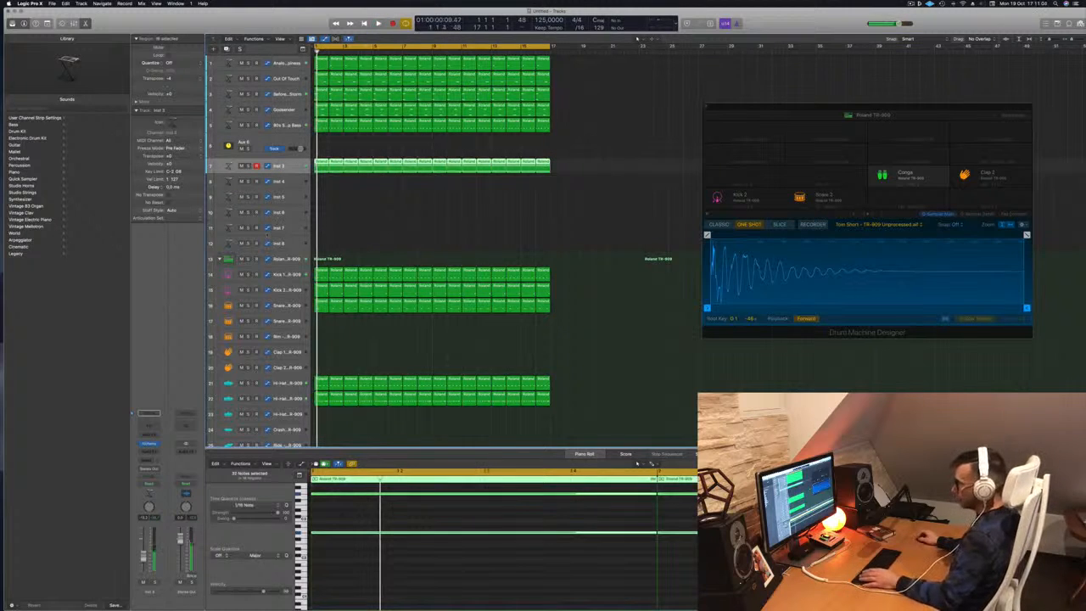
Load the Bionic Interference pad preset in Inst 3's Alchemy and audition it.
{"action": "left_click", "coordinate": [149, 444]}
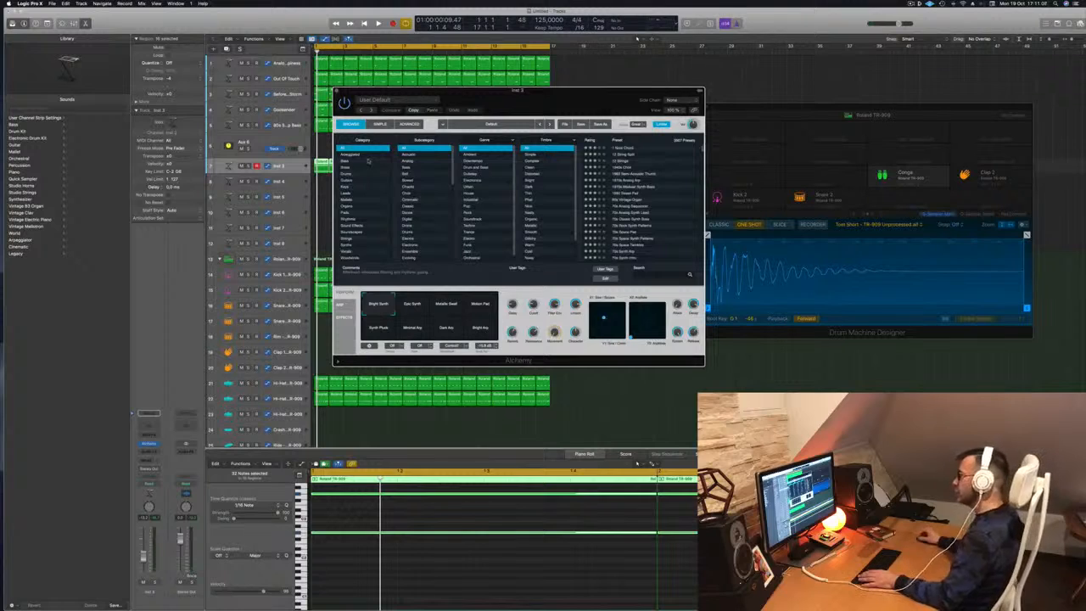
{"action": "left_click", "coordinate": [345, 212]}
{"action": "left_click_drag", "start_coordinate": [558, 100], "coordinate": [544, 99]}
{"action": "scroll", "coordinate": [613, 168], "scroll_direction": "down", "scroll_amount": 10}
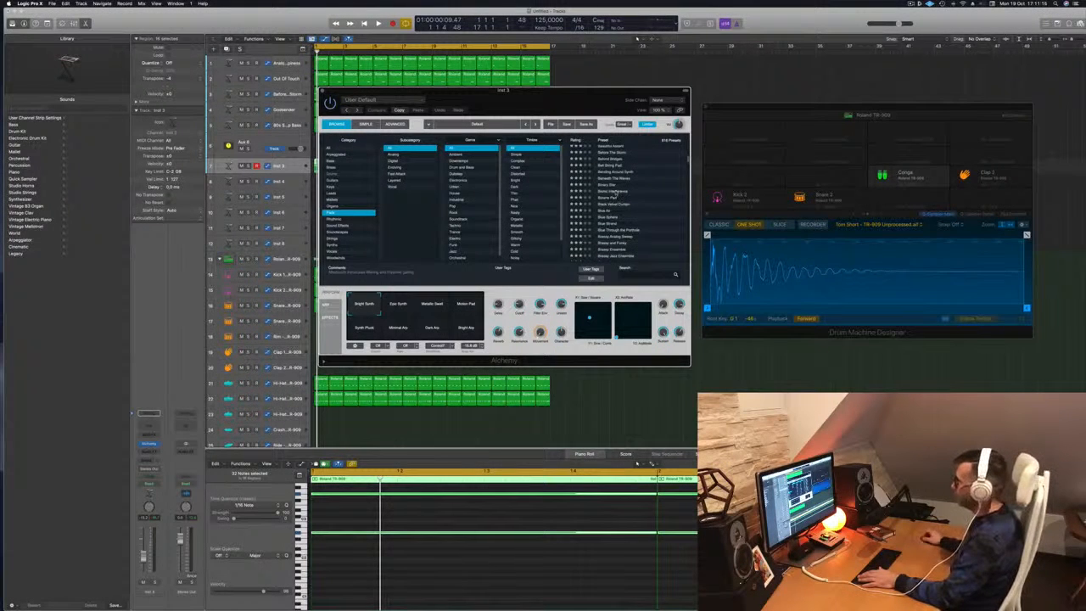
{"action": "key", "text": "space"}
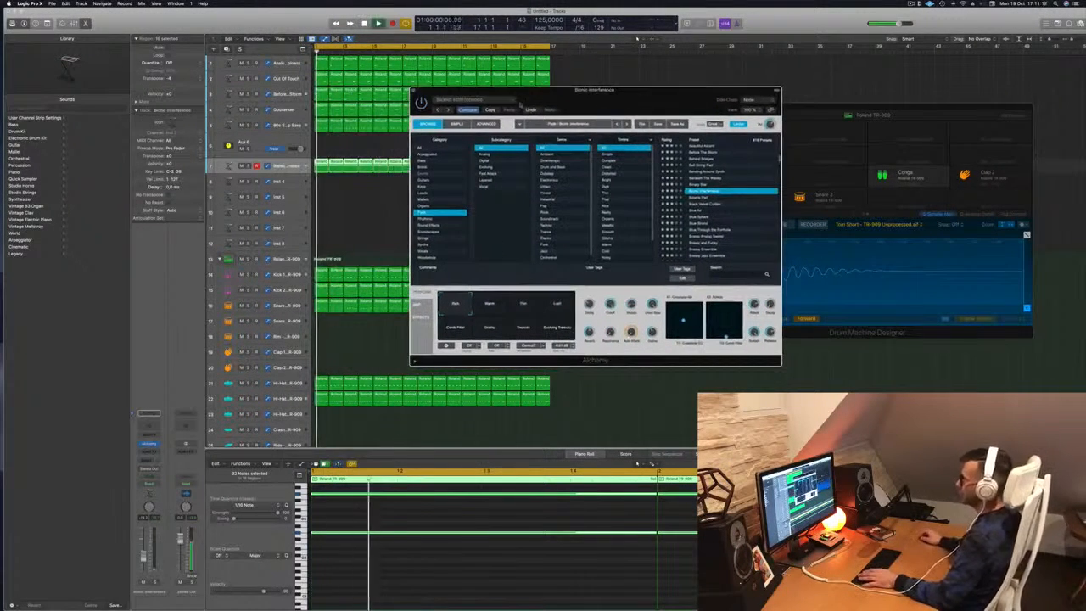
Open the track's Compressor from the mixer and switch Alchemy's transform pad from Warm to Thin.
{"action": "left_click", "coordinate": [144, 557]}
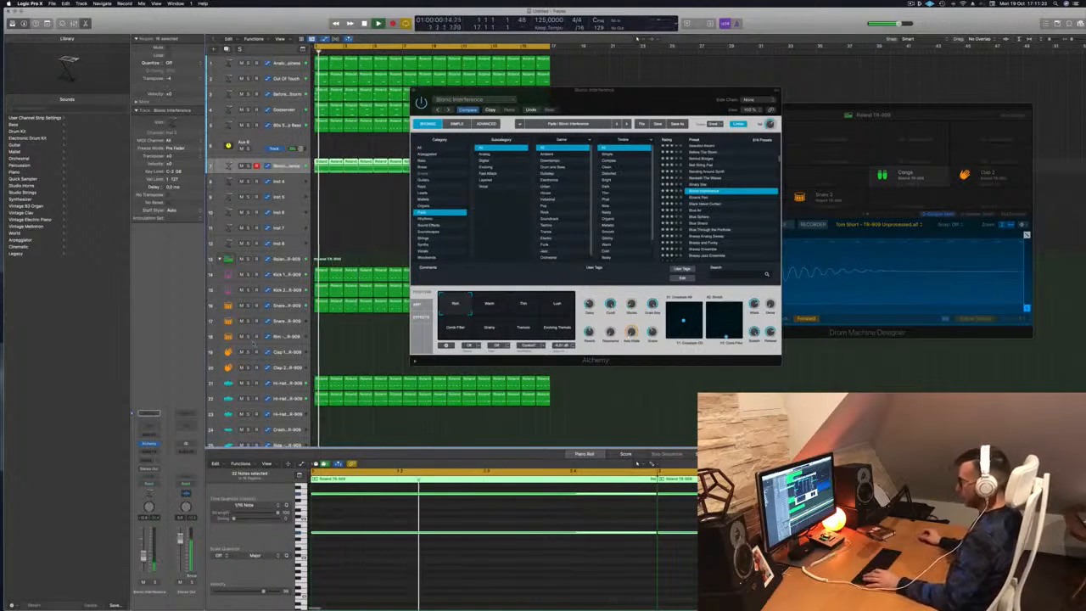
{"action": "key", "text": "x"}
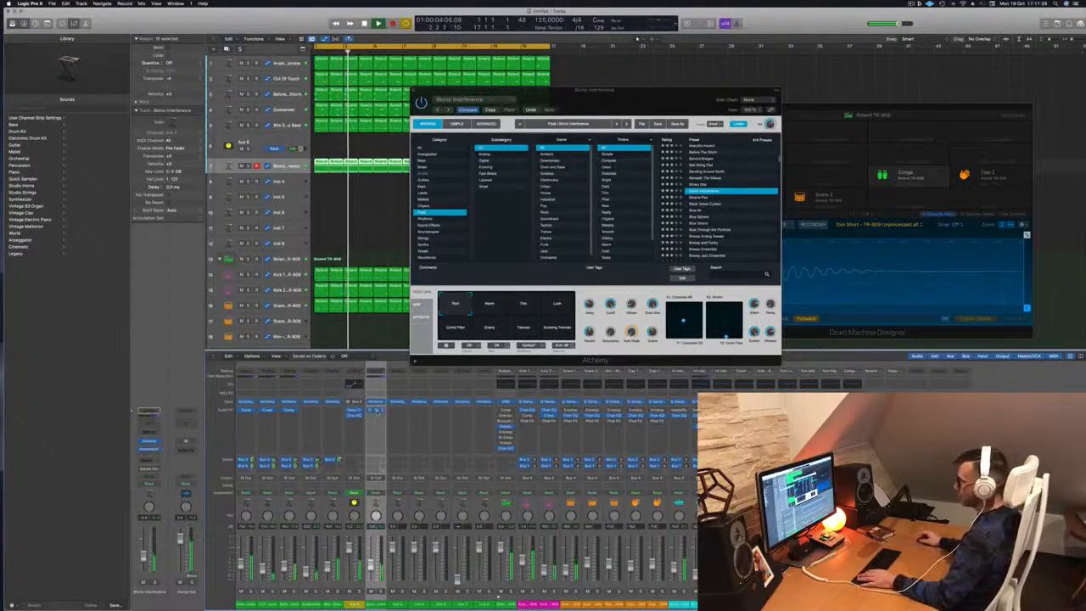
{"action": "left_click", "coordinate": [377, 410]}
{"action": "left_click_drag", "start_coordinate": [542, 111], "coordinate": [937, 125]}
{"action": "left_click_drag", "start_coordinate": [644, 110], "coordinate": [677, 144]}
{"action": "left_click", "coordinate": [578, 347]}
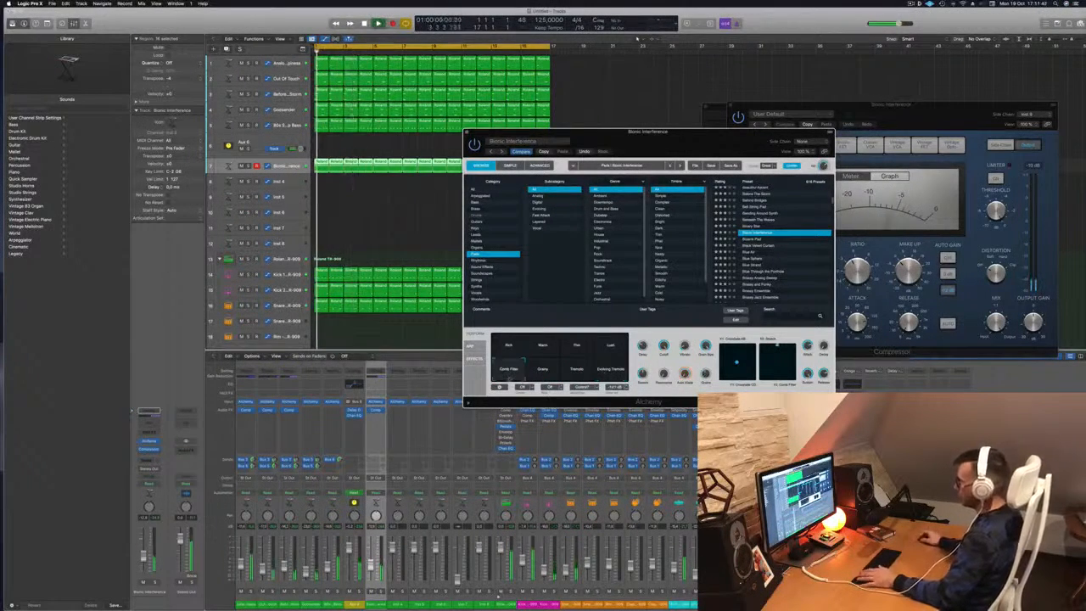
Close the Alchemy window and lower the Bionic Interference channel fader slightly.
{"action": "left_click_drag", "start_coordinate": [647, 151], "coordinate": [649, 159]}
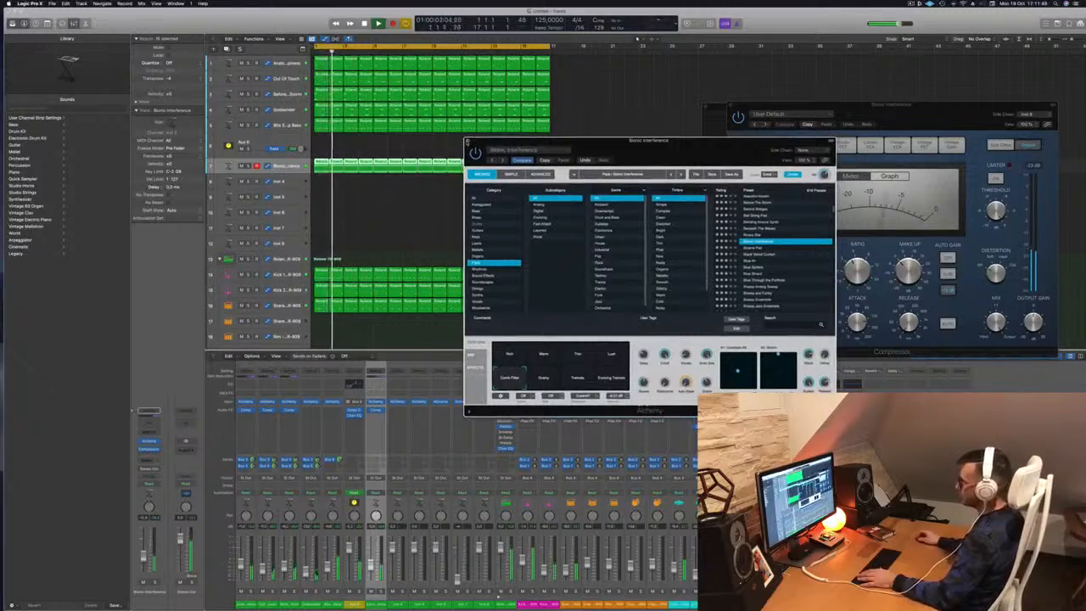
{"action": "left_click", "coordinate": [467, 141]}
{"action": "left_click_drag", "start_coordinate": [143, 555], "coordinate": [144, 558]}
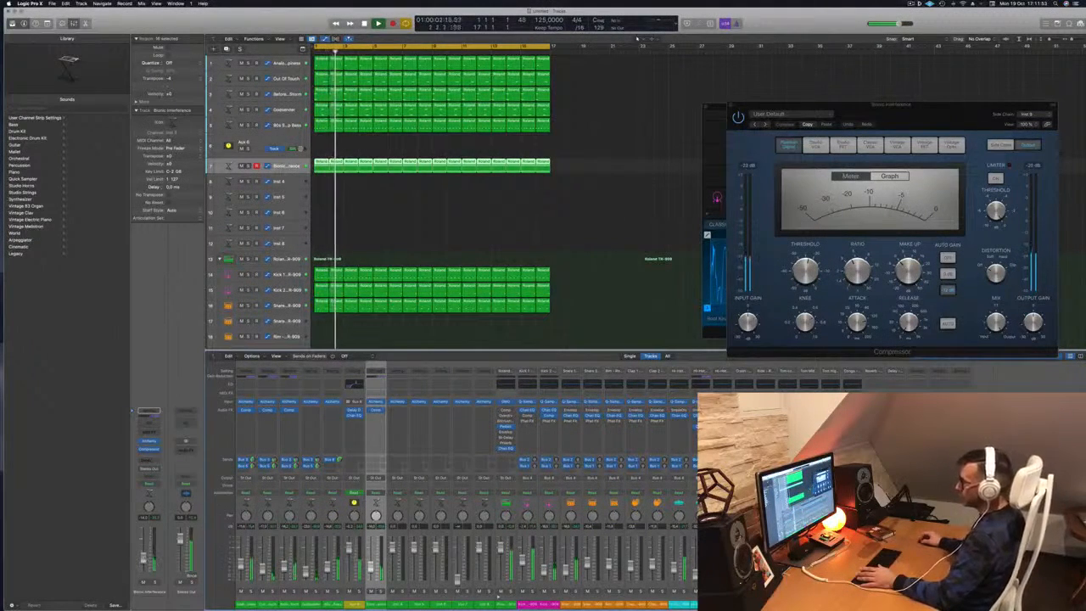
Deselect the regions, shrink the track rows, and return playback to bar 1.
{"action": "left_click", "coordinate": [404, 216]}
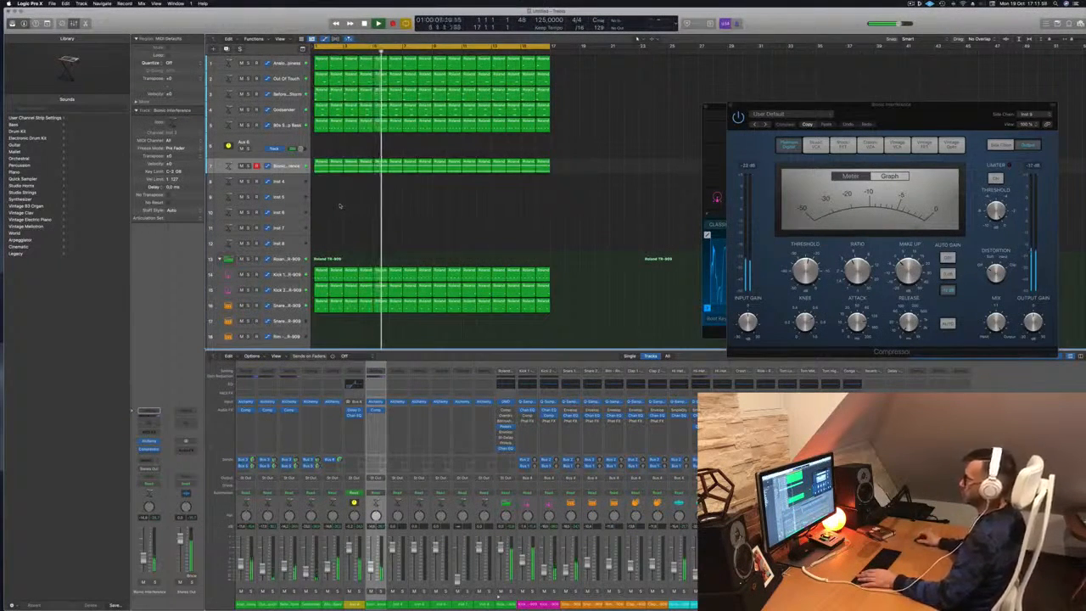
{"action": "key", "text": "super+Up"}
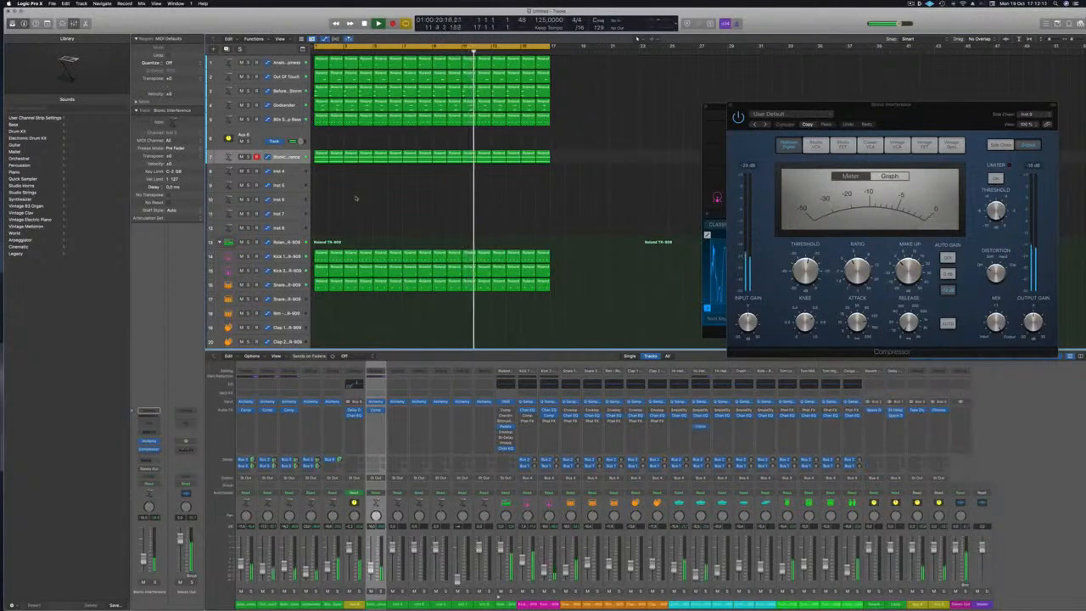
{"action": "key", "text": "Return"}
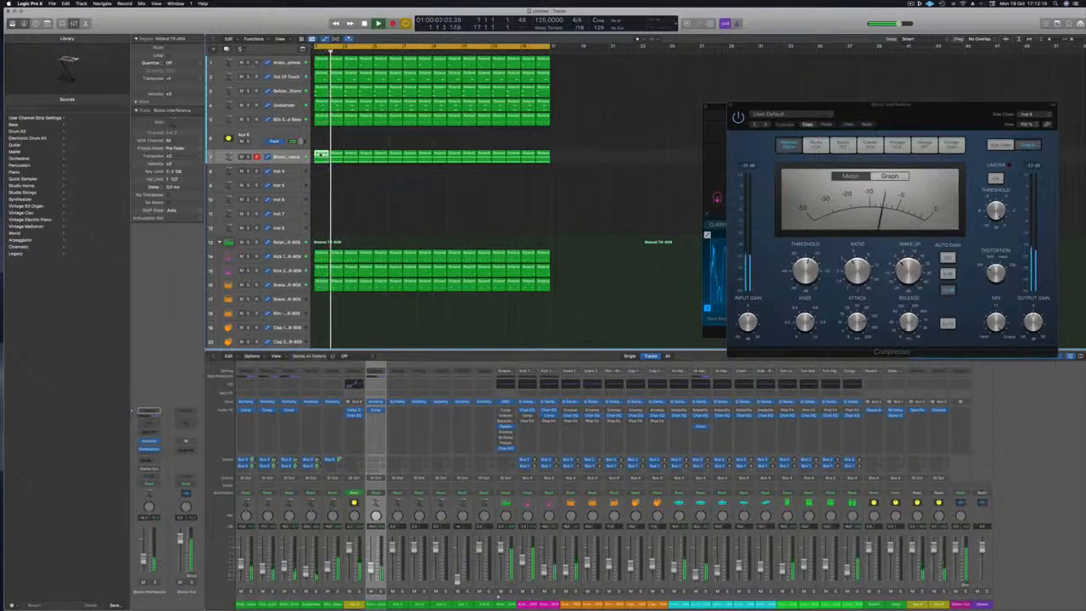
Copy the Bionic Interference region onto the Inst 4 track and play from the start.
{"action": "left_click_drag", "start_coordinate": [339, 165], "coordinate": [356, 178]}
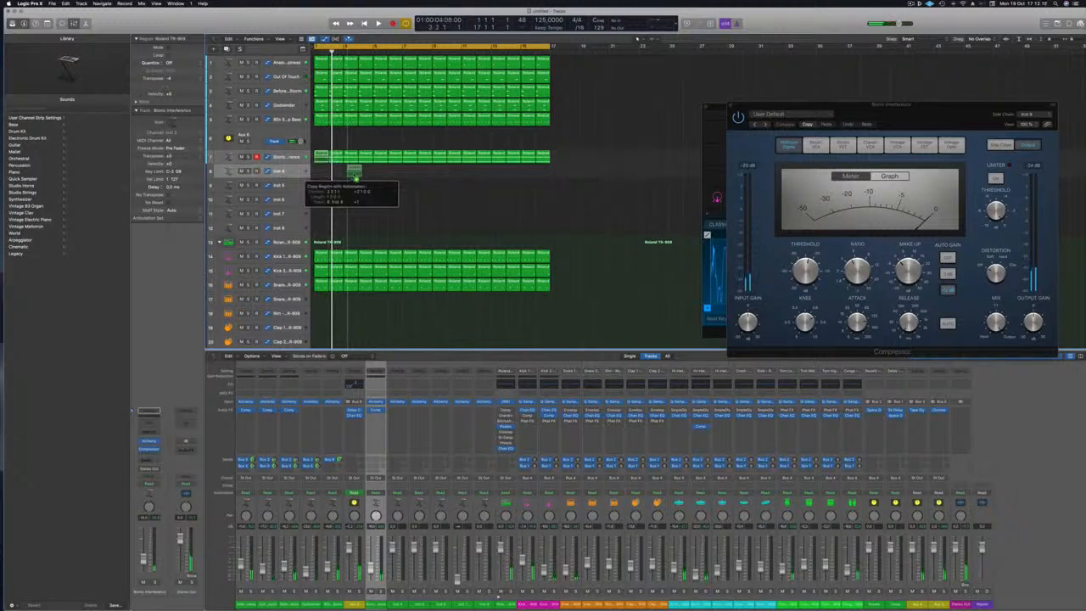
{"action": "left_click_drag", "start_coordinate": [349, 175], "coordinate": [349, 174]}
{"action": "key", "text": "space"}
{"action": "left_click", "coordinate": [286, 172]}
{"action": "key", "text": "Return"}
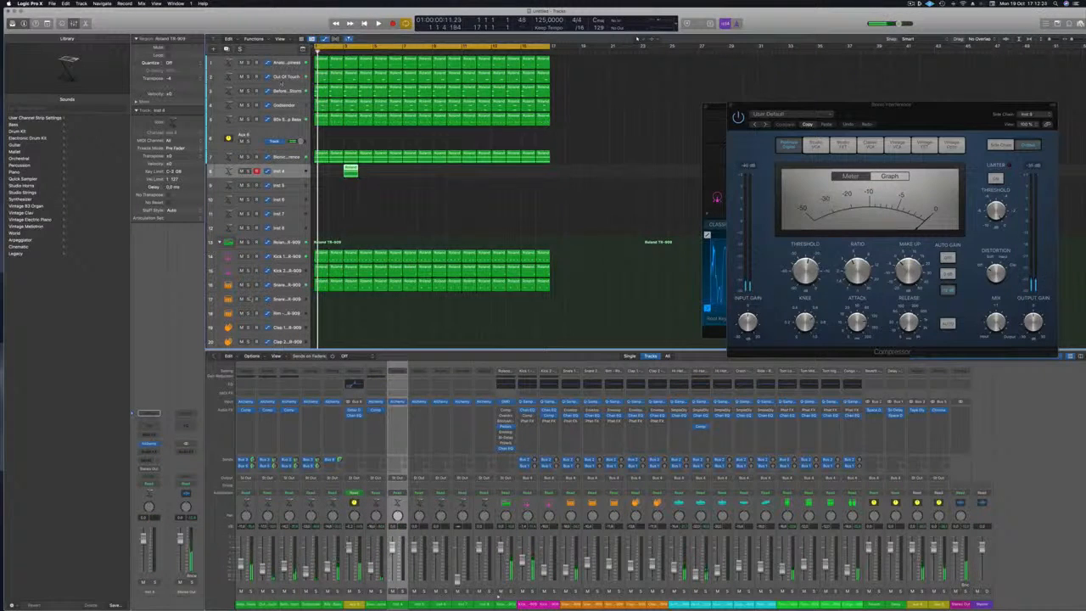
Duplicate the Before The Storm track and audition it from the project start.
{"action": "left_click", "coordinate": [280, 90]}
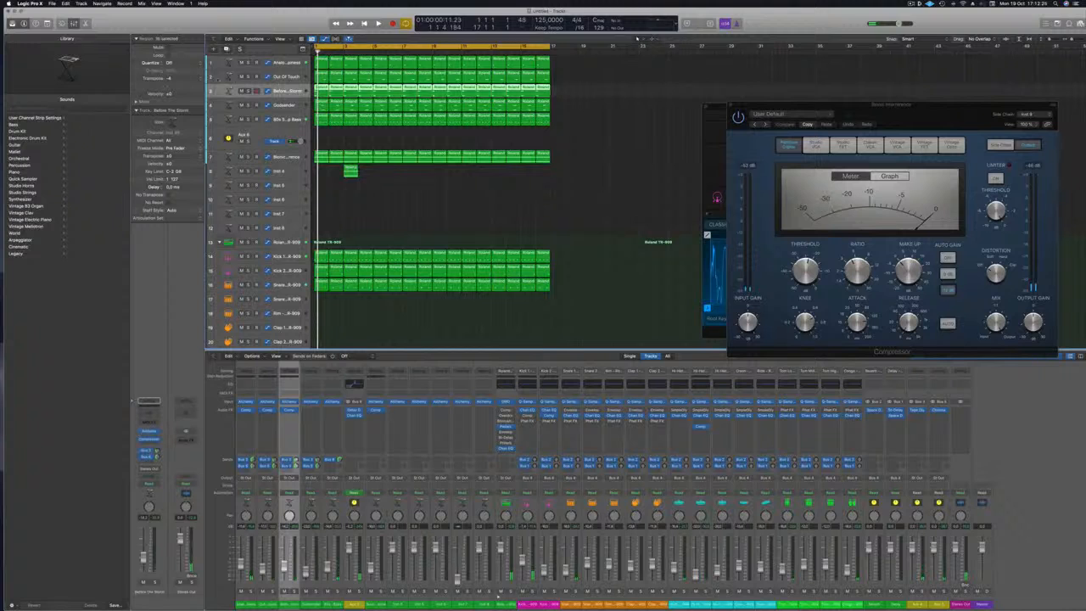
{"action": "key", "text": "cmd+d"}
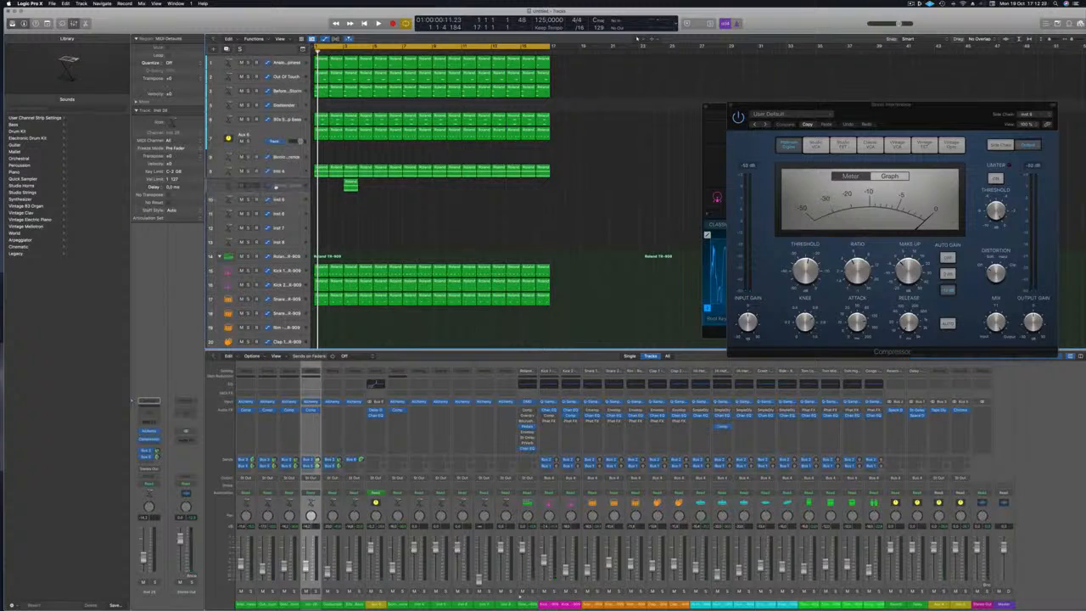
{"action": "key", "text": "space"}
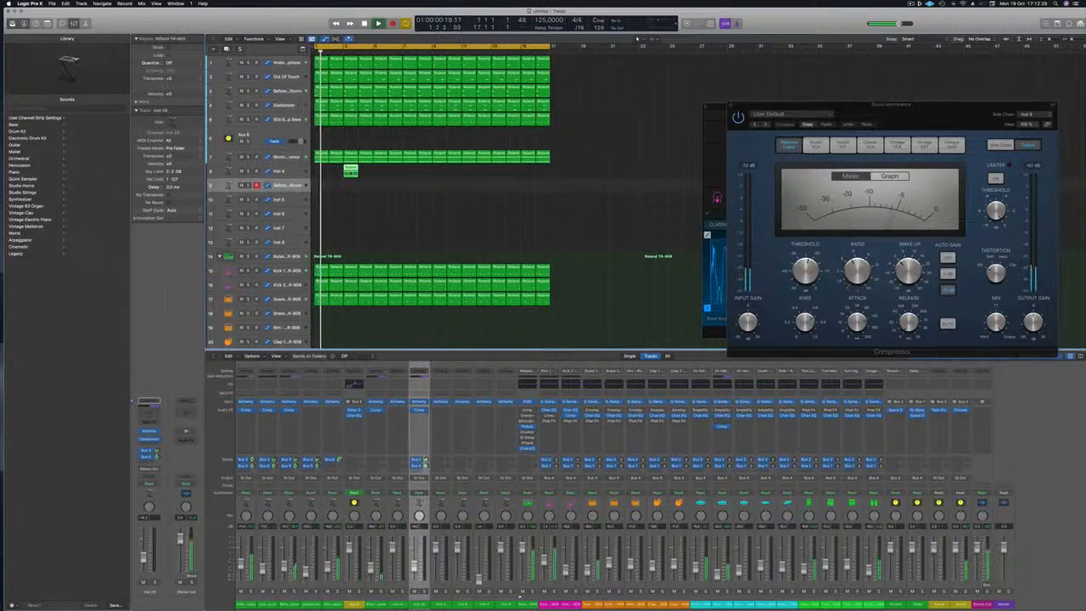
{"action": "key", "text": "Return"}
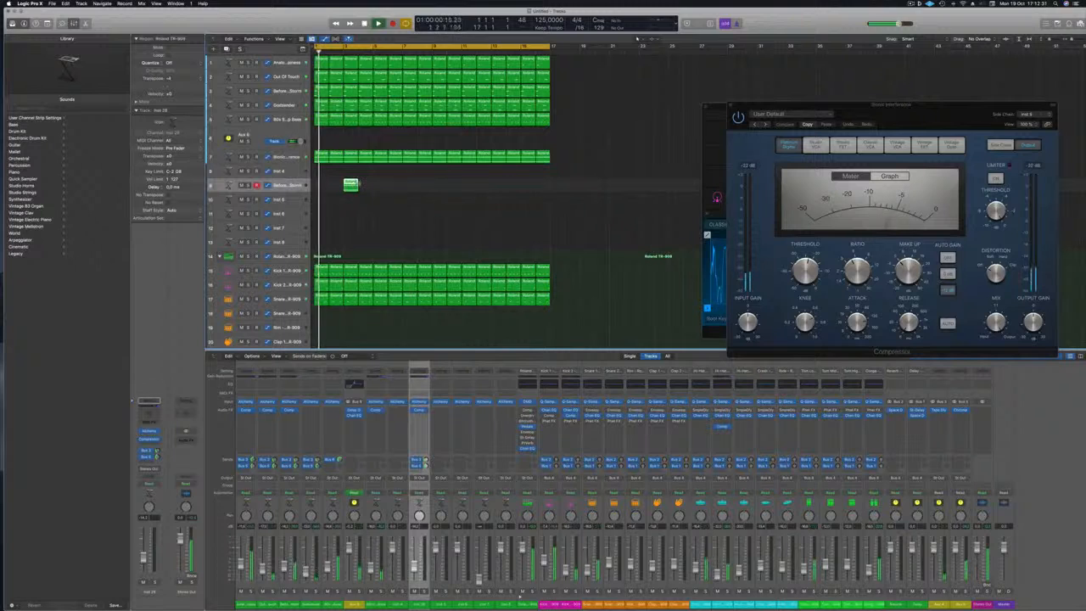
Shorten both notes of the region in the Piano Roll.
{"action": "key", "text": "p"}
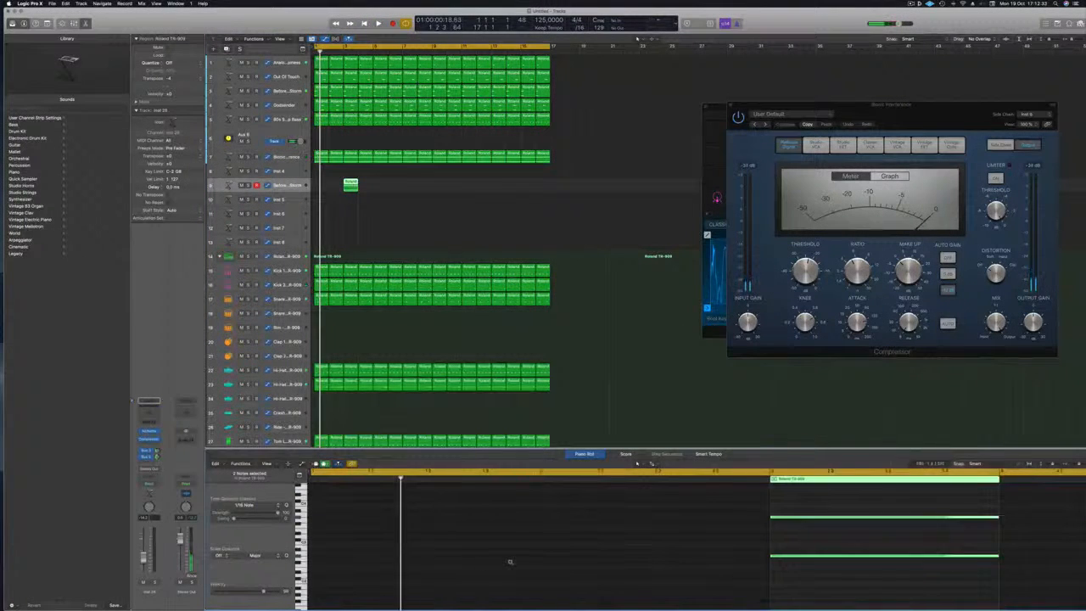
{"action": "key", "text": "super+a"}
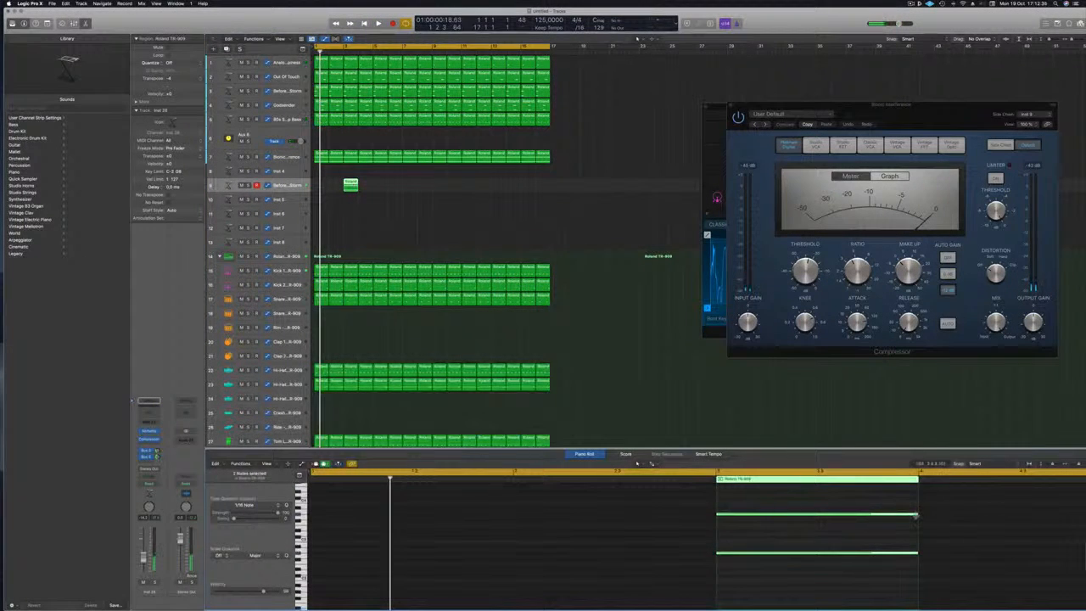
{"action": "left_click_drag", "start_coordinate": [866, 519], "coordinate": [741, 524]}
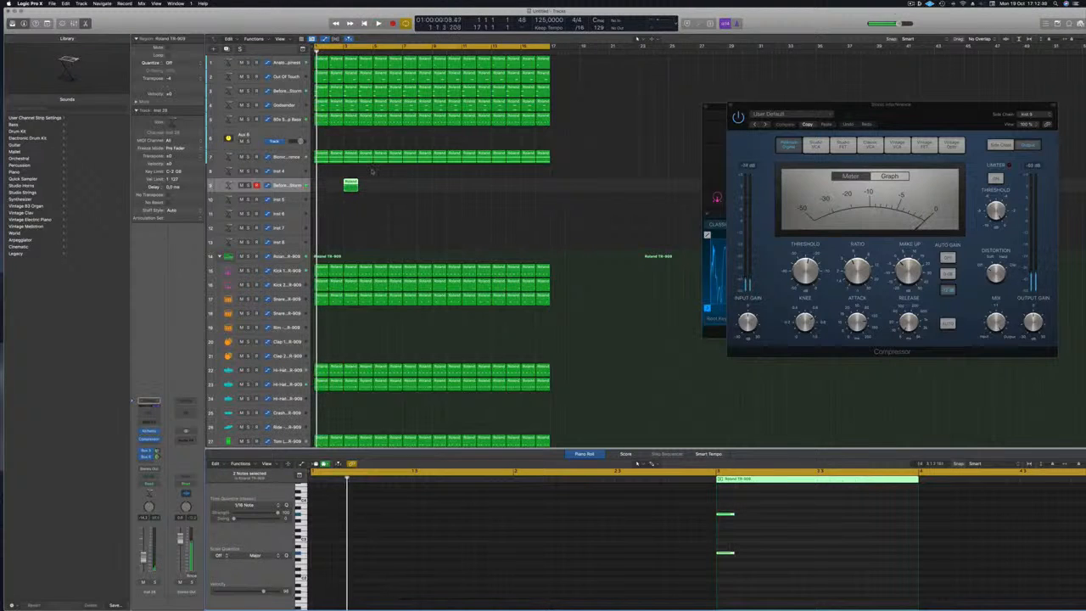
Option-drag copies of the track 9 region to later bars, making five evenly spaced copies.
{"action": "left_click_drag", "start_coordinate": [350, 185], "coordinate": [439, 185]}
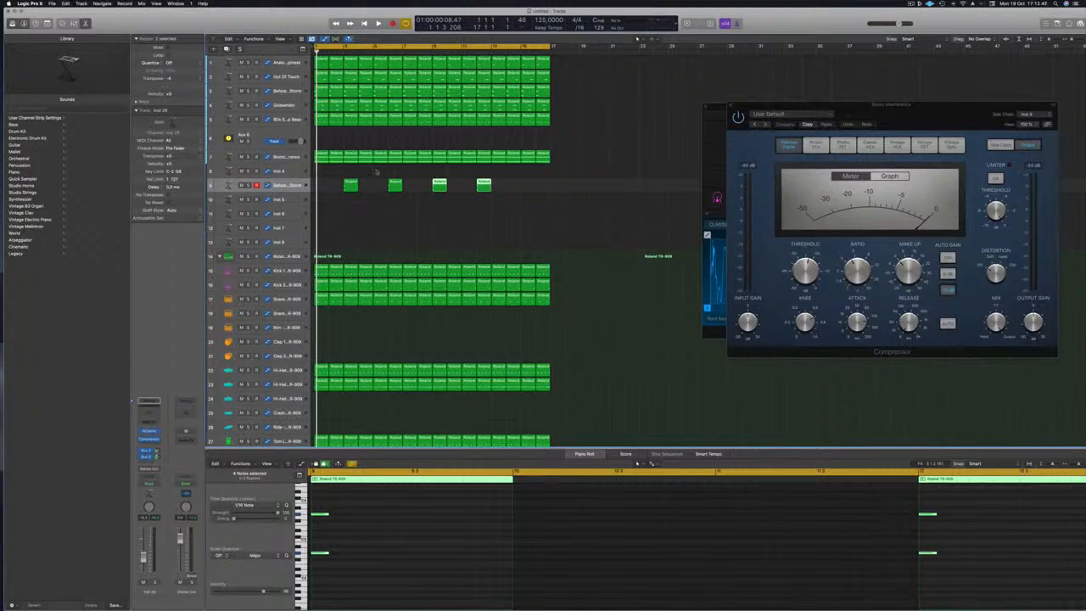
{"action": "left_click", "coordinate": [483, 183]}
{"action": "key", "text": "space"}
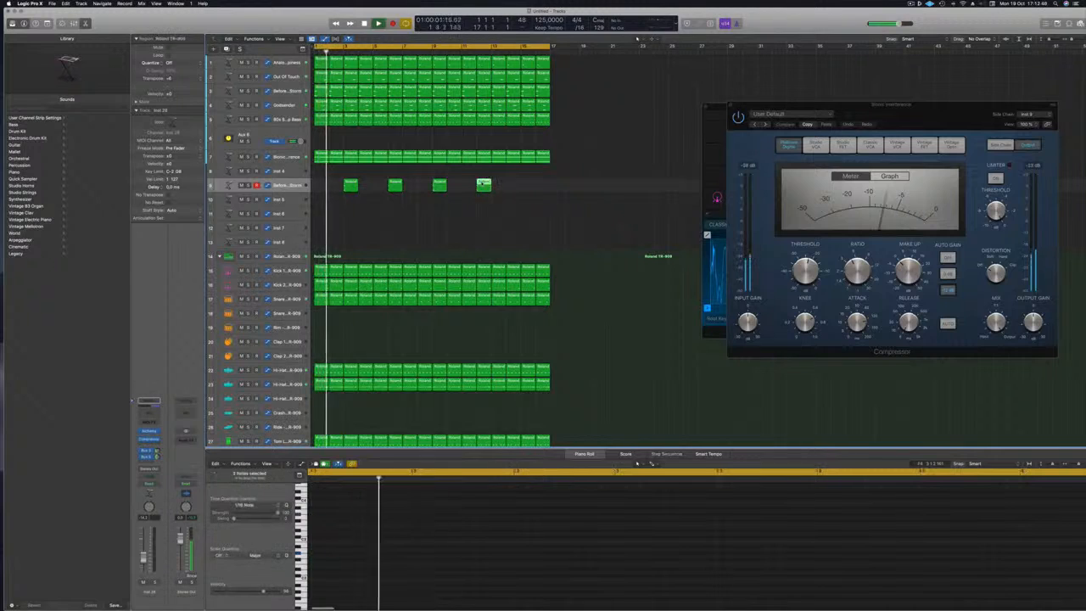
{"action": "left_click", "coordinate": [497, 183]}
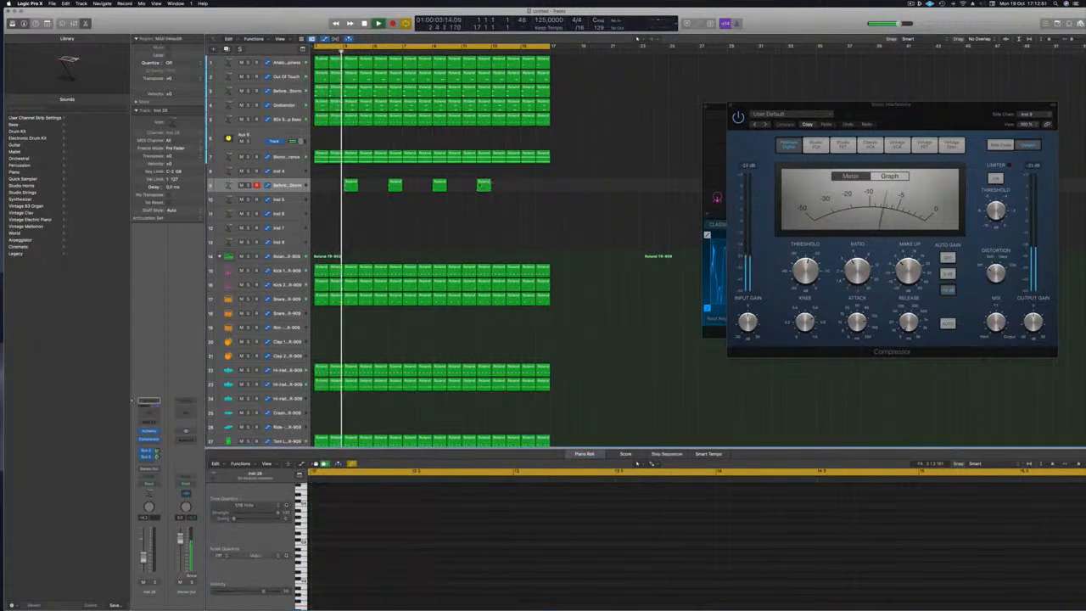
{"action": "left_click_drag", "start_coordinate": [482, 185], "coordinate": [527, 189]}
{"action": "scroll", "coordinate": [412, 213], "scroll_direction": "down", "scroll_amount": 2}
{"action": "key", "text": "Return"}
{"action": "left_click", "coordinate": [287, 184]}
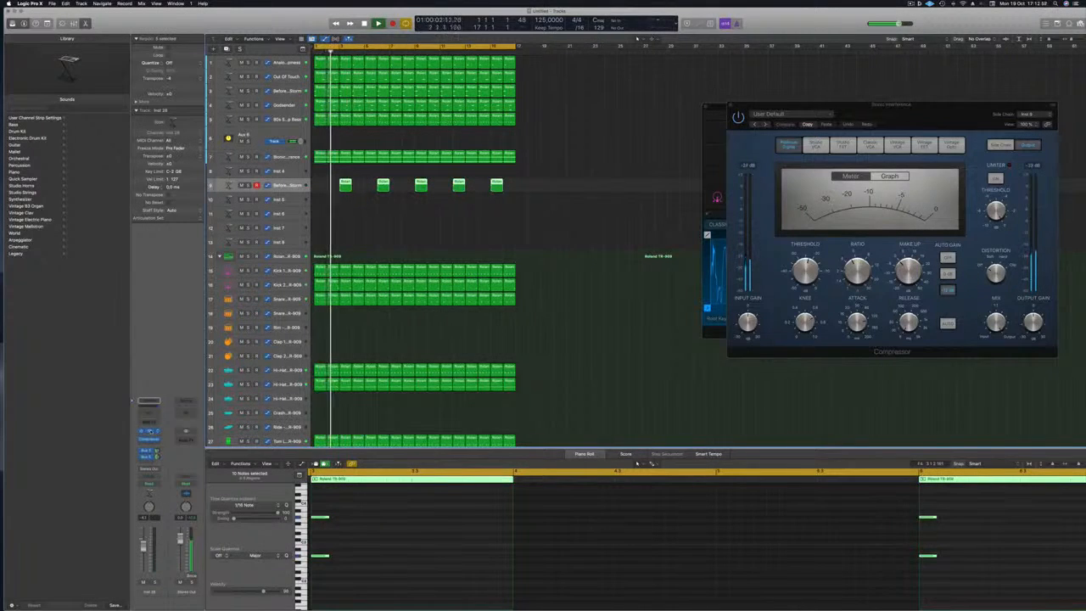
{"action": "left_click_drag", "start_coordinate": [565, 102], "coordinate": [763, 141]}
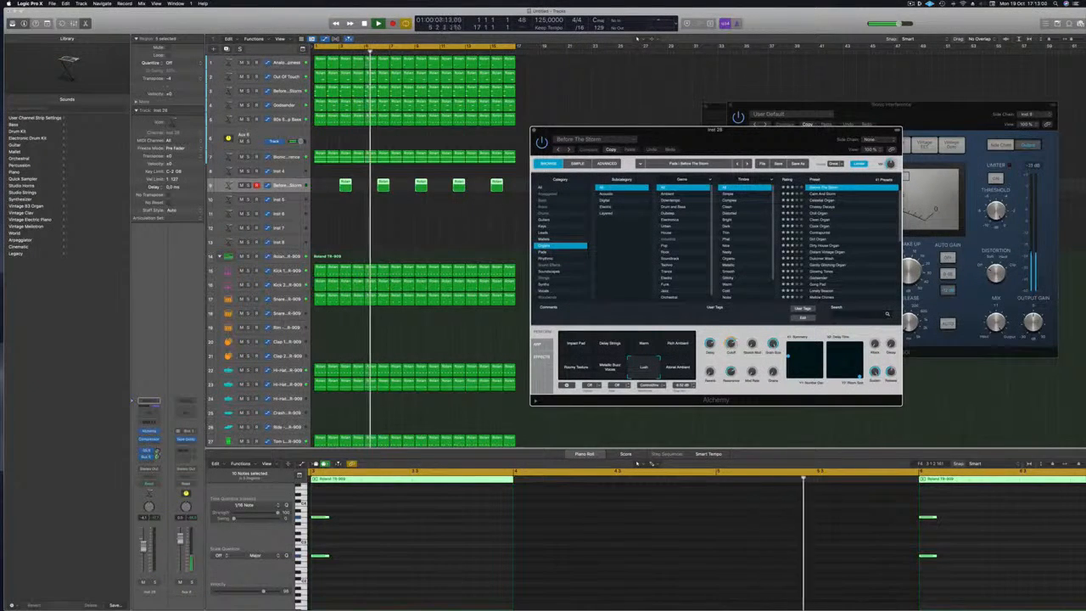
Load the Android Chamber preset from Alchemy's Soundscapes category on track 9.
{"action": "left_click_drag", "start_coordinate": [735, 132], "coordinate": [745, 100]}
{"action": "key", "text": "Return"}
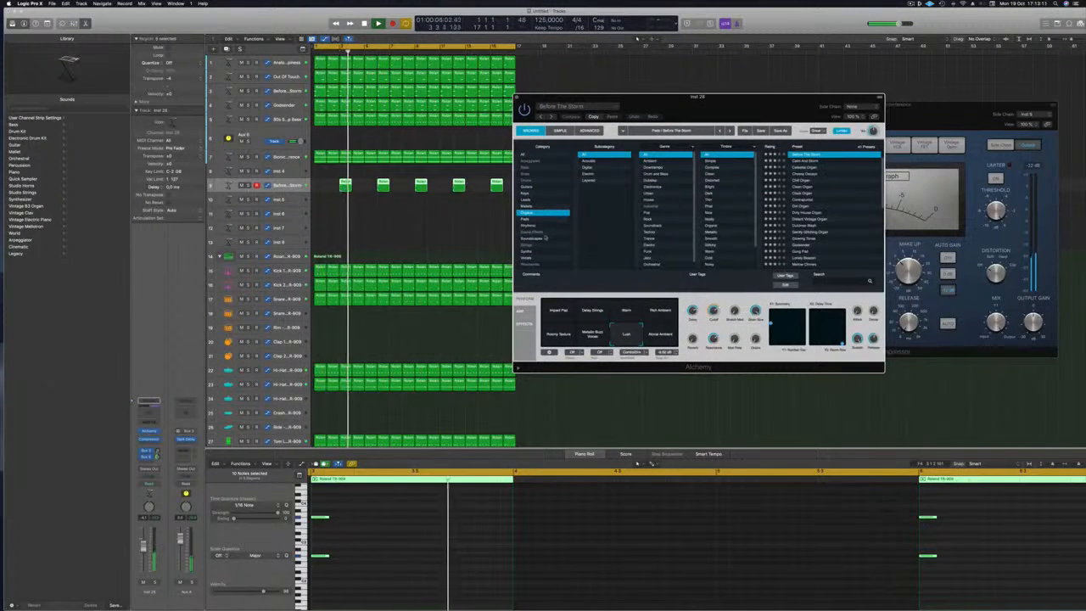
{"action": "left_click", "coordinate": [547, 238]}
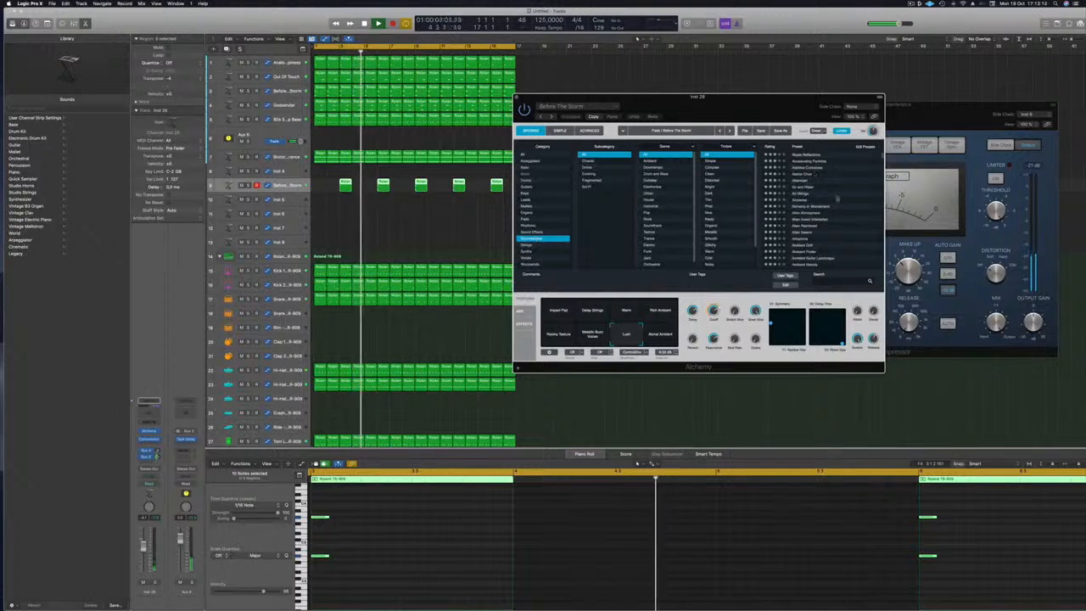
{"action": "scroll", "coordinate": [838, 197], "scroll_direction": "down", "scroll_amount": 4}
{"action": "left_click", "coordinate": [807, 205]}
{"action": "left_click_drag", "start_coordinate": [778, 107], "coordinate": [854, 96]}
{"action": "key", "text": "Return"}
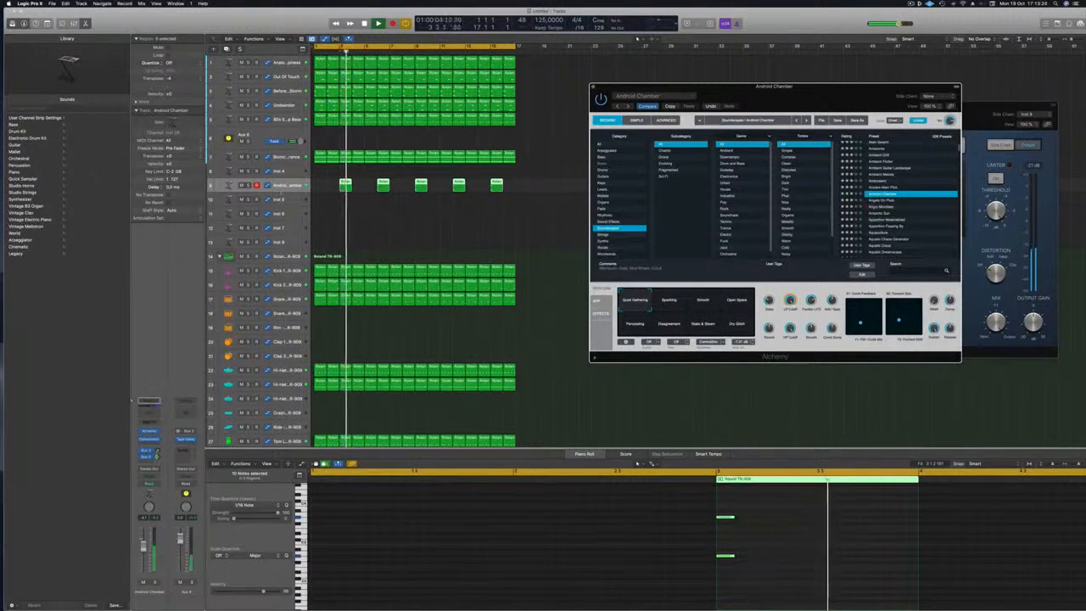
Send track 9 to Bus 7 and insert a Channel EQ with its low-cut band enabled.
{"action": "left_click", "coordinate": [287, 187]}
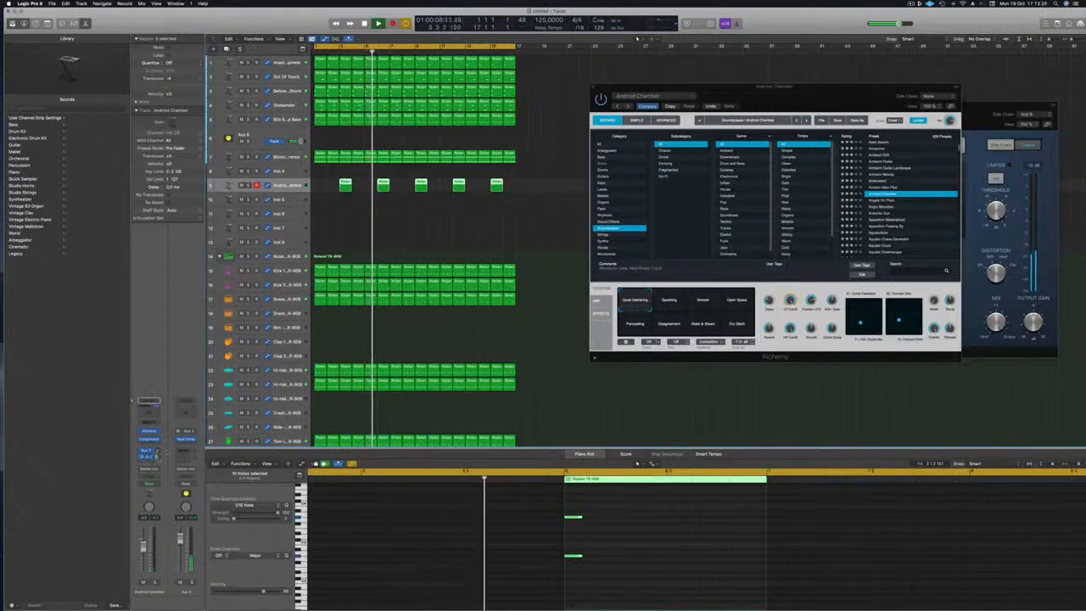
{"action": "left_click", "coordinate": [146, 456]}
{"action": "mouse_move", "coordinate": [146, 471]}
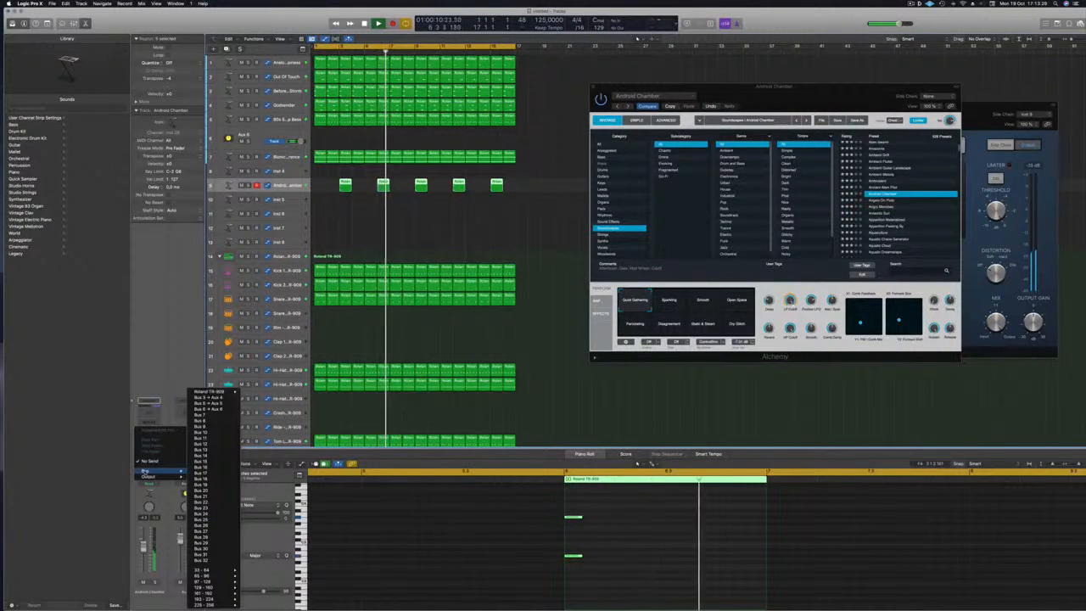
{"action": "left_click", "coordinate": [203, 416]}
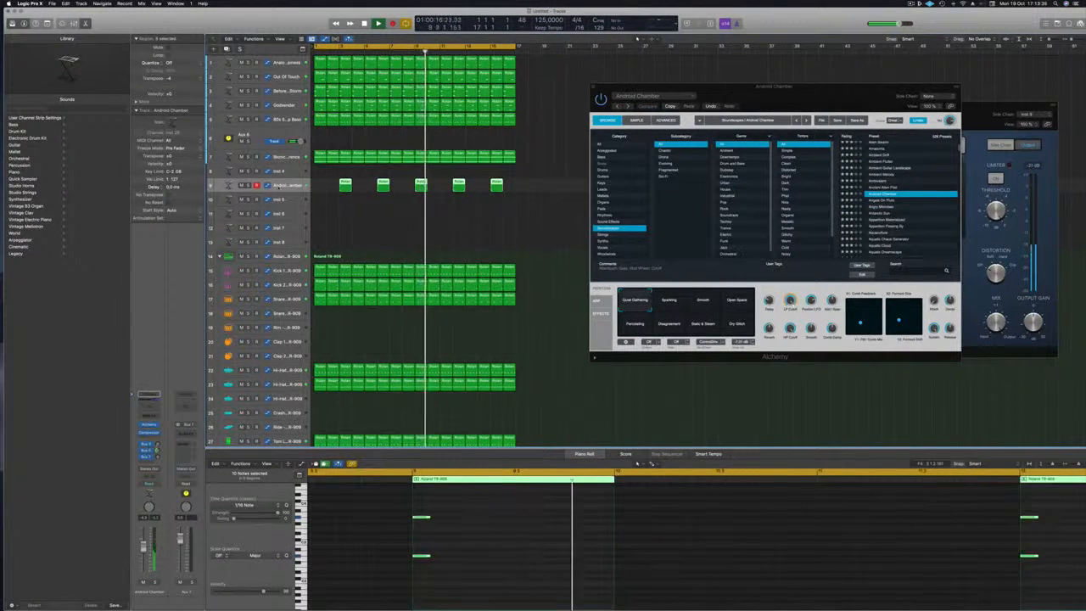
{"action": "left_click", "coordinate": [144, 409]}
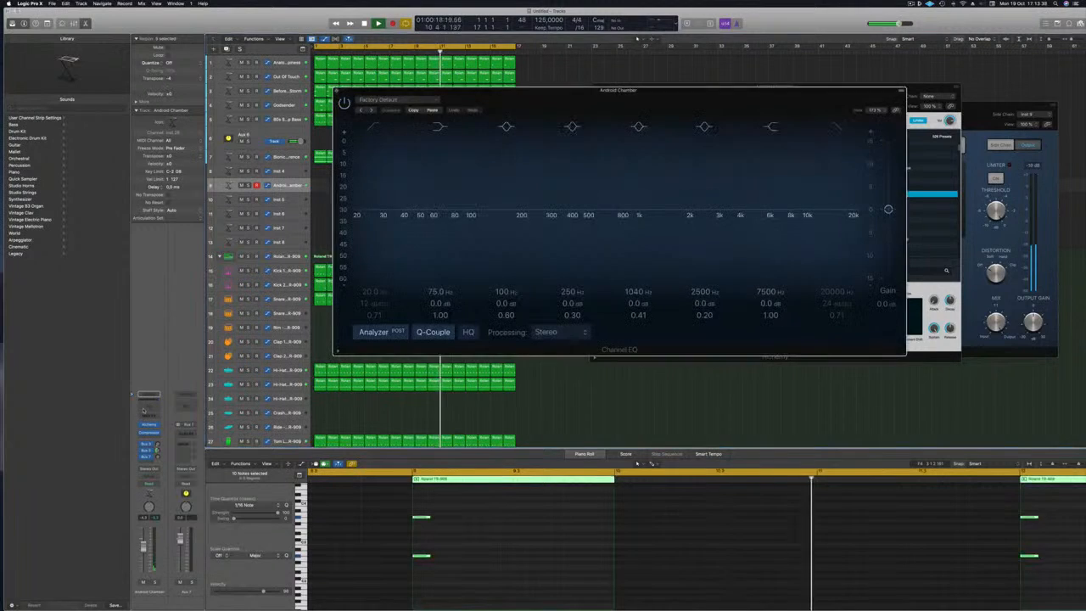
{"action": "left_click", "coordinate": [374, 127]}
Set the Channel EQ low cut to about 121 Hz and close the EQ window.
{"action": "left_click_drag", "start_coordinate": [374, 199], "coordinate": [524, 176]}
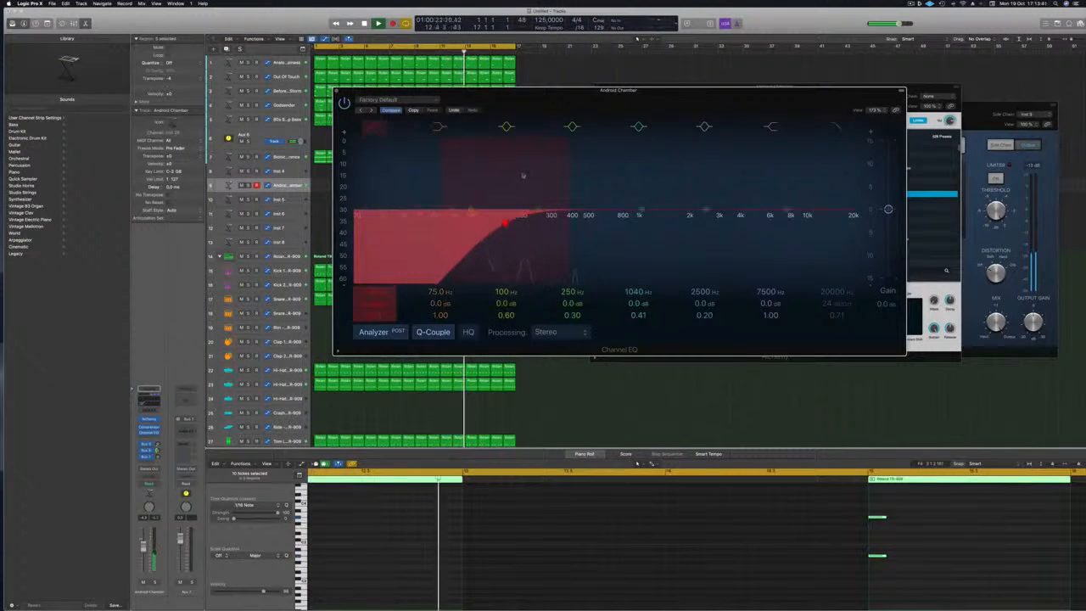
{"action": "left_click_drag", "start_coordinate": [508, 223], "coordinate": [488, 219]}
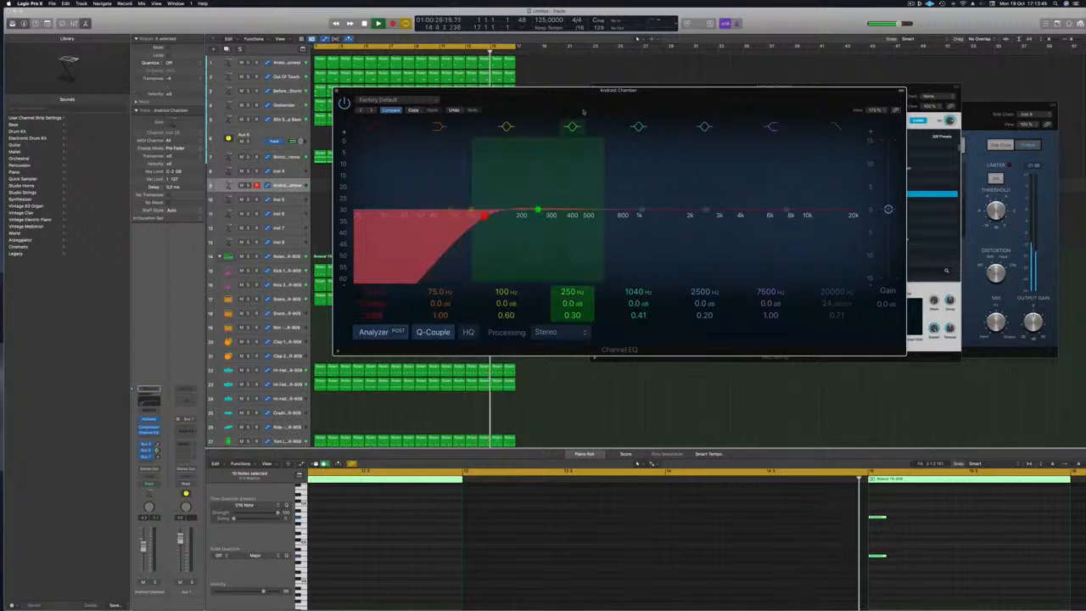
{"action": "left_click_drag", "start_coordinate": [556, 99], "coordinate": [598, 108]}
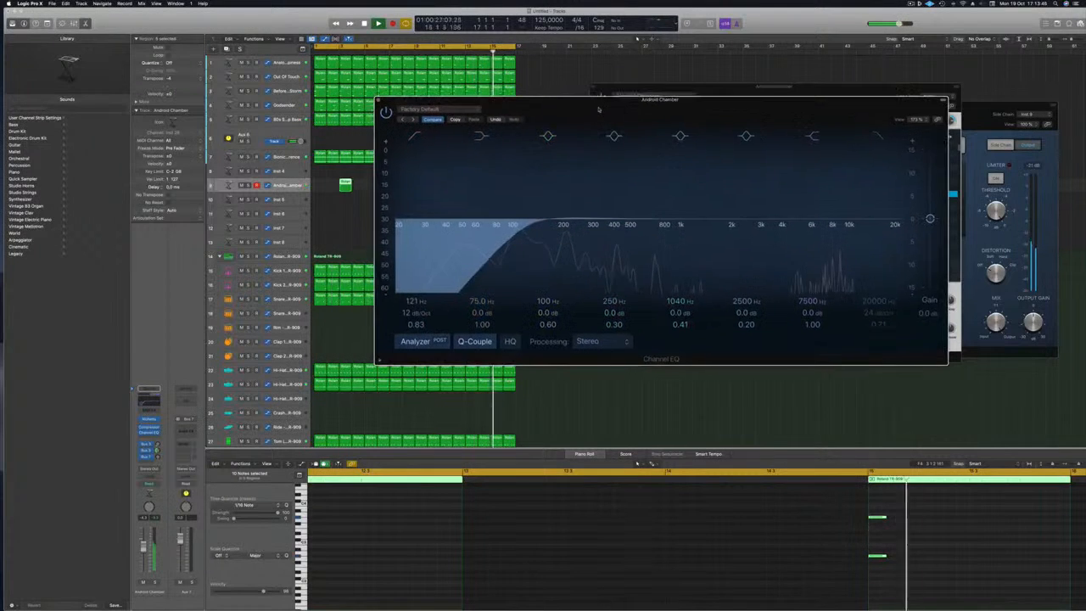
{"action": "left_click", "coordinate": [378, 100]}
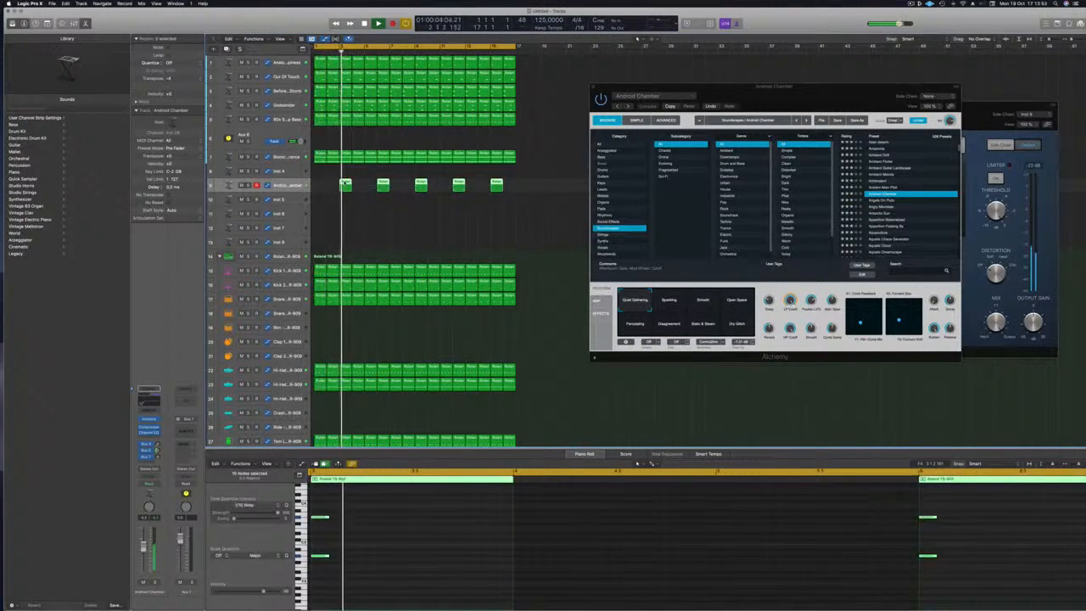
Copy track 9's Android Chamber regions onto track 10, offset to the right.
{"action": "left_click_drag", "start_coordinate": [345, 183], "coordinate": [373, 204]}
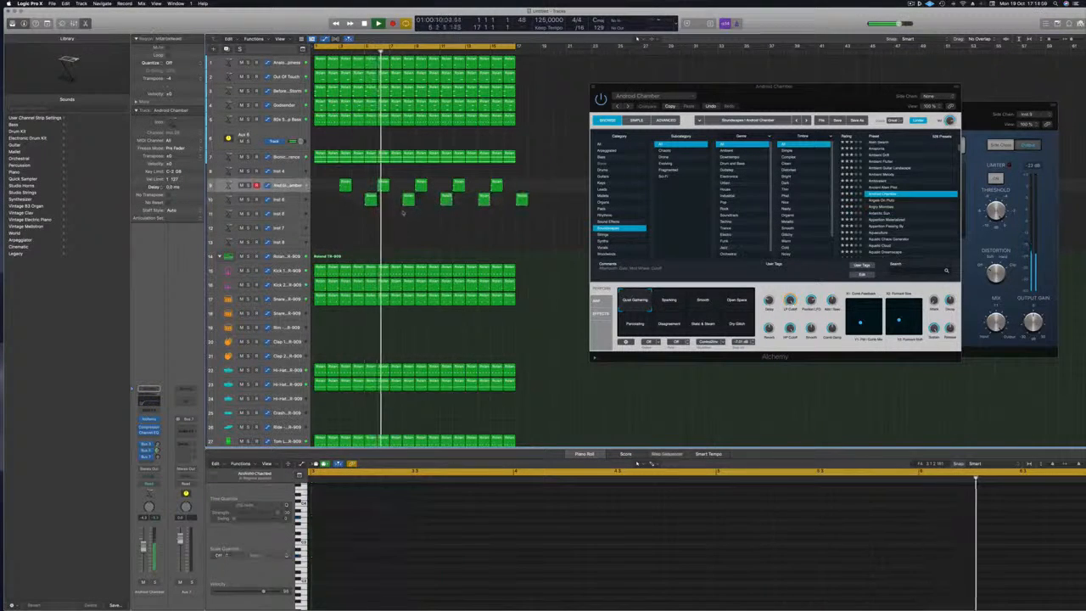
{"action": "left_click", "coordinate": [447, 198]}
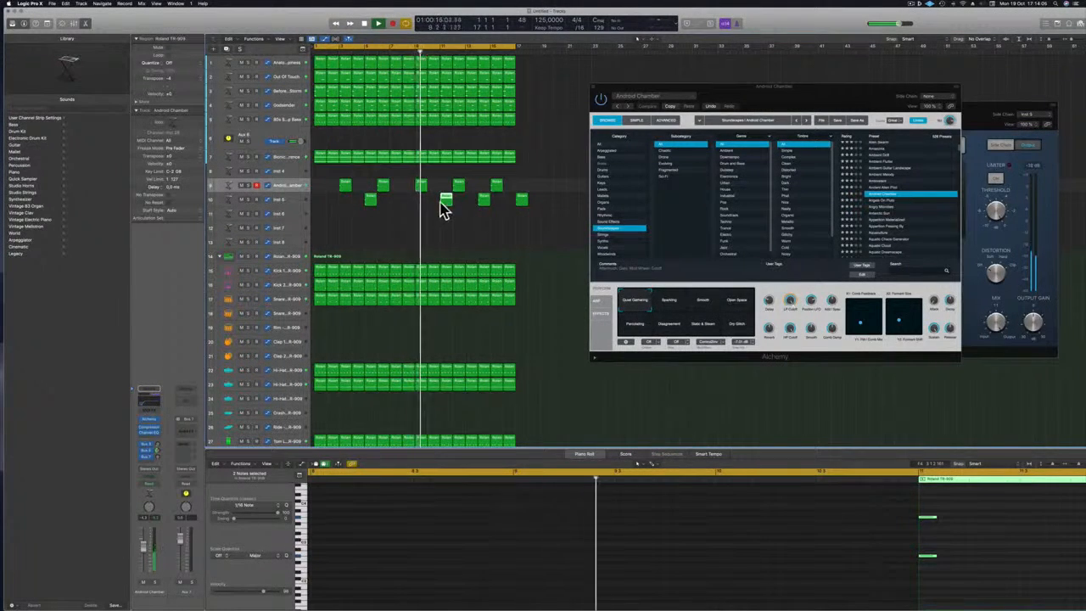
{"action": "left_click_drag", "start_coordinate": [446, 199], "coordinate": [446, 200]}
{"action": "key", "text": "space"}
{"action": "key", "text": "space"}
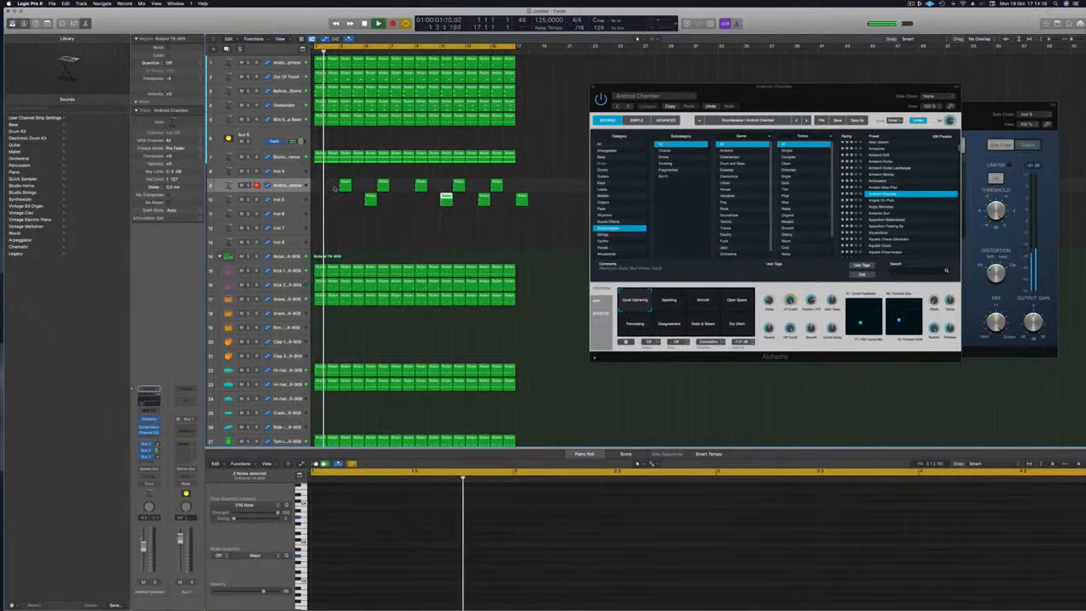
{"action": "key", "text": "space"}
Shift the track 9 regions a bar earlier, then later, and move a track 10 region earlier.
{"action": "left_click_drag", "start_coordinate": [320, 180], "coordinate": [480, 184]}
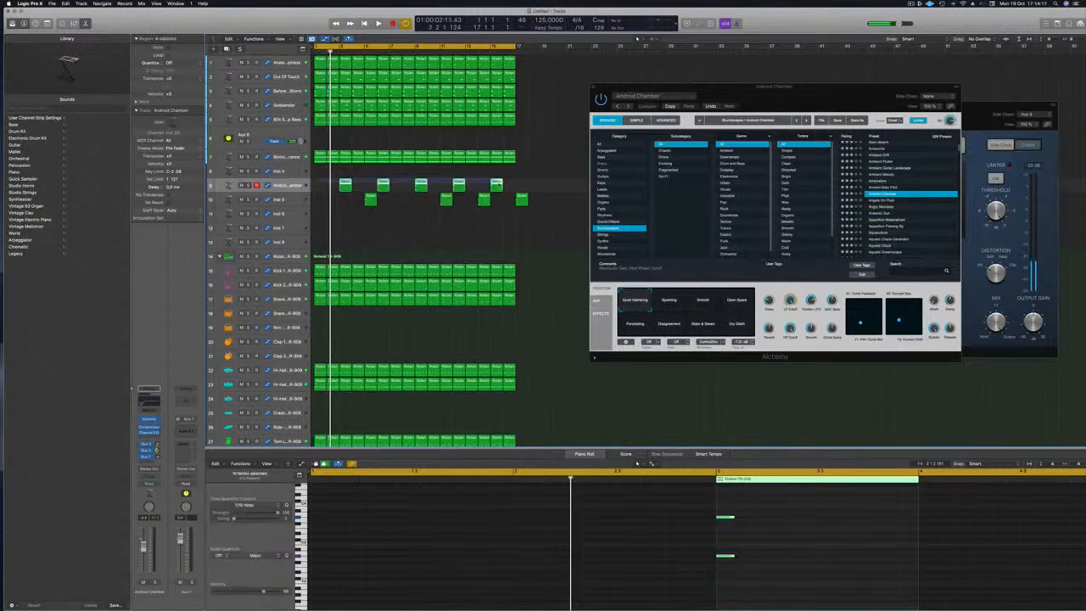
{"action": "left_click_drag", "start_coordinate": [344, 184], "coordinate": [332, 188]}
{"action": "key", "text": "space"}
{"action": "left_click", "coordinate": [347, 236]}
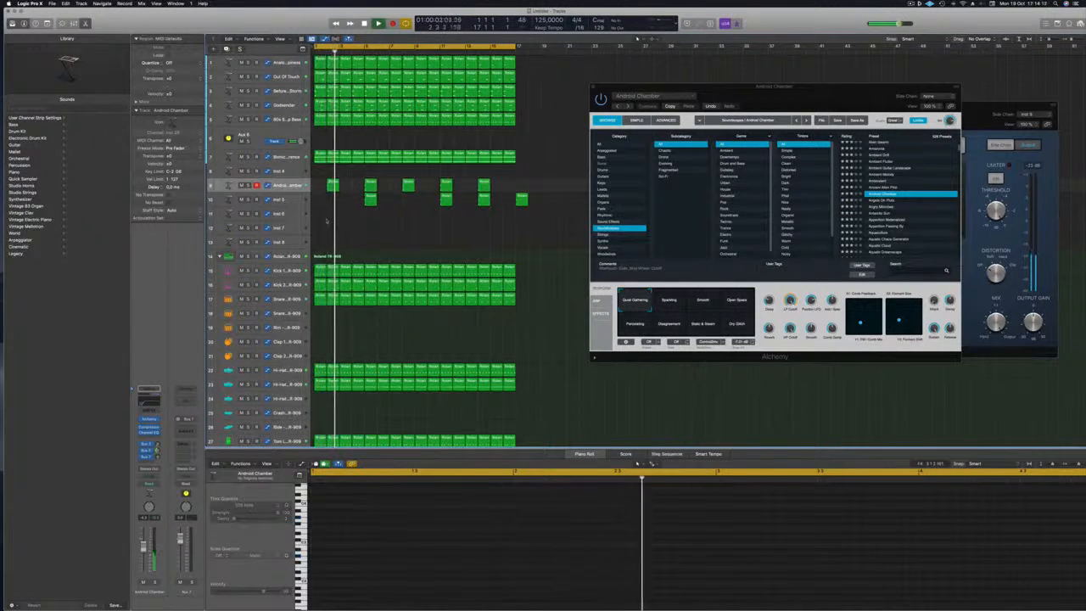
{"action": "key", "text": "space"}
{"action": "left_click_drag", "start_coordinate": [318, 187], "coordinate": [452, 184]}
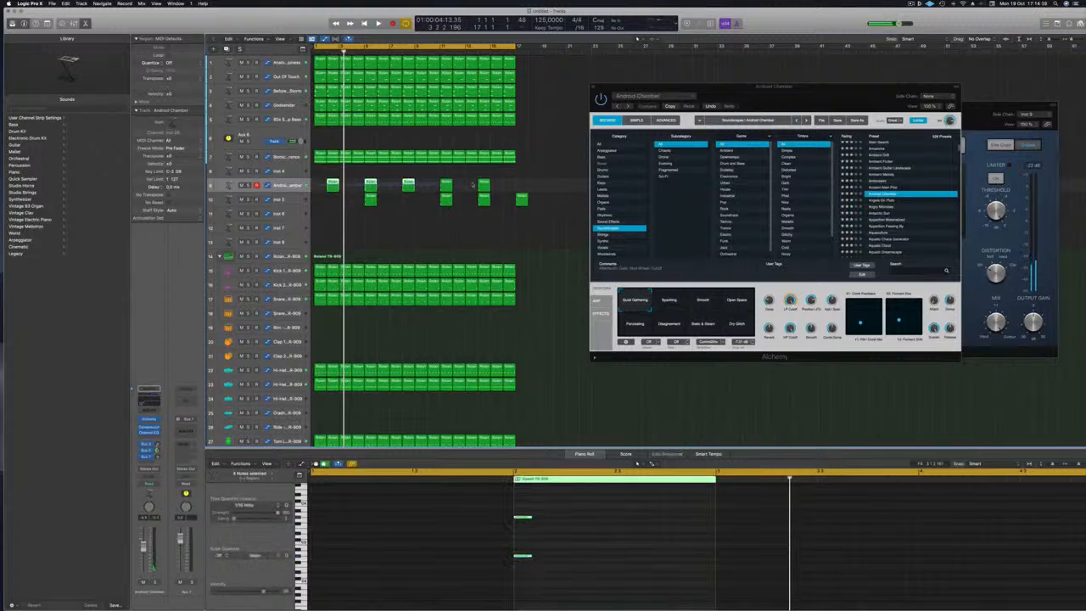
{"action": "left_click_drag", "start_coordinate": [339, 186], "coordinate": [347, 187]}
{"action": "left_click", "coordinate": [331, 215]}
{"action": "key", "text": "space"}
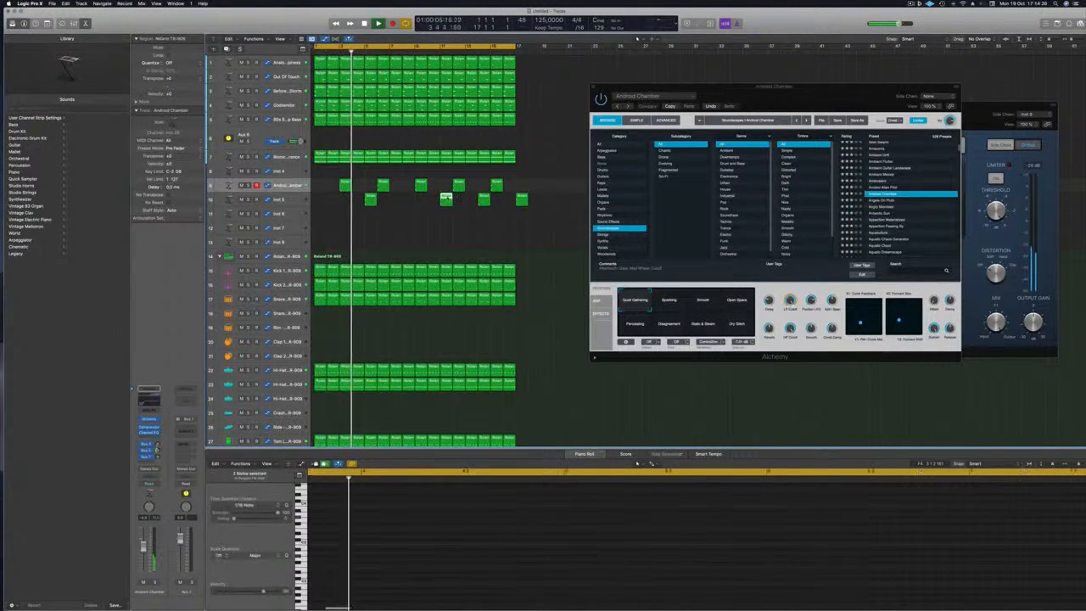
{"action": "left_click_drag", "start_coordinate": [447, 199], "coordinate": [423, 200]}
Create a new track with the same Android Chamber instrument using Cmd-D.
{"action": "left_click", "coordinate": [291, 199]}
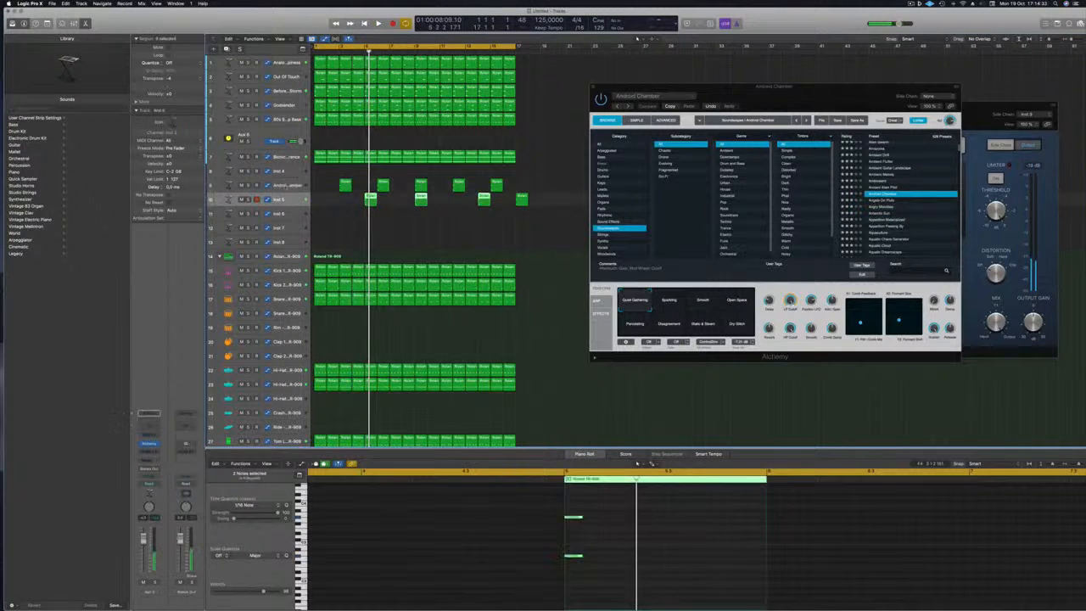
{"action": "left_click", "coordinate": [290, 186]}
{"action": "key", "text": "super+d"}
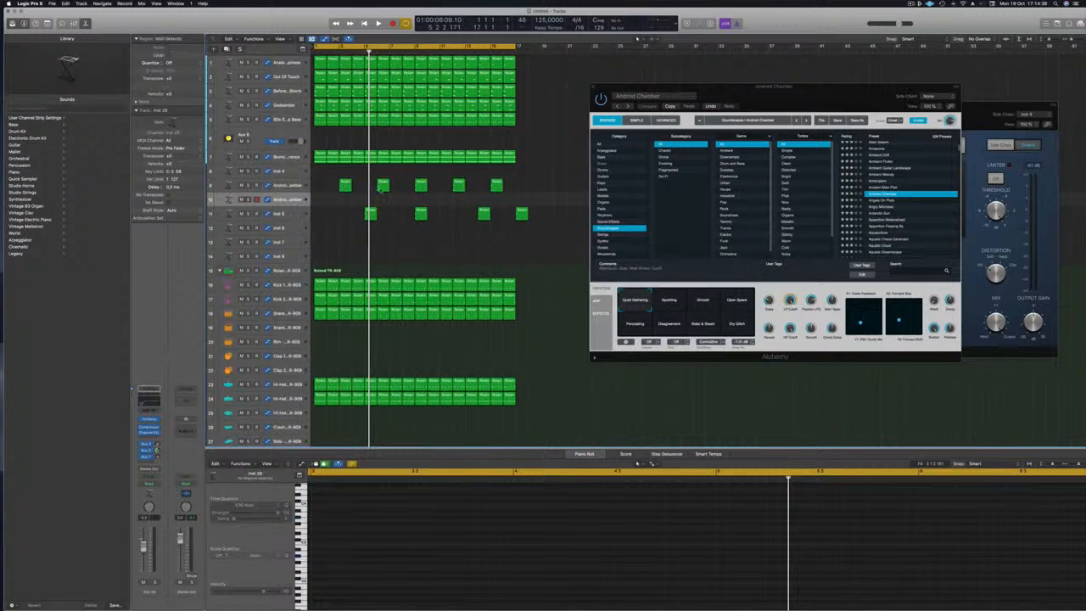
{"action": "key", "text": "space"}
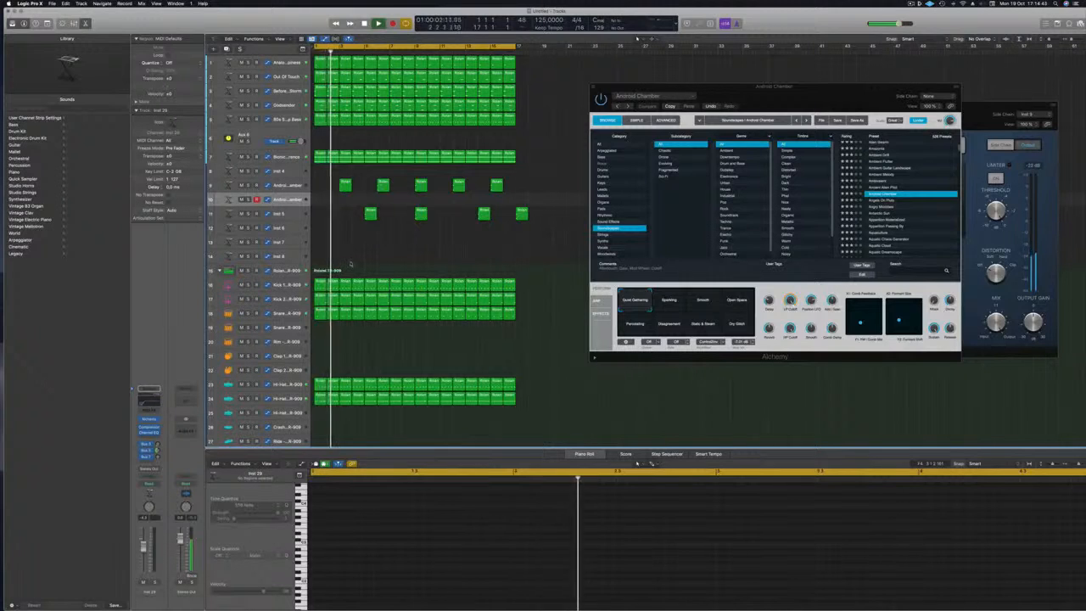
Move track 11 regions up onto track 10 and delete the leftover regions.
{"action": "left_click", "coordinate": [370, 214]}
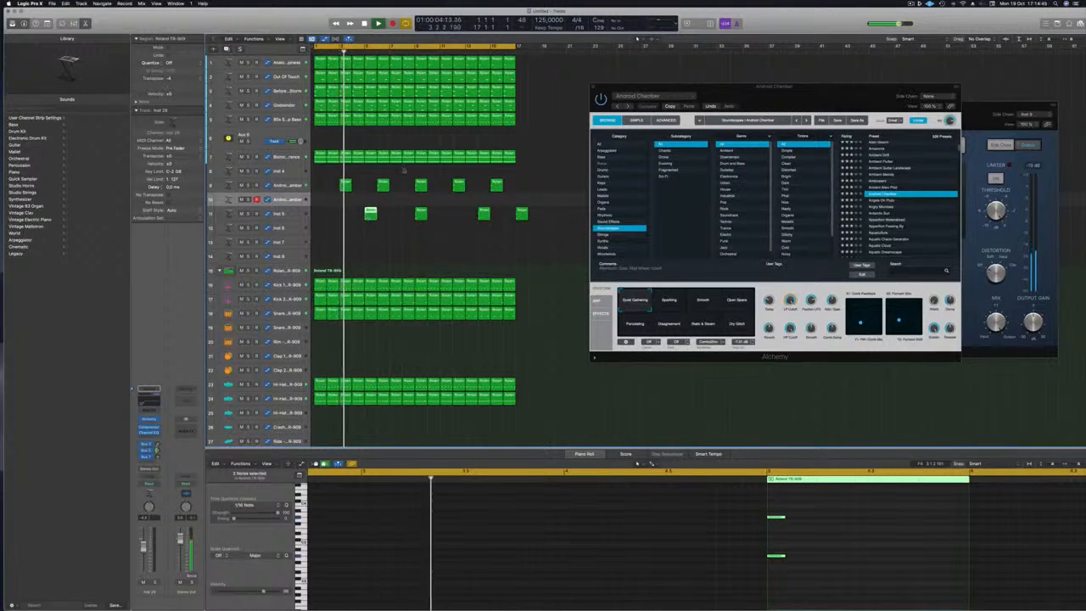
{"action": "left_click", "coordinate": [420, 215]}
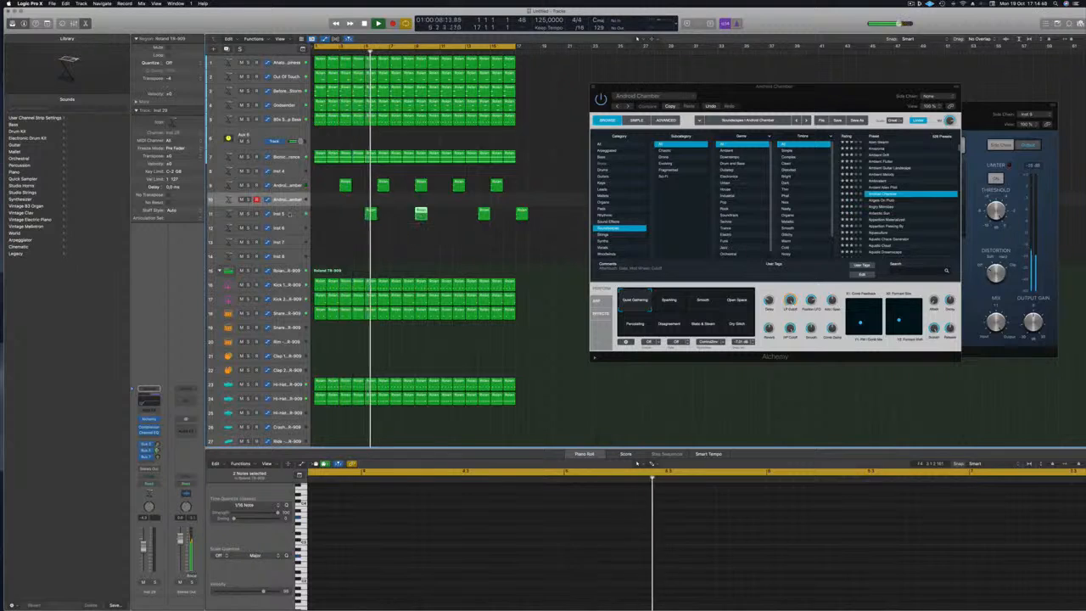
{"action": "left_click_drag", "start_coordinate": [370, 215], "coordinate": [439, 200]}
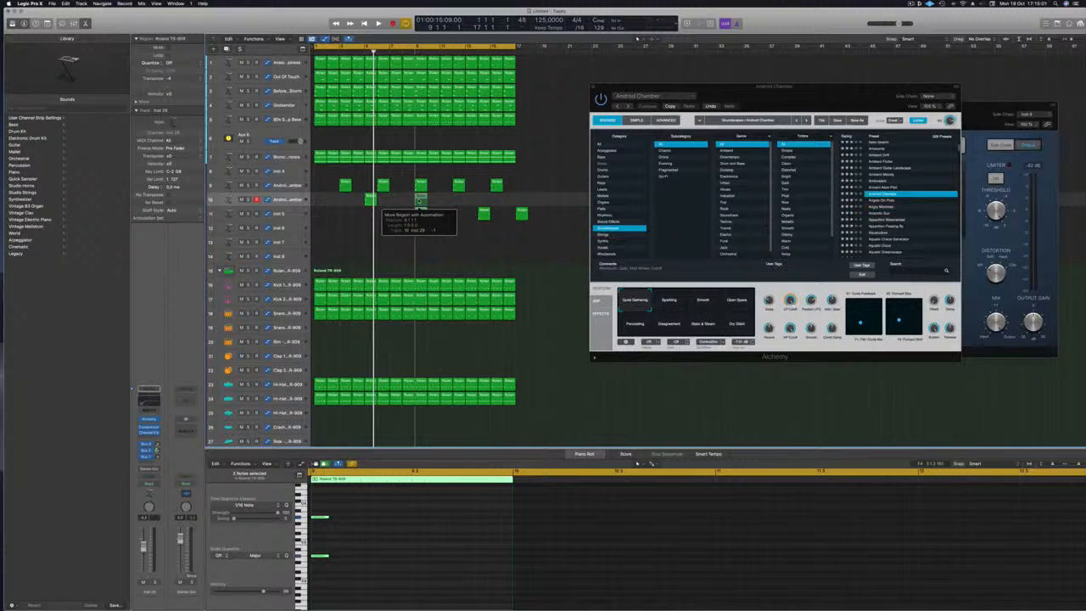
{"action": "left_click_drag", "start_coordinate": [419, 203], "coordinate": [419, 203]}
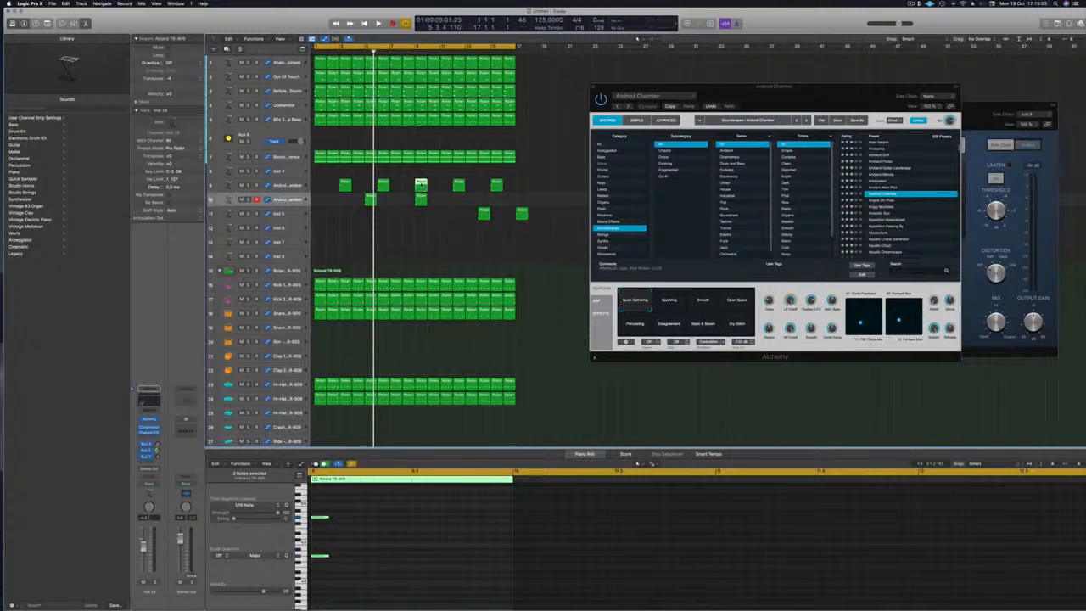
{"action": "key", "text": "Delete"}
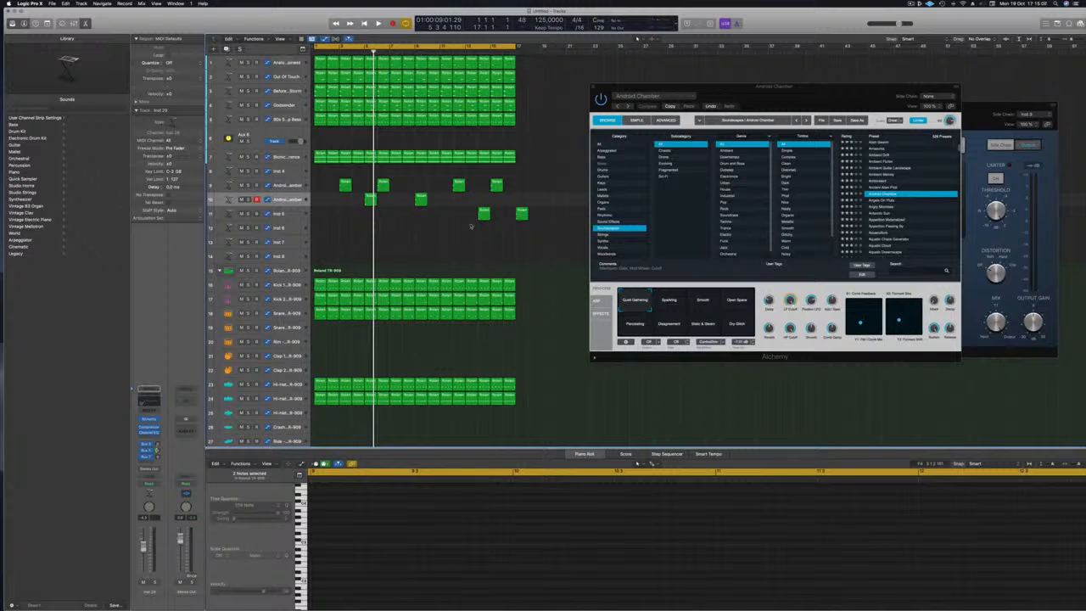
{"action": "left_click_drag", "start_coordinate": [484, 213], "coordinate": [471, 202]}
{"action": "left_click", "coordinate": [521, 214]}
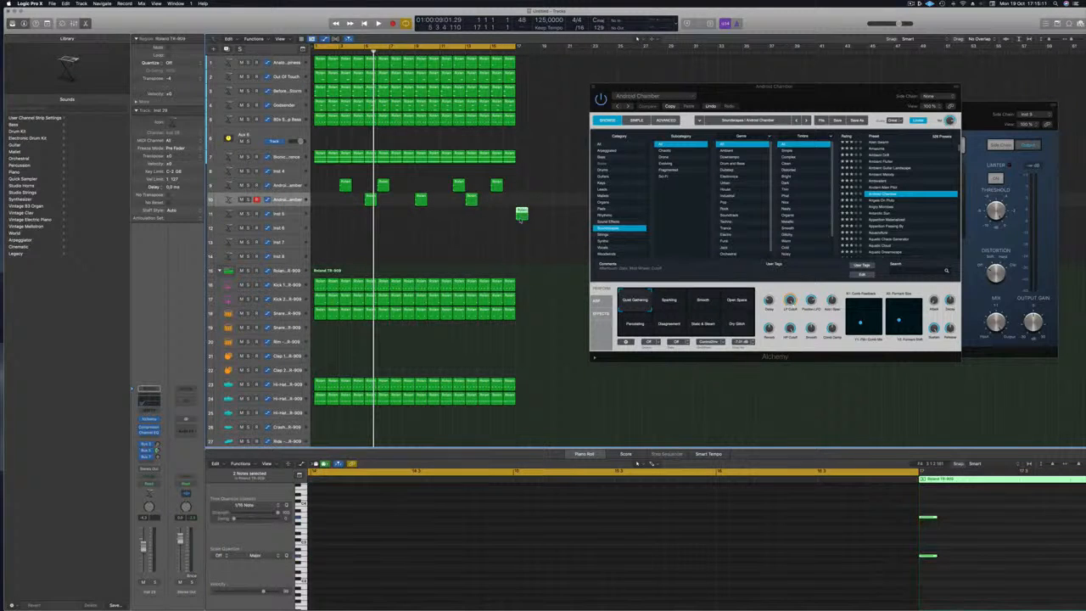
{"action": "key", "text": "Delete"}
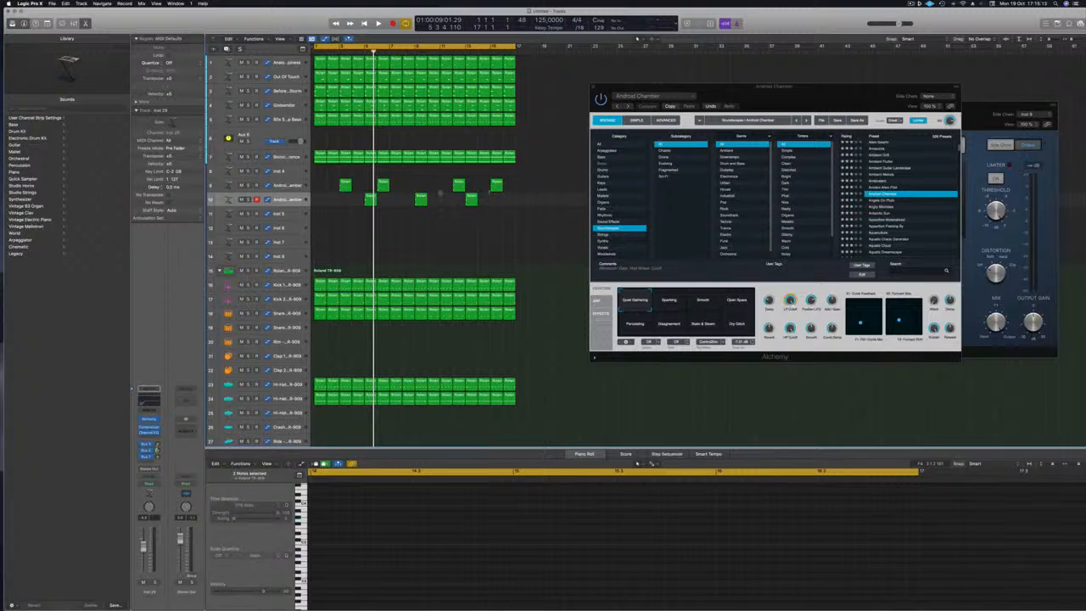
Copy a region to bar 1, replay from the start, and open the new track's Alchemy.
{"action": "left_click_drag", "start_coordinate": [369, 202], "coordinate": [320, 204]}
{"action": "key", "text": "Return"}
{"action": "key", "text": "space"}
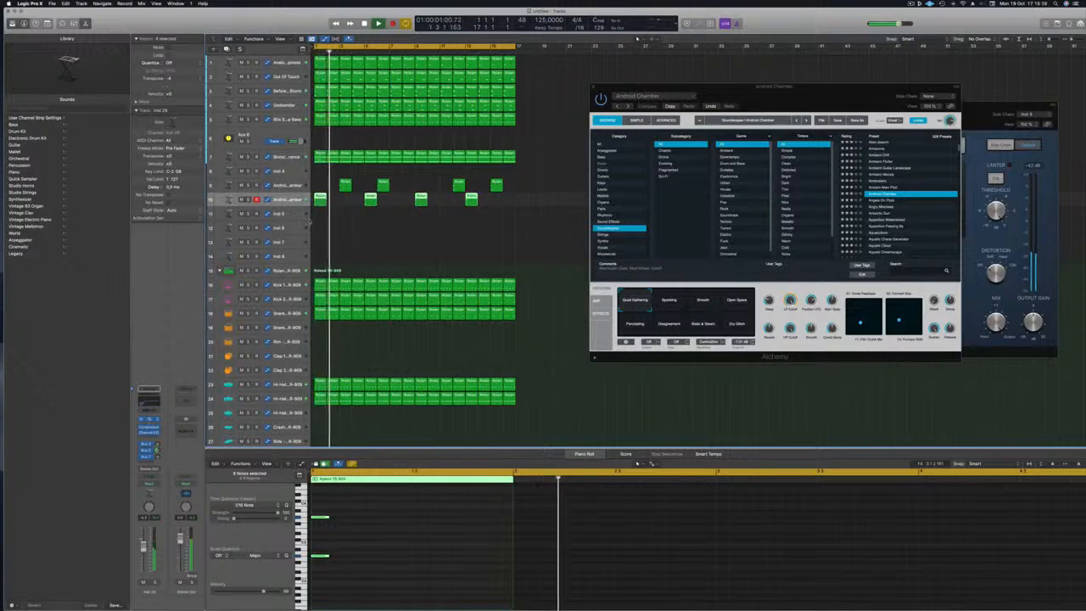
{"action": "left_click", "coordinate": [151, 420]}
{"action": "left_click_drag", "start_coordinate": [589, 86], "coordinate": [829, 140]}
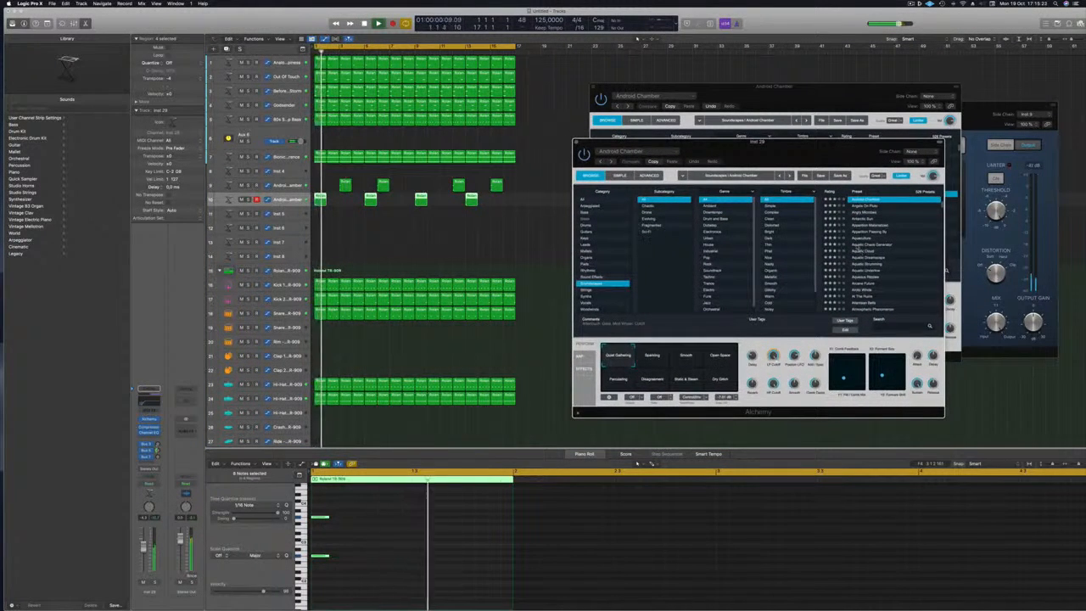
Audition Aquatic Cloud, then load the Balinese Temple soundscape preset in Alchemy.
{"action": "left_click", "coordinate": [857, 251]}
{"action": "left_click_drag", "start_coordinate": [776, 149], "coordinate": [754, 133]}
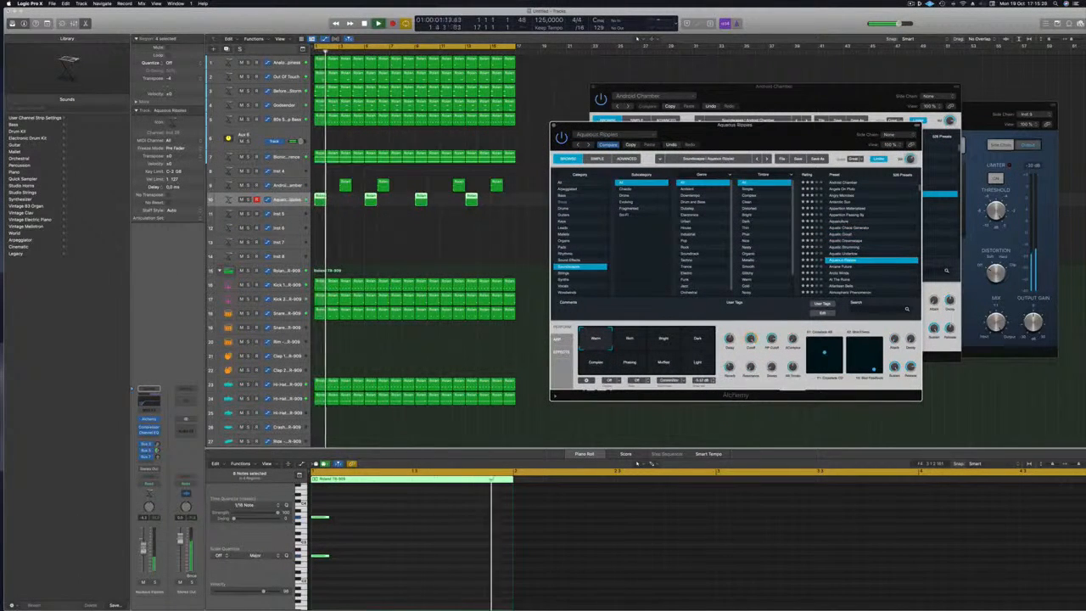
{"action": "scroll", "coordinate": [837, 224], "scroll_direction": "down", "scroll_amount": 3}
{"action": "key", "text": "Return"}
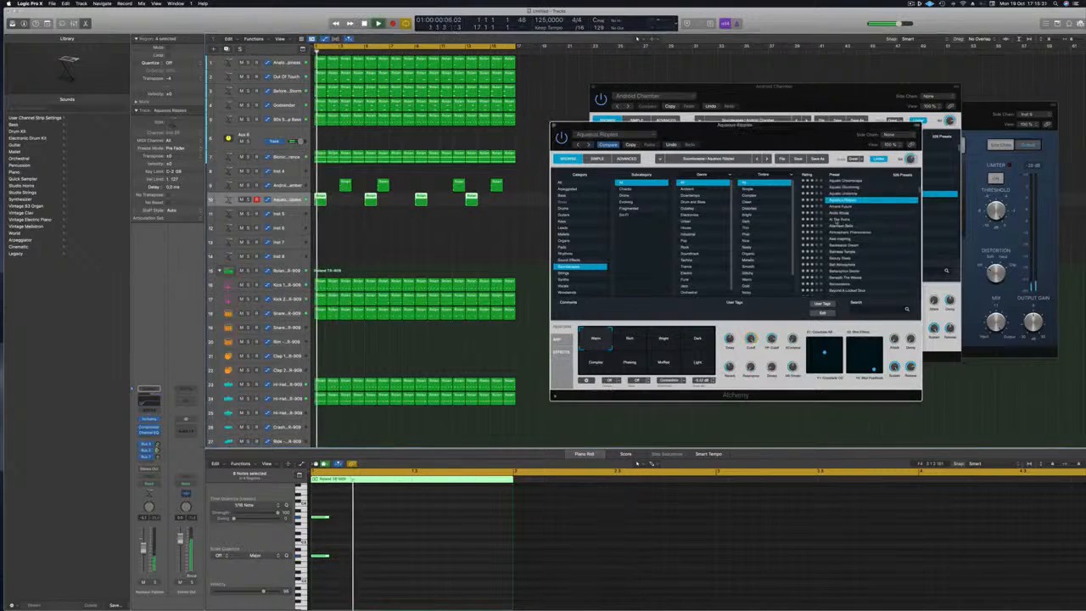
{"action": "scroll", "coordinate": [838, 222], "scroll_direction": "down", "scroll_amount": 1}
{"action": "left_click", "coordinate": [844, 245]}
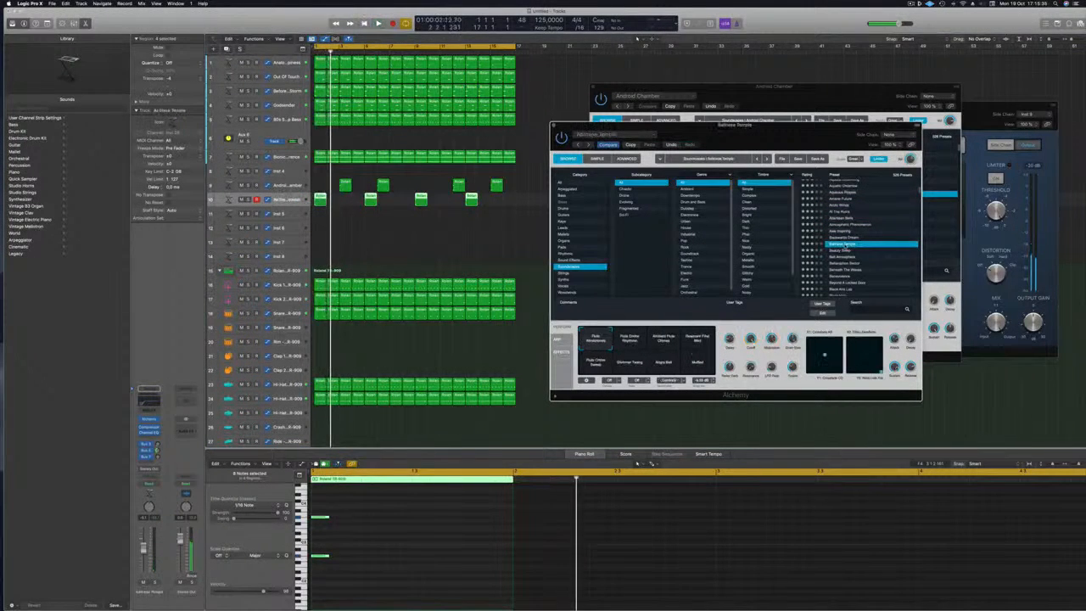
{"action": "left_click_drag", "start_coordinate": [759, 136], "coordinate": [744, 102]}
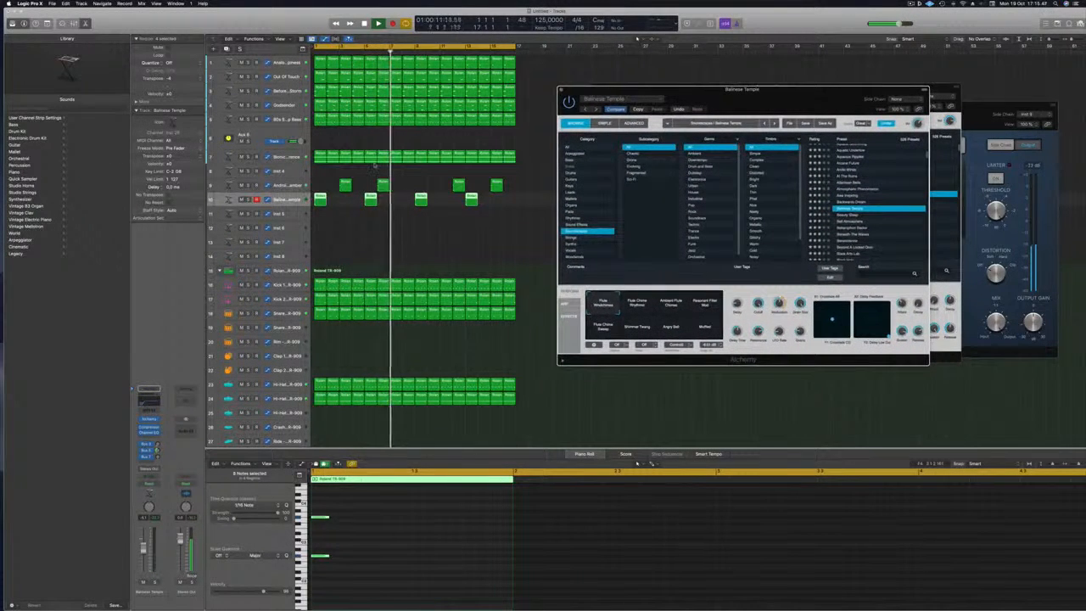
{"action": "key", "text": "Return"}
Move a track 9 region later in time and review the four regions on track 10.
{"action": "left_click", "coordinate": [392, 177]}
{"action": "left_click", "coordinate": [379, 185]}
{"action": "left_click_drag", "start_coordinate": [378, 185], "coordinate": [445, 190]}
{"action": "left_click", "coordinate": [456, 187]}
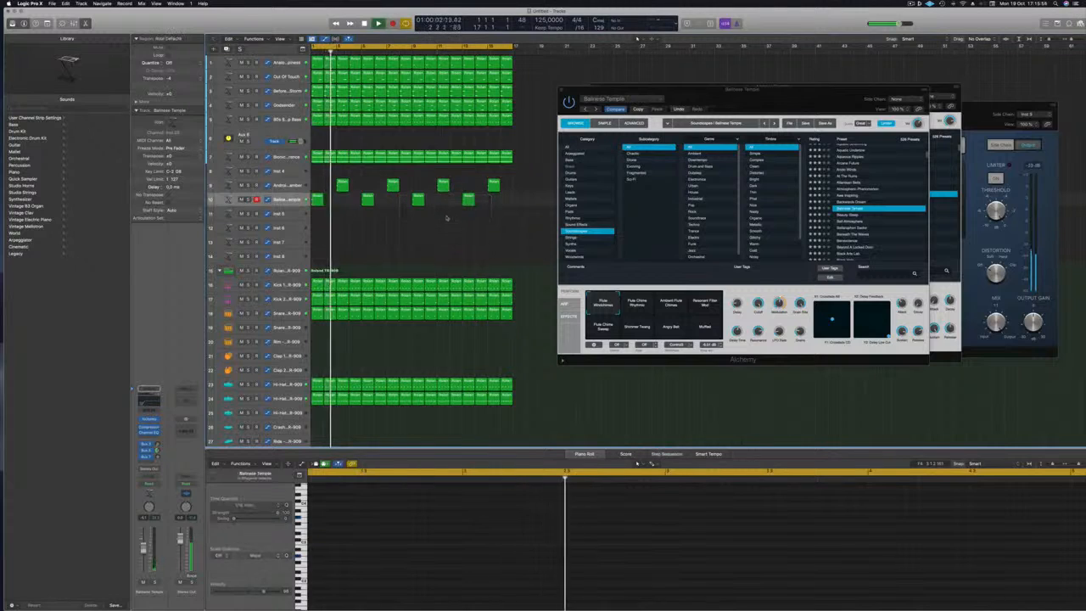
{"action": "left_click_drag", "start_coordinate": [825, 87], "coordinate": [850, 43]}
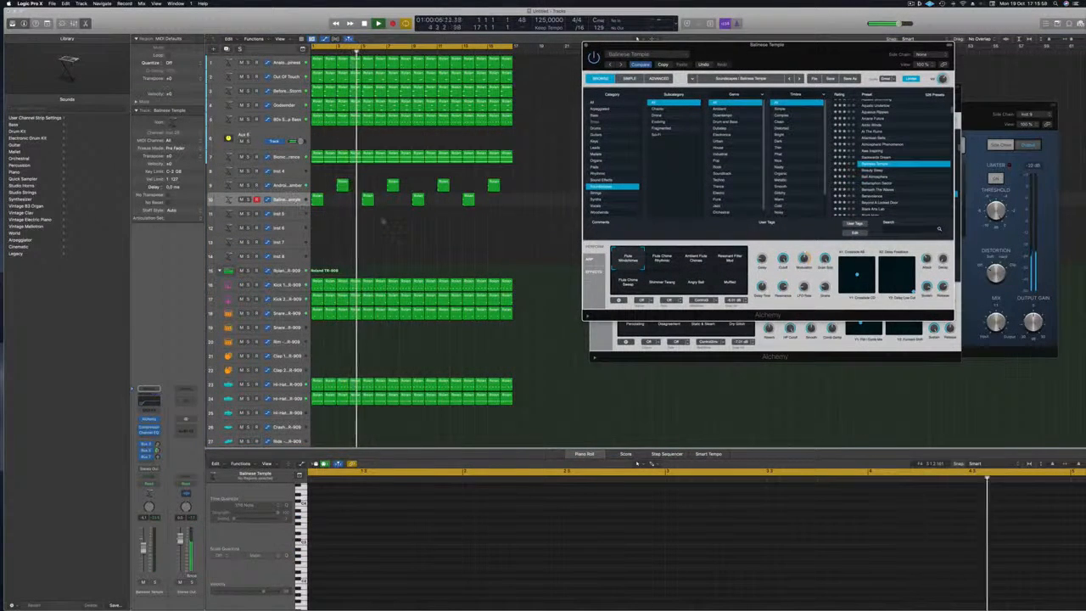
{"action": "left_click", "coordinate": [382, 221]}
{"action": "left_click", "coordinate": [294, 199]}
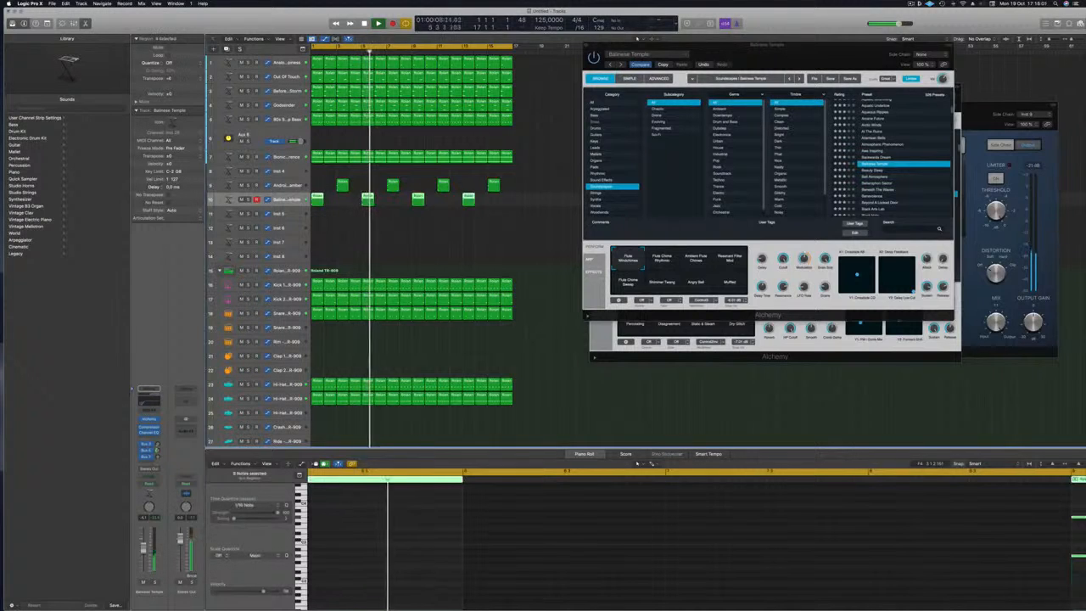
{"action": "left_click_drag", "start_coordinate": [795, 58], "coordinate": [803, 67]}
{"action": "scroll", "coordinate": [429, 244], "scroll_direction": "down", "scroll_amount": 2}
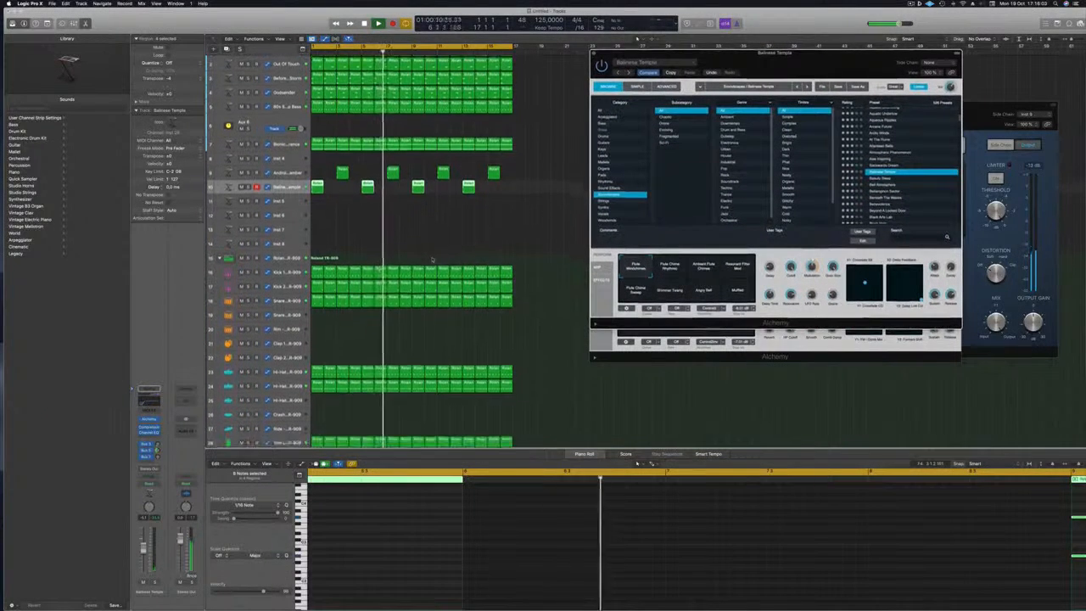
{"action": "left_click", "coordinate": [342, 217]}
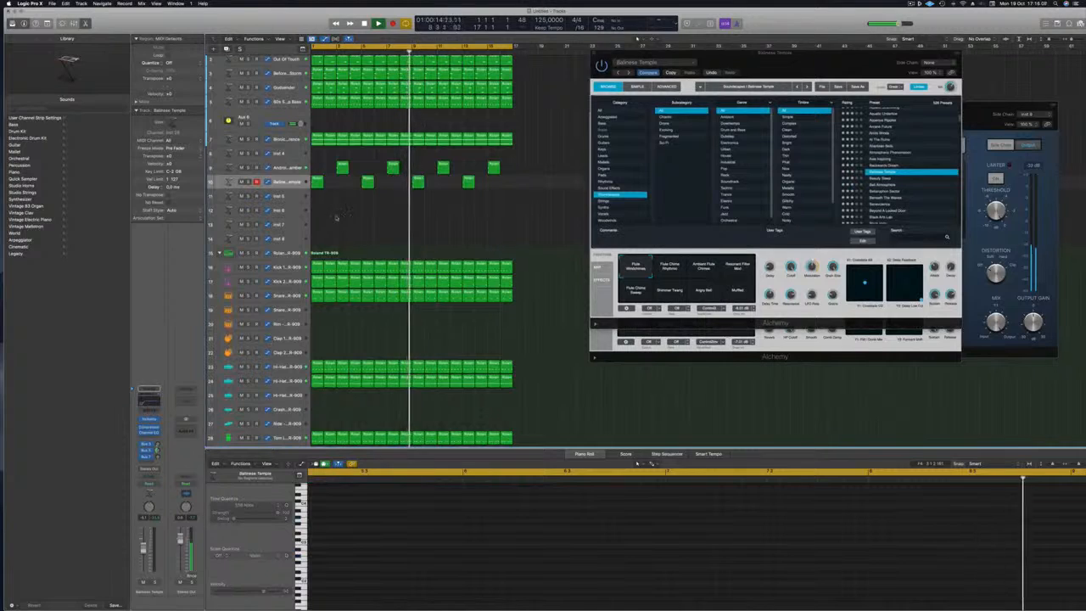
Duplicate the track, copy a track 9 region onto it, and open its Alchemy instrument.
{"action": "left_click", "coordinate": [342, 167]}
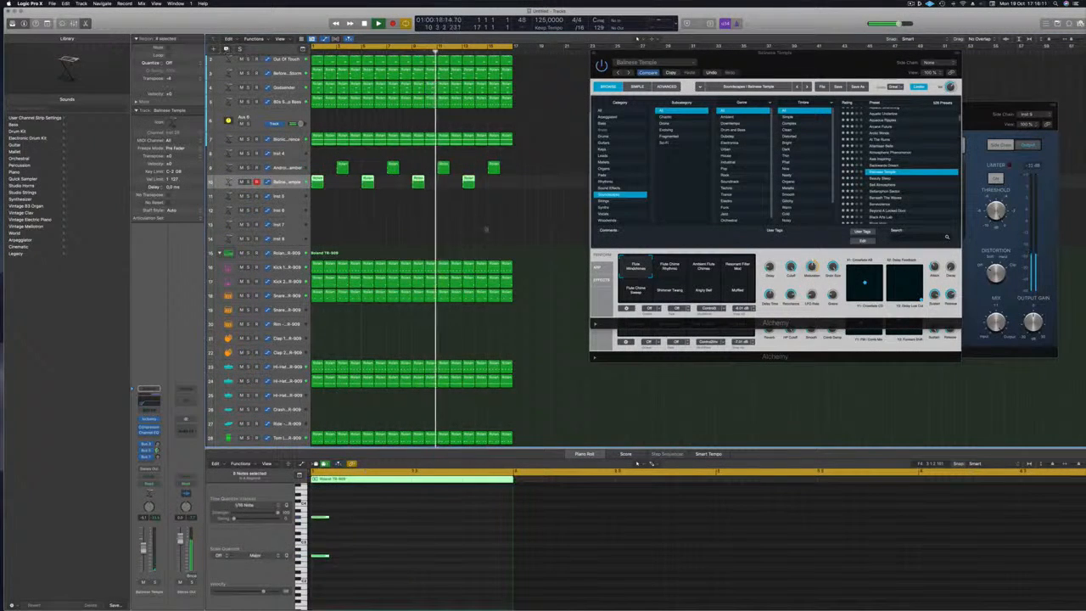
{"action": "key", "text": "super+d"}
{"action": "left_click", "coordinate": [344, 170]}
{"action": "left_click_drag", "start_coordinate": [343, 168], "coordinate": [456, 206]}
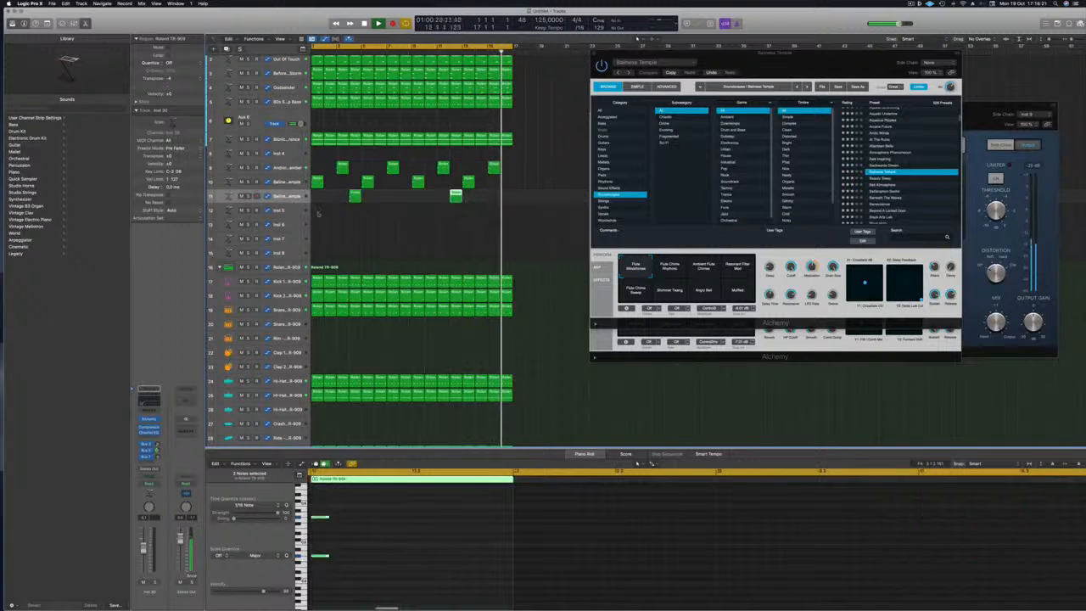
{"action": "left_click", "coordinate": [291, 197]}
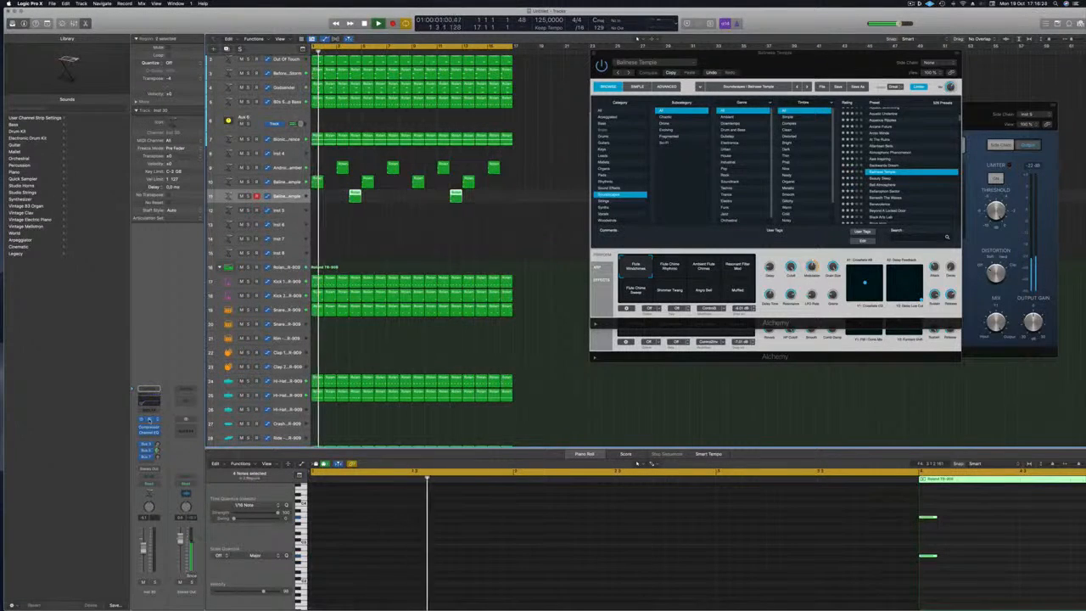
{"action": "left_click", "coordinate": [150, 420]}
{"action": "left_click_drag", "start_coordinate": [539, 91], "coordinate": [768, 43]}
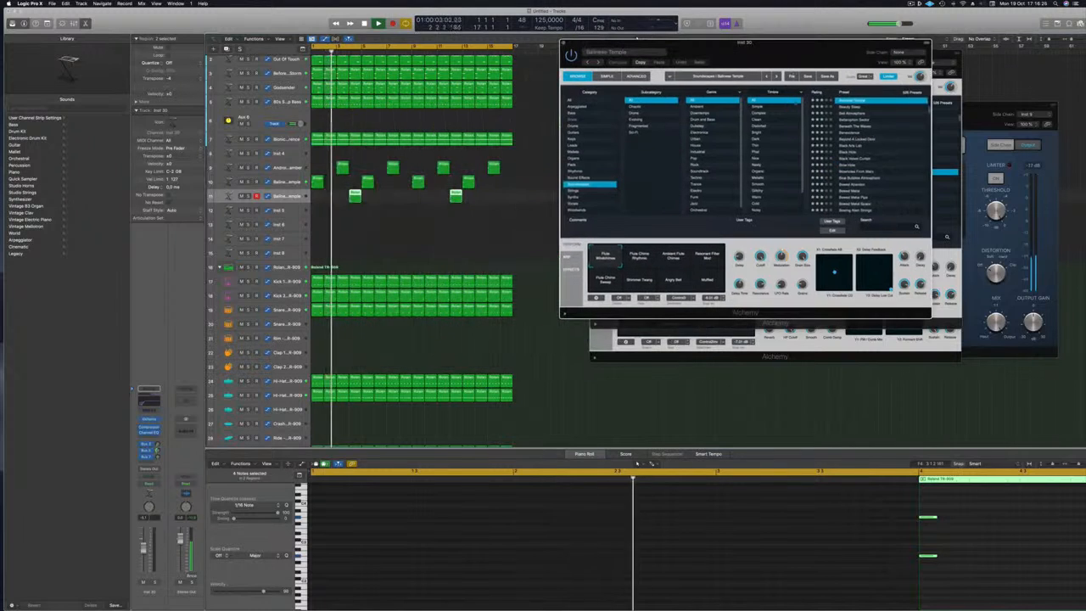
Audition the Curious Alien and Dark Abyss presets in Alchemy.
{"action": "scroll", "coordinate": [885, 148], "scroll_direction": "down", "scroll_amount": 10}
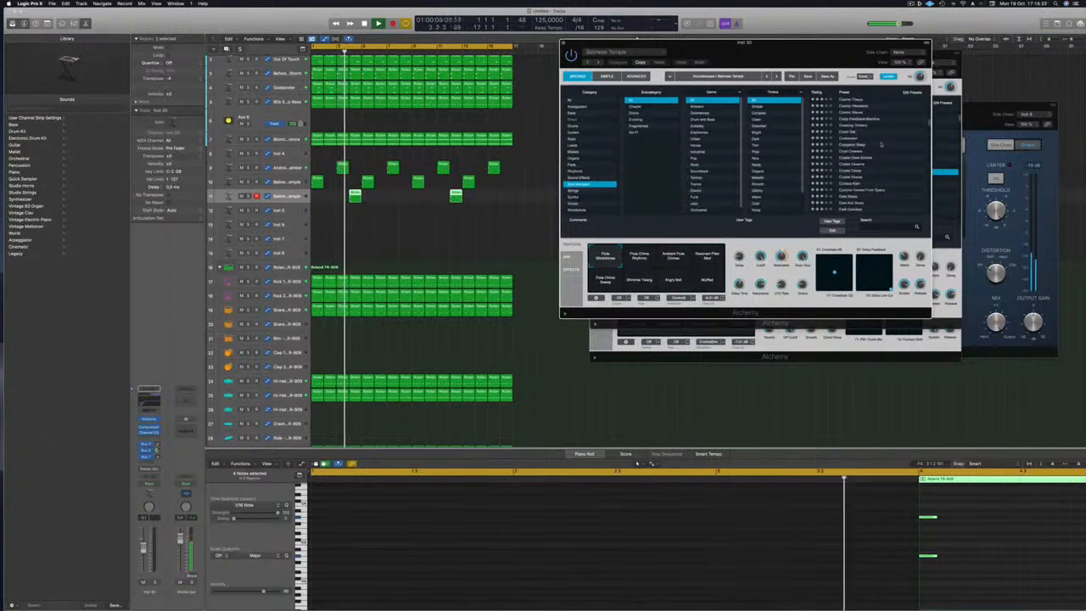
{"action": "scroll", "coordinate": [880, 143], "scroll_direction": "down", "scroll_amount": 1}
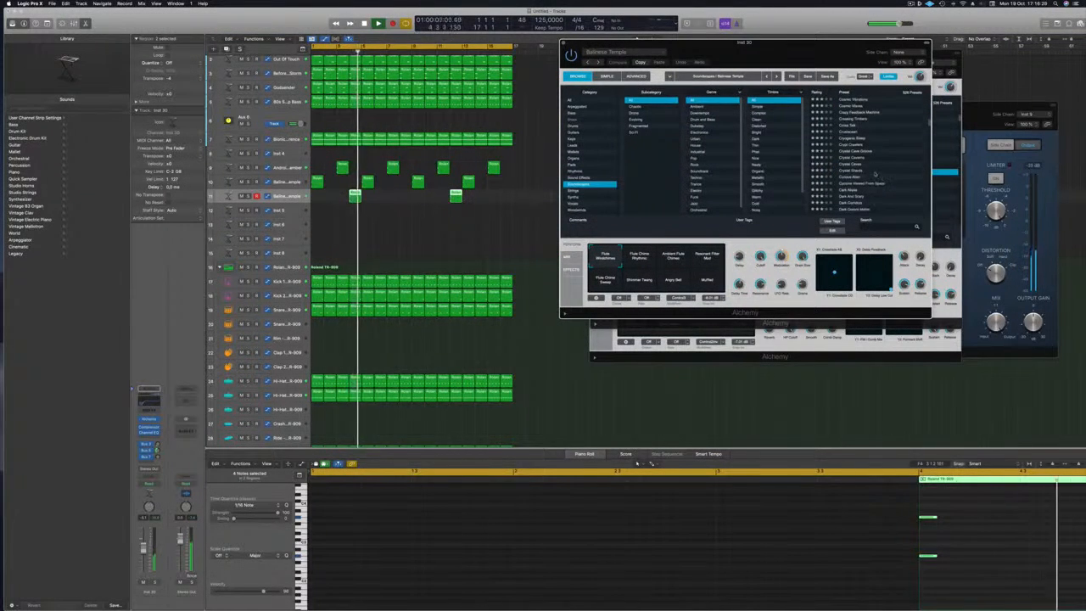
{"action": "left_click", "coordinate": [851, 178]}
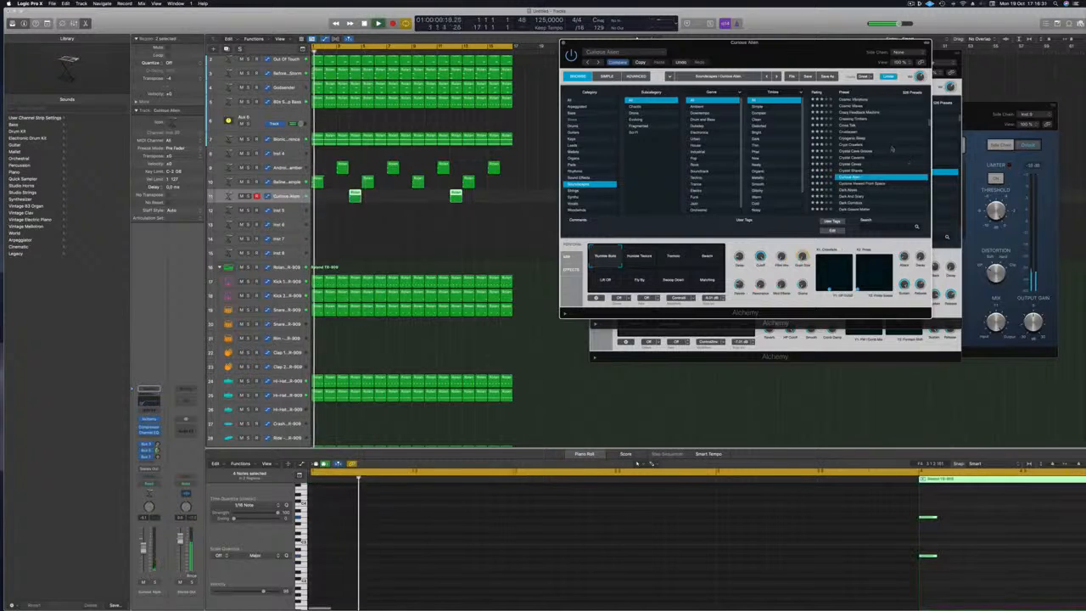
{"action": "left_click_drag", "start_coordinate": [822, 61], "coordinate": [775, 84]}
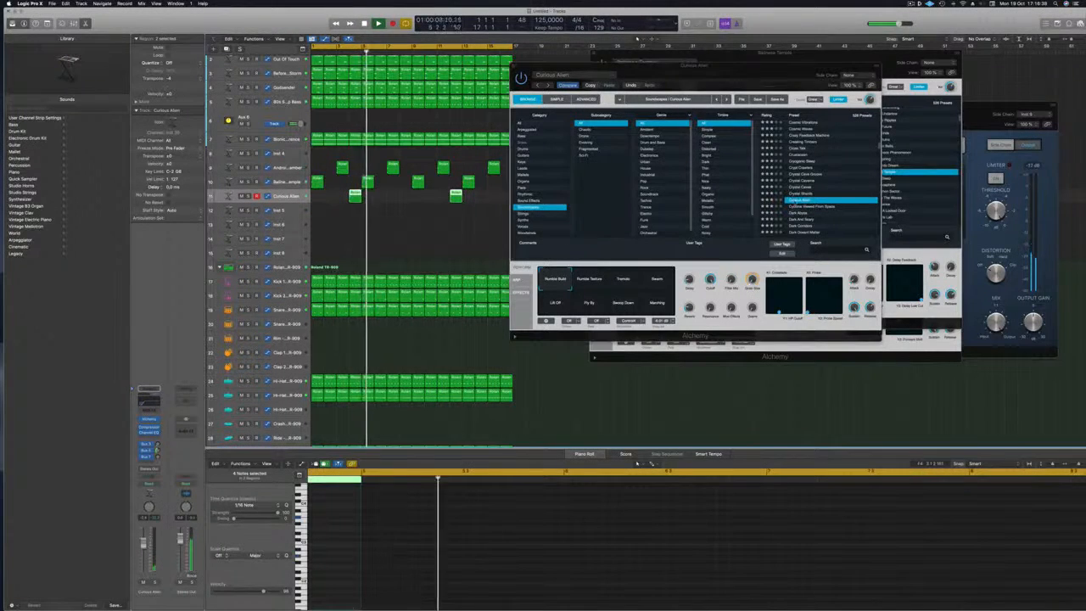
{"action": "key", "text": "Down"}
{"action": "key", "text": "Down"}
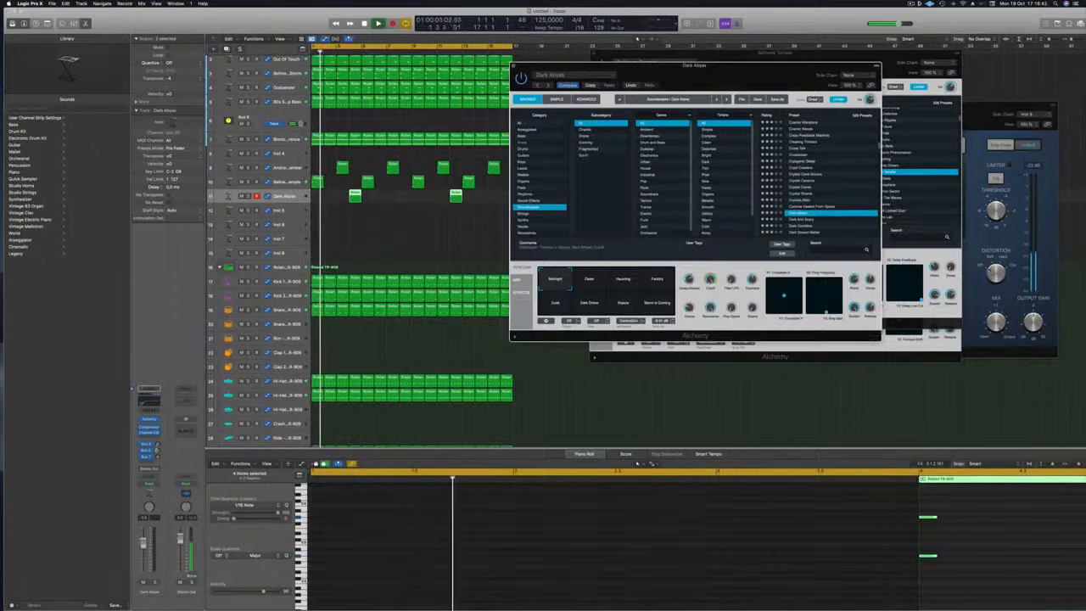
{"action": "left_click", "coordinate": [159, 457]}
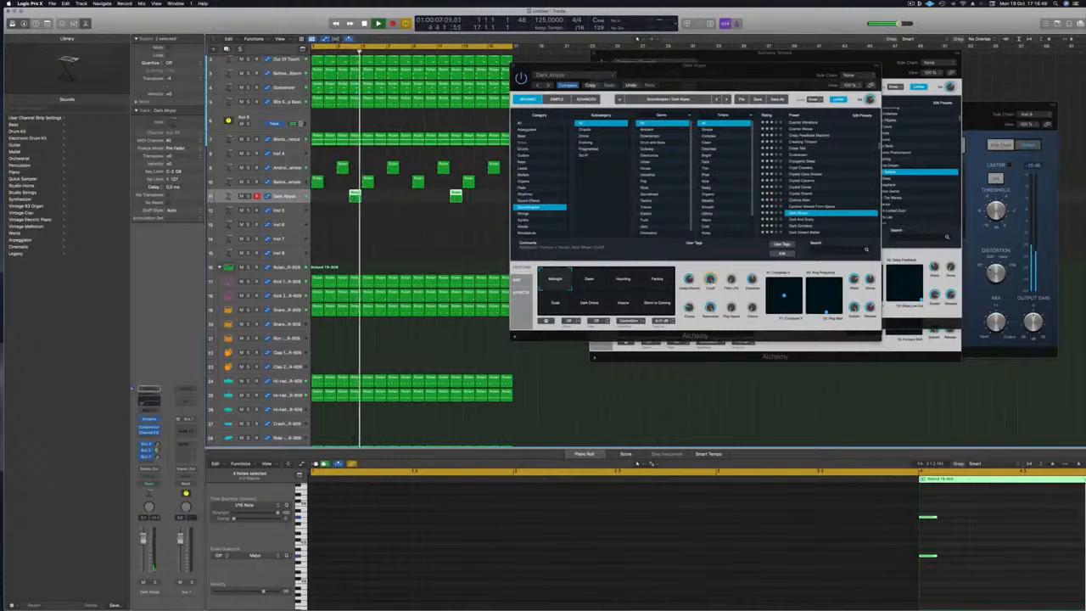
Try Deep Air Patterns, Deep Forest and Deep Spiral, settling on the Deserted Moon preset.
{"action": "scroll", "coordinate": [823, 162], "scroll_direction": "down", "scroll_amount": 2}
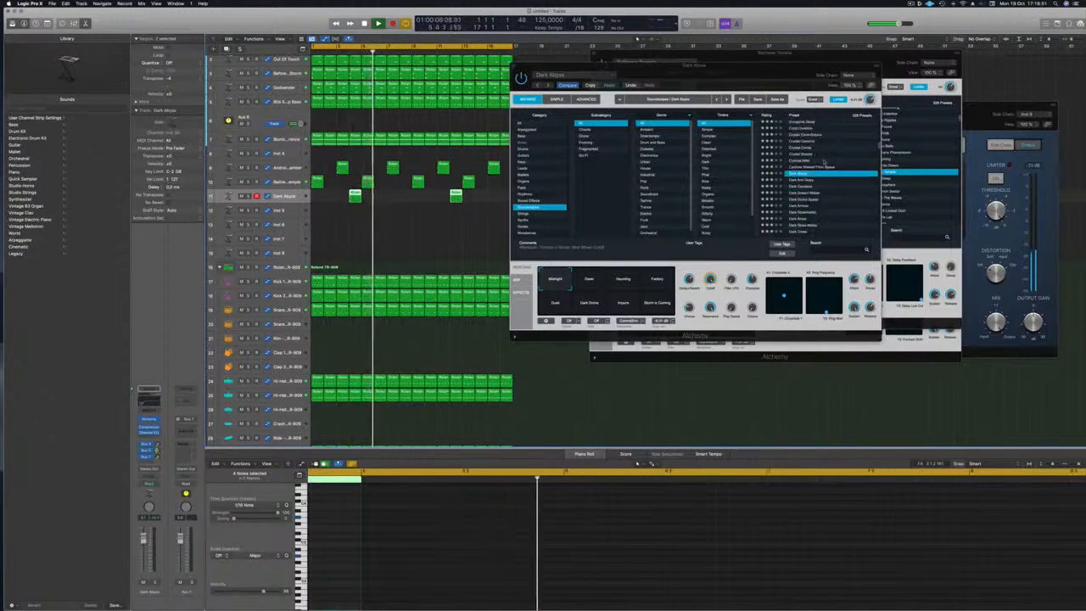
{"action": "scroll", "coordinate": [823, 163], "scroll_direction": "down", "scroll_amount": 5}
{"action": "left_click", "coordinate": [799, 177]}
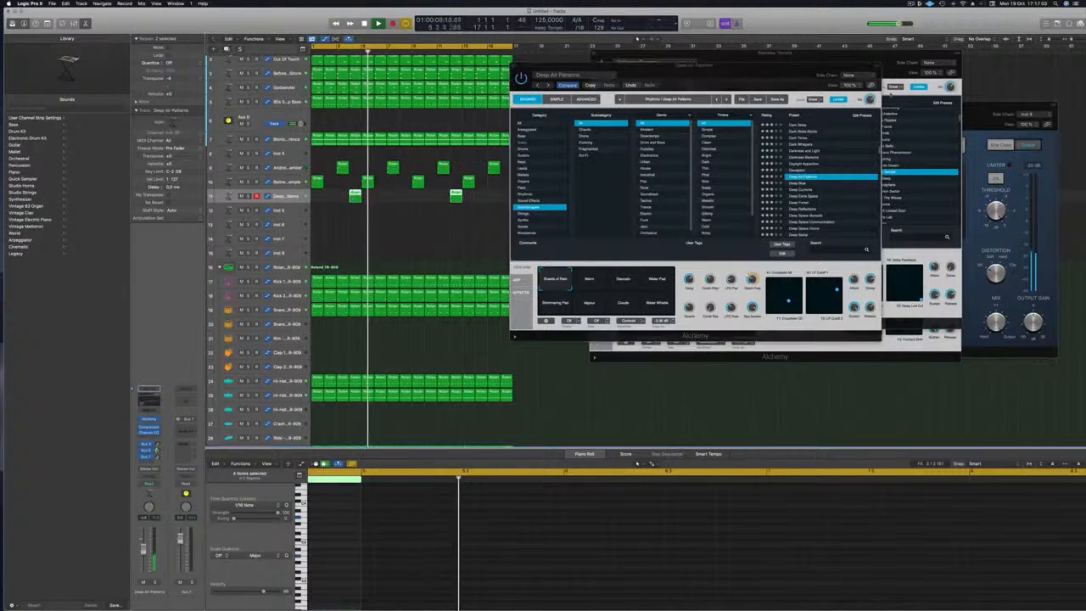
{"action": "scroll", "coordinate": [842, 181], "scroll_direction": "down", "scroll_amount": 1}
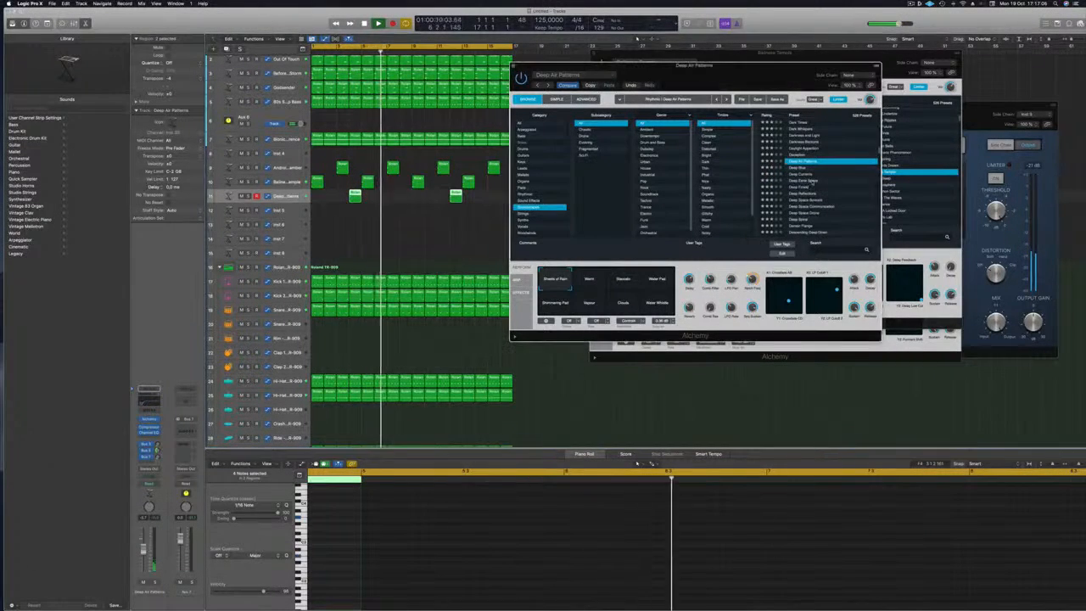
{"action": "left_click", "coordinate": [804, 187]}
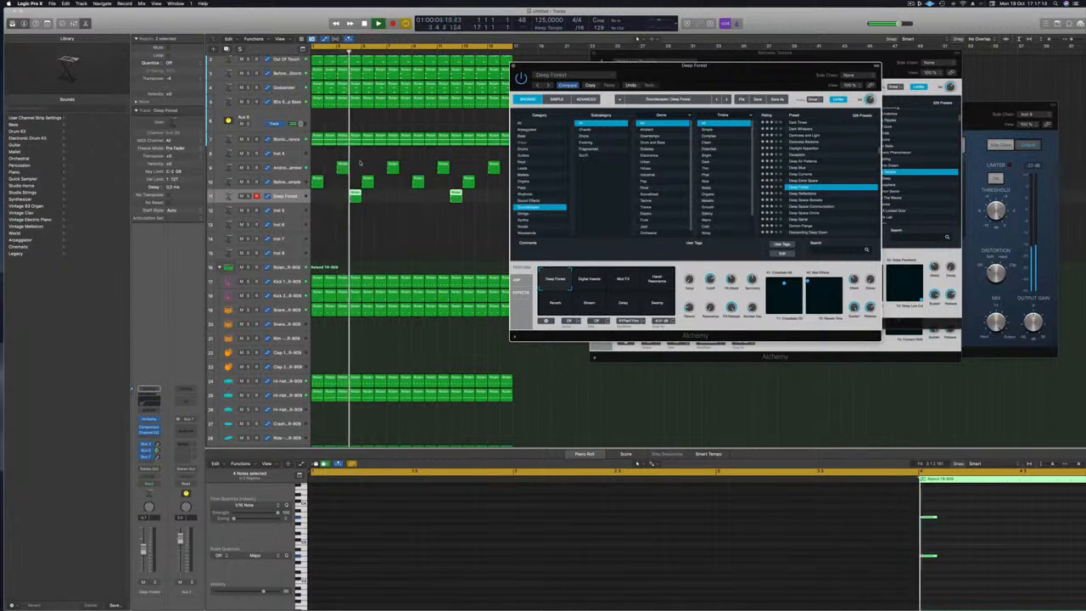
{"action": "scroll", "coordinate": [853, 187], "scroll_direction": "down", "scroll_amount": 3}
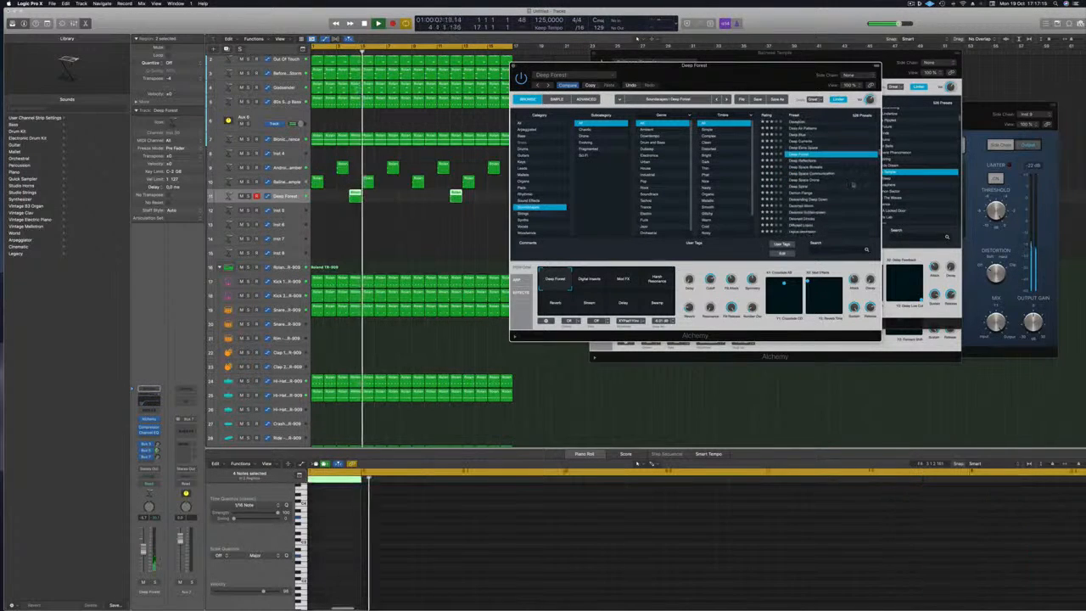
{"action": "left_click", "coordinate": [808, 186]}
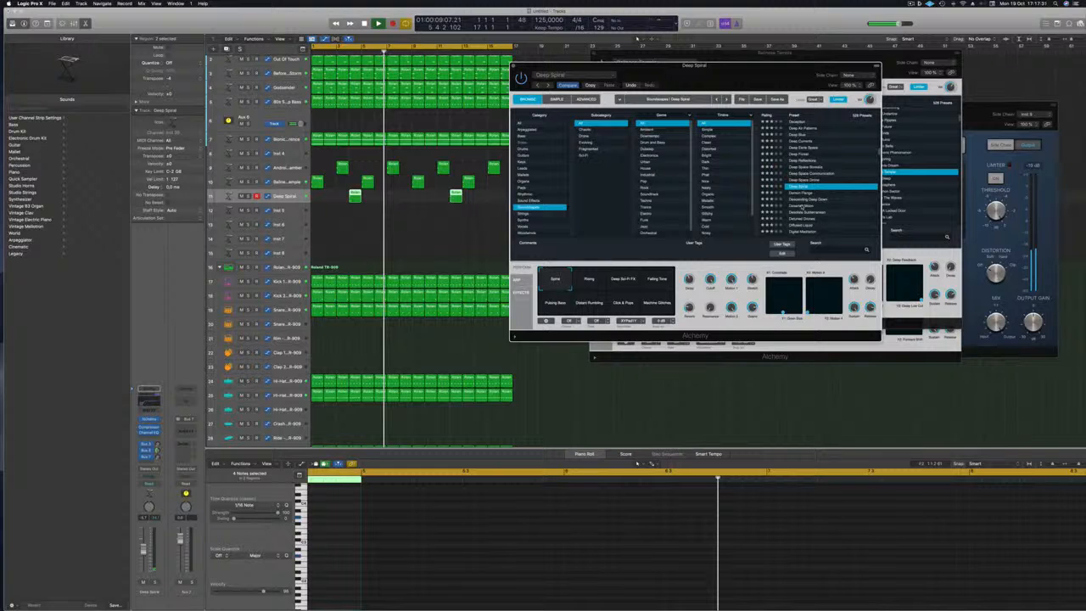
{"action": "mouse_move", "coordinate": [745, 77]}
{"action": "left_mouse_down"}
{"action": "mouse_move", "coordinate": [792, 78]}
{"action": "mouse_move", "coordinate": [753, 94]}
{"action": "left_mouse_up"}
{"action": "mouse_move", "coordinate": [835, 88]}
{"action": "left_mouse_down"}
{"action": "mouse_move", "coordinate": [850, 88]}
{"action": "mouse_move", "coordinate": [835, 89]}
{"action": "left_mouse_up"}
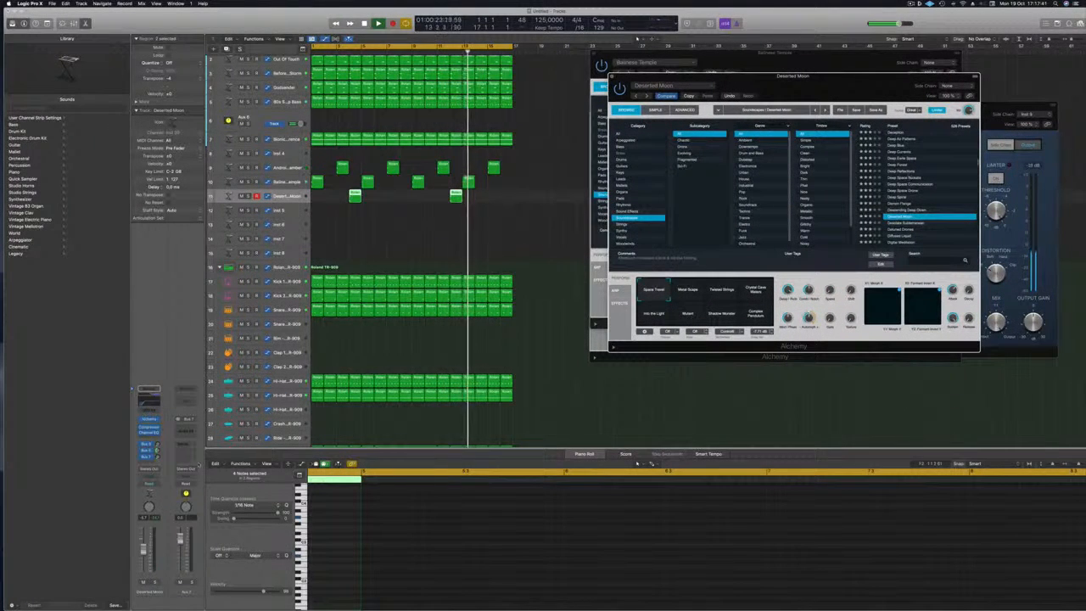
Select the Deserted Moon regions and load the Exquisite Visions soundscape preset.
{"action": "key", "text": "space"}
{"action": "left_click", "coordinate": [385, 233]}
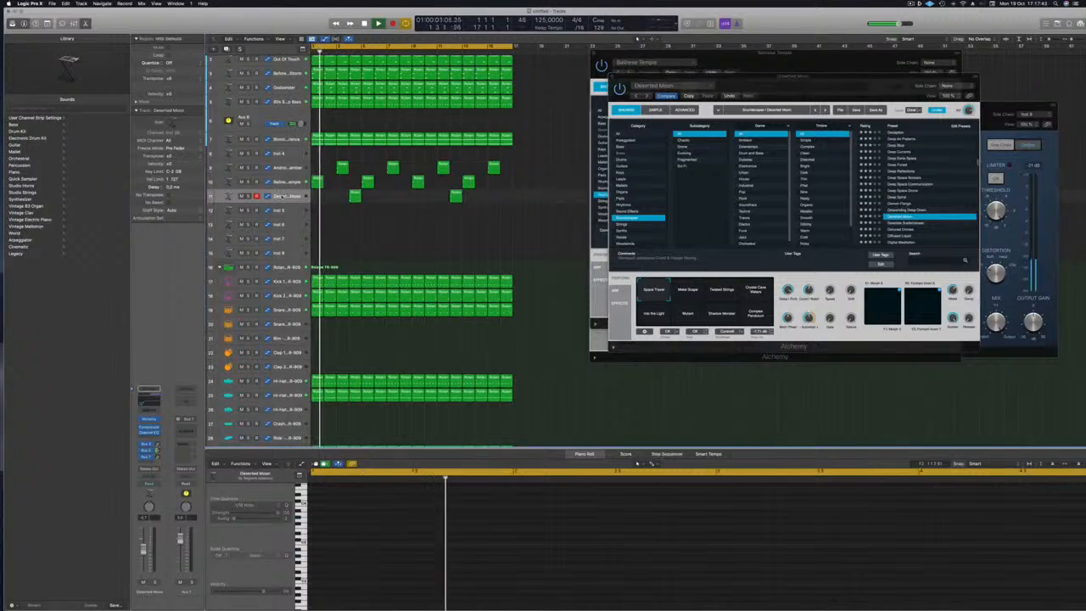
{"action": "left_click", "coordinate": [287, 196]}
{"action": "scroll", "coordinate": [899, 195], "scroll_direction": "down", "scroll_amount": 5}
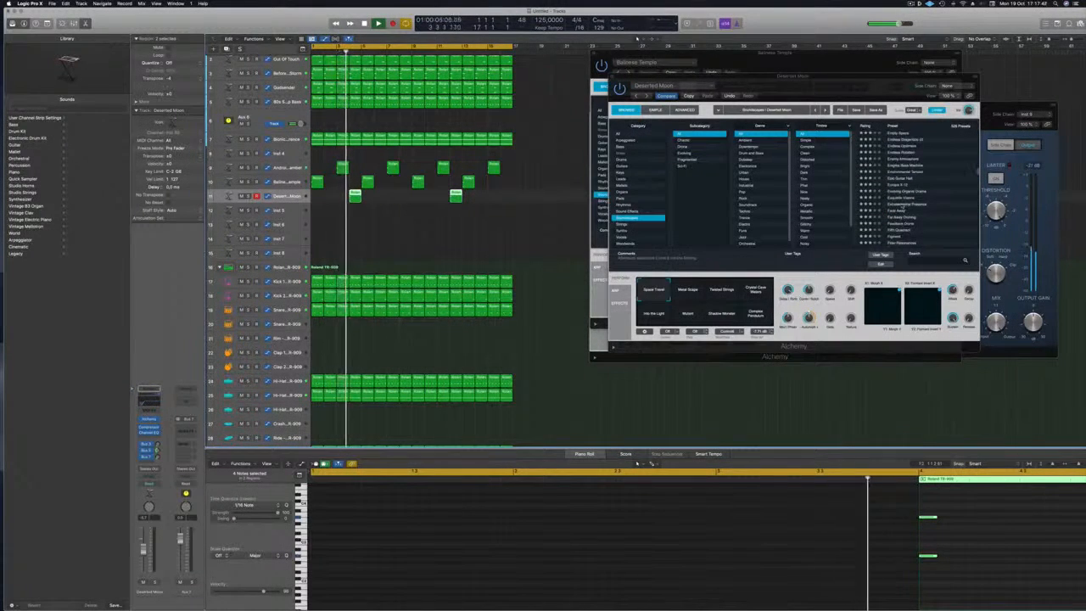
{"action": "left_click", "coordinate": [899, 197]}
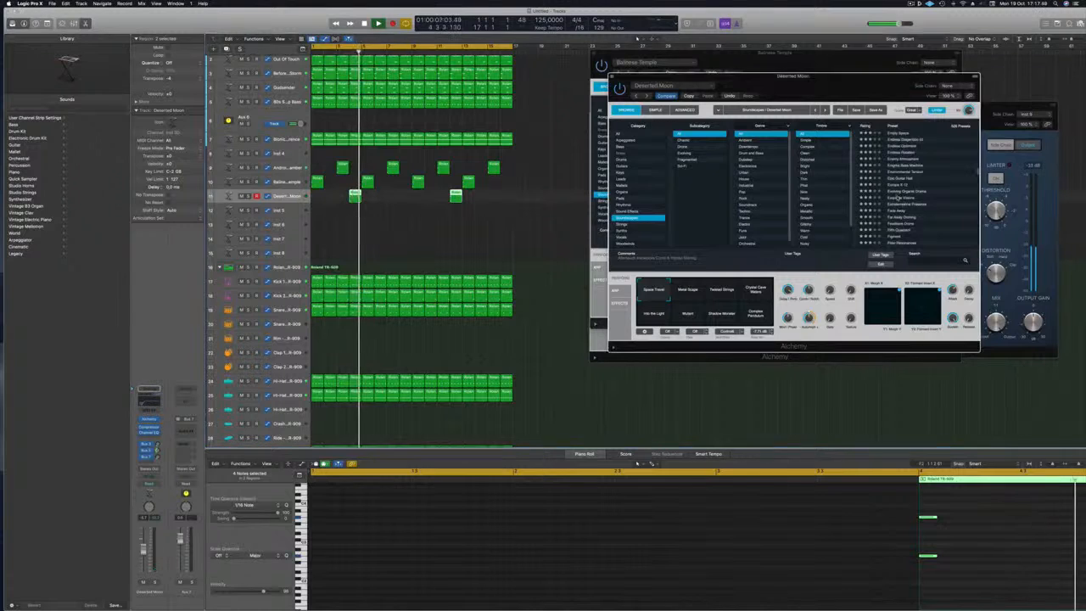
{"action": "left_click_drag", "start_coordinate": [832, 80], "coordinate": [852, 81]}
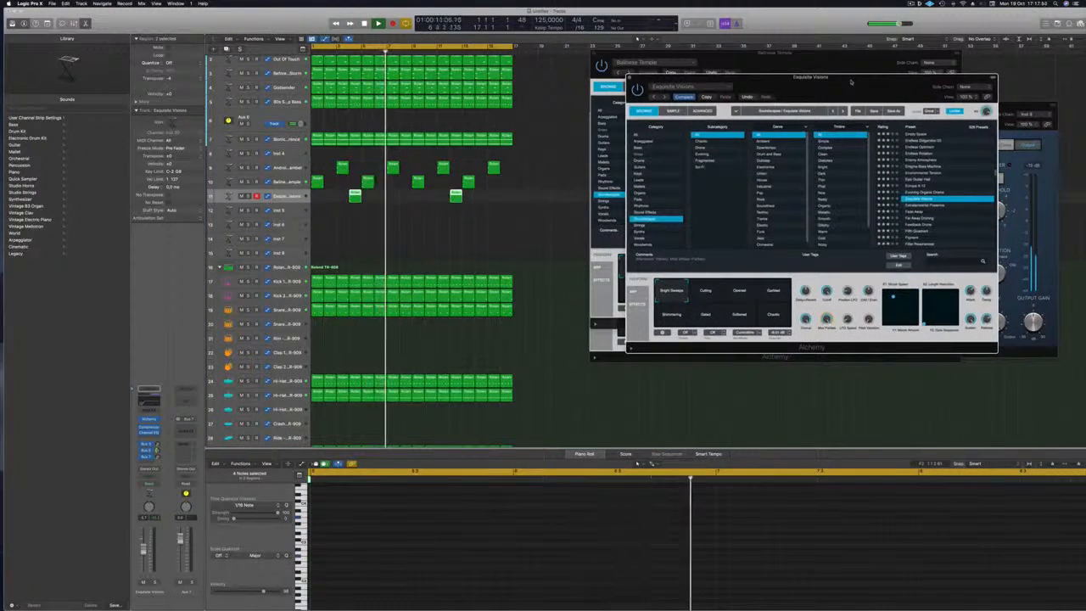
Replay from the project start and choose the Opened snapshot variation, then select the Android Chamber track.
{"action": "key", "text": "space"}
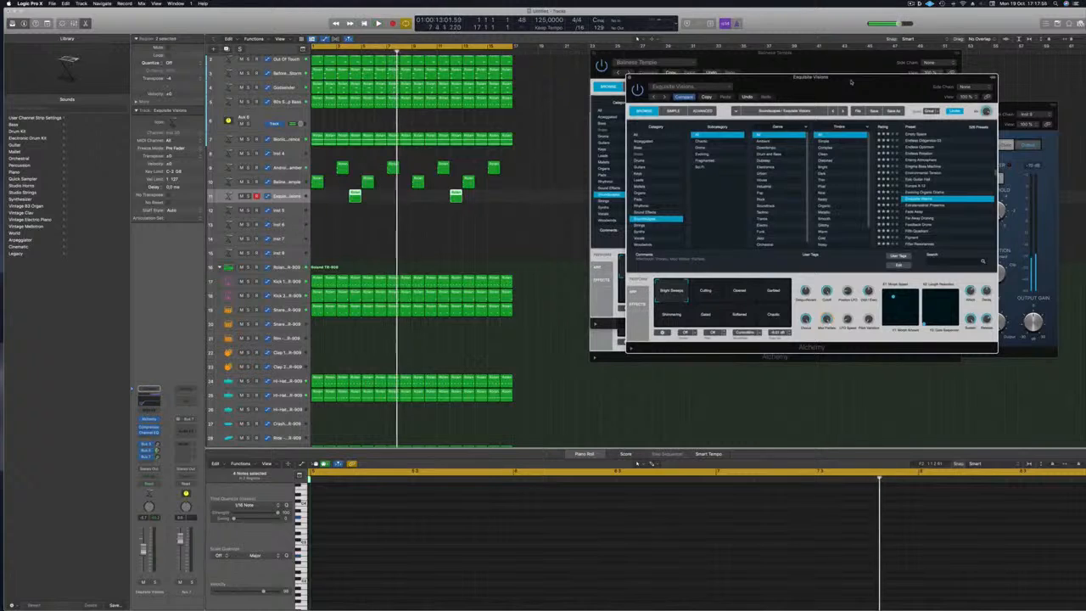
{"action": "key", "text": "Return"}
{"action": "key", "text": "space"}
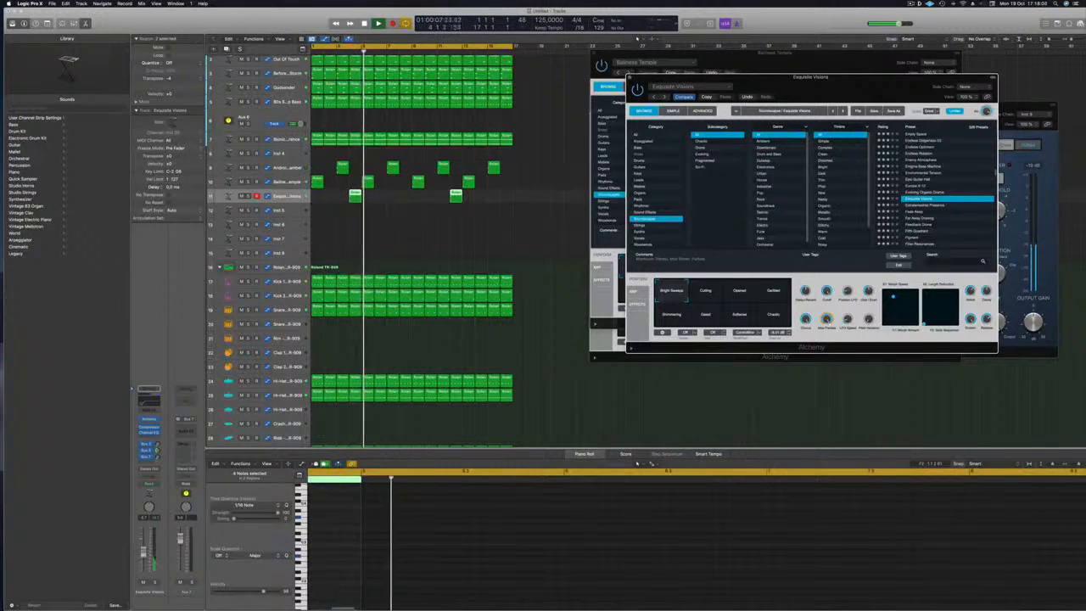
{"action": "left_click", "coordinate": [738, 293]}
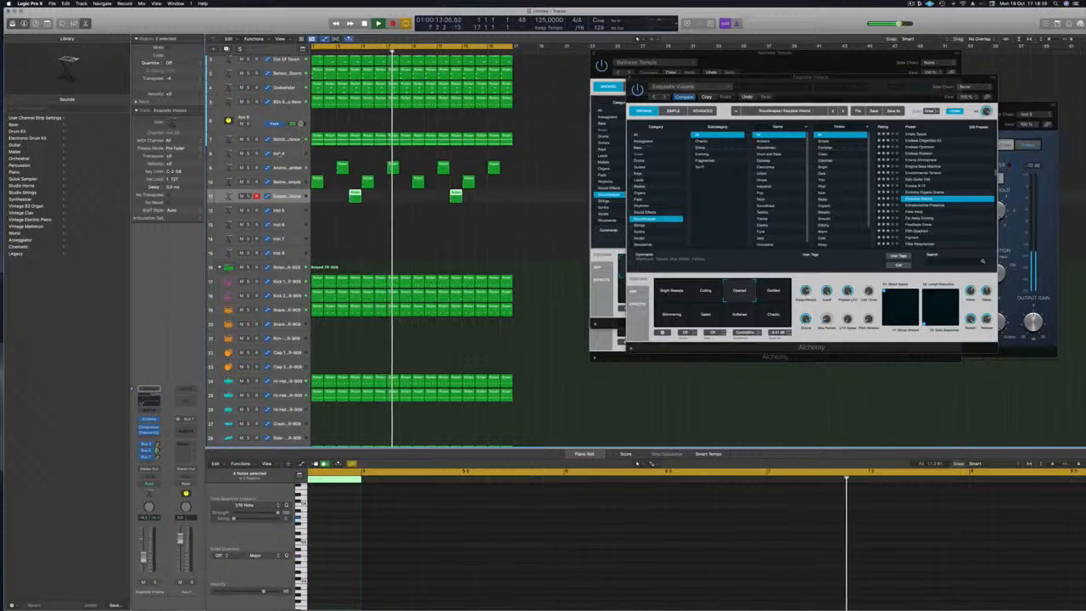
{"action": "left_click", "coordinate": [281, 170]}
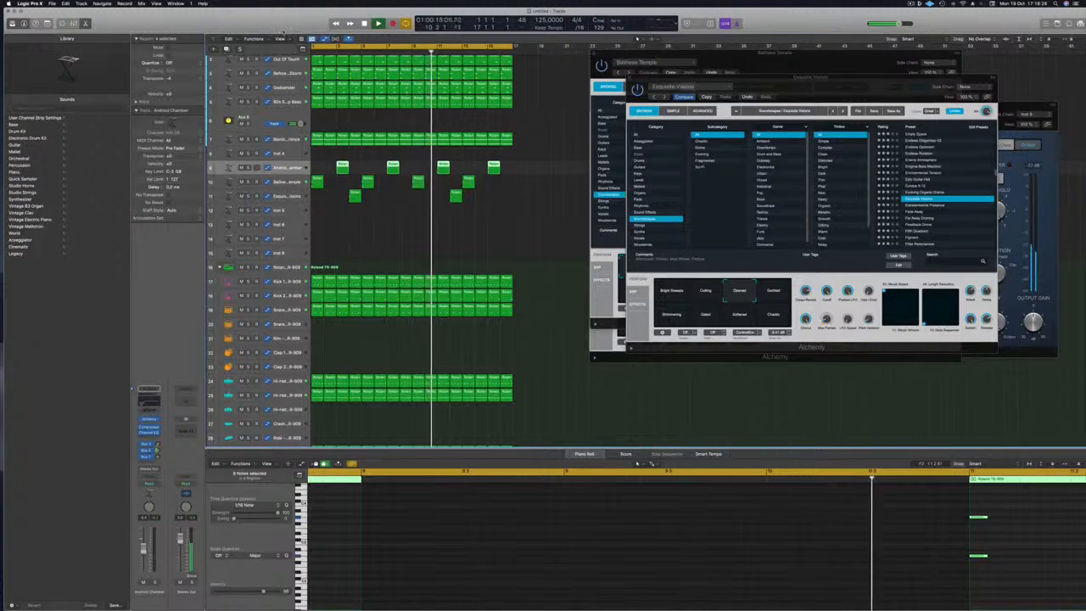
Audition track 3 and the Dodsbinder track, soloing and then unsoloing each one.
{"action": "scroll", "coordinate": [356, 242], "scroll_direction": "up", "scroll_amount": 2}
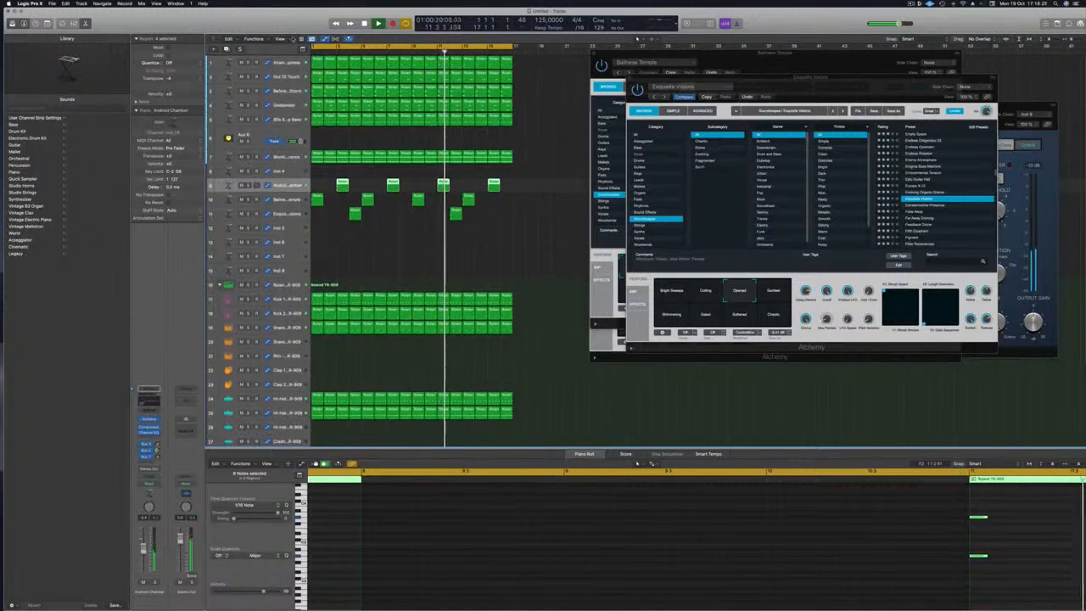
{"action": "left_click", "coordinate": [248, 90]}
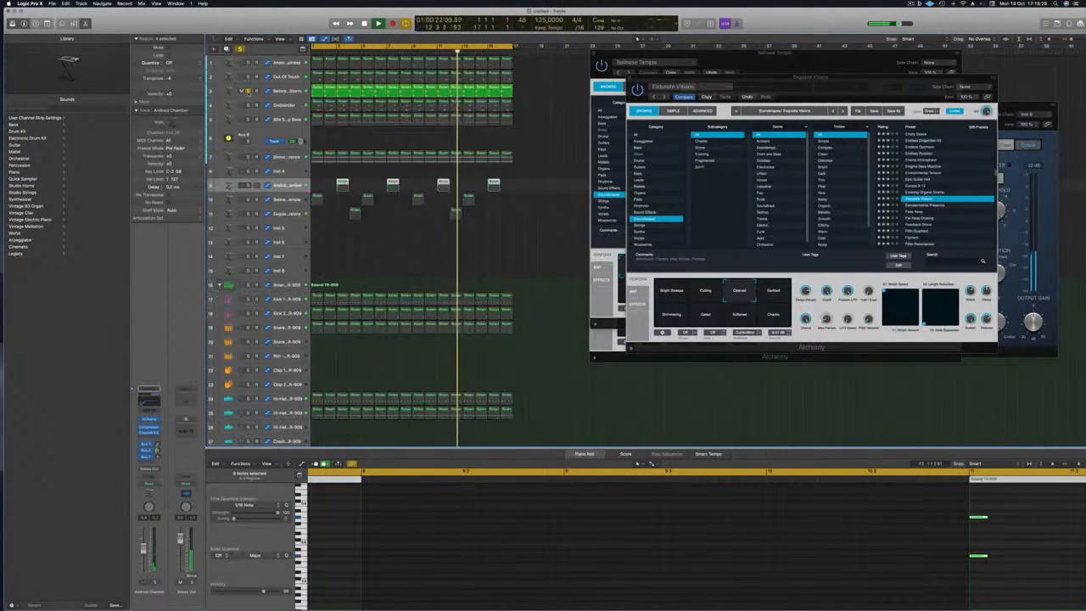
{"action": "left_click", "coordinate": [248, 91]}
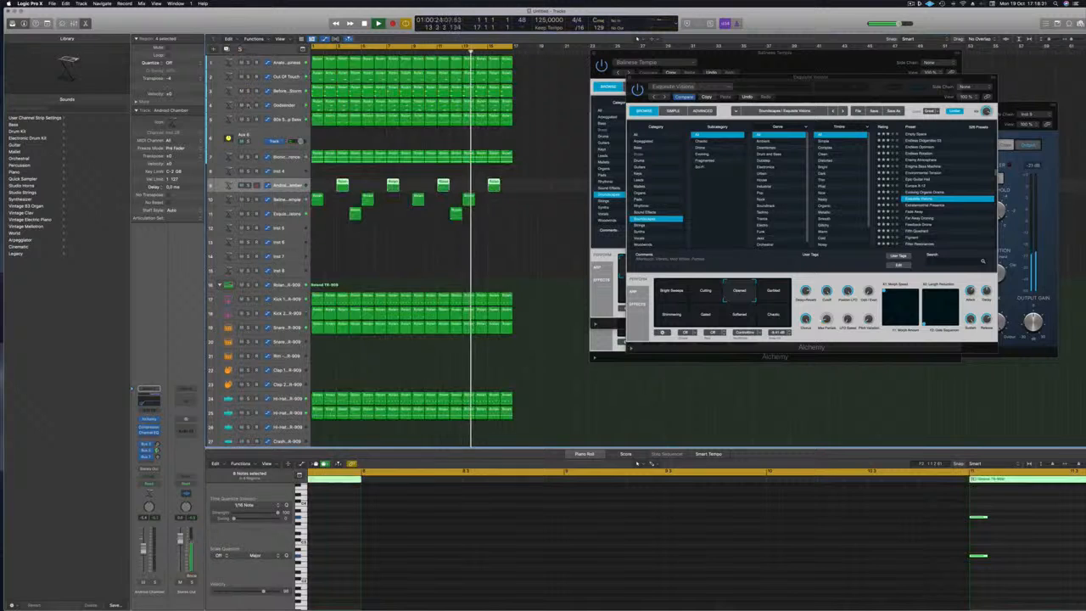
{"action": "left_click", "coordinate": [248, 105]}
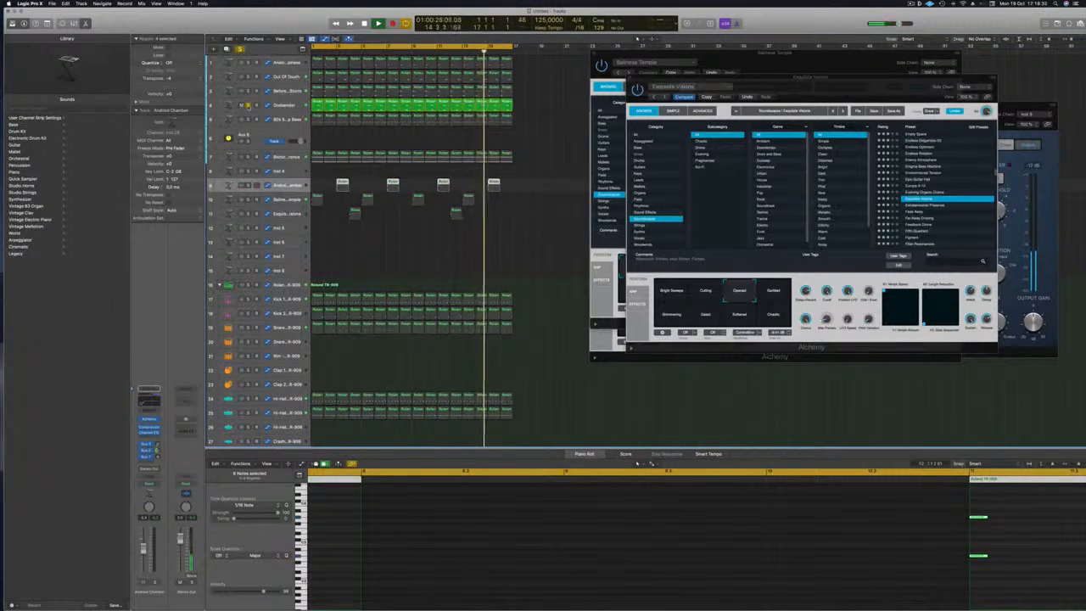
{"action": "left_click", "coordinate": [248, 104]}
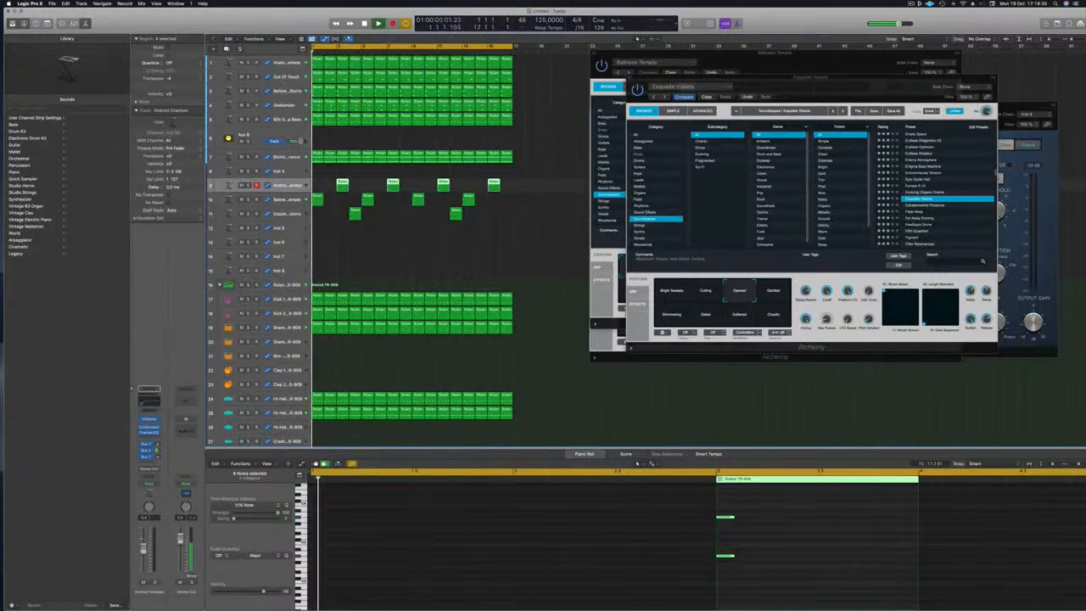
Audition track 1 solo, then duplicate it as a new track directly below.
{"action": "left_click", "coordinate": [248, 63]}
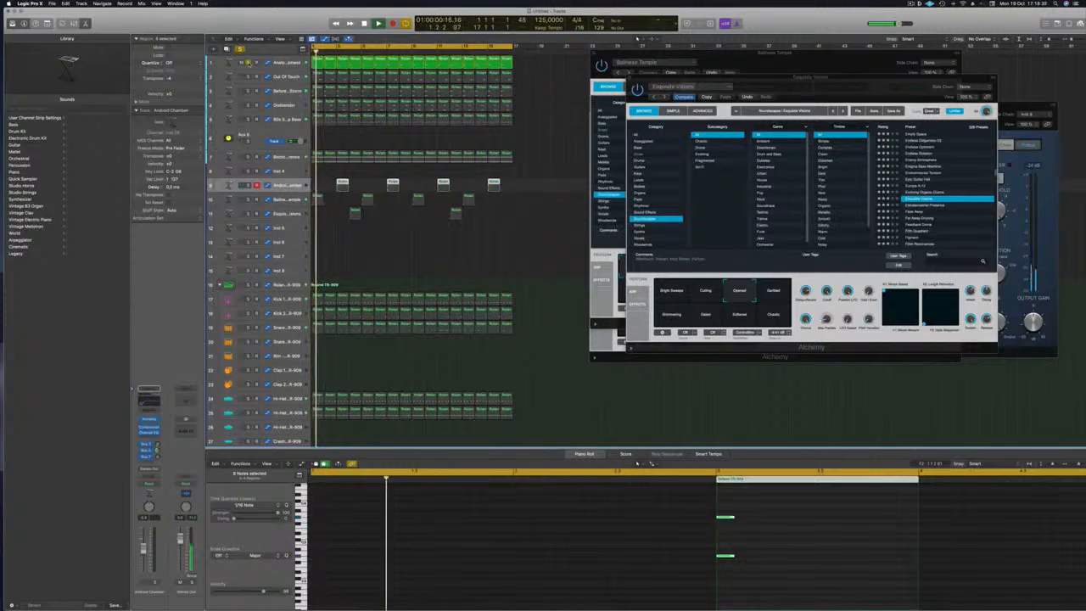
{"action": "left_click", "coordinate": [247, 63]}
{"action": "left_click", "coordinate": [288, 63]}
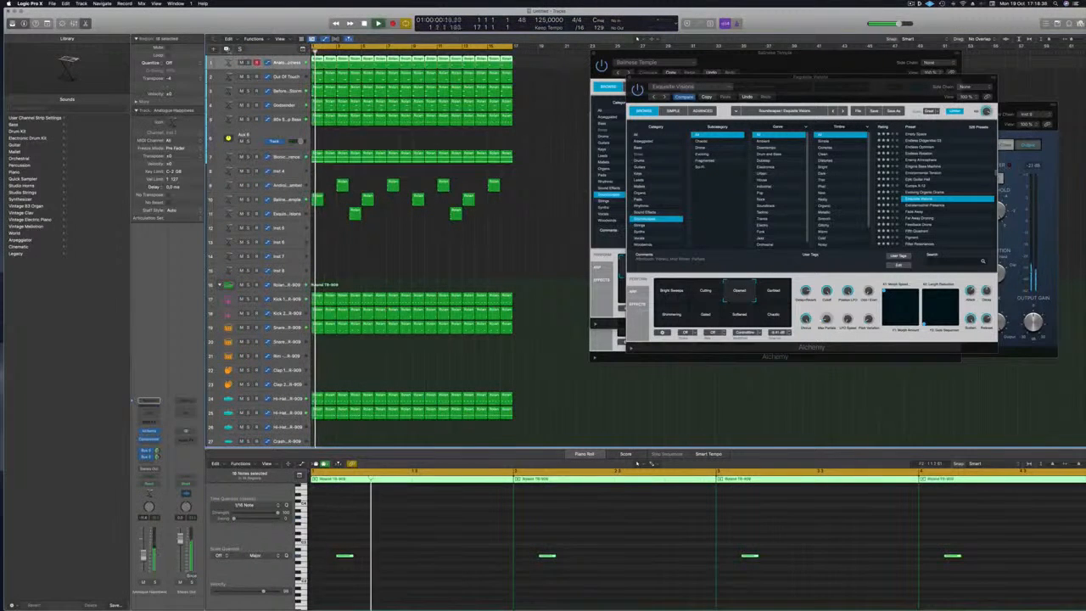
{"action": "key", "text": "super+d"}
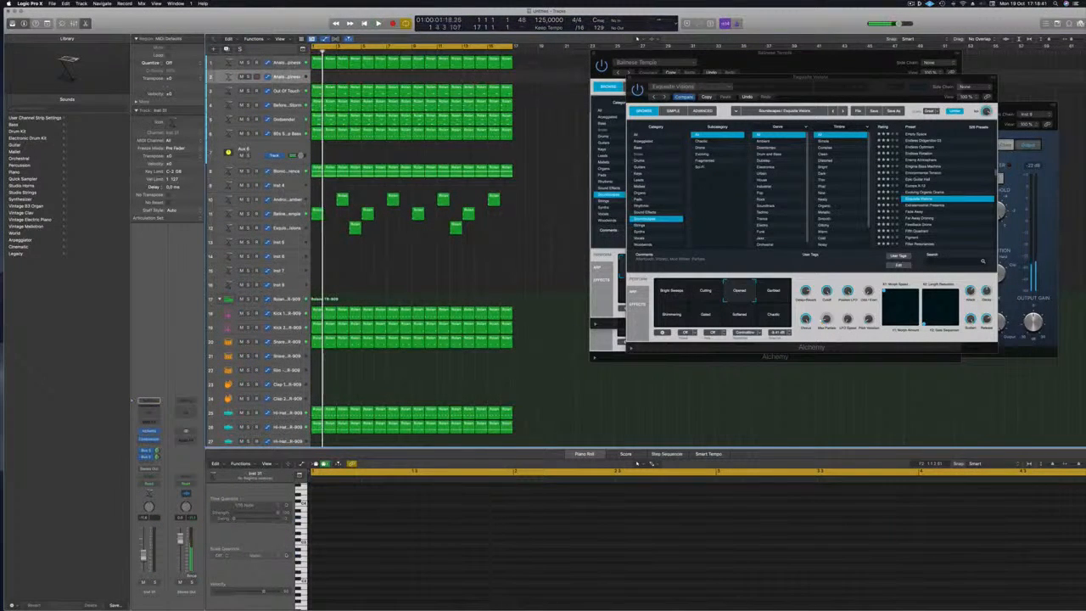
Copy track 1's regions onto track 2 and shift the copied notes slightly later.
{"action": "key", "text": "super+a"}
{"action": "left_click_drag", "start_coordinate": [318, 70], "coordinate": [319, 78]}
{"action": "left_click", "coordinate": [427, 587]}
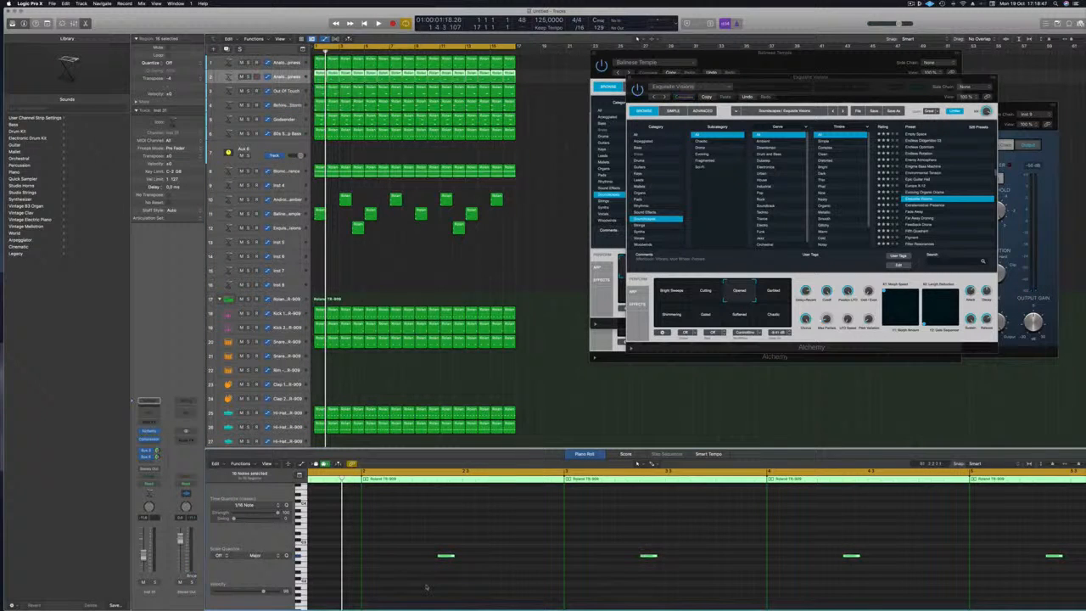
{"action": "key", "text": "space"}
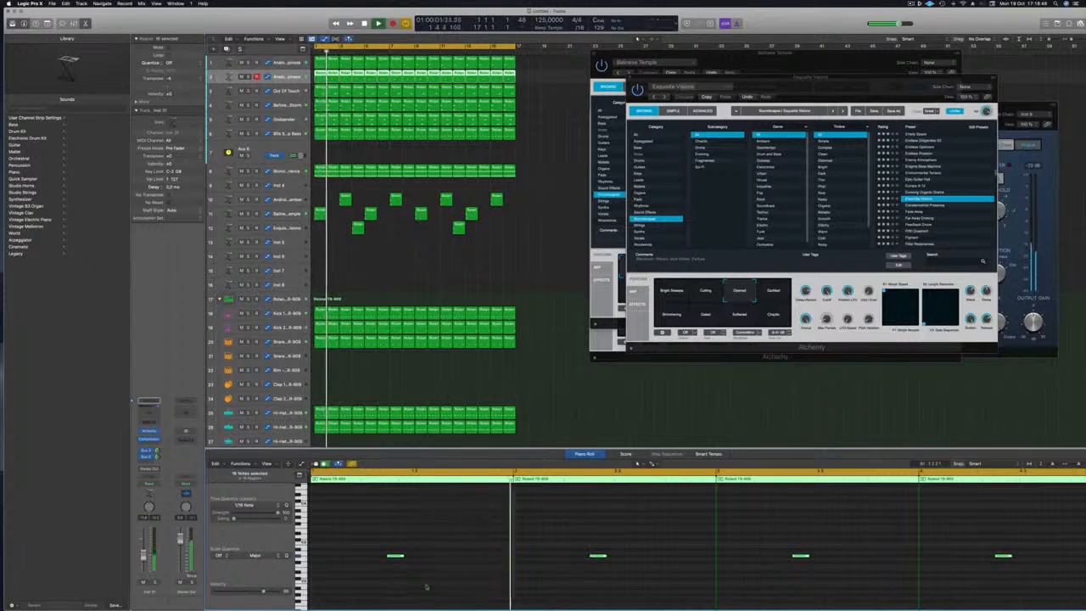
{"action": "key", "text": "super+Left"}
{"action": "key", "text": "super+Left"}
{"action": "left_click_drag", "start_coordinate": [367, 557], "coordinate": [437, 560]}
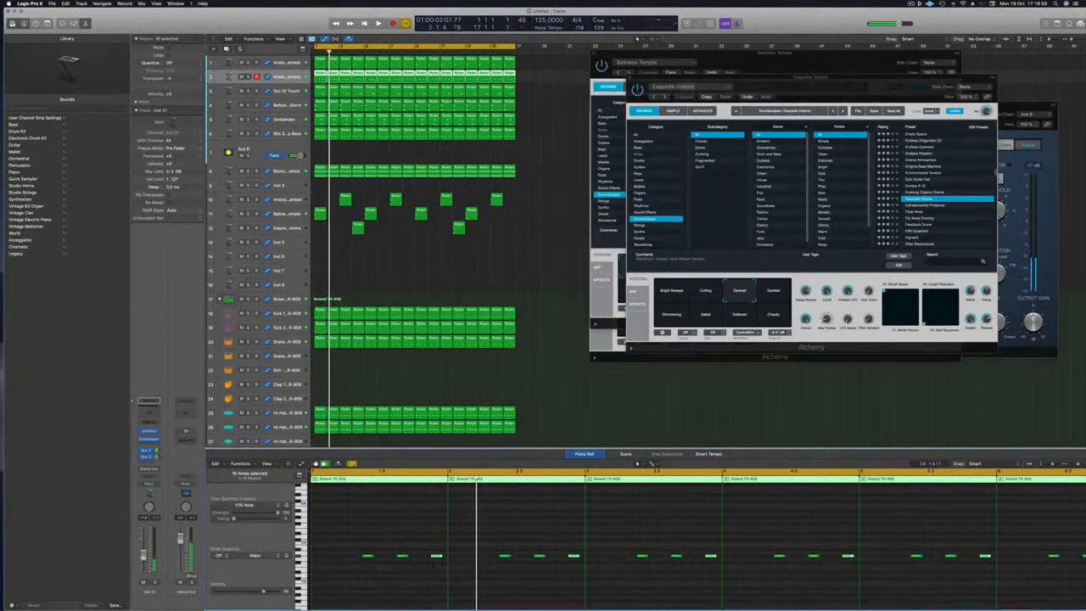
Play back the arrangement to check the doubled line, then bring up the Save As window.
{"action": "left_click", "coordinate": [439, 295]}
{"action": "key", "text": "space"}
{"action": "key", "text": "super+Left"}
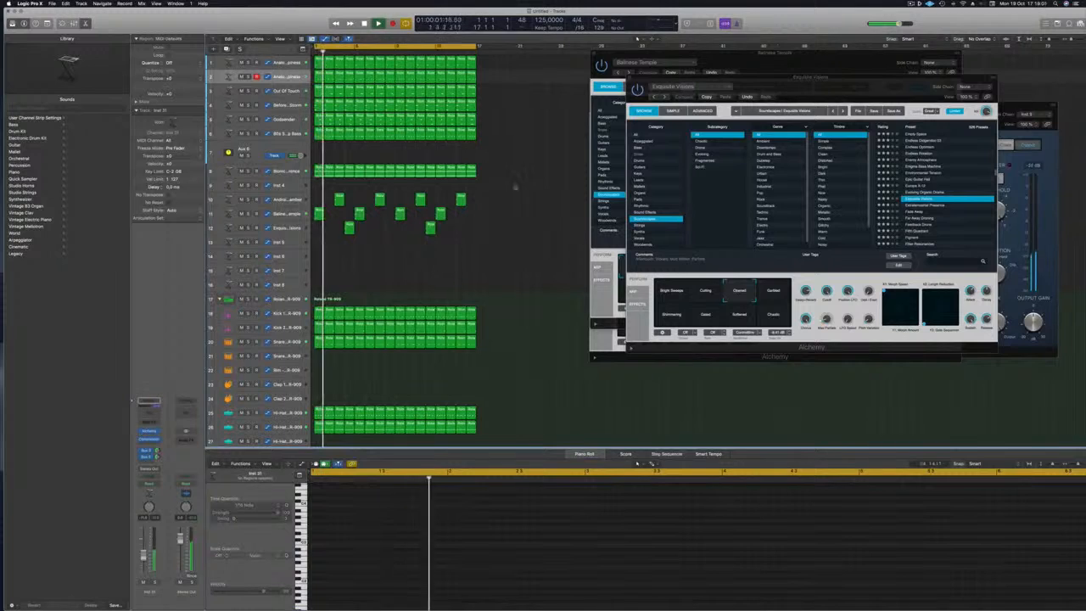
{"action": "left_click", "coordinate": [287, 77]}
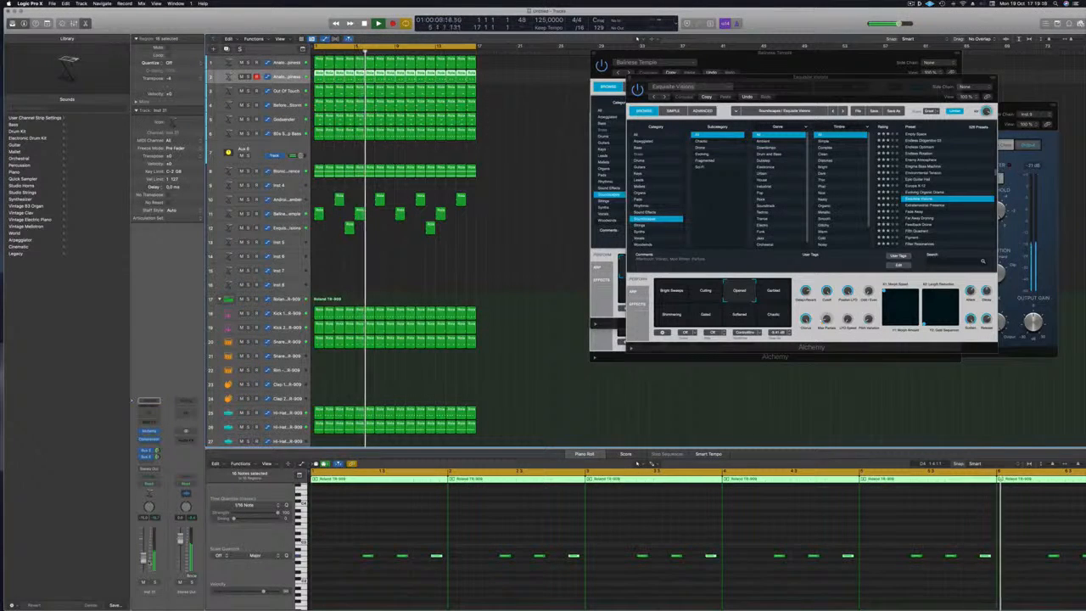
{"action": "left_click", "coordinate": [428, 262]}
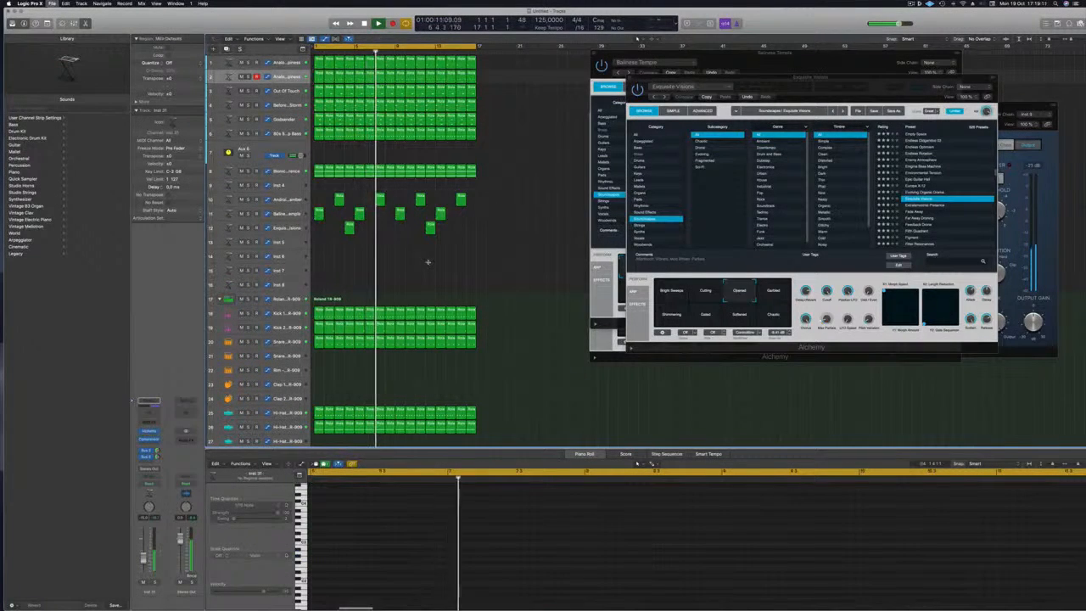
{"action": "key", "text": "super+s"}
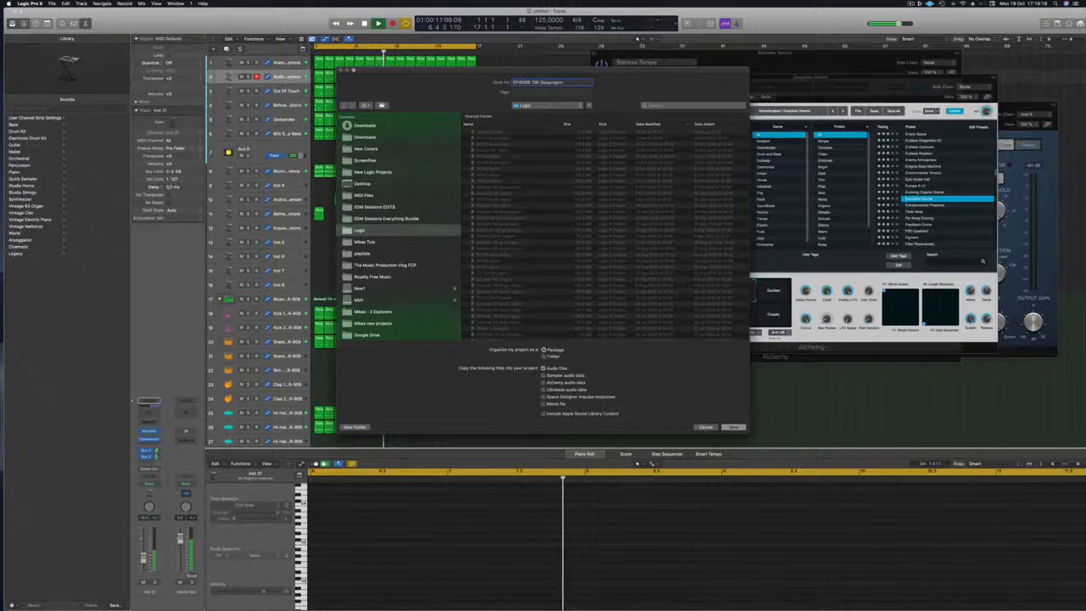
Save the project under the new EPISODE 106 name and play it from the beginning.
{"action": "key", "text": "Return"}
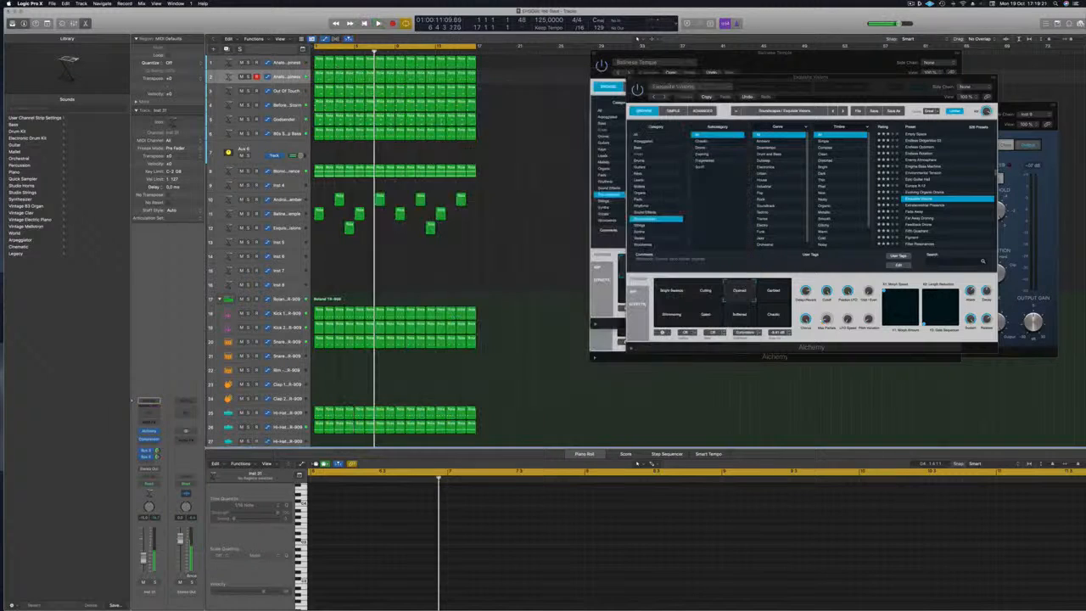
{"action": "key", "text": "Return"}
{"action": "key", "text": "space"}
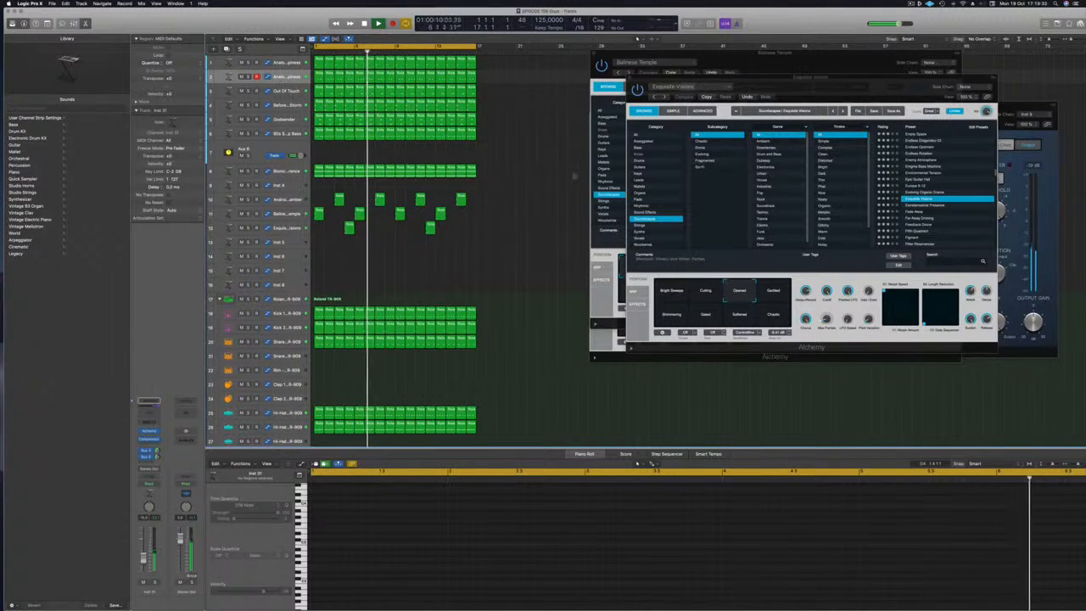
{"action": "left_click", "coordinate": [287, 214]}
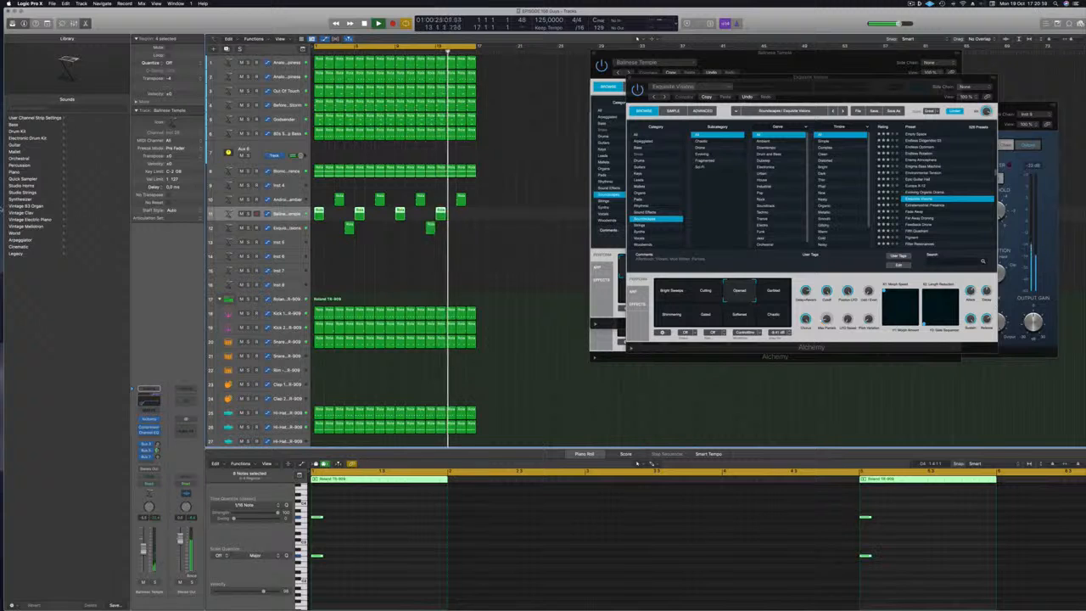
{"action": "left_click", "coordinate": [503, 274]}
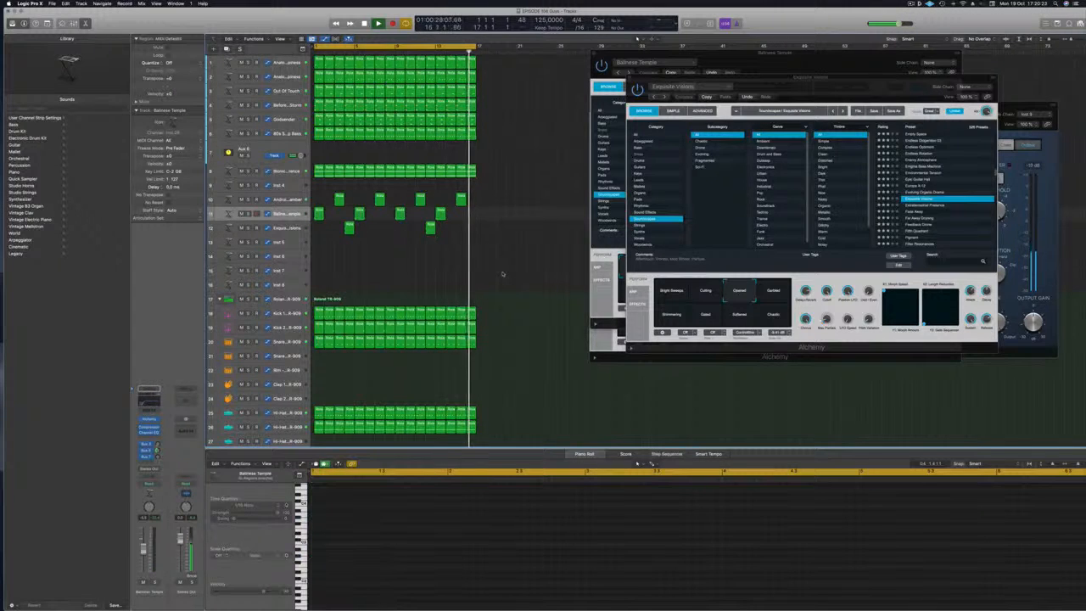